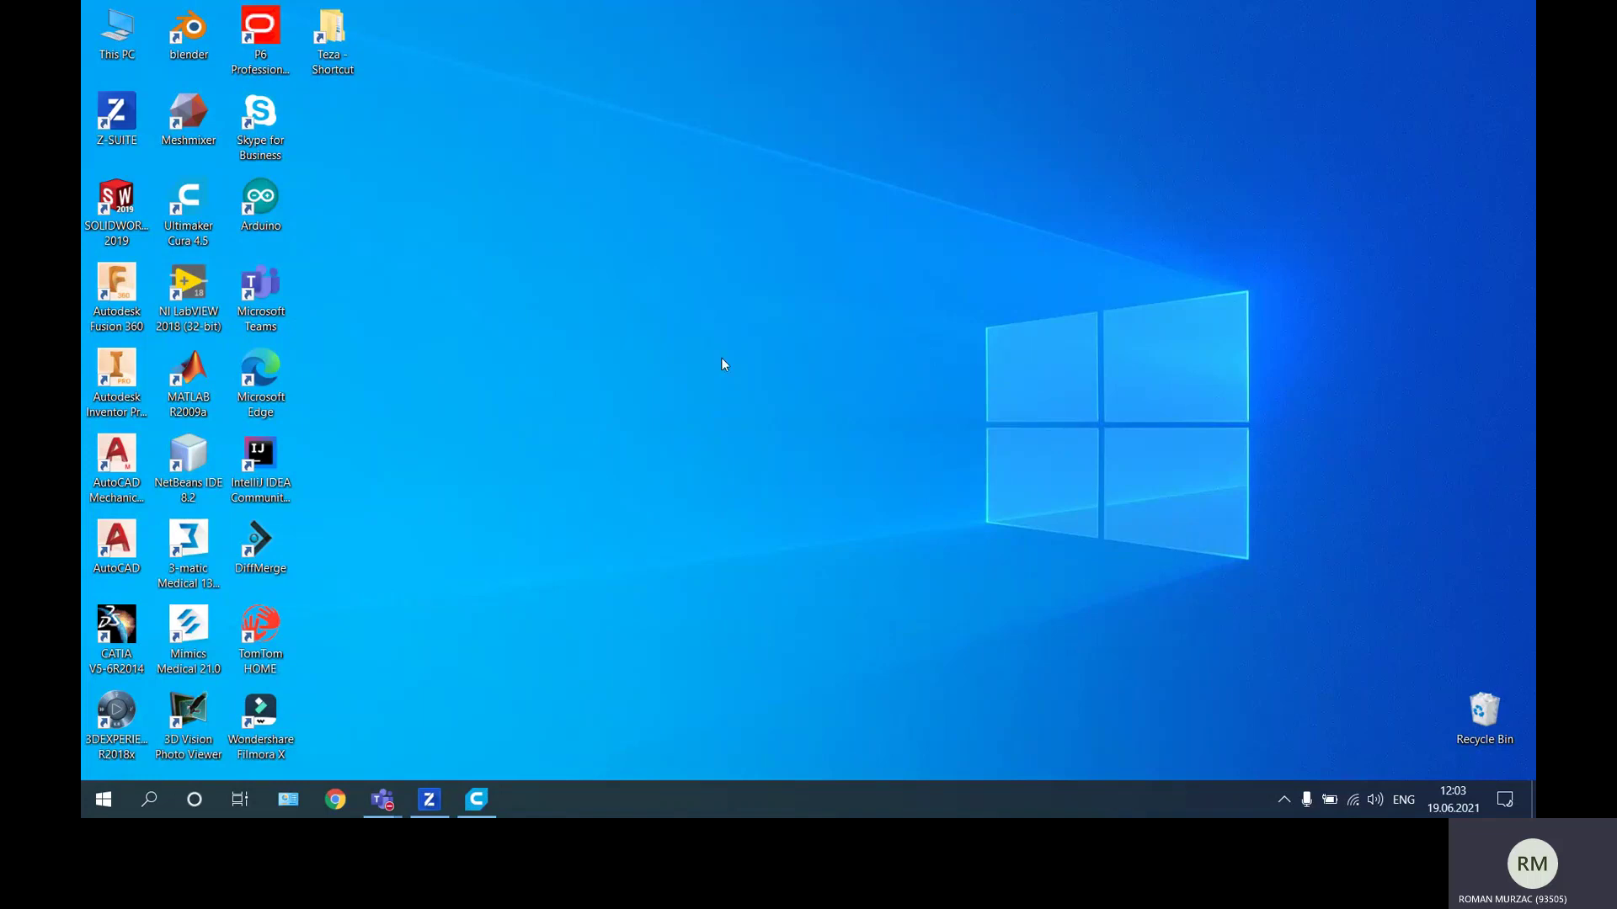
Open smart-techub.eu in Chrome and go to the page for the C2 - 1st Intensive Summer School.
left_click(335, 799)
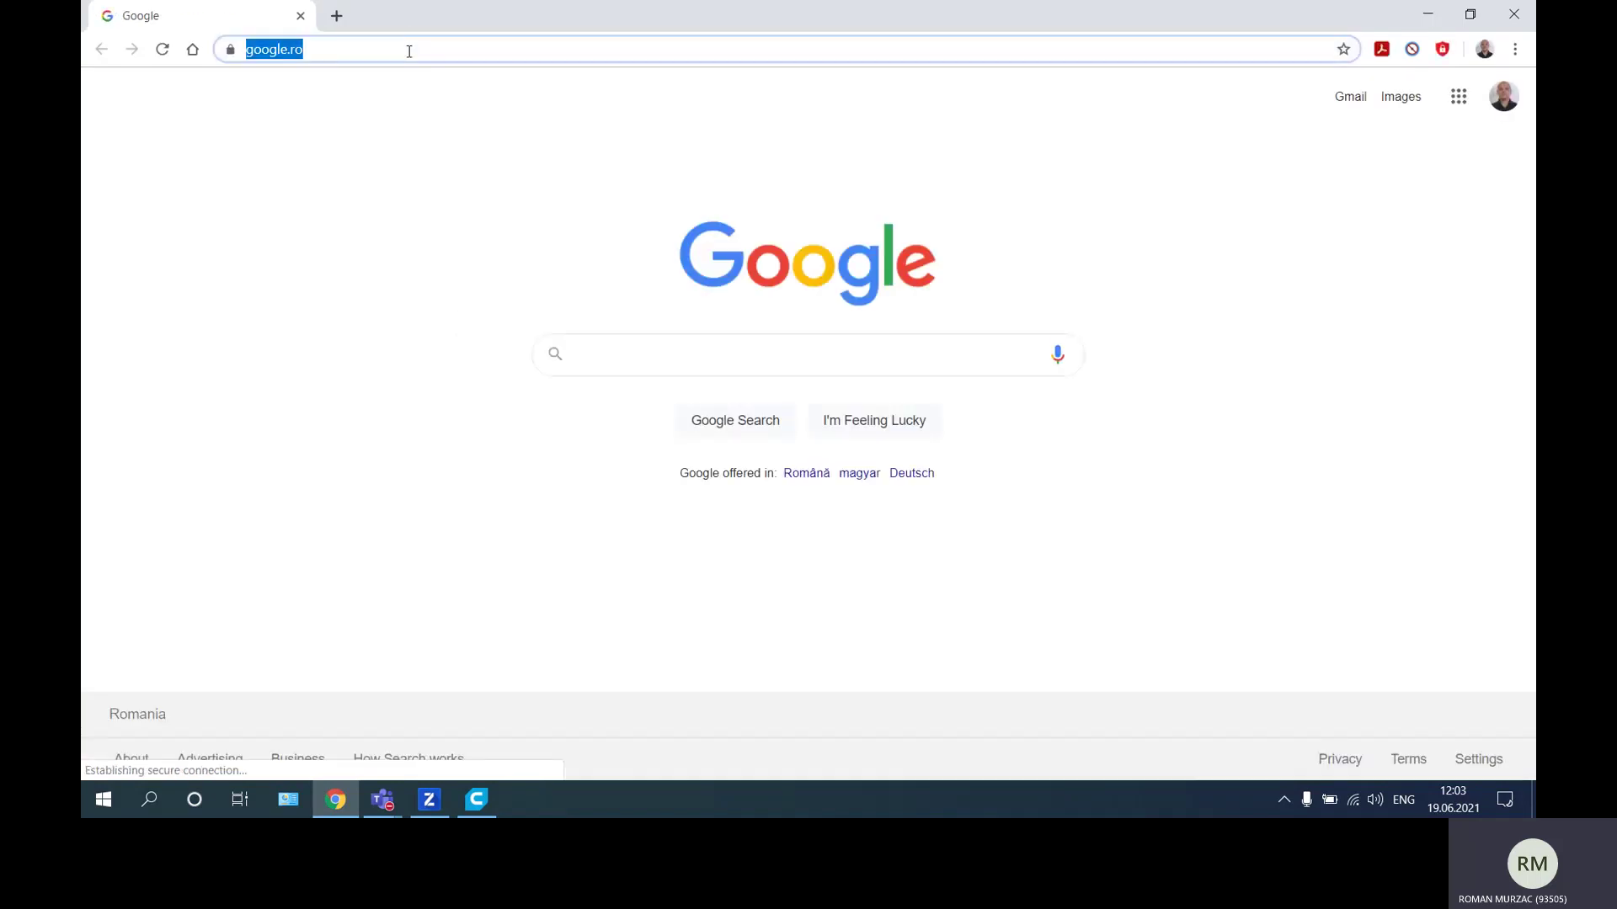
type("smart-techub.eu")
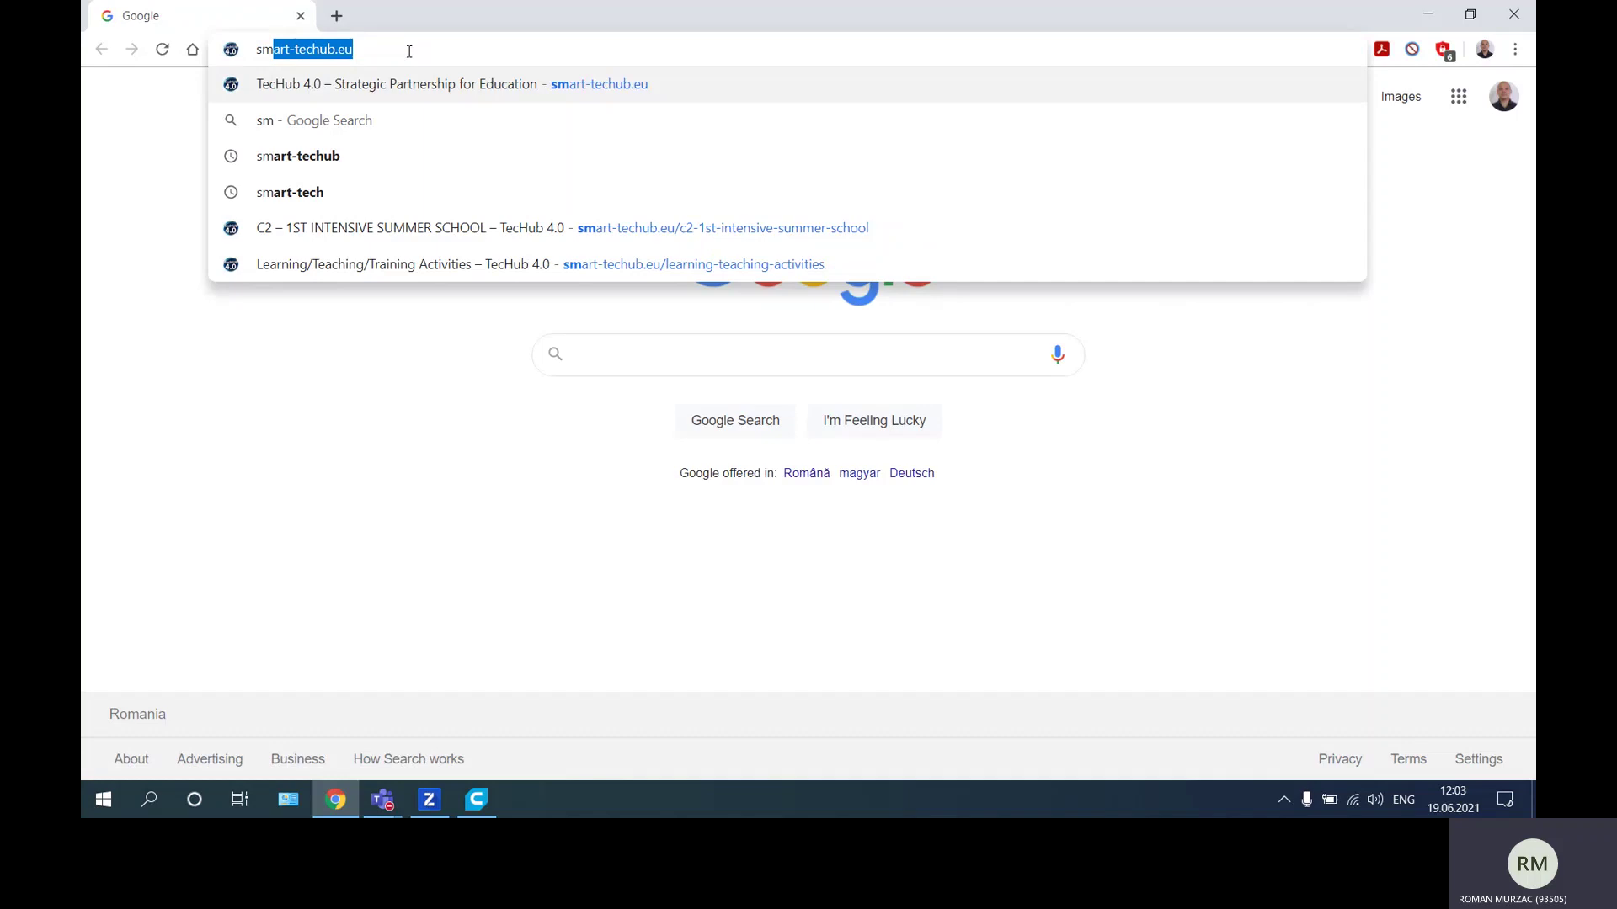
key("Return")
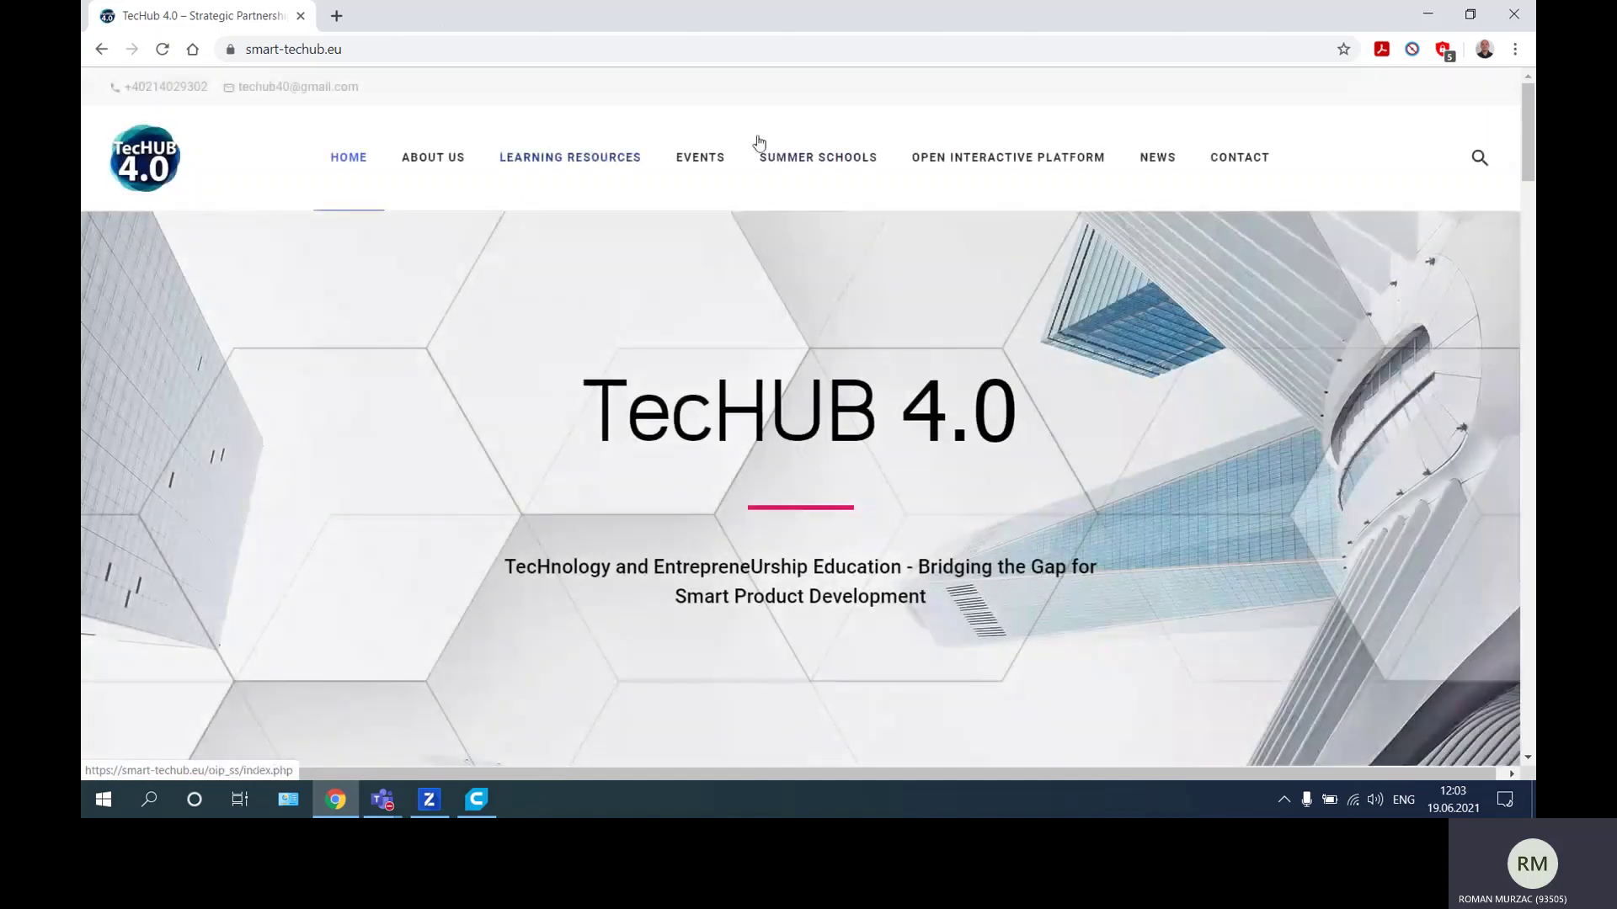
mouse_move(699, 157)
left_click(734, 308)
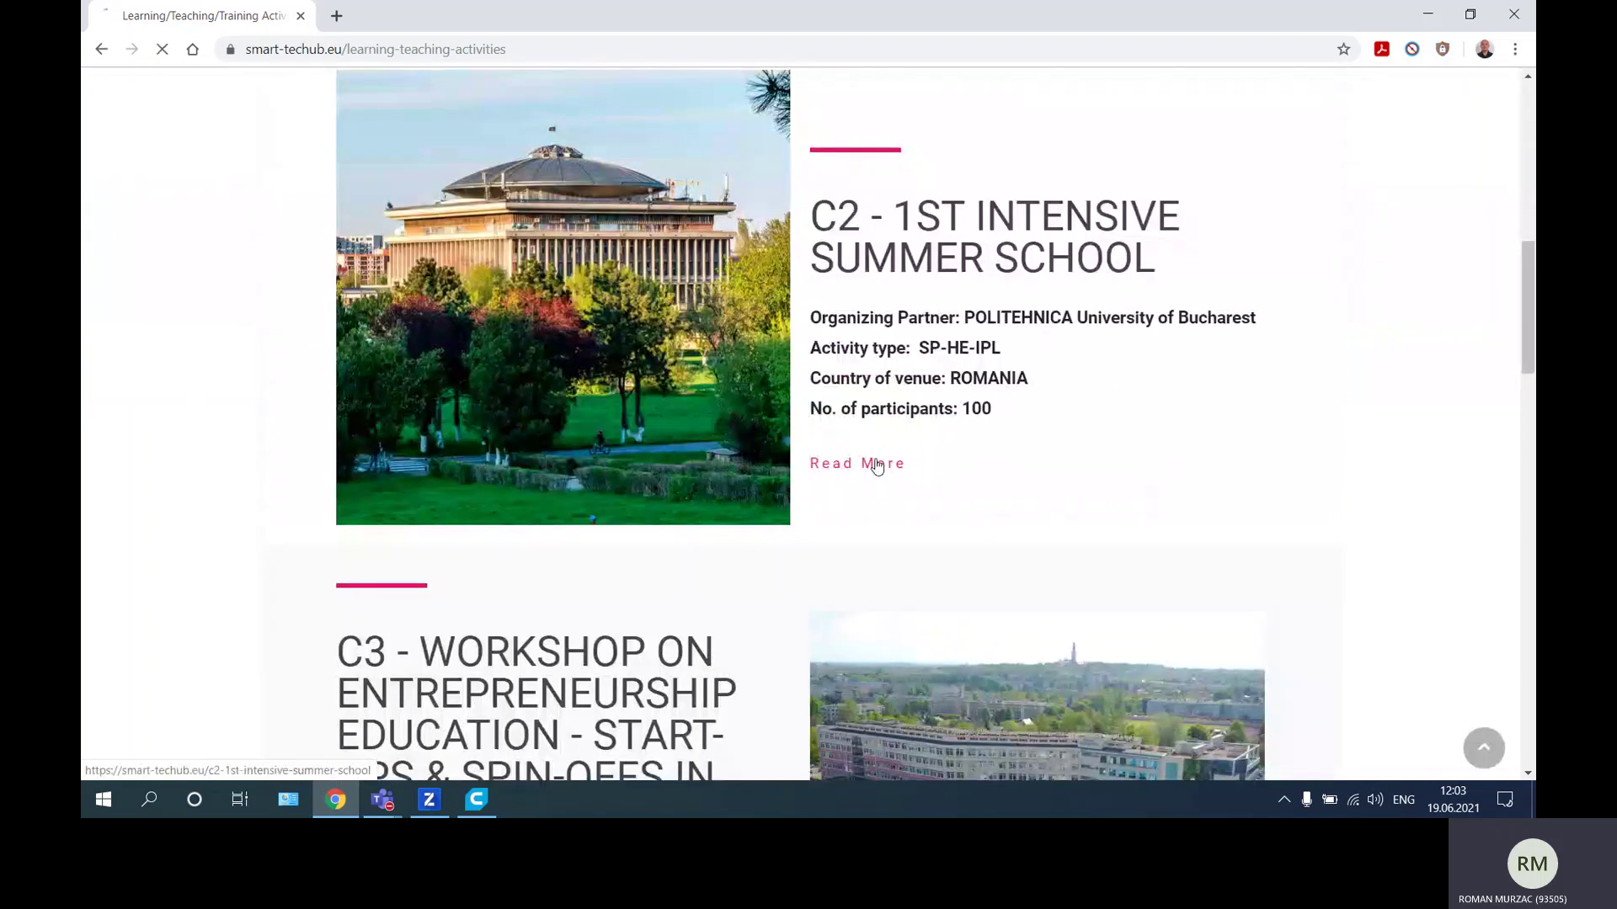
left_click(875, 467)
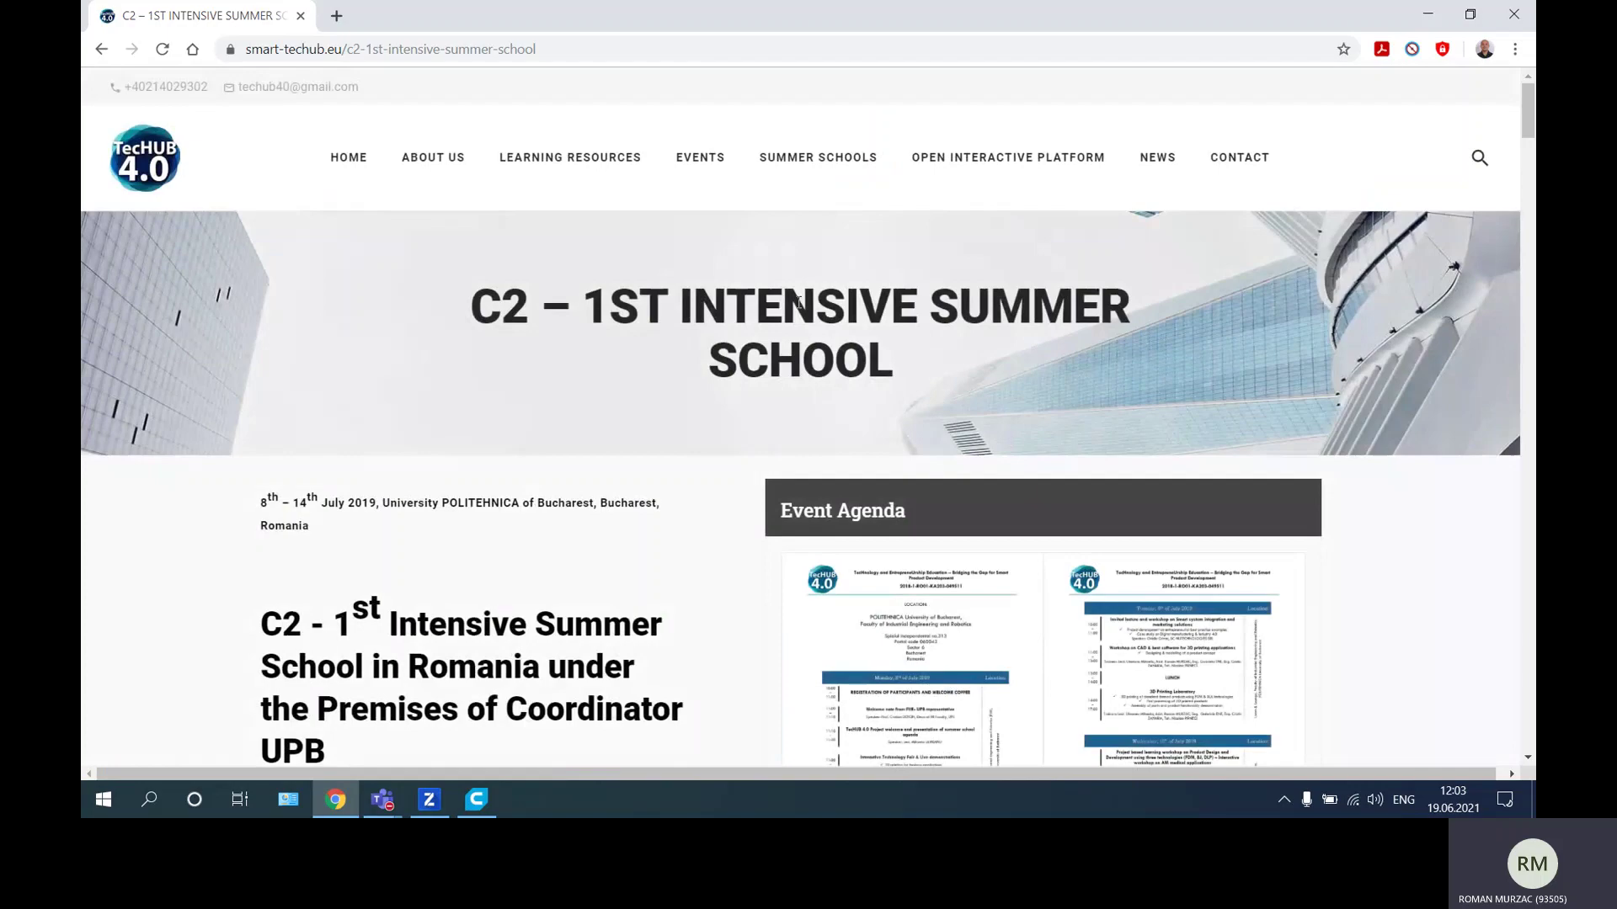
Open the summer school's CAD Components folder and download the 5-Desk Space Organizer STL file.
scroll(800, 308, "down", 15)
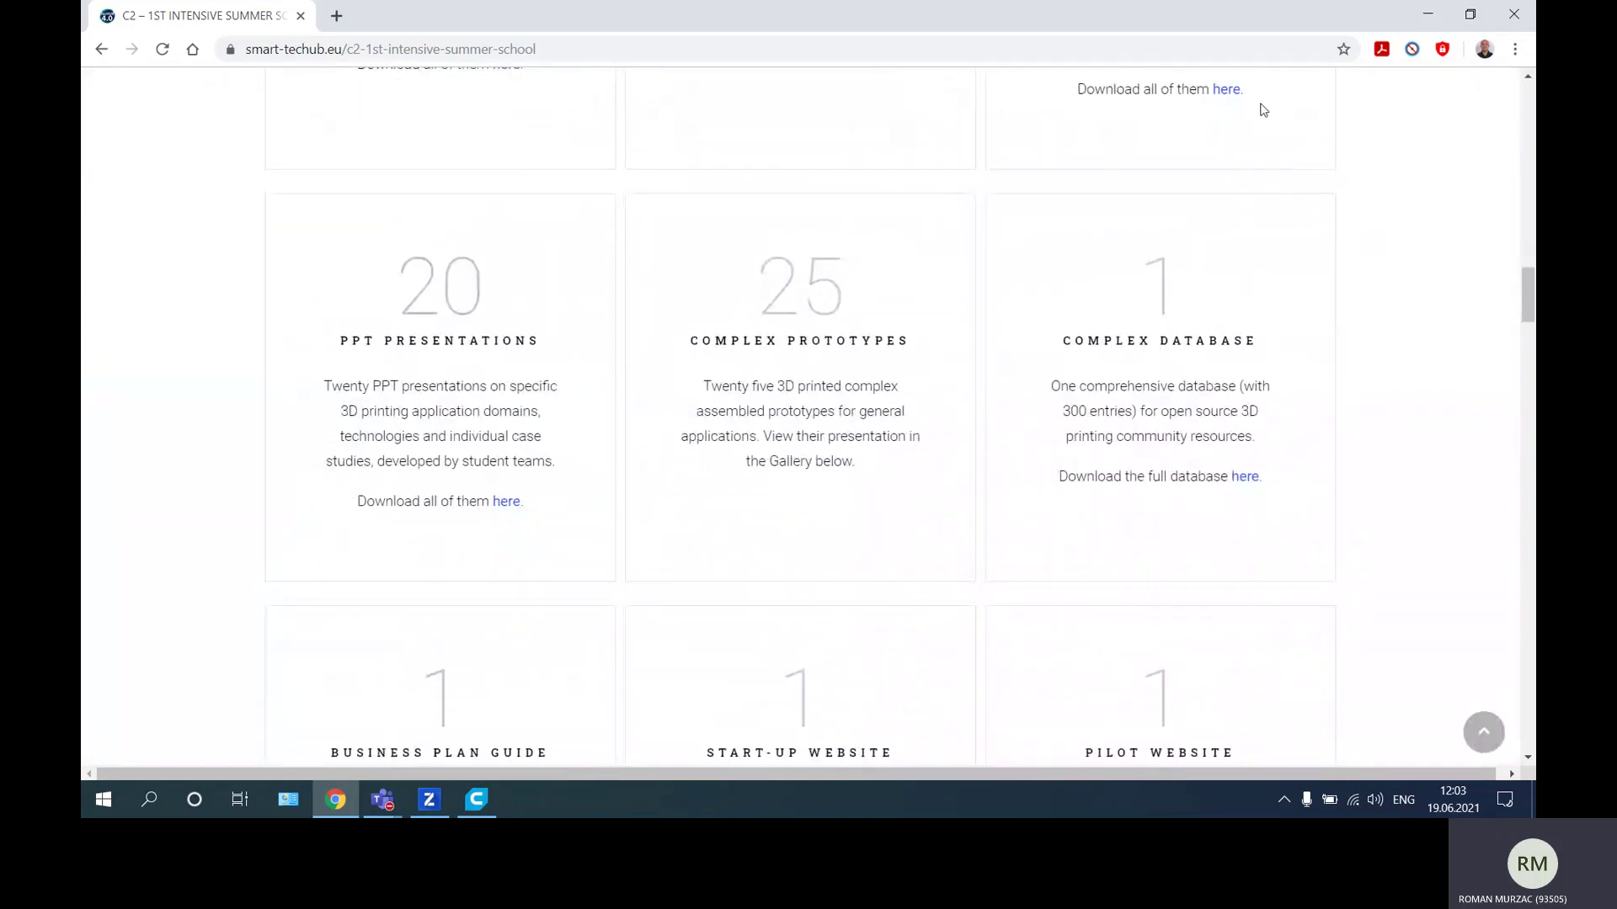
scroll(1238, 314, "up", 5)
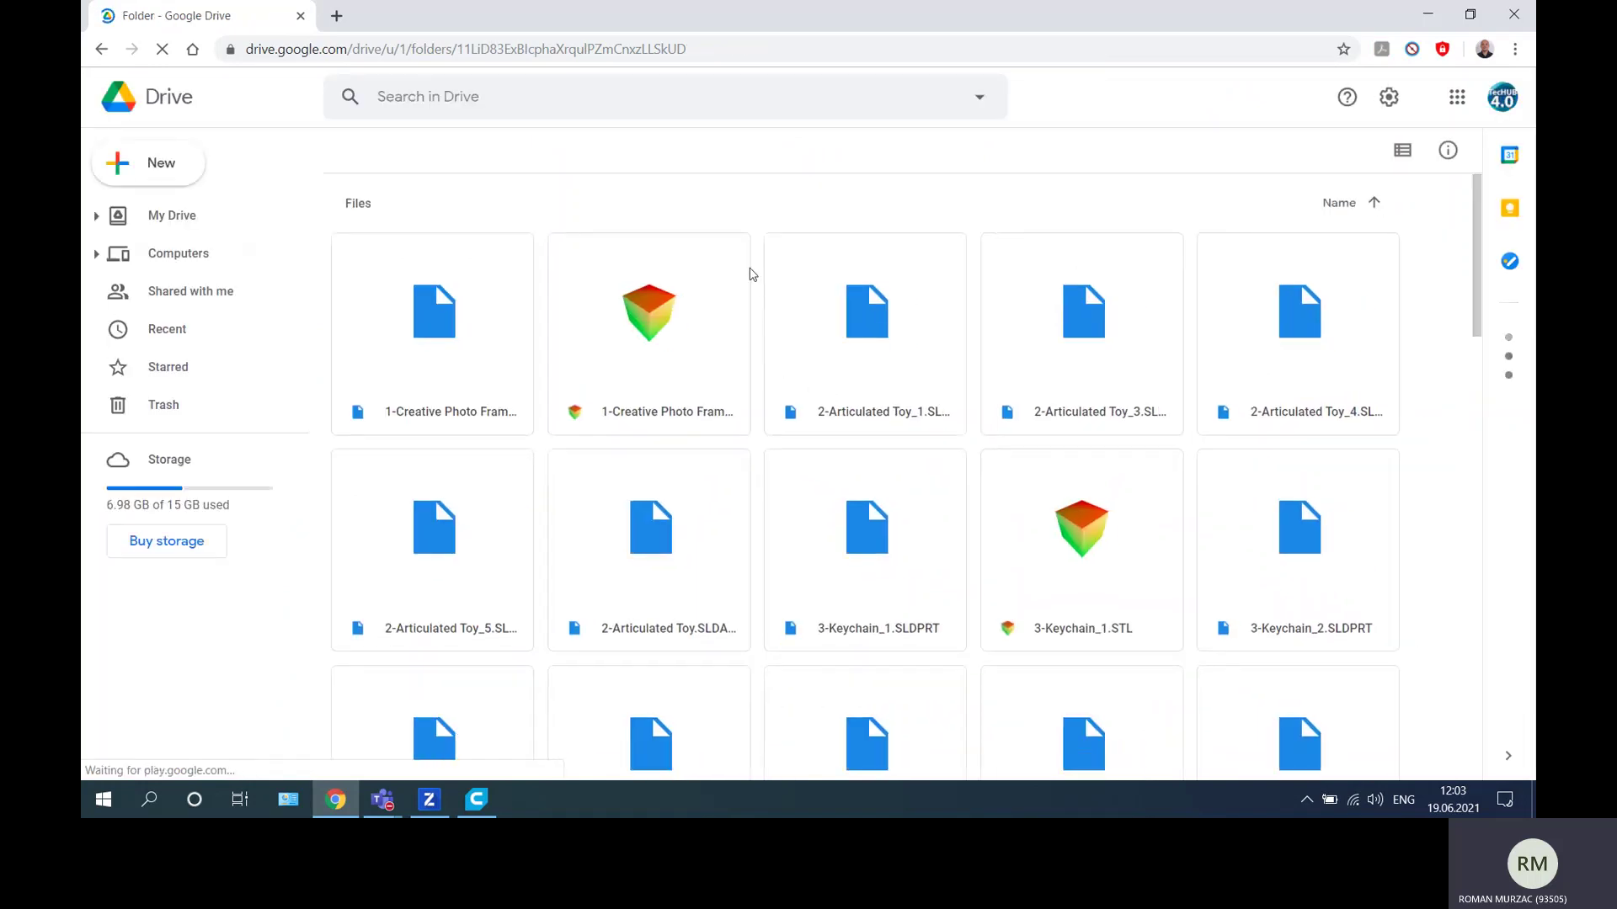
scroll(770, 275, "down", 4)
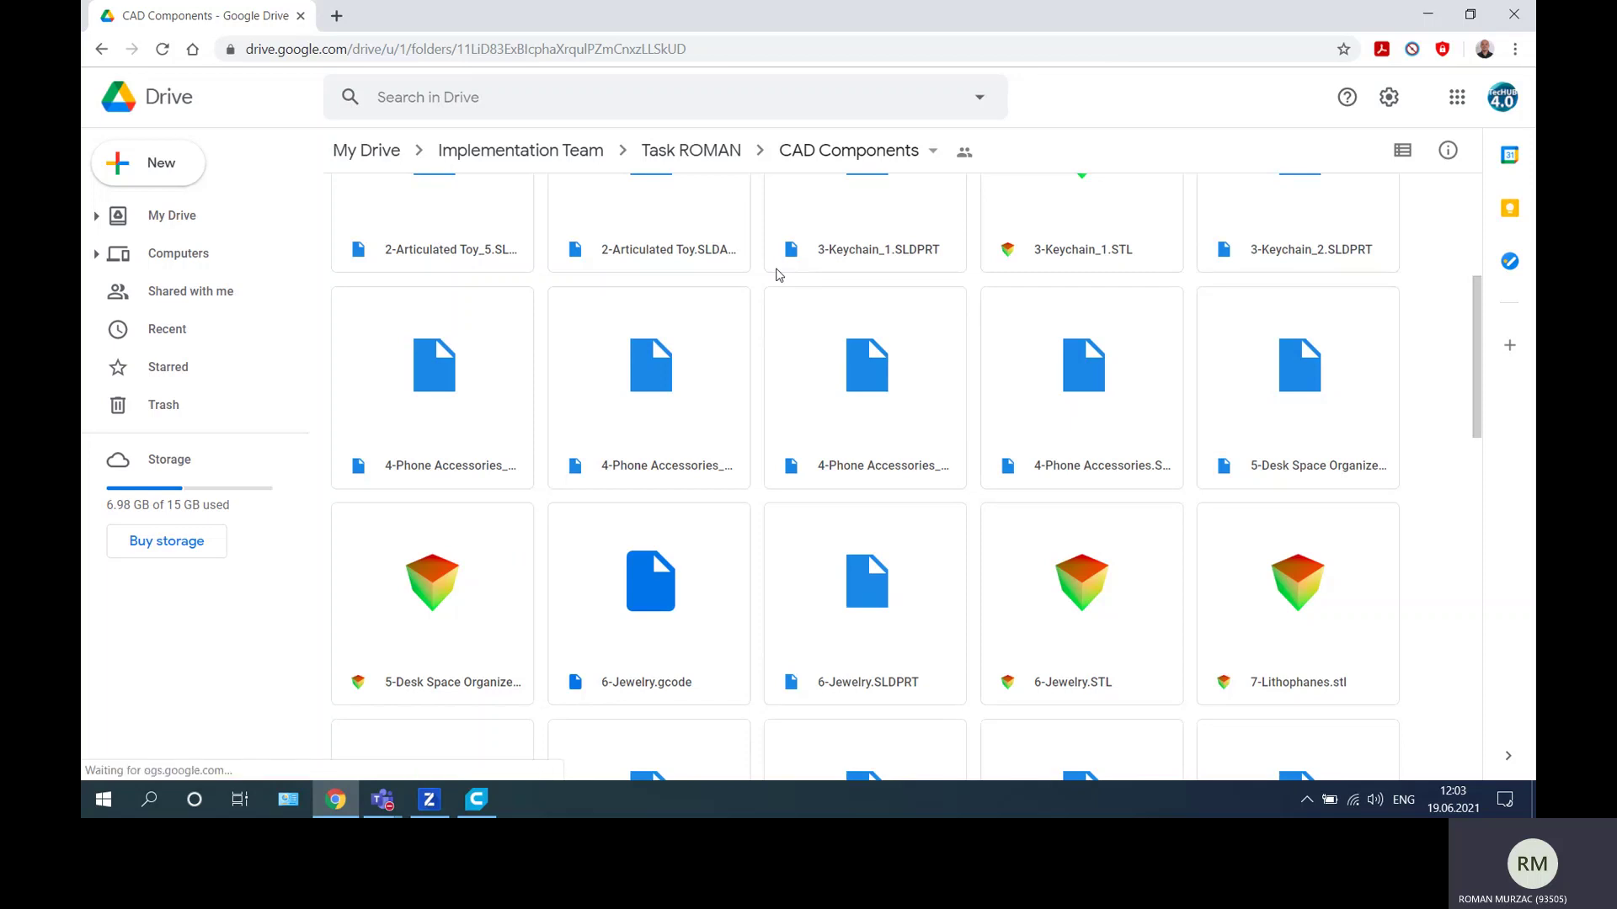
right_click(429, 586)
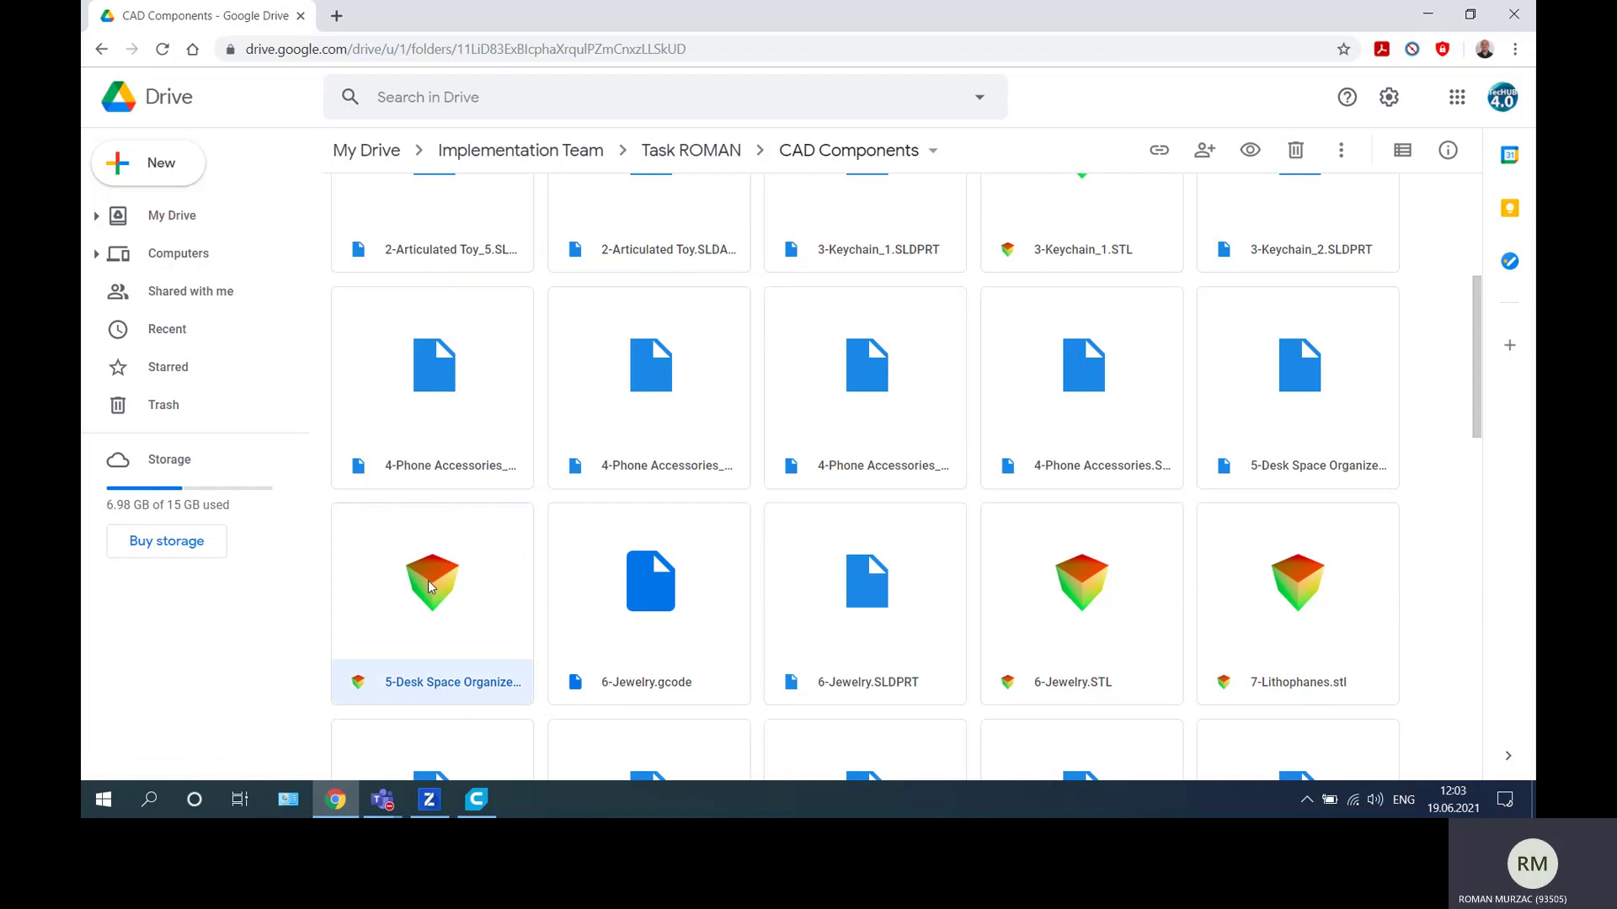
left_click(531, 707)
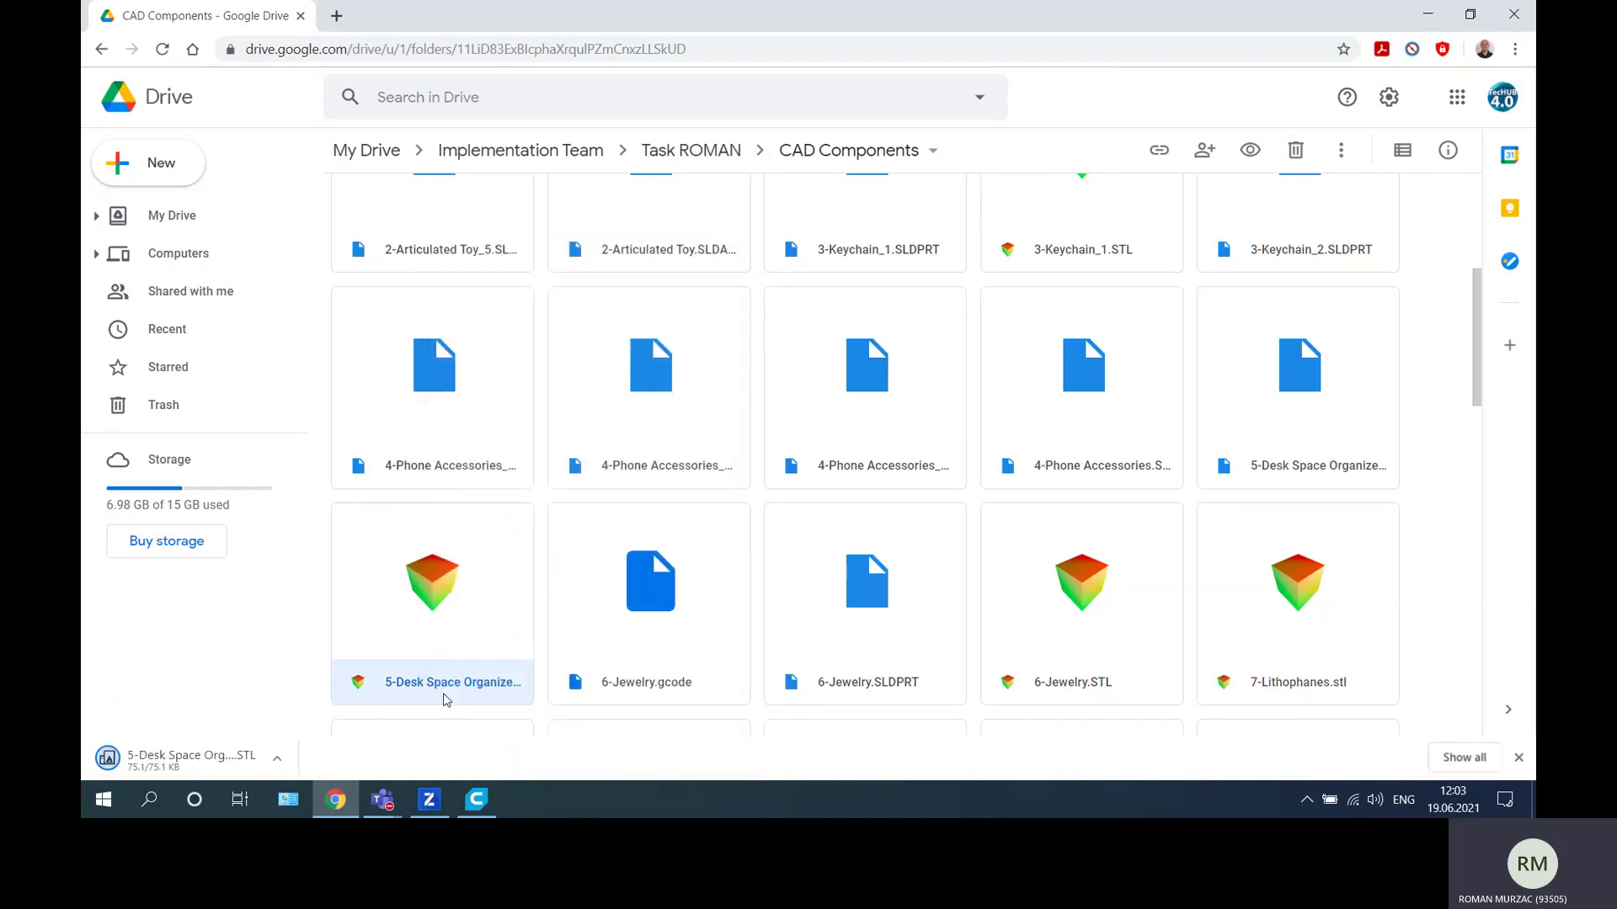
Switch to Ultimaker Cura and examine the build volume of the TecHUB 4.0 printer.
left_click(488, 804)
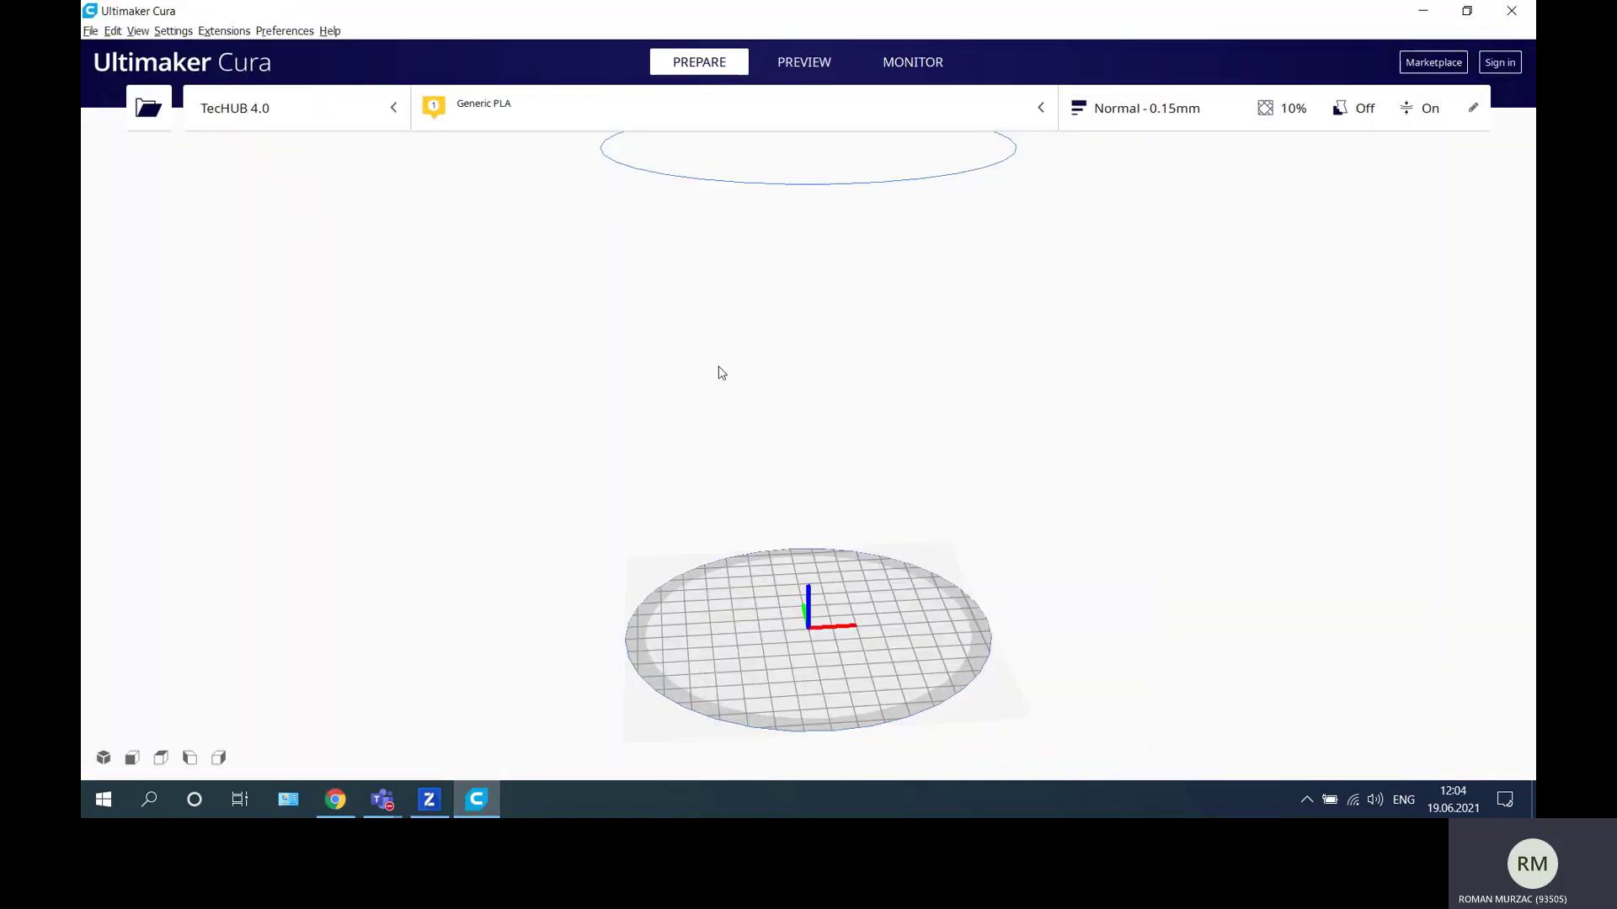
scroll(771, 408, "down", 3)
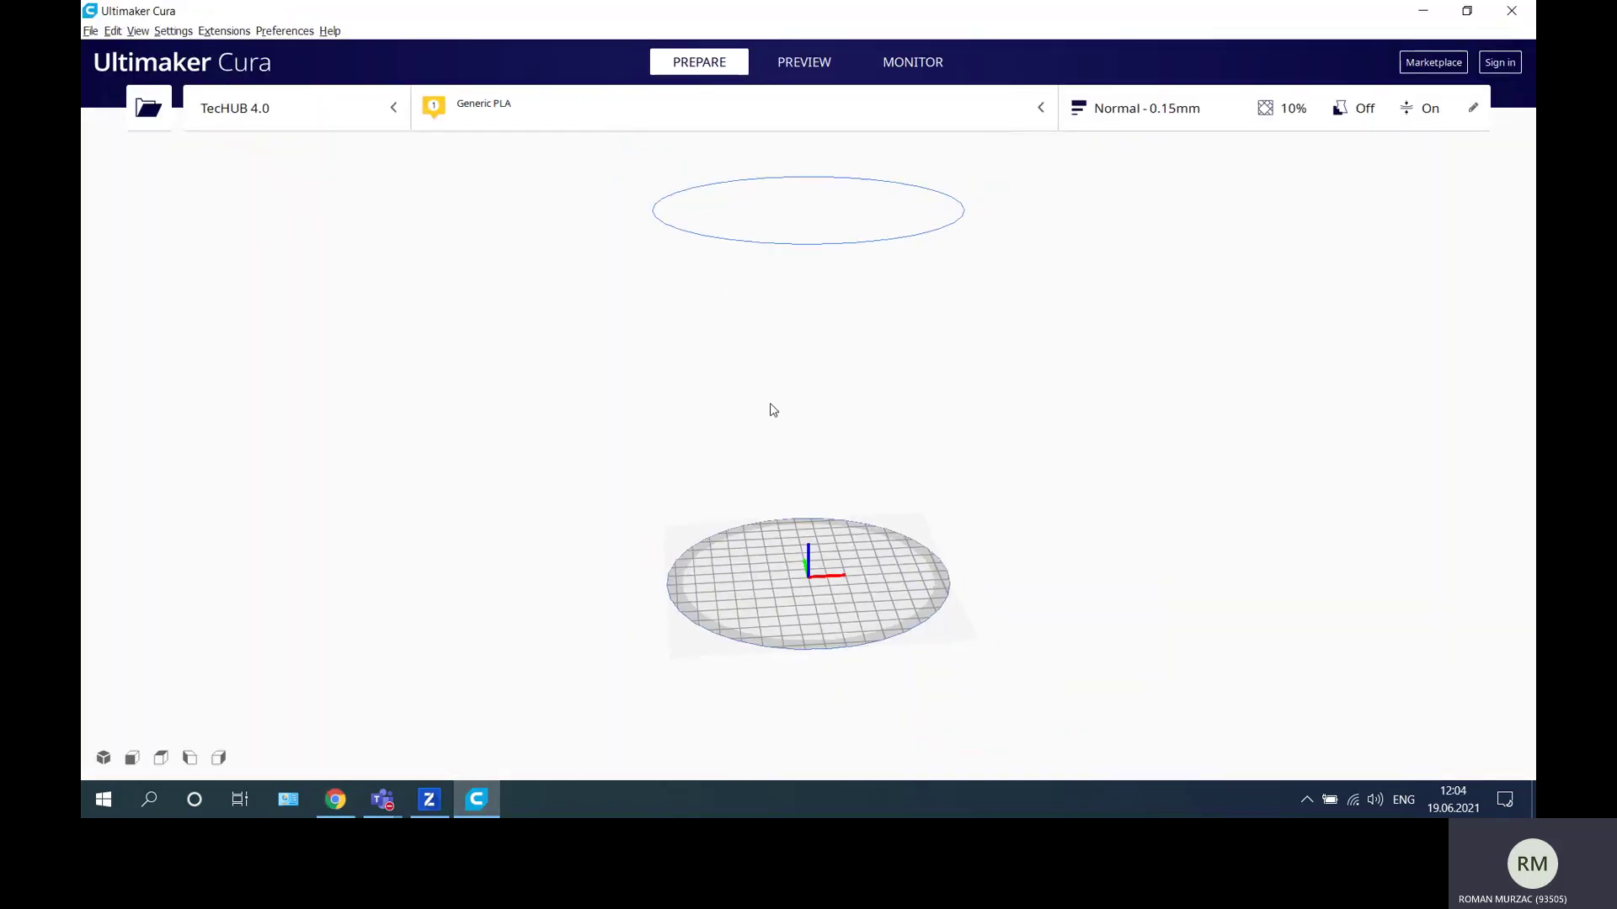
scroll(787, 421, "up", 3)
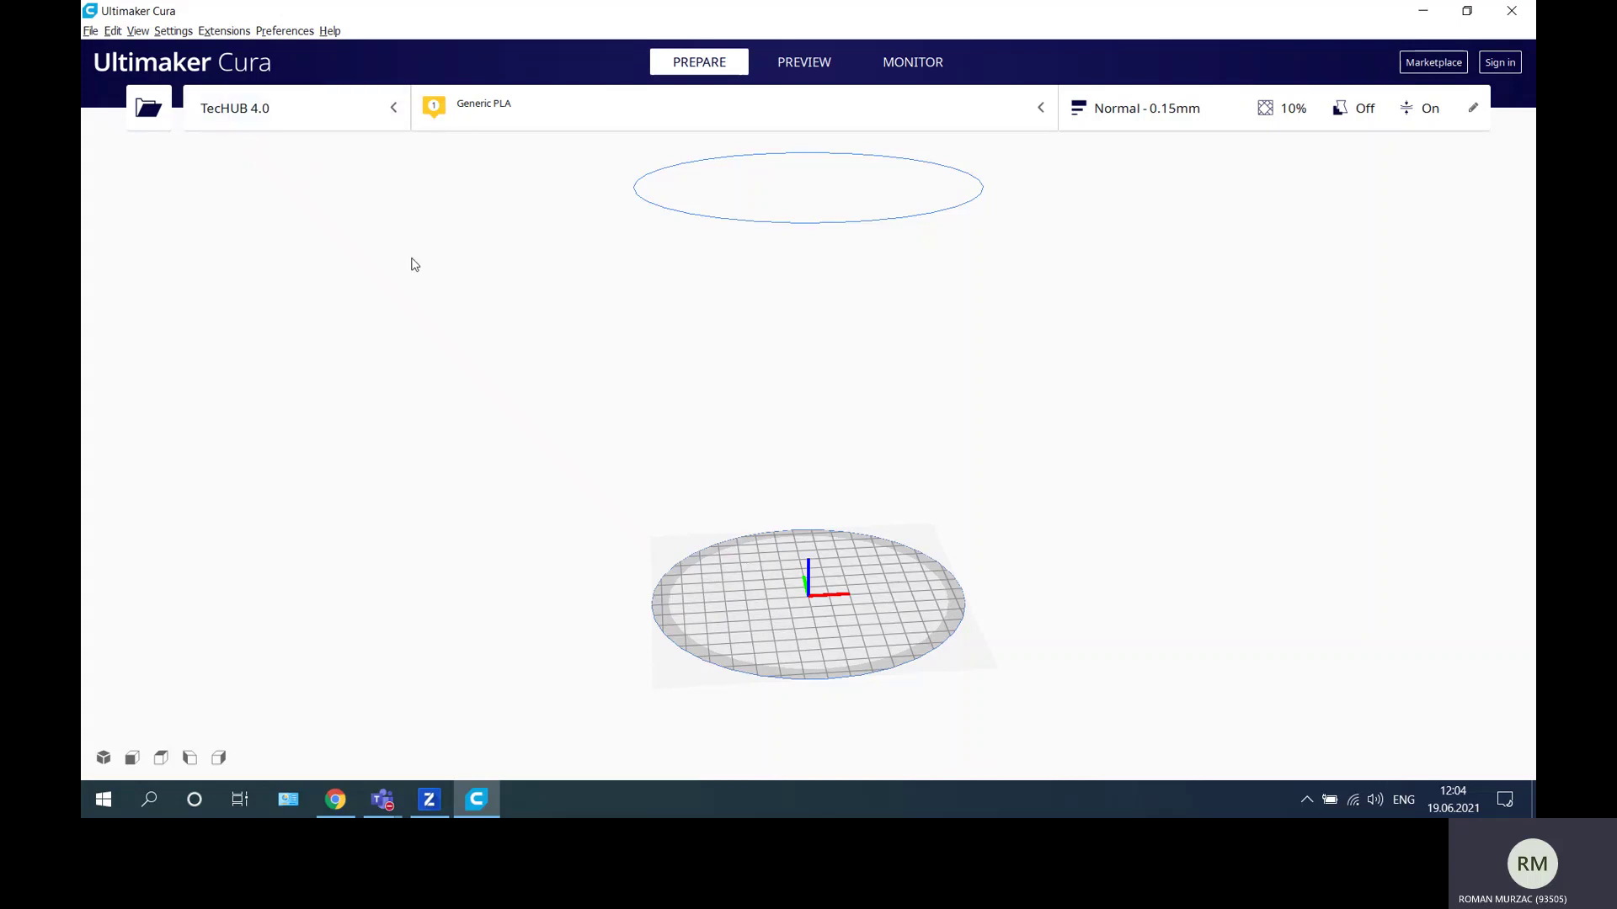
right_click_drag(953, 431, 660, 386)
scroll(805, 346, "down", 2)
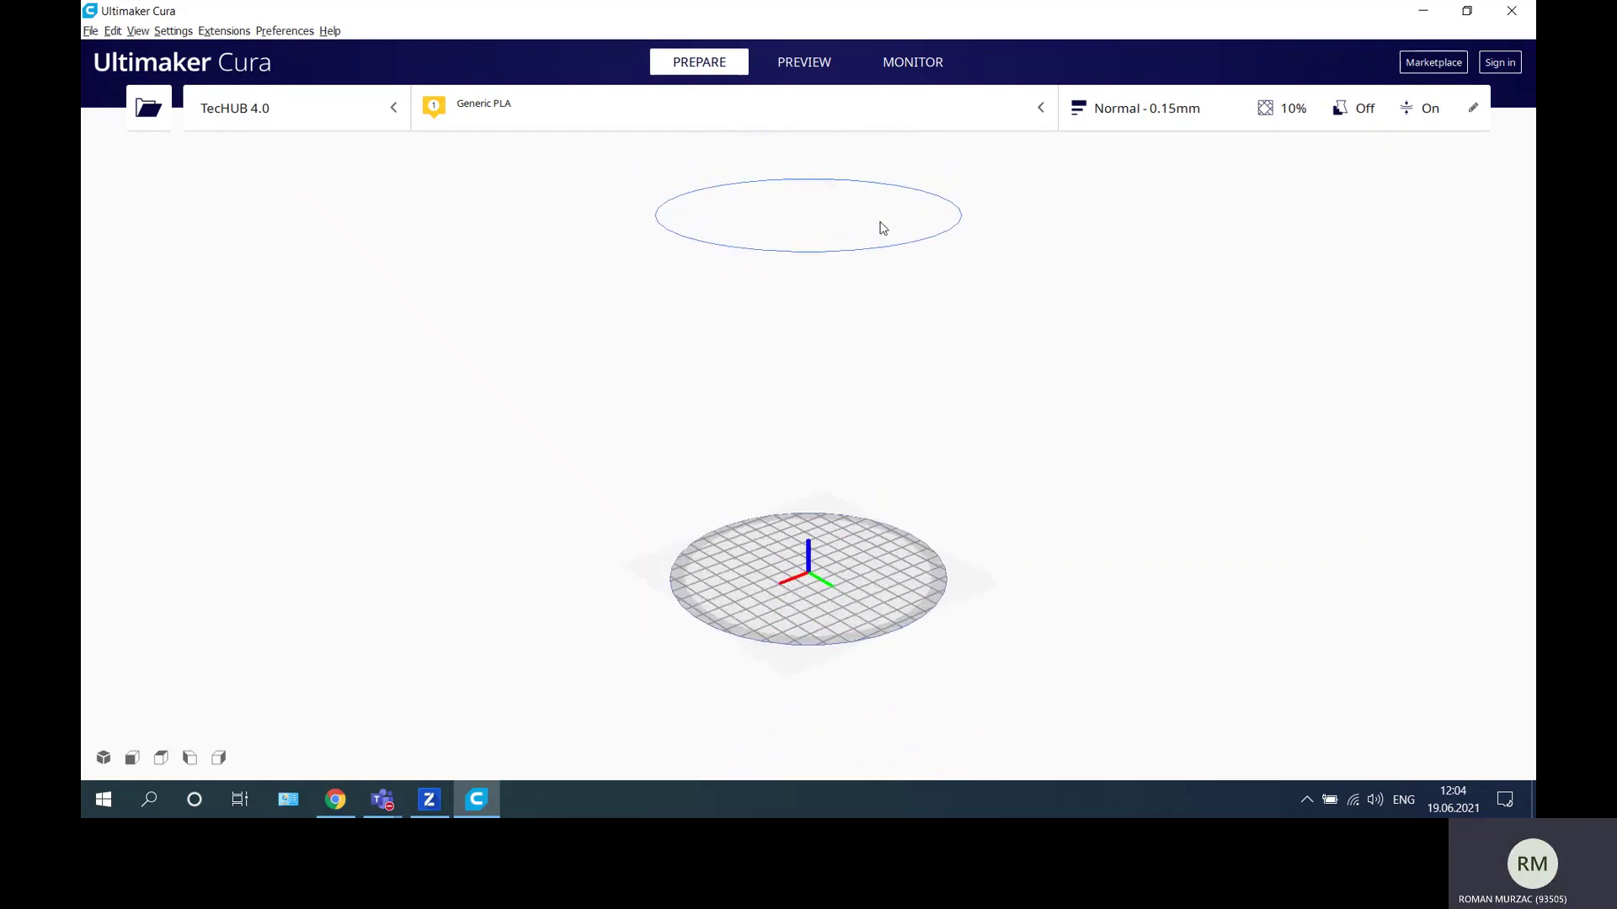
right_click_drag(773, 383, 501, 299)
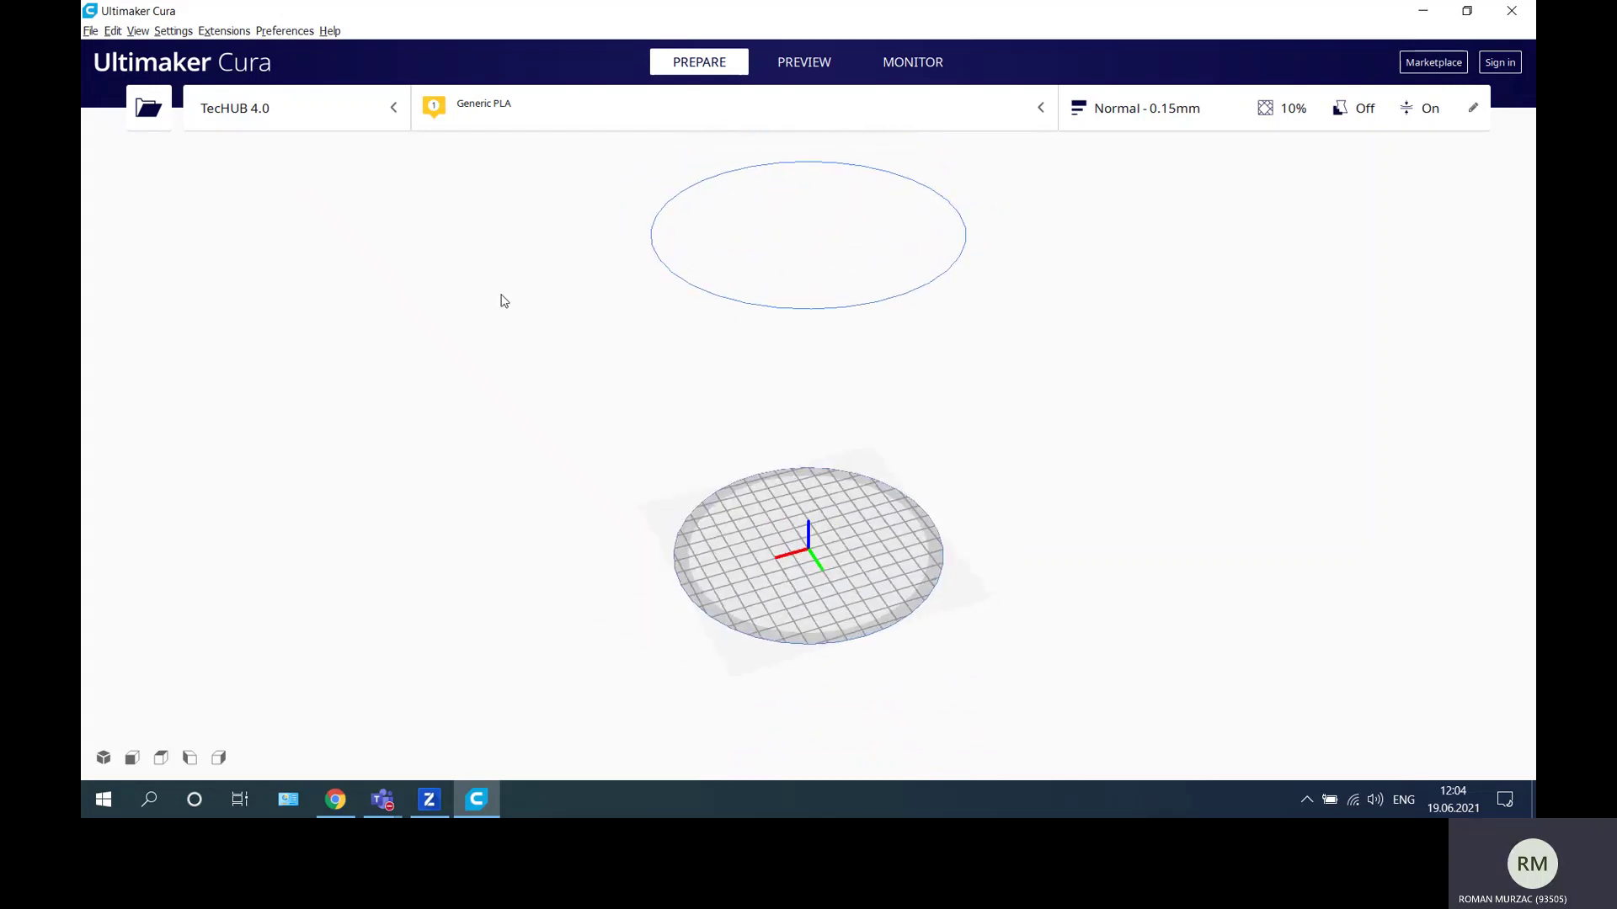
left_click(335, 122)
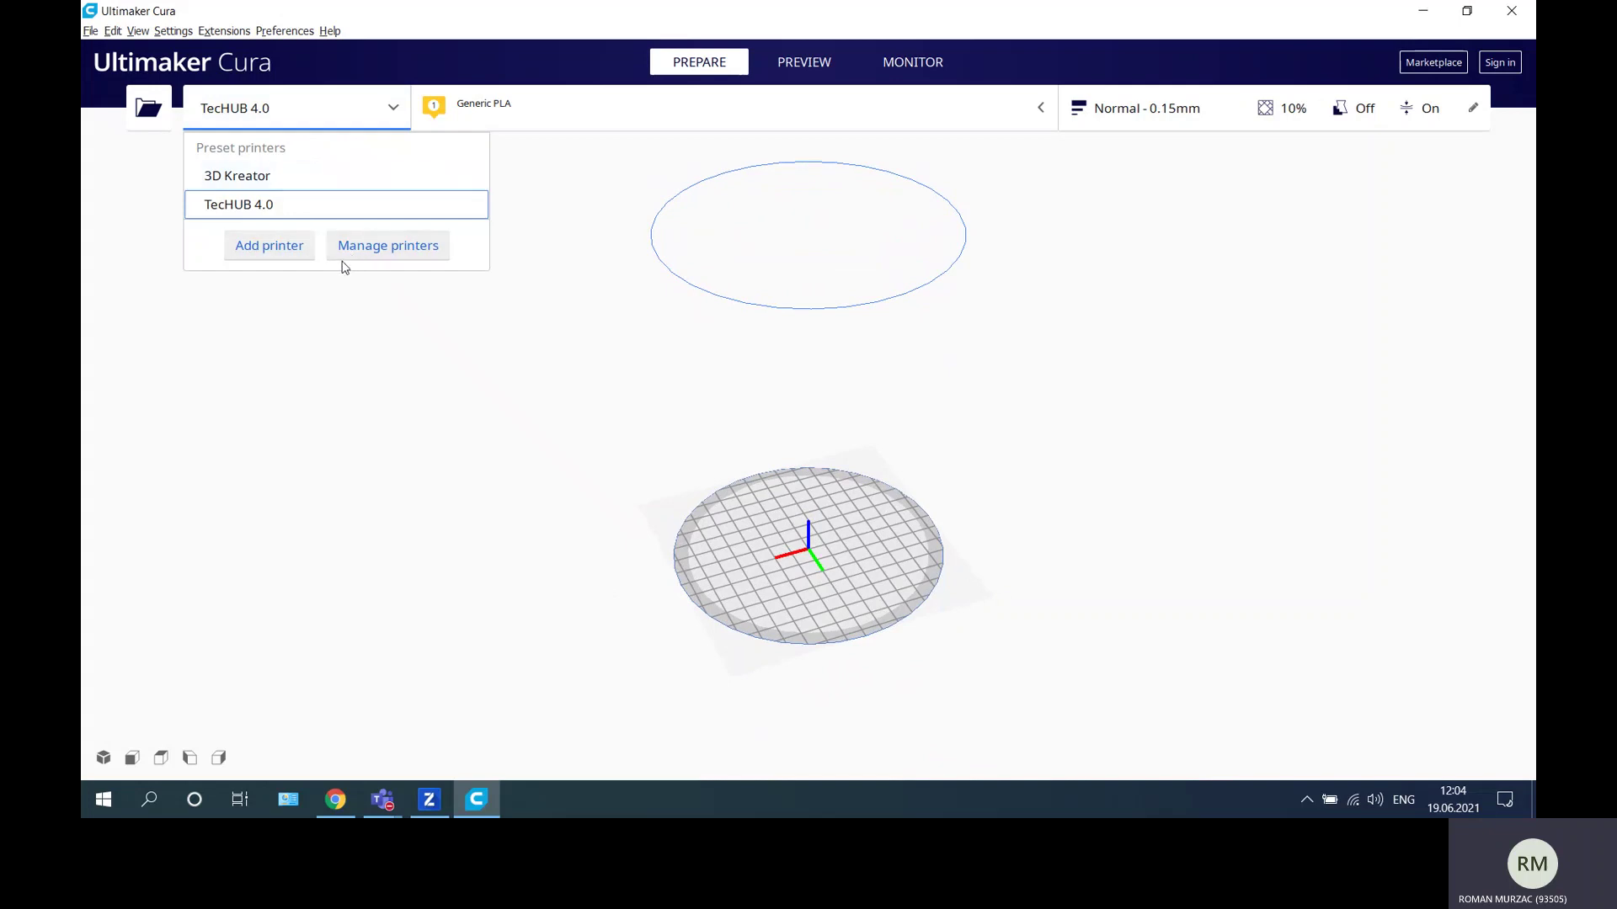
left_click(290, 253)
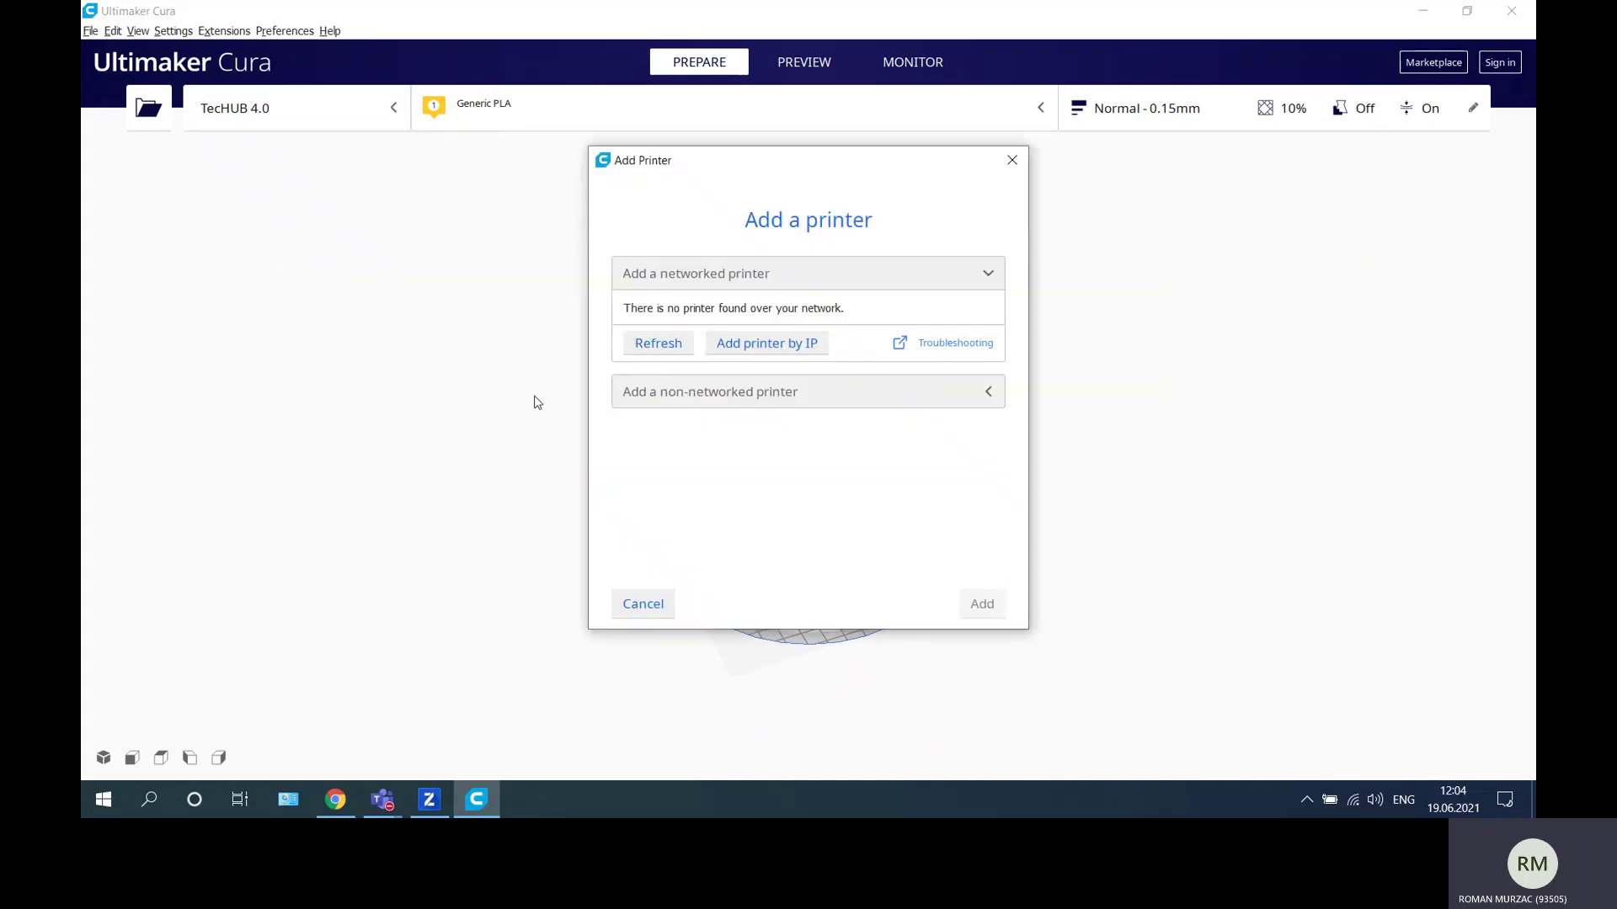
left_click(644, 604)
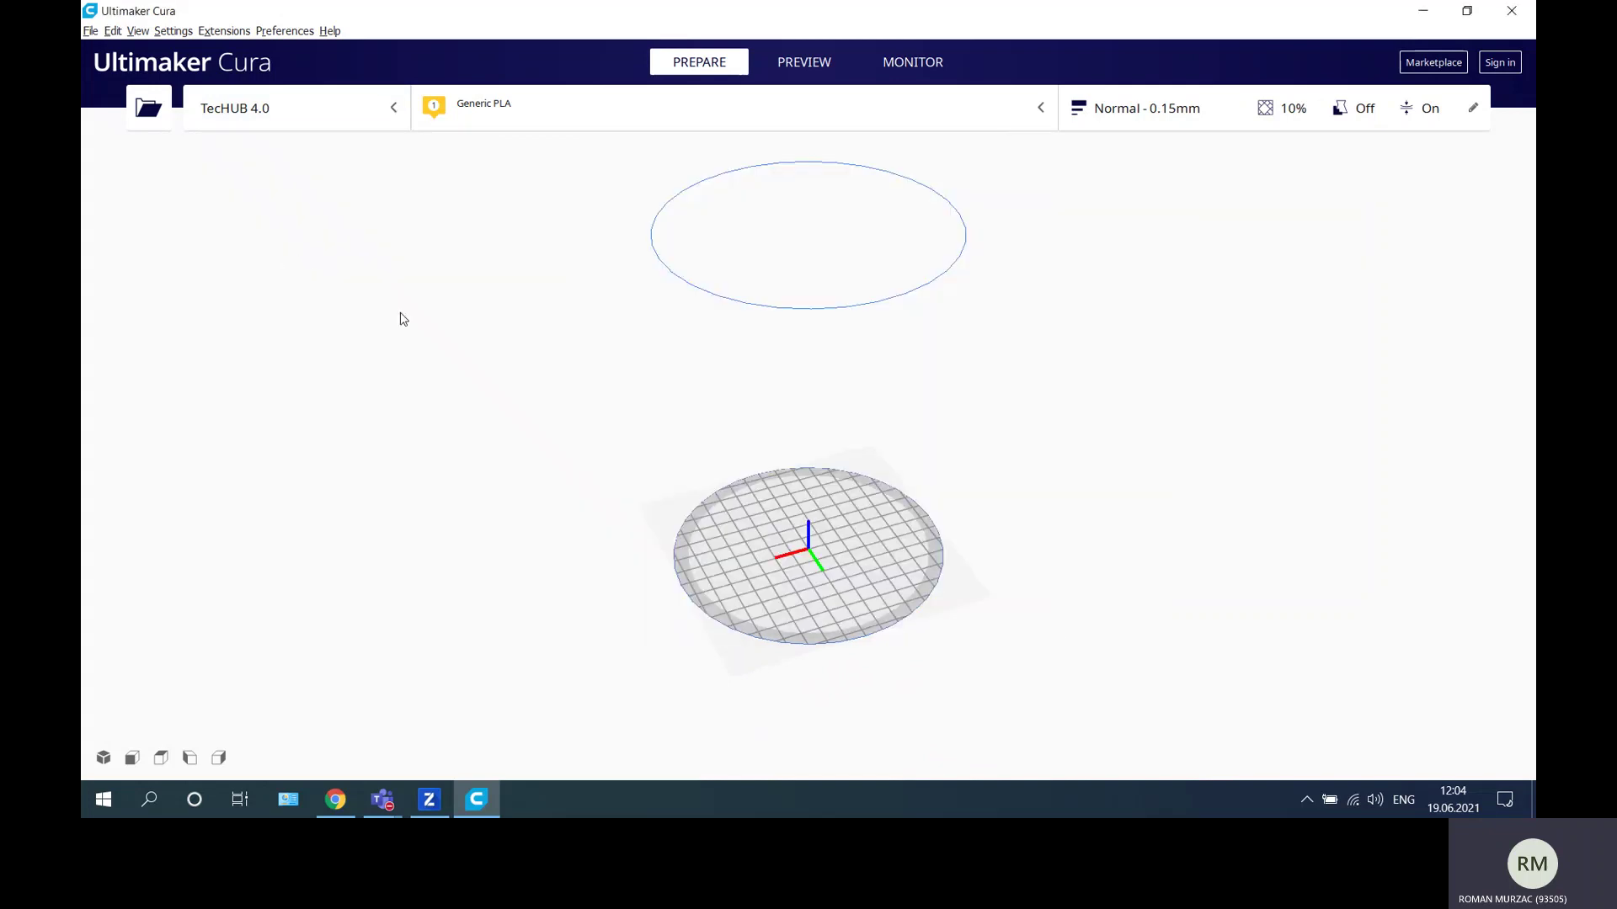
Change the active preset printer to 3D Kreator and examine its build volume.
left_click(302, 122)
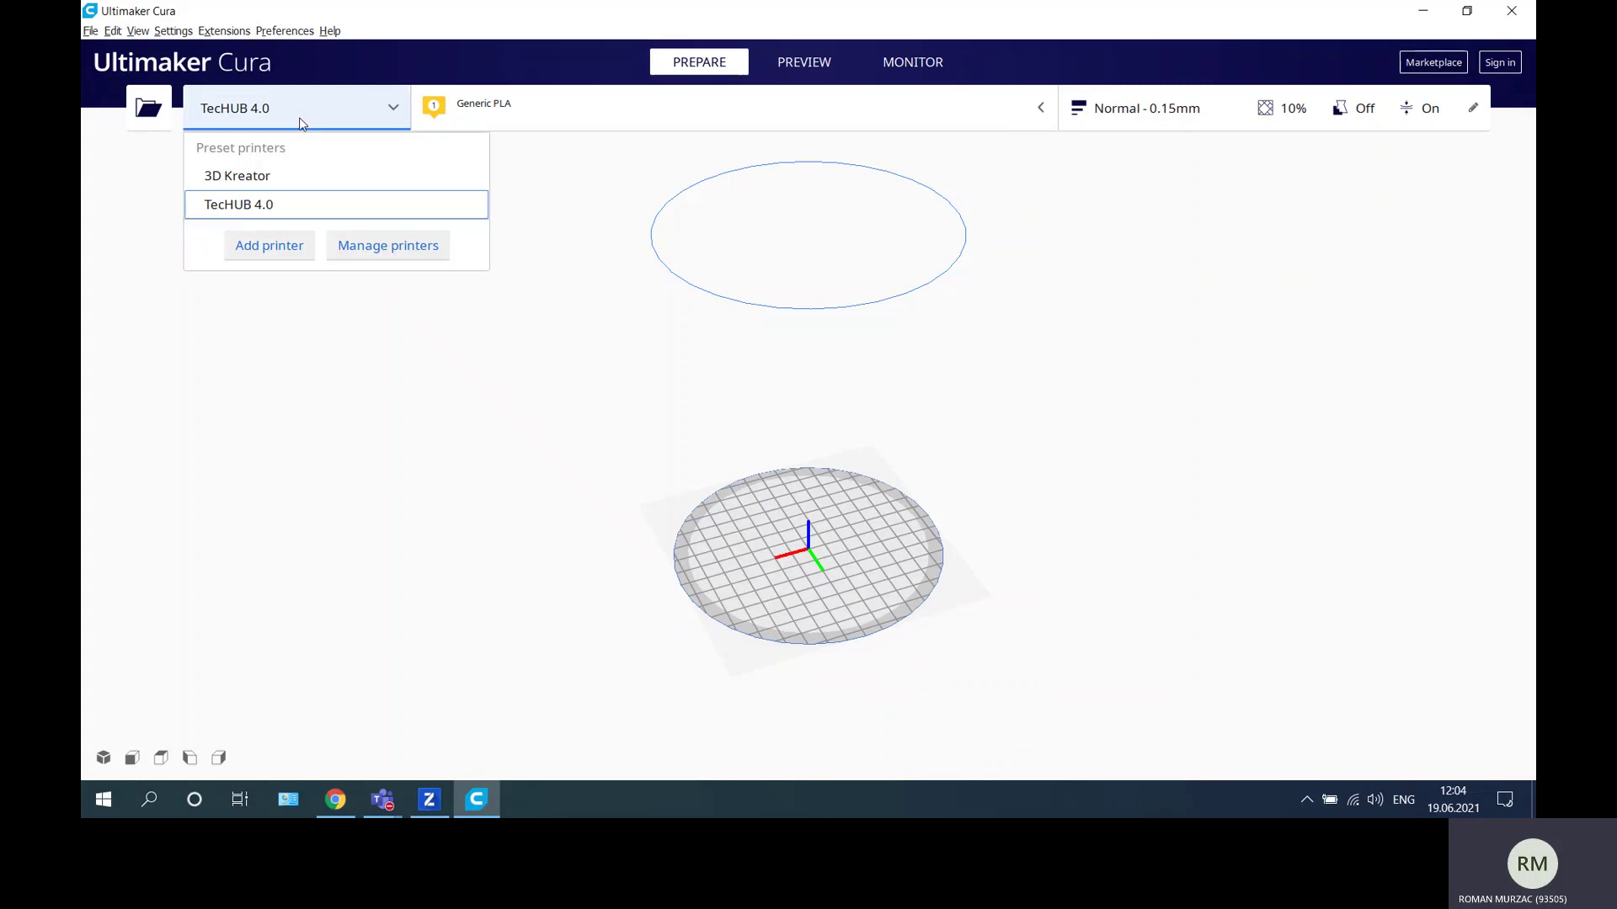
left_click(257, 181)
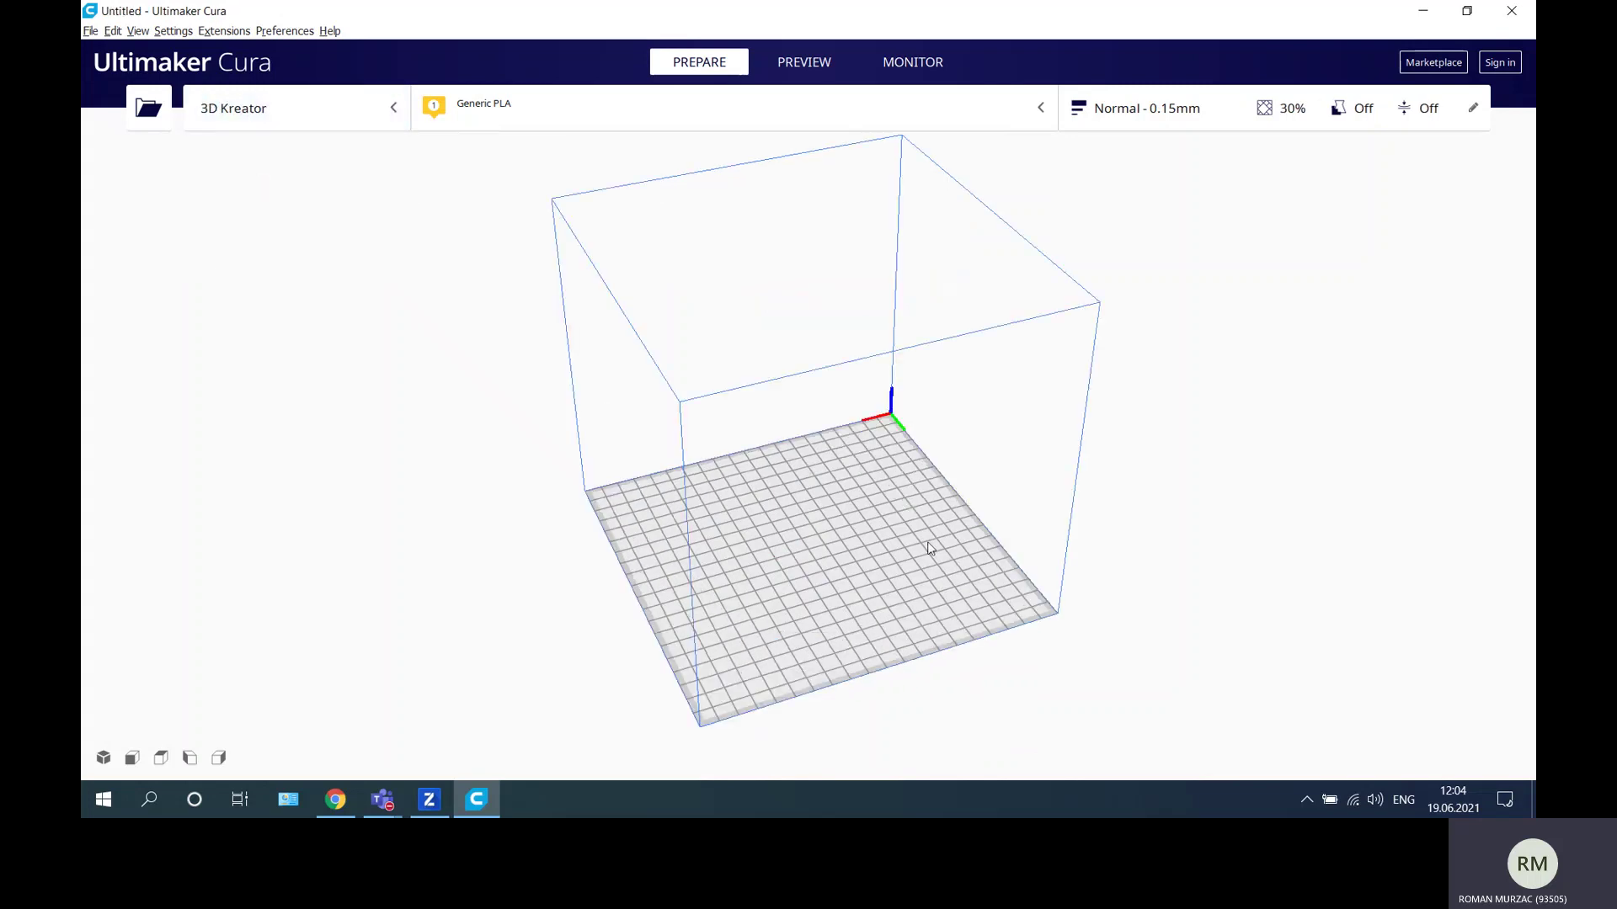
right_click_drag(932, 548, 900, 518)
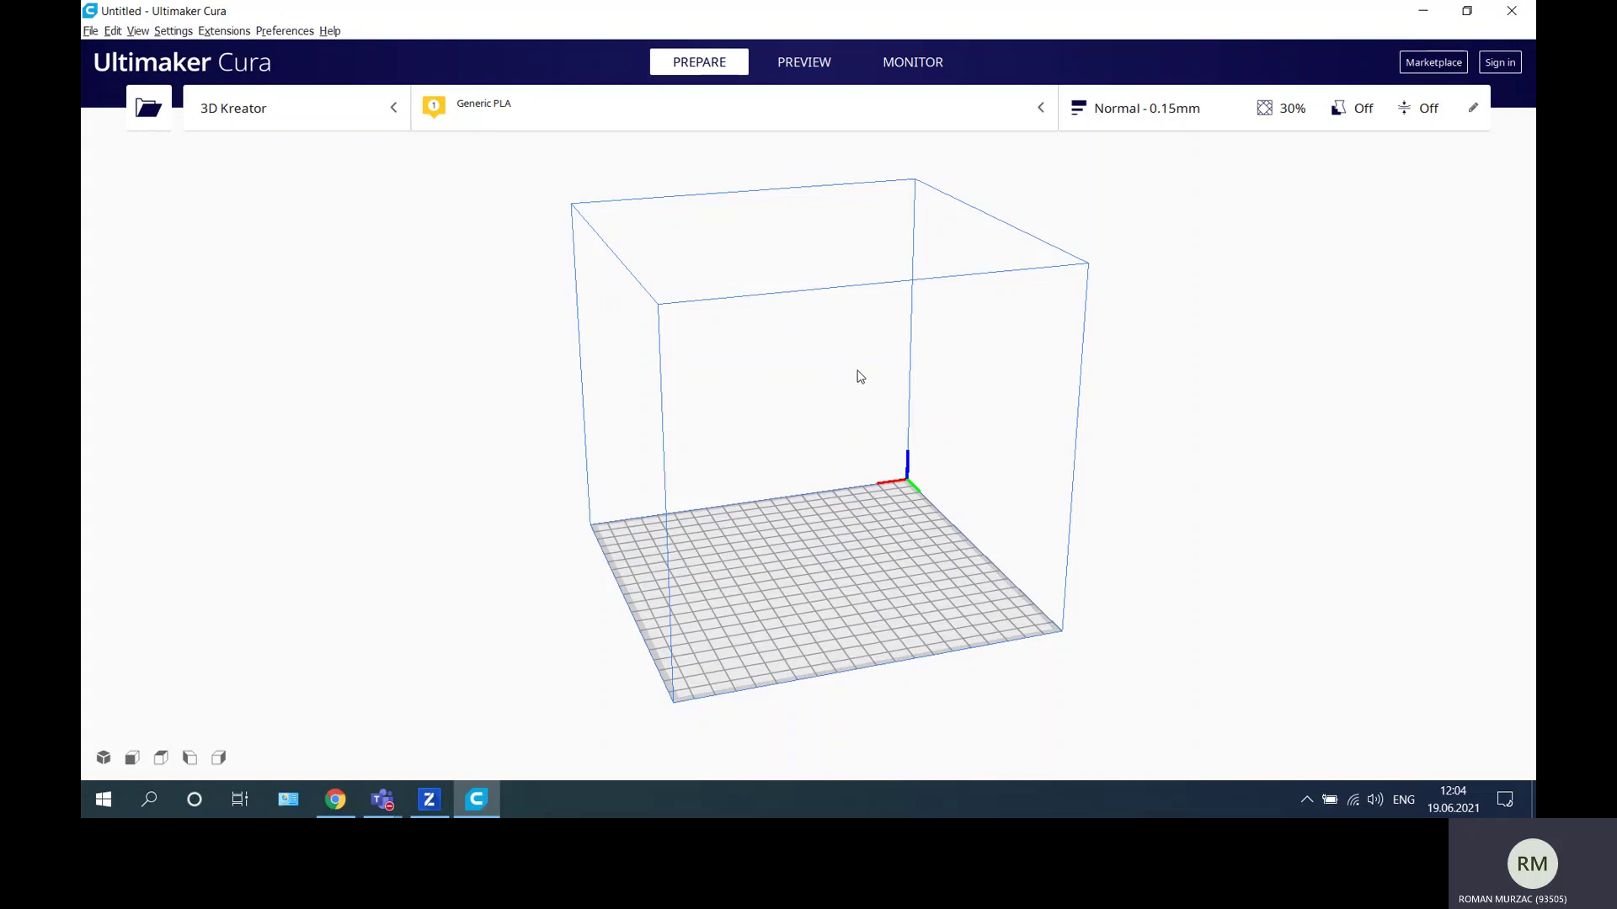
right_click_drag(860, 376, 604, 363)
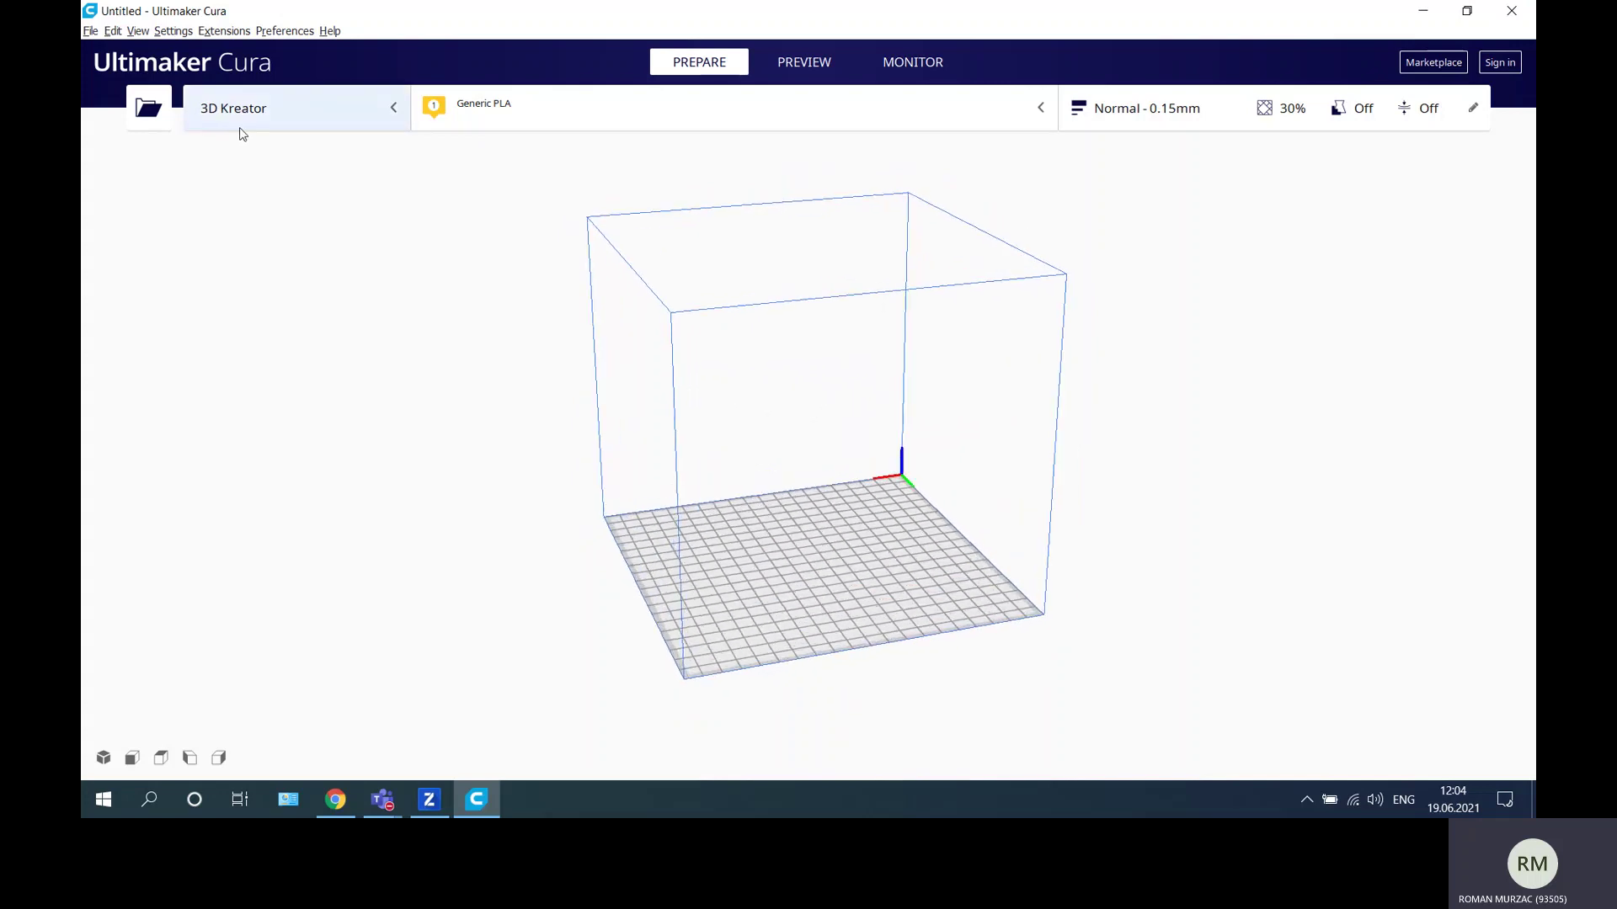
middle_click_drag(869, 439, 789, 442)
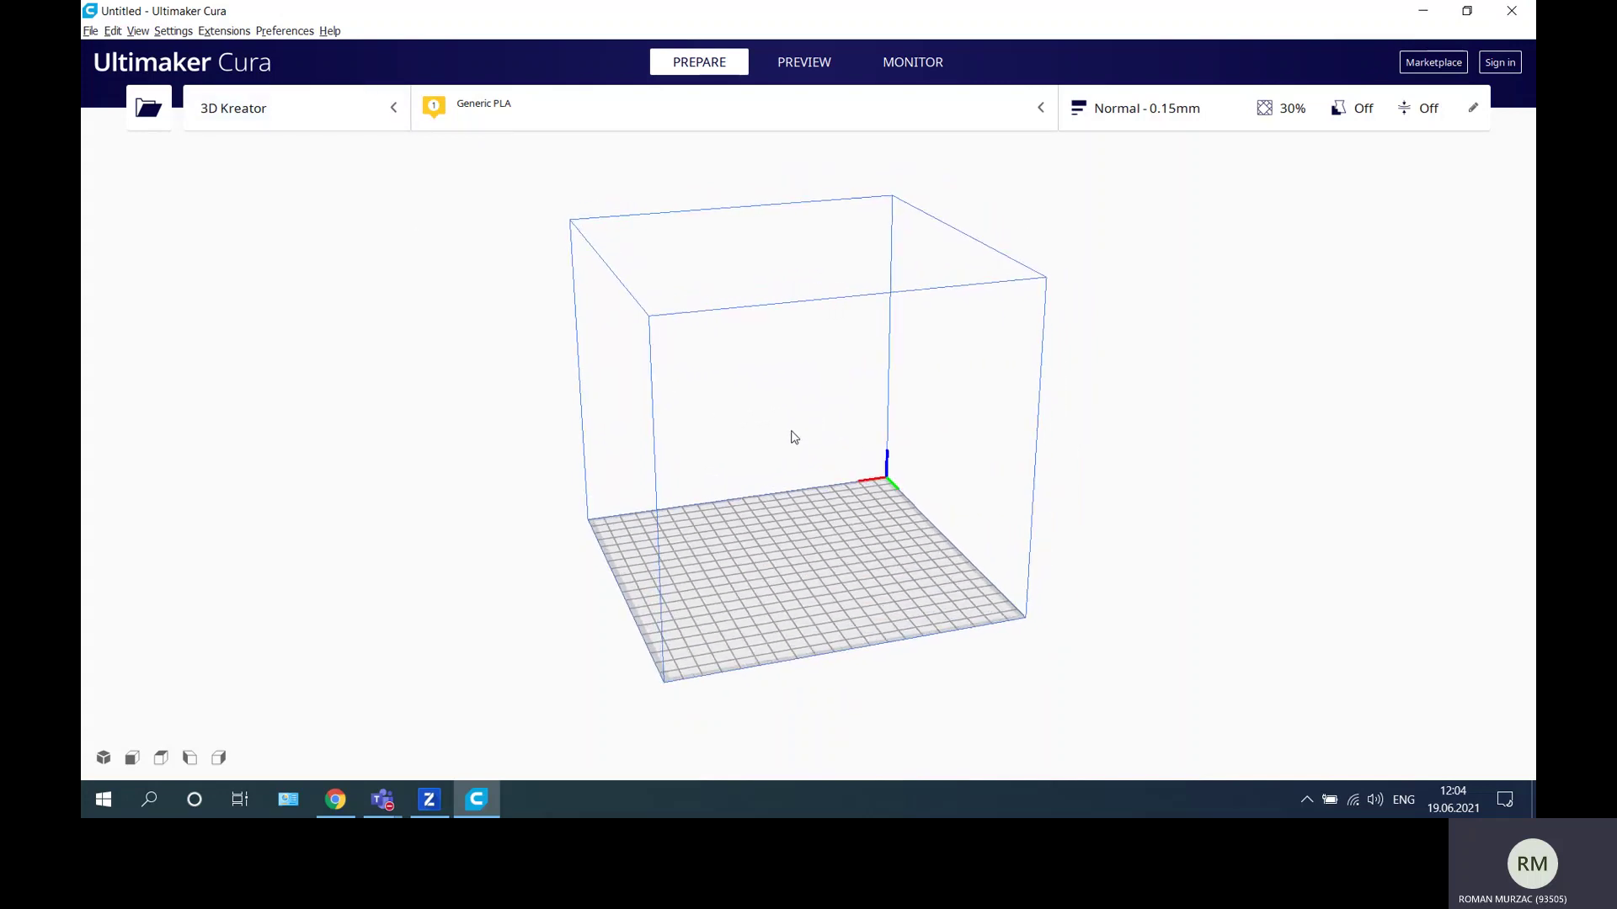
mouse_move(794, 437)
right_mouse_down()
mouse_move(765, 408)
mouse_move(805, 428)
right_mouse_up()
Load 5-Desk Space Organizer.STL from the Downloads folder onto the build plate and inspect the model.
left_click(148, 108)
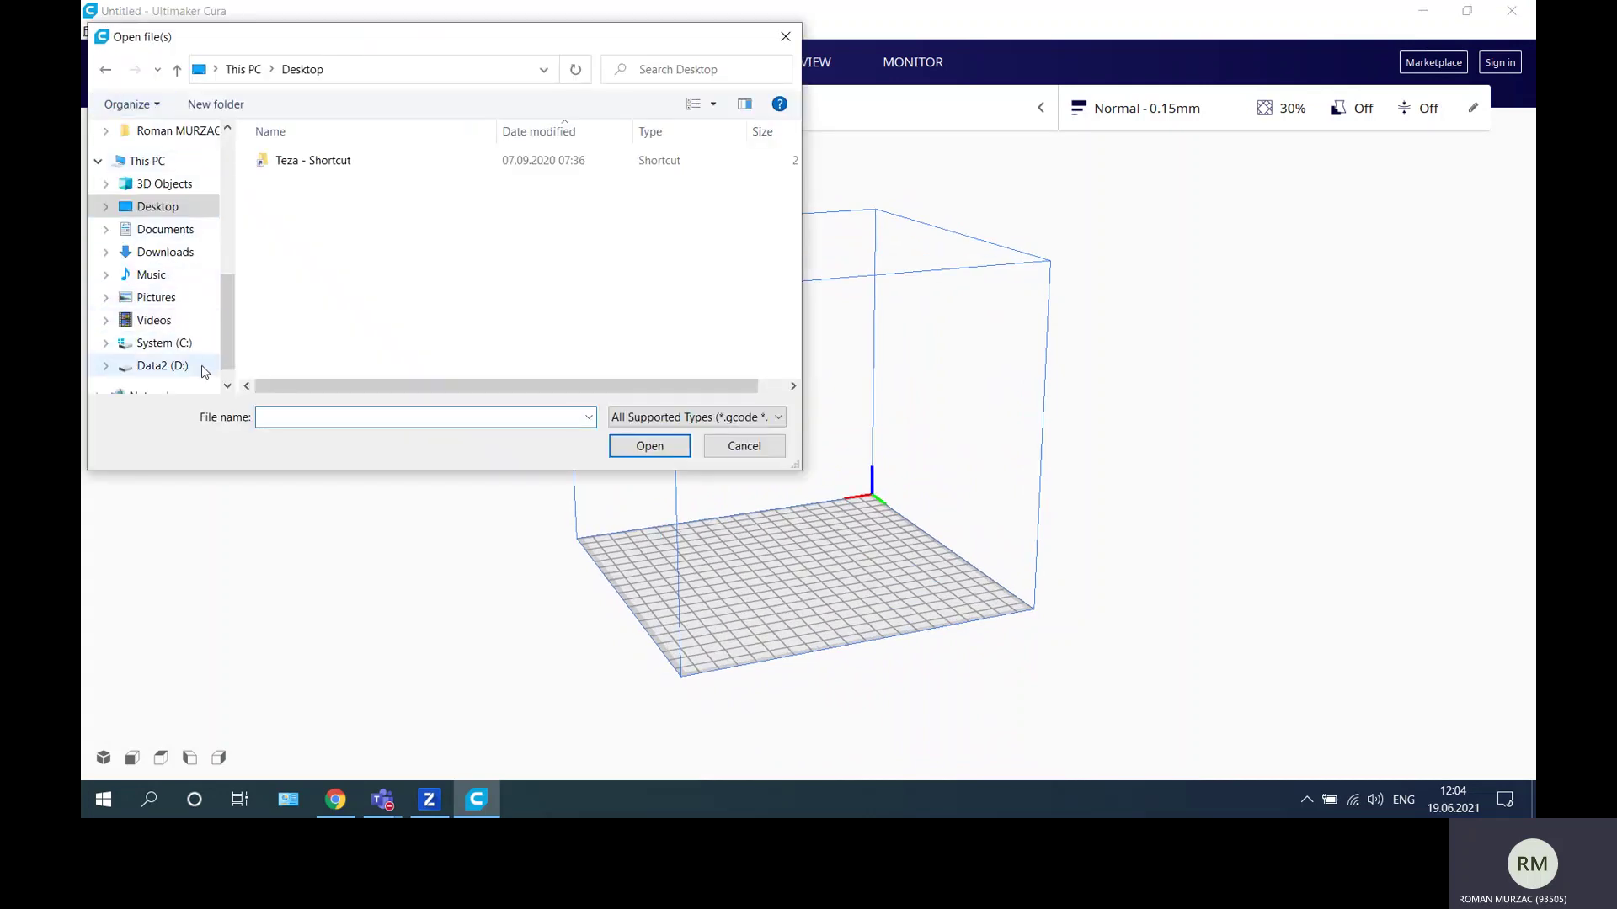
left_click(177, 252)
left_click(295, 198)
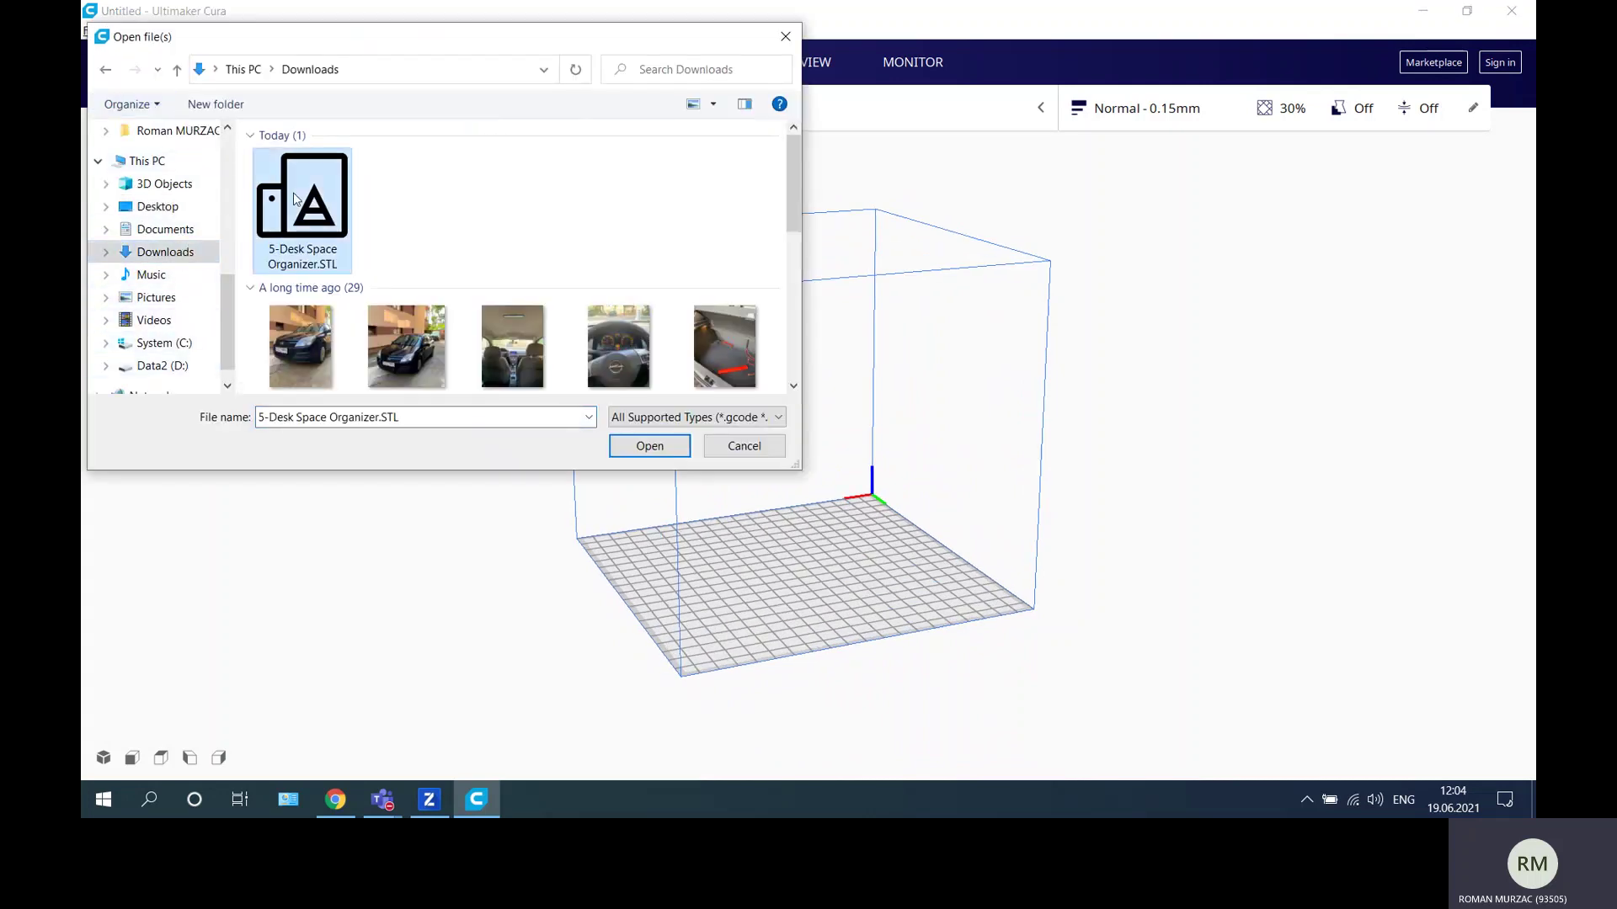
left_click(649, 446)
mouse_move(926, 460)
right_mouse_down()
mouse_move(599, 426)
mouse_move(434, 477)
mouse_move(790, 473)
mouse_move(892, 440)
mouse_move(851, 458)
mouse_move(870, 444)
mouse_move(904, 470)
right_mouse_up()
right_click_drag(1113, 472, 951, 464)
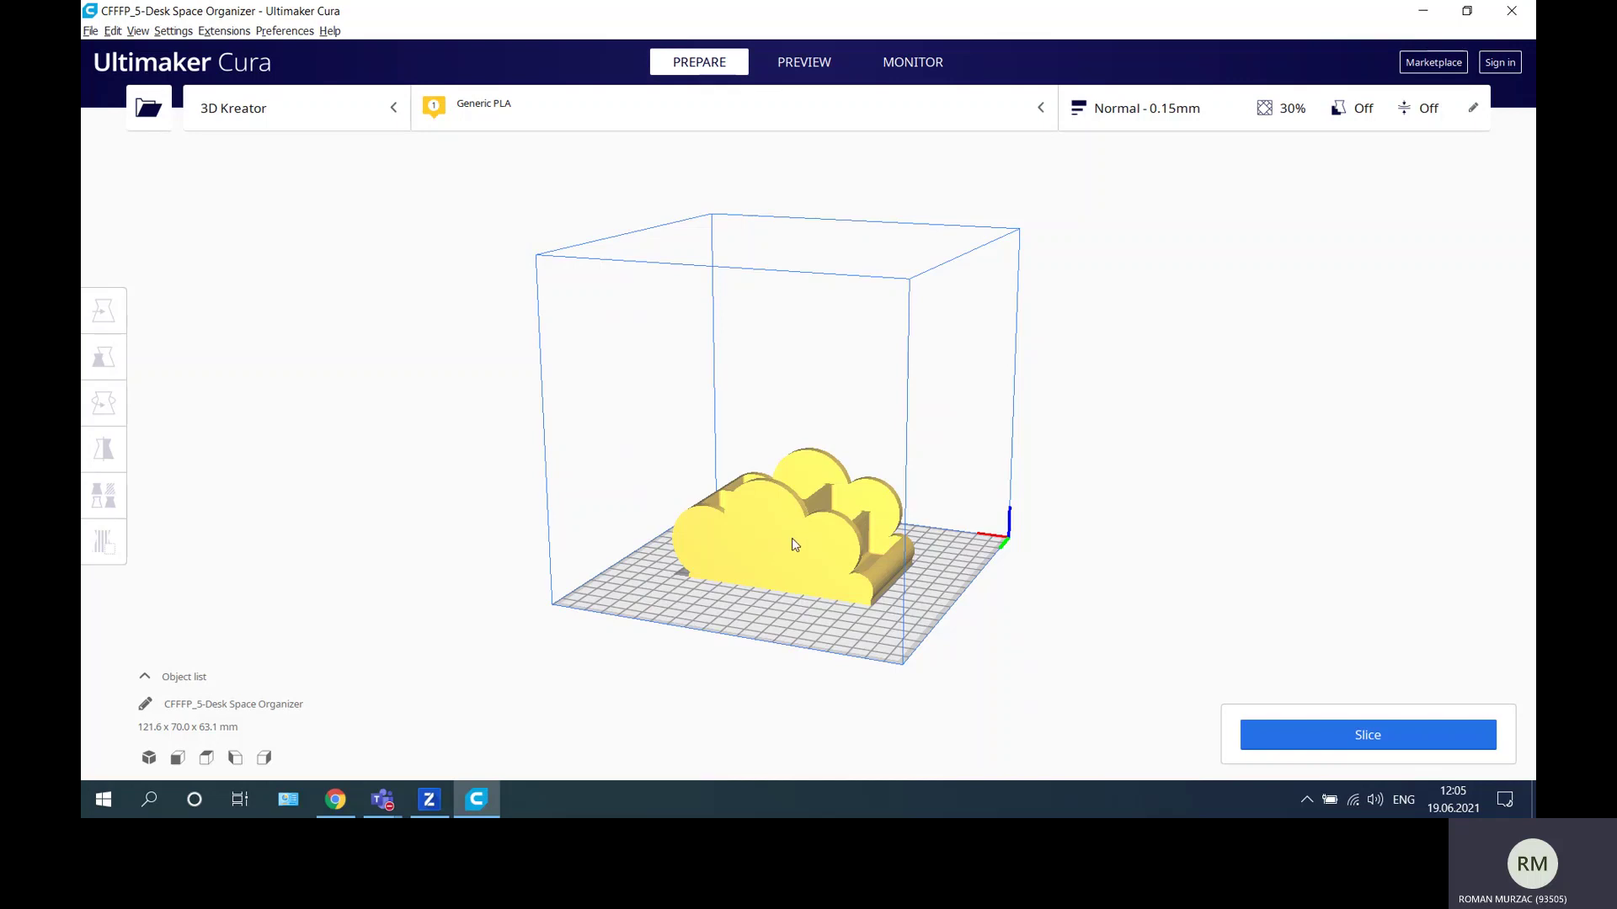
right_click_drag(1038, 514, 810, 498)
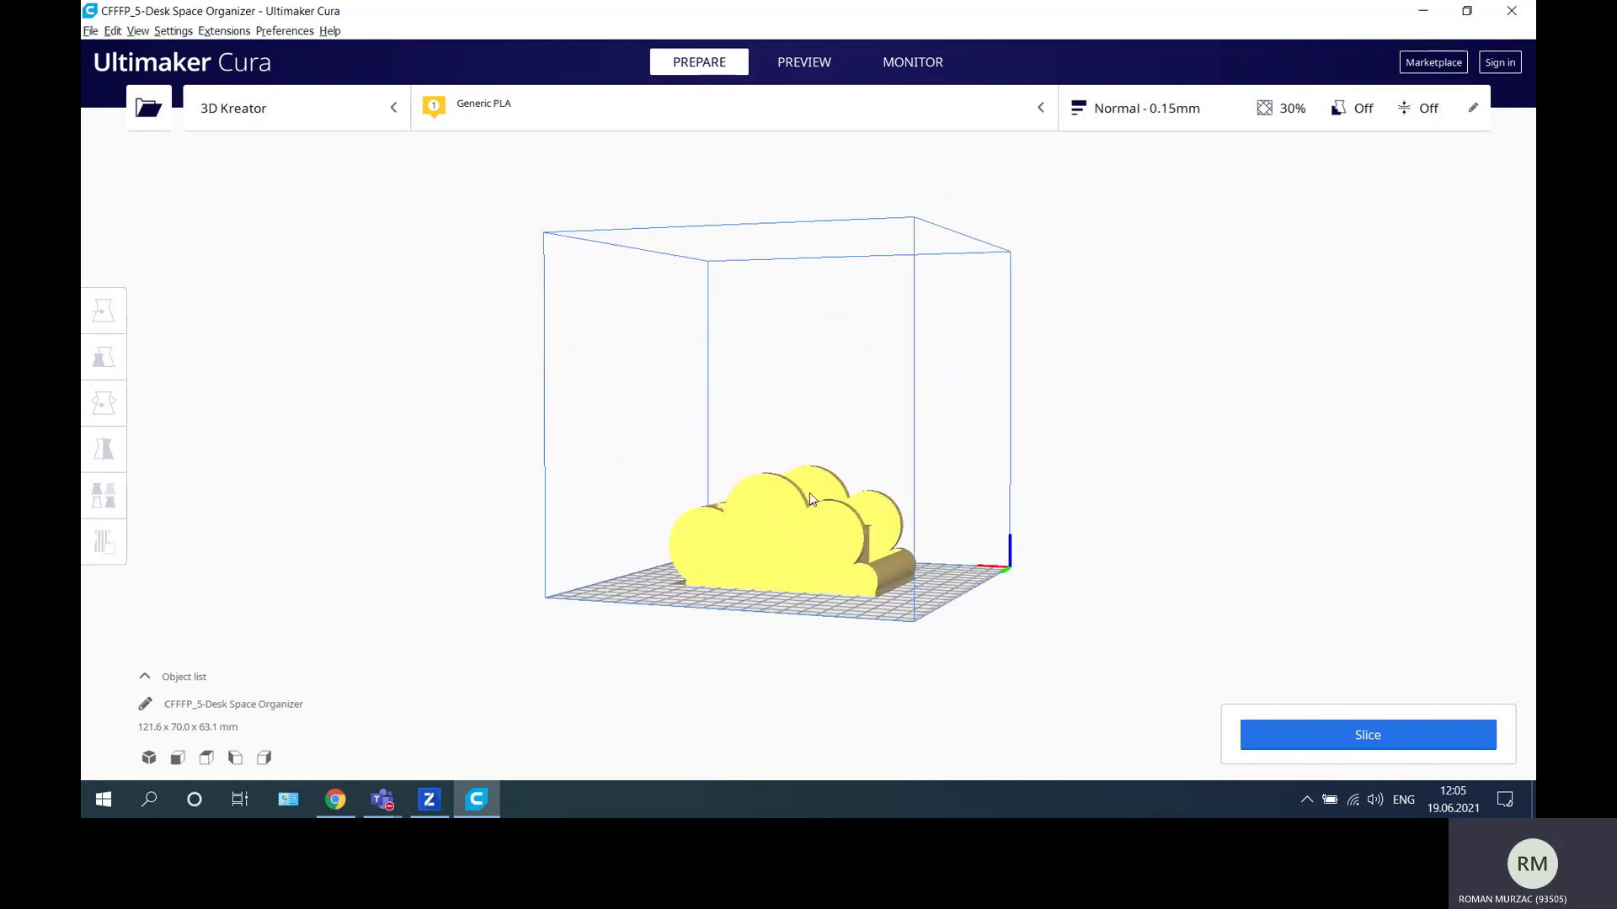
Select the desk organizer and move it freehand across the build plate to about X -11.8 mm, Y -28.6 mm.
left_click(777, 531)
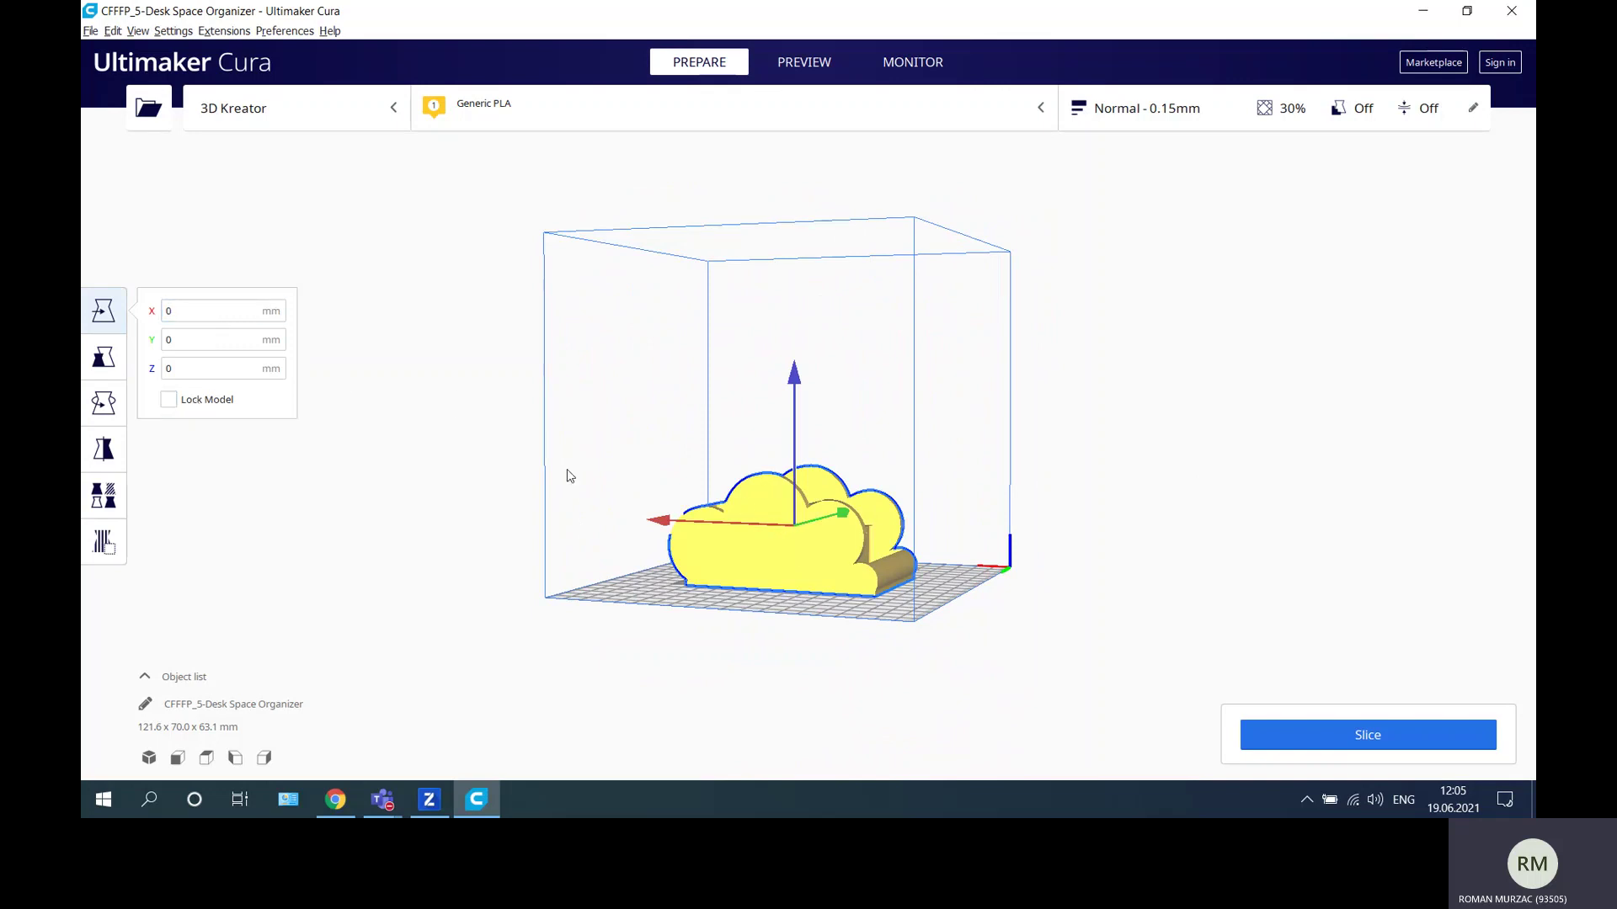
right_click_drag(661, 443, 712, 575)
left_click_drag(716, 432, 768, 435)
left_click_drag(855, 315, 793, 407)
Center the desk organizer on the build plate by setting its X and Y positions to 0 mm.
double_click(210, 311)
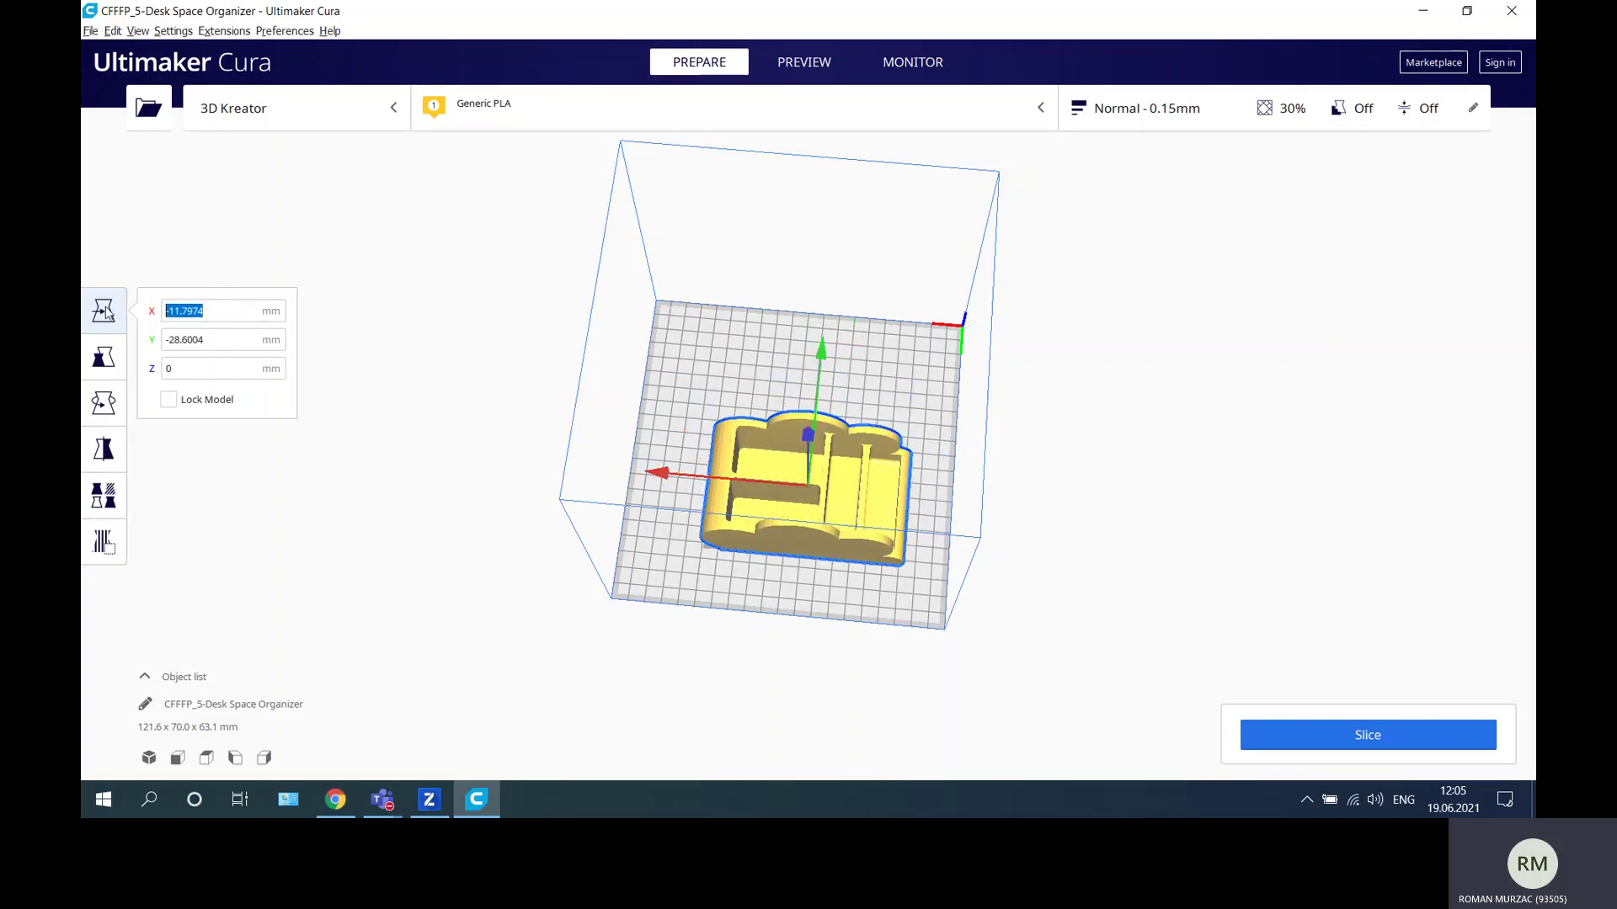
type("0")
left_click(222, 333)
double_click(221, 336)
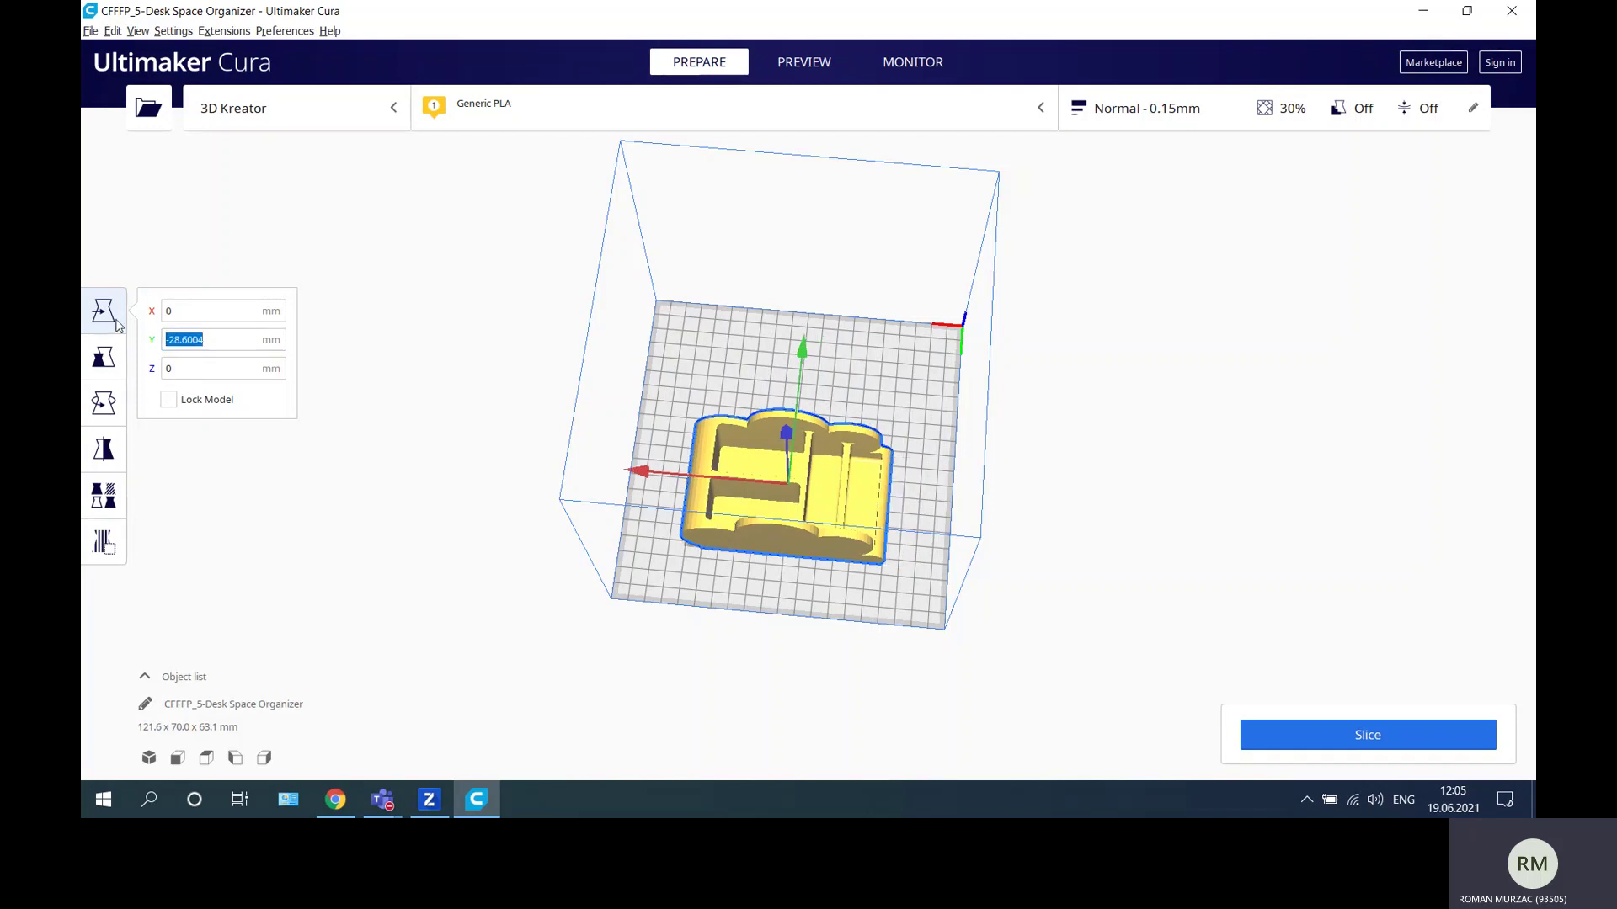
type("0")
key("Return")
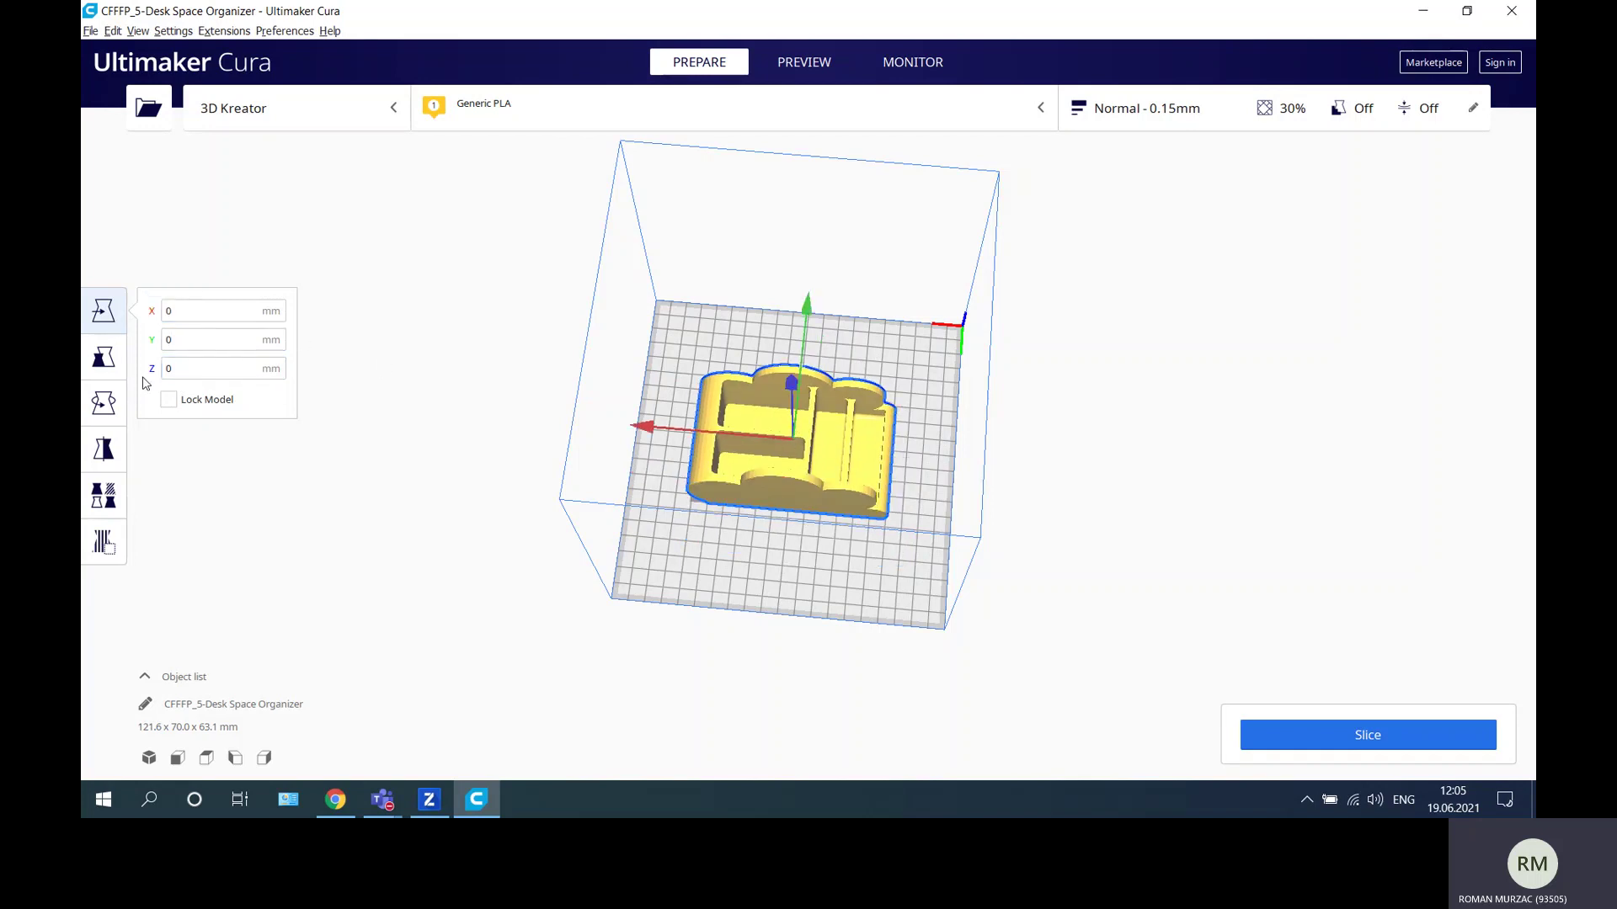
Scale the desk organizer freehand with uniform scaling down to about 43.5% of its original size.
left_click(104, 357)
right_click_drag(669, 592, 862, 579)
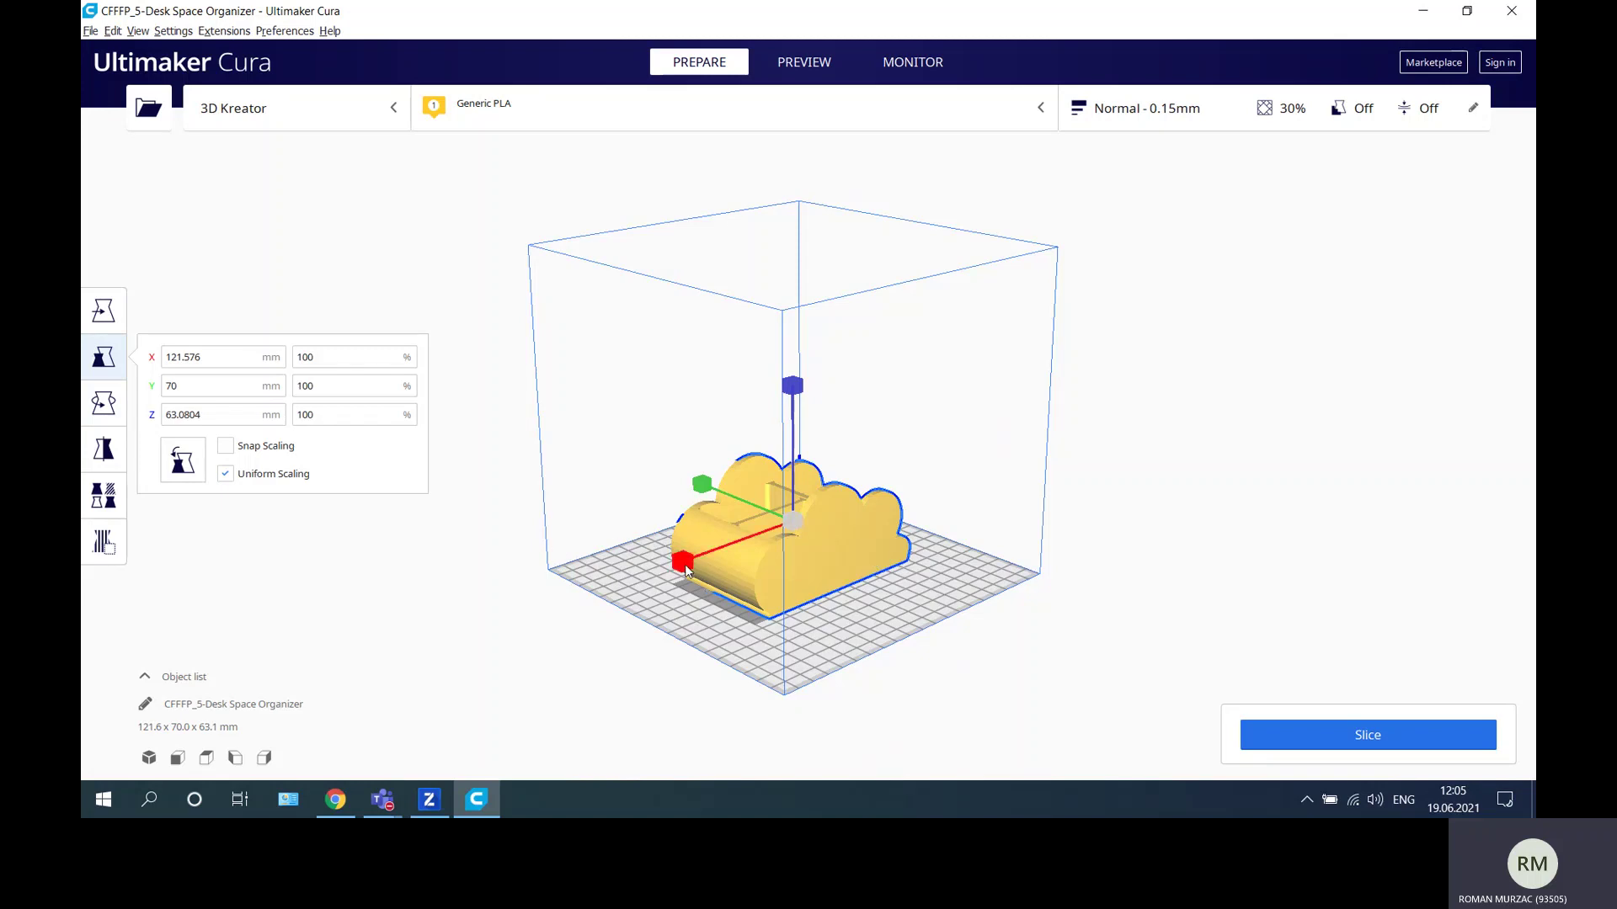
mouse_move(687, 571)
left_mouse_down()
mouse_move(656, 582)
mouse_move(721, 554)
mouse_move(691, 561)
left_mouse_up()
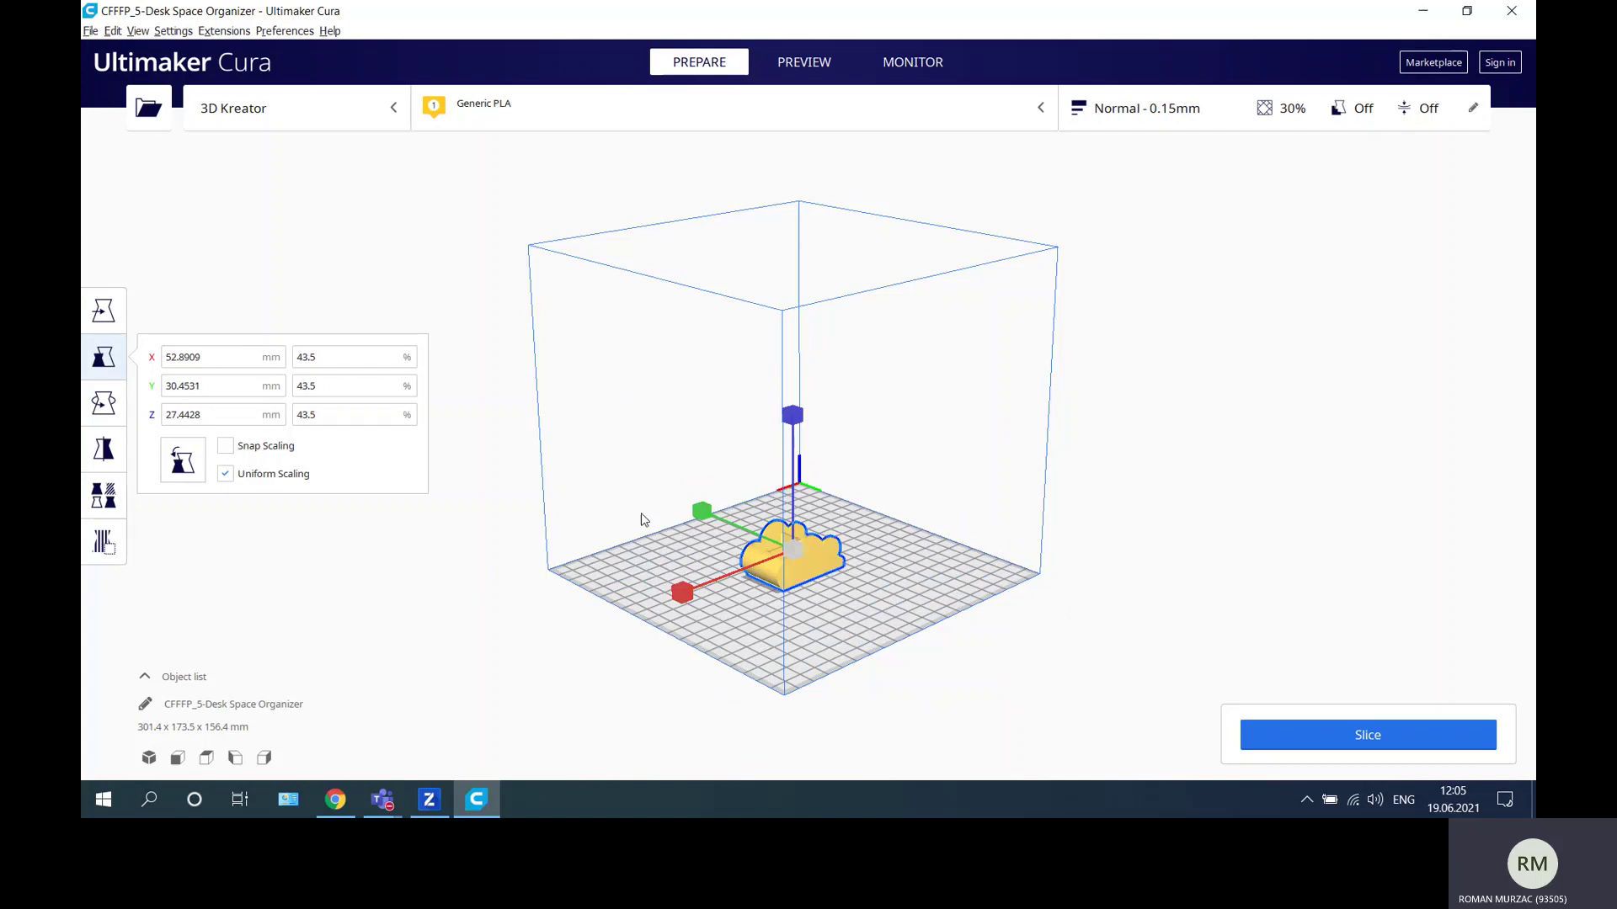
right_click_drag(640, 516, 463, 458)
Set the desk organizer's uniform scale to exactly 50%.
left_click(349, 355)
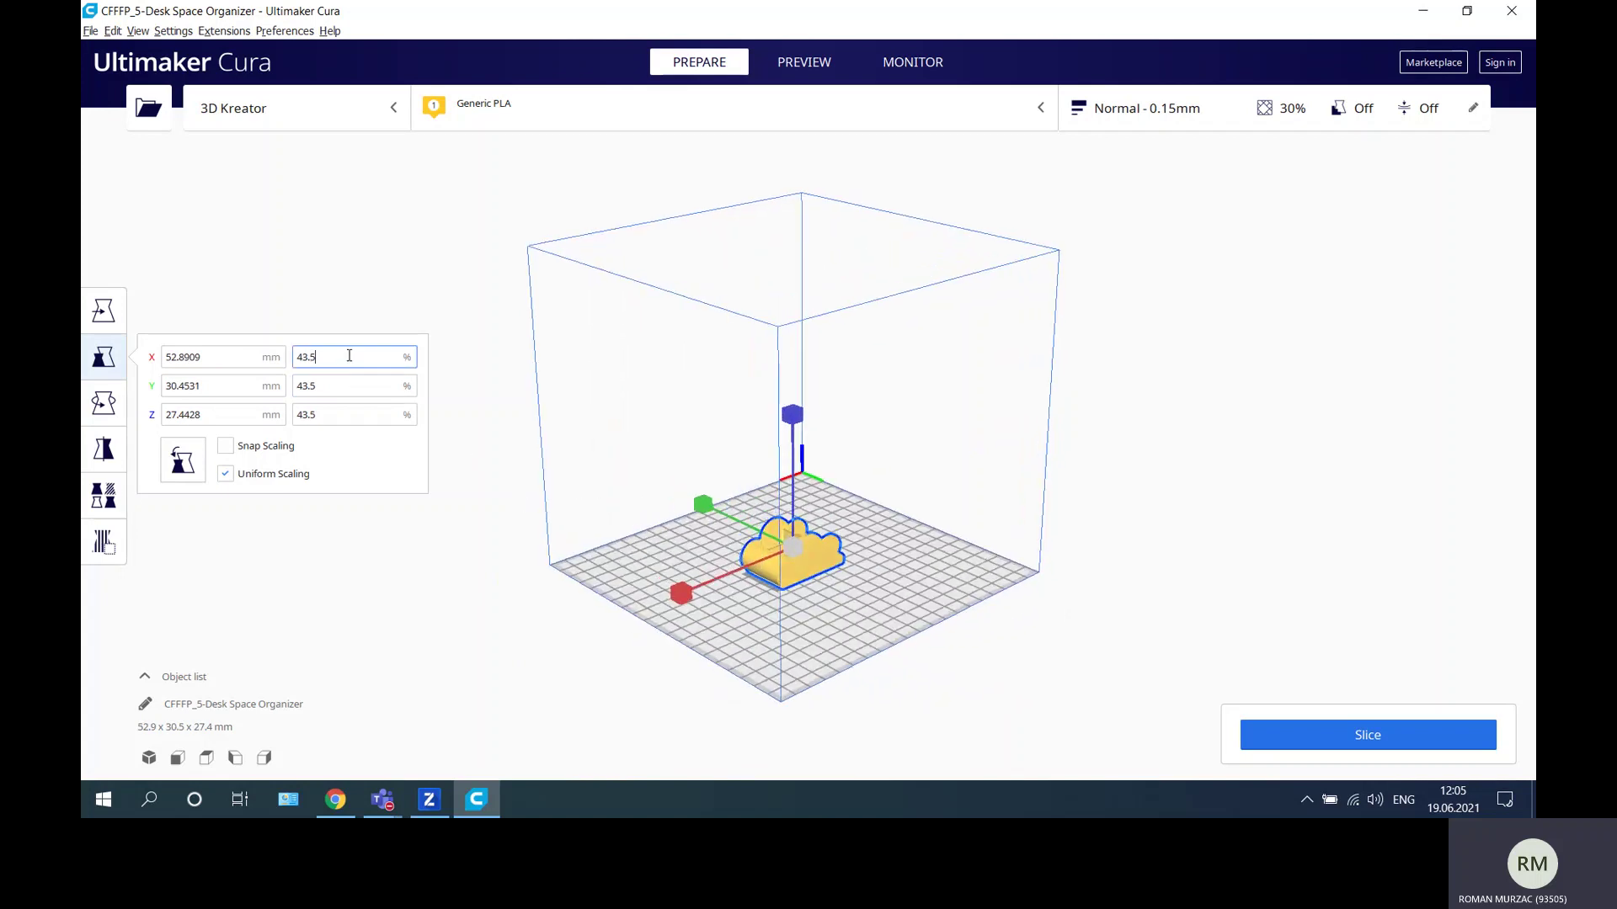
key("ctrl+a")
type("50")
key("Return")
key("ctrl+a")
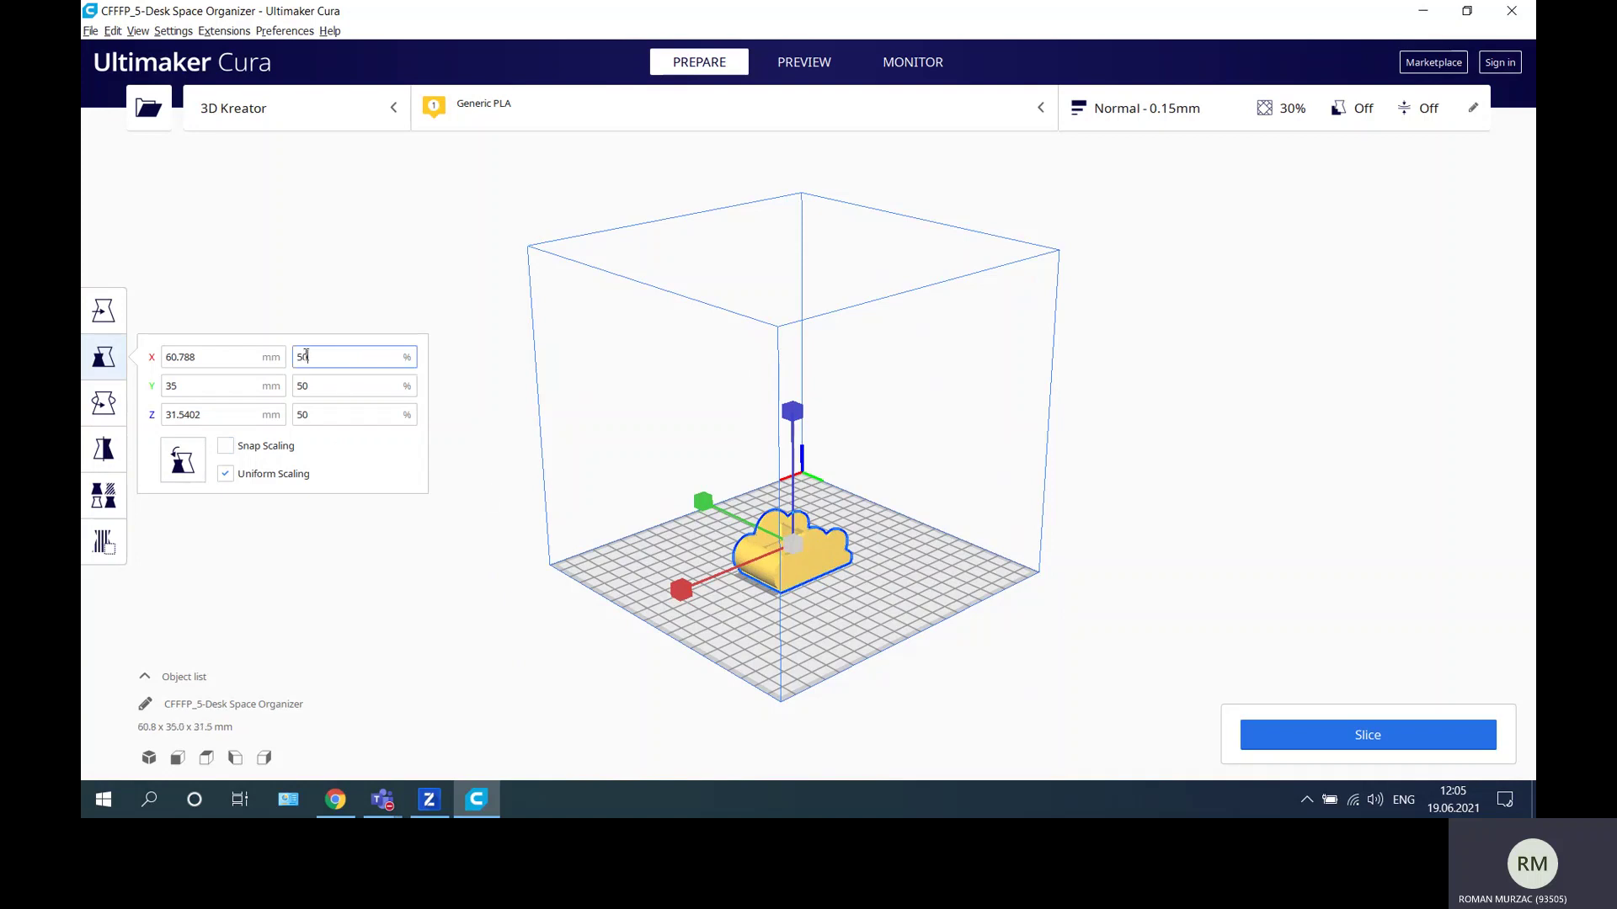
Set the desk organizer's uniform scale to 200%, and return it to 100%.
type("200")
key("Return")
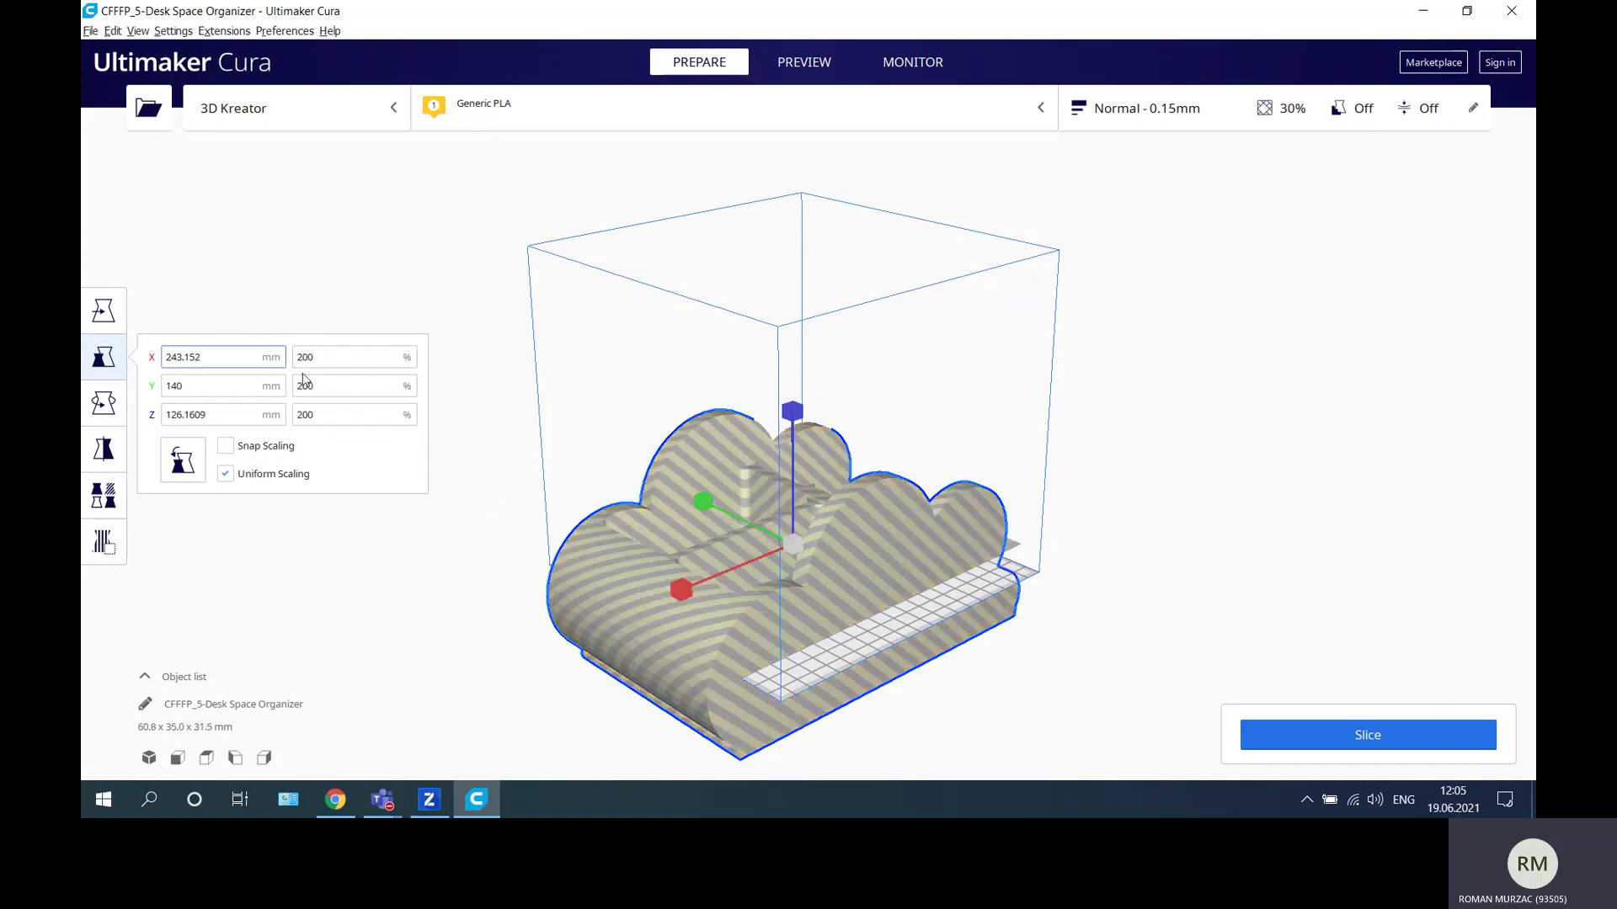
left_click(280, 351)
type("100")
key("Return")
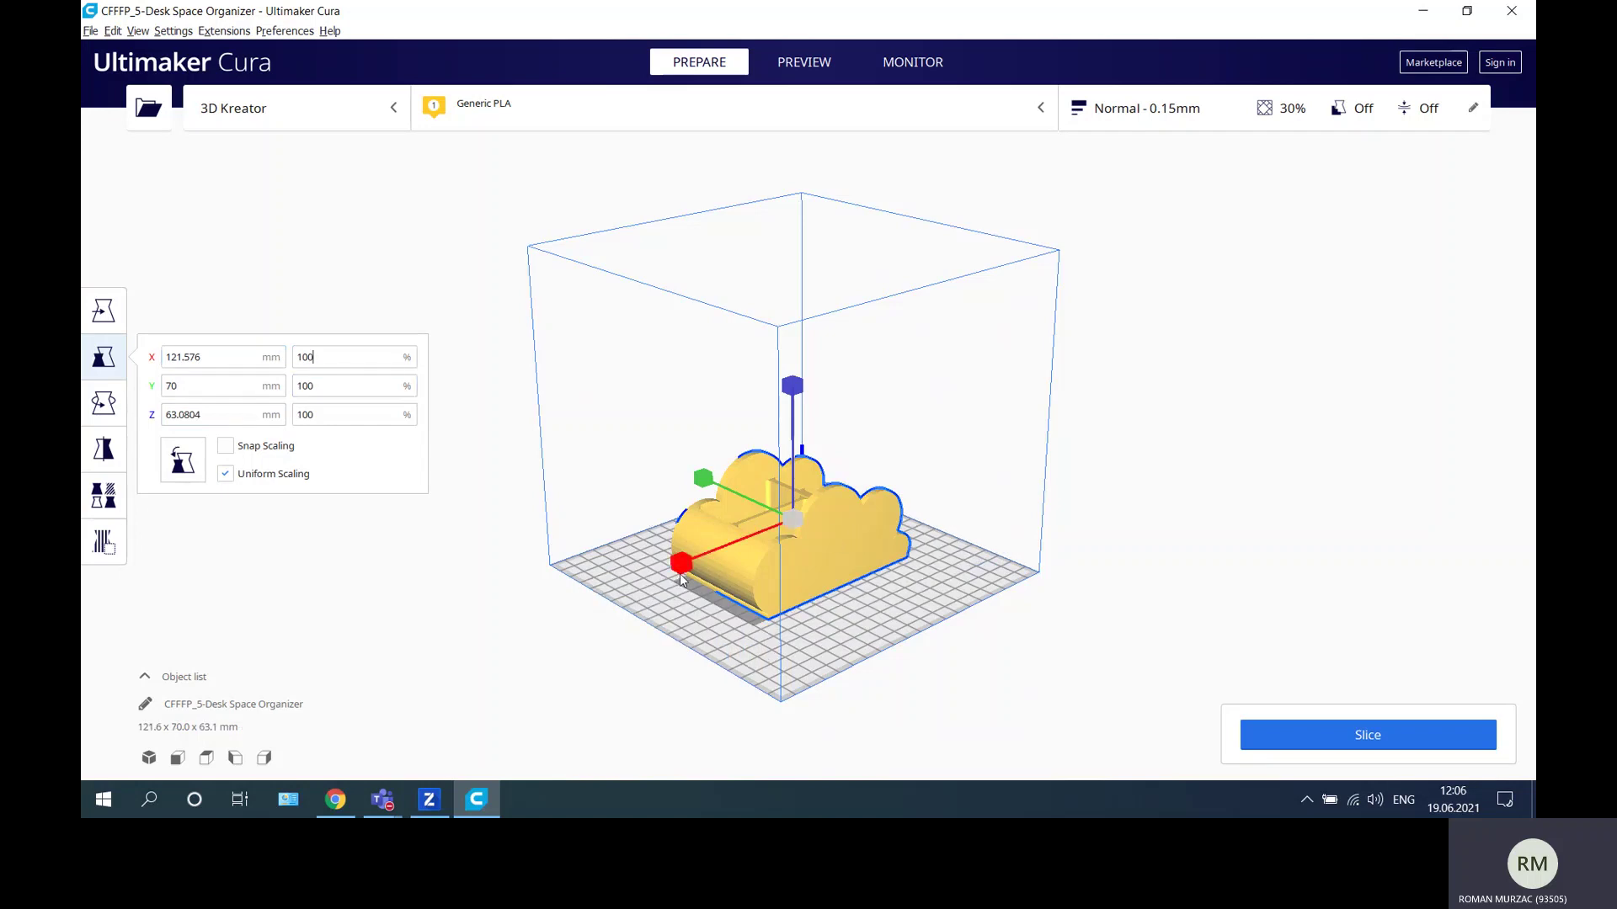
Enlarge the desk organizer freehand to about 156% with uniform scaling, and set its scale back to 100%.
left_click_drag(683, 570, 697, 541)
left_click(363, 357)
double_click(363, 357)
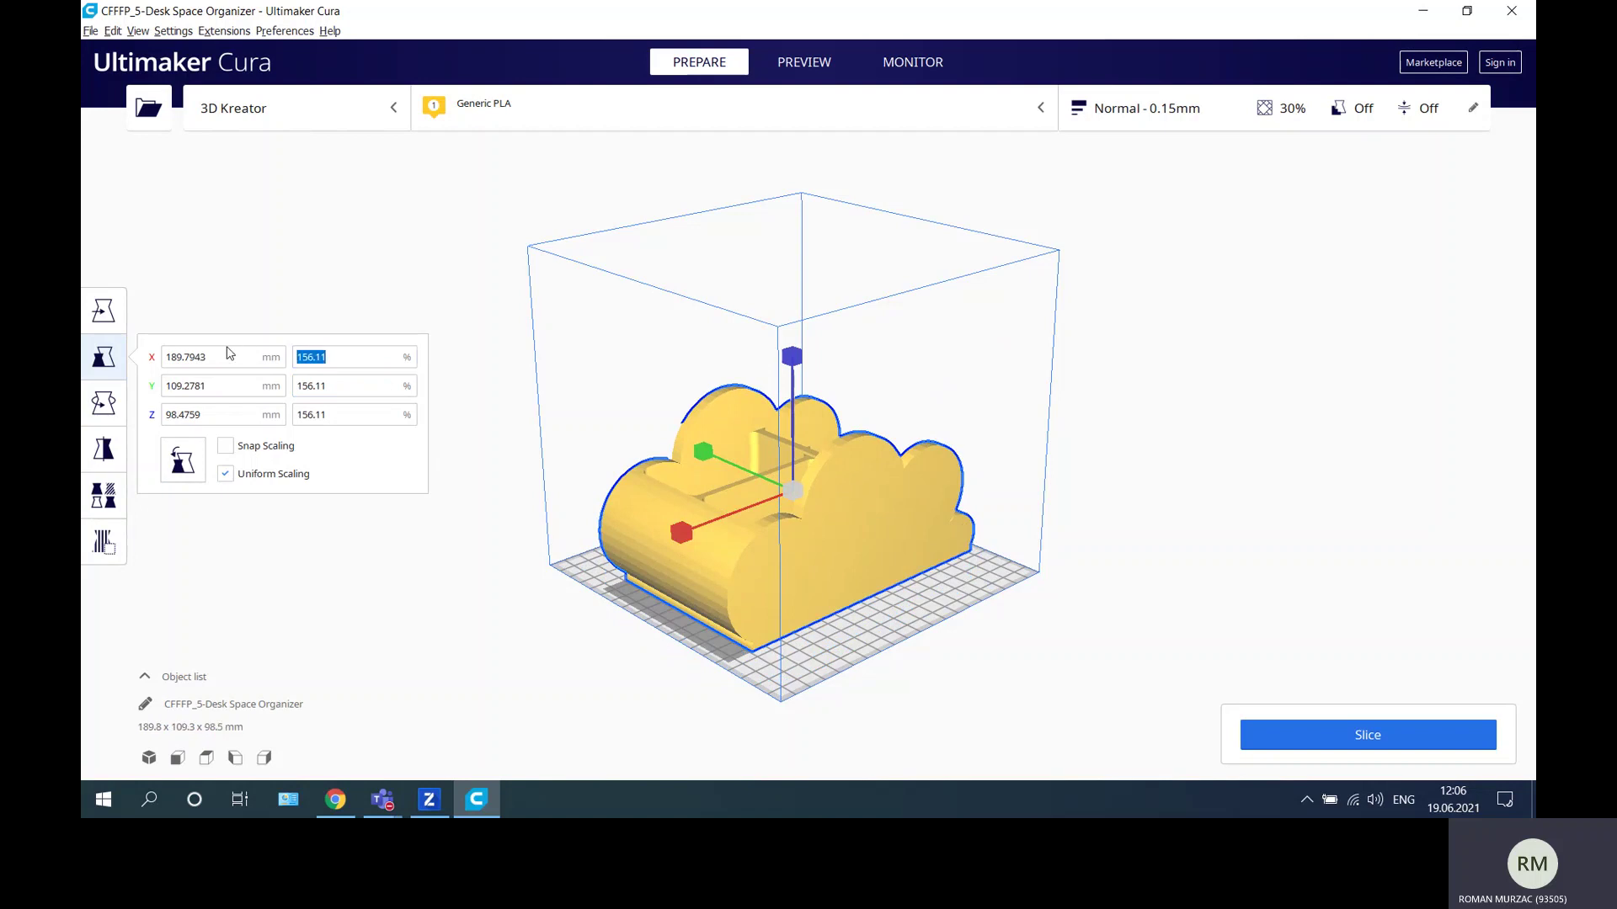
type("100")
key("Return")
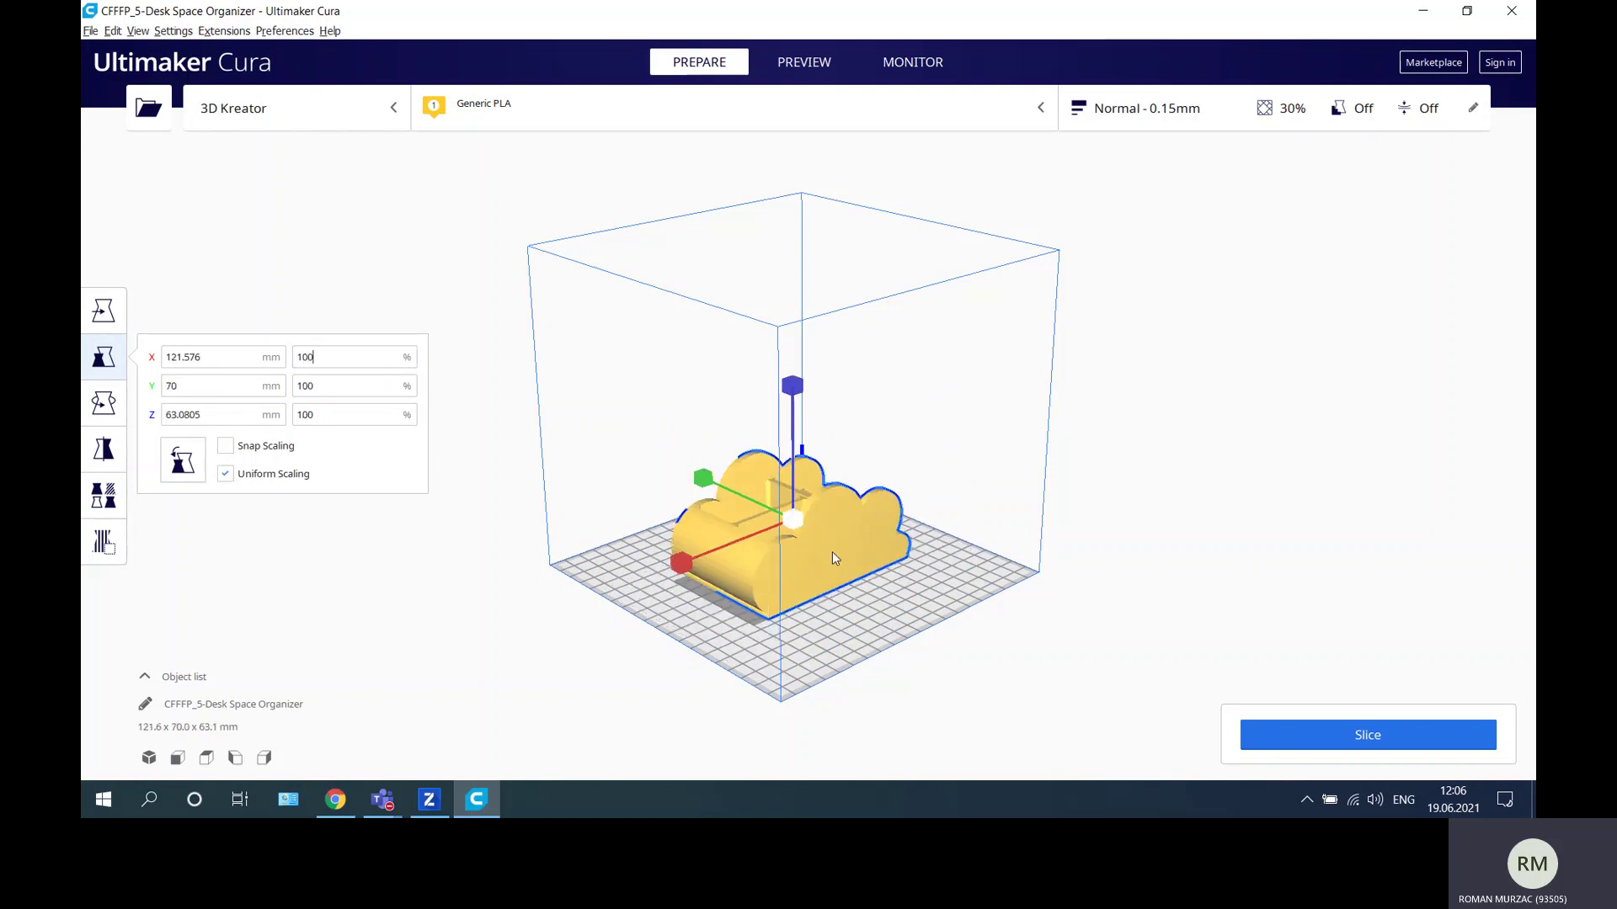
Turn off uniform scaling and shrink the desk organizer freehand along the Y axis to about 42%.
right_click_drag(922, 581, 1023, 568)
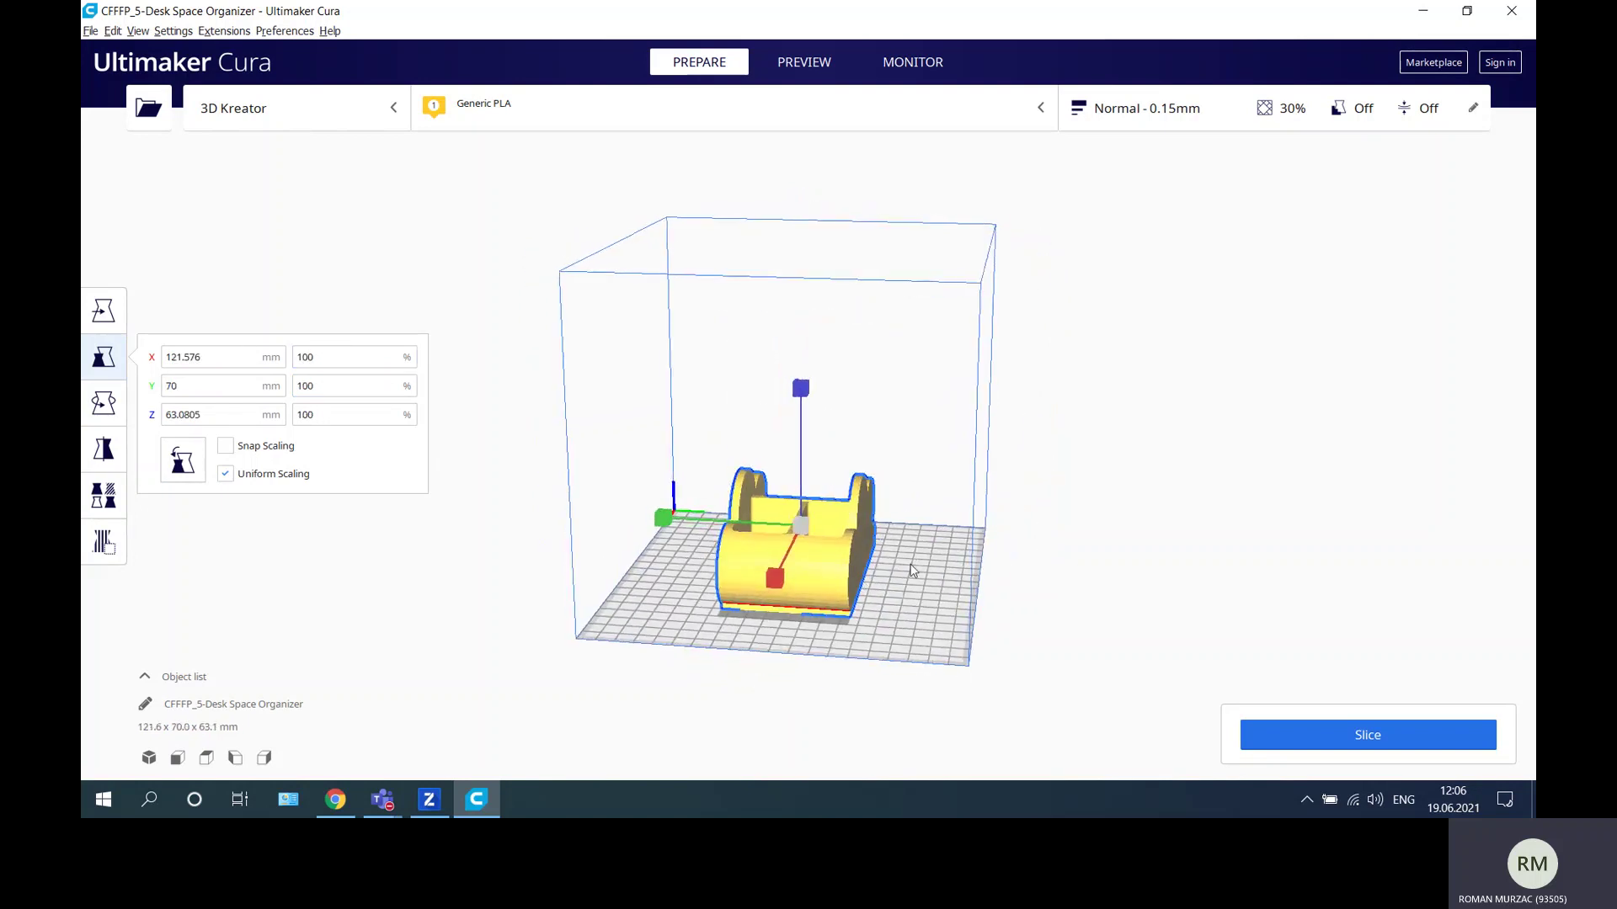
right_click_drag(912, 564, 926, 565)
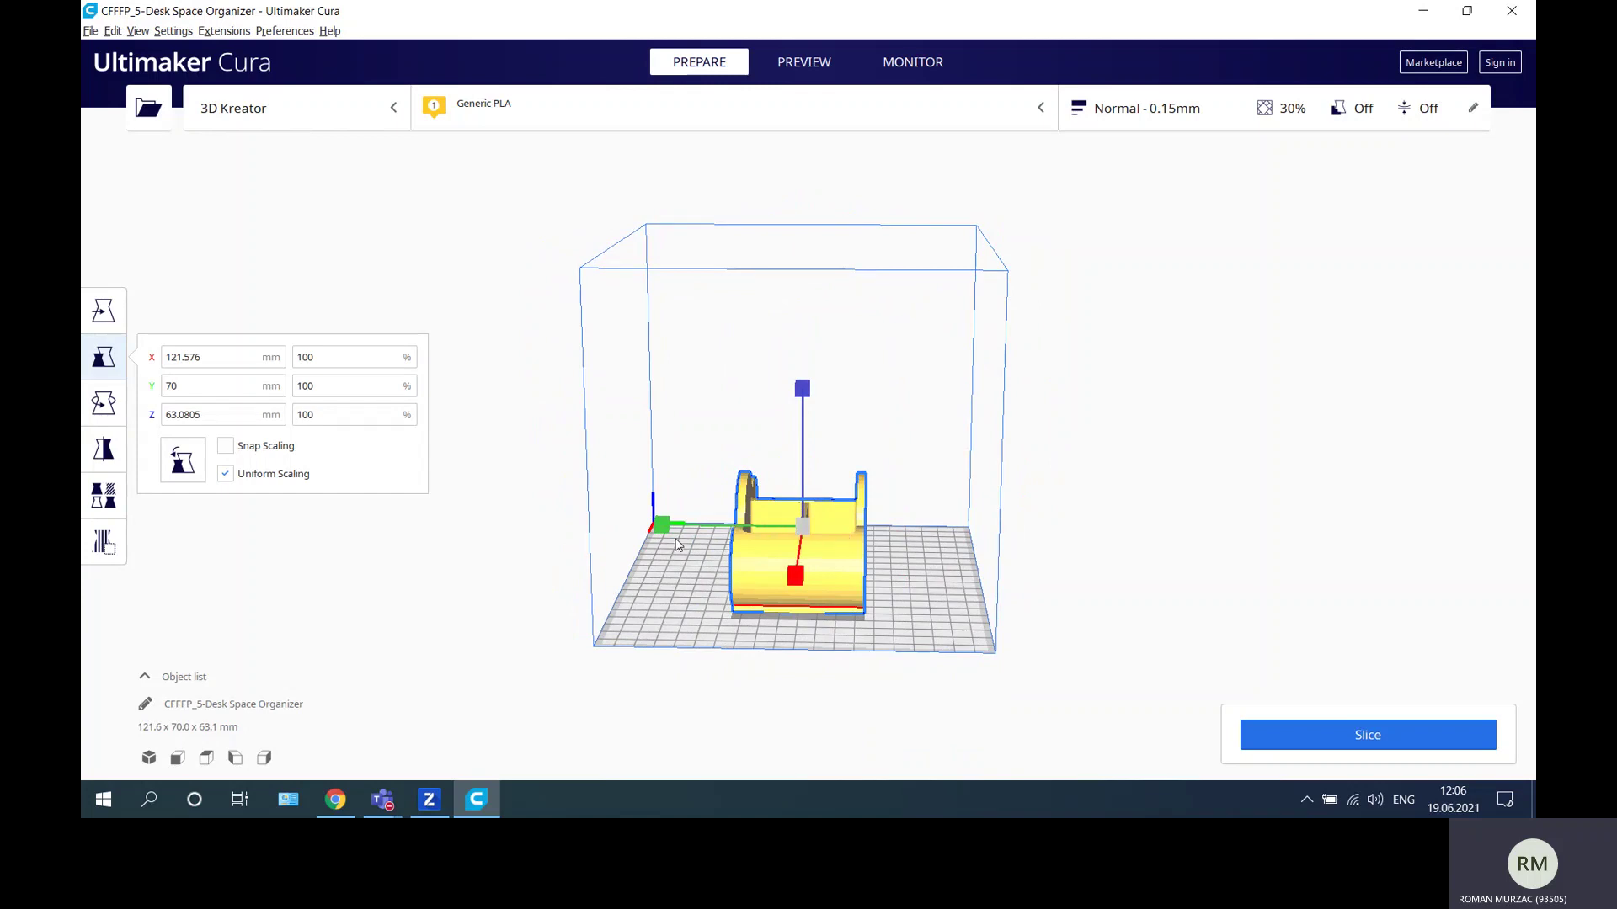
left_click(226, 475)
left_click_drag(663, 526, 672, 522)
right_click_drag(697, 495, 506, 479)
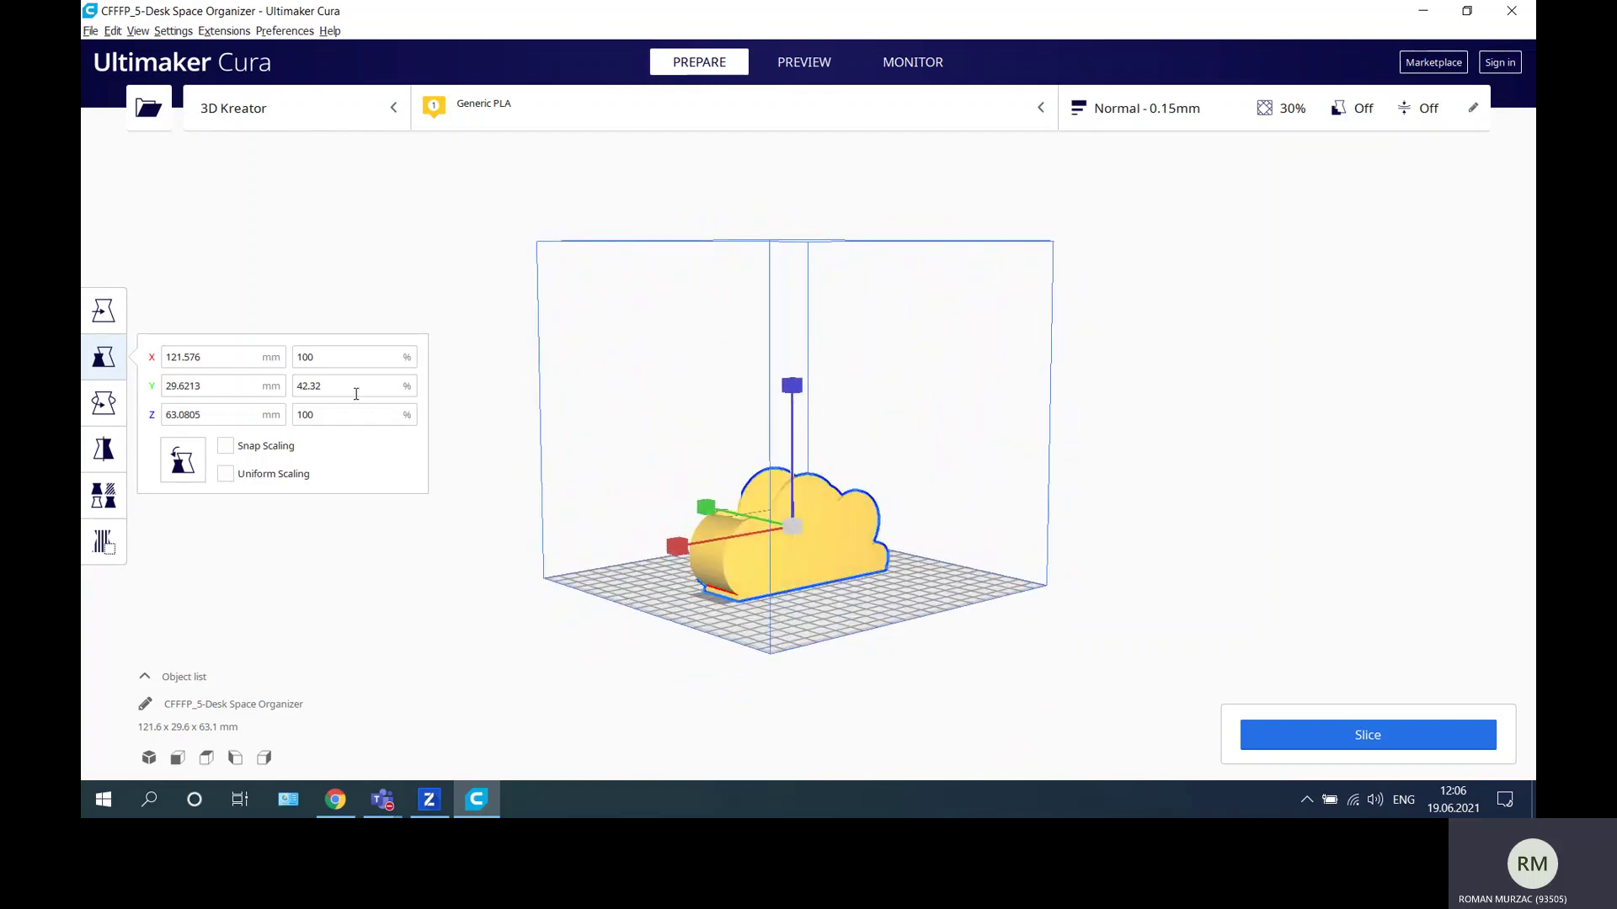
Stretch the desk organizer freehand along the Y axis to about 199%, and set the Y scale back to 100%.
right_click_drag(556, 604, 682, 593)
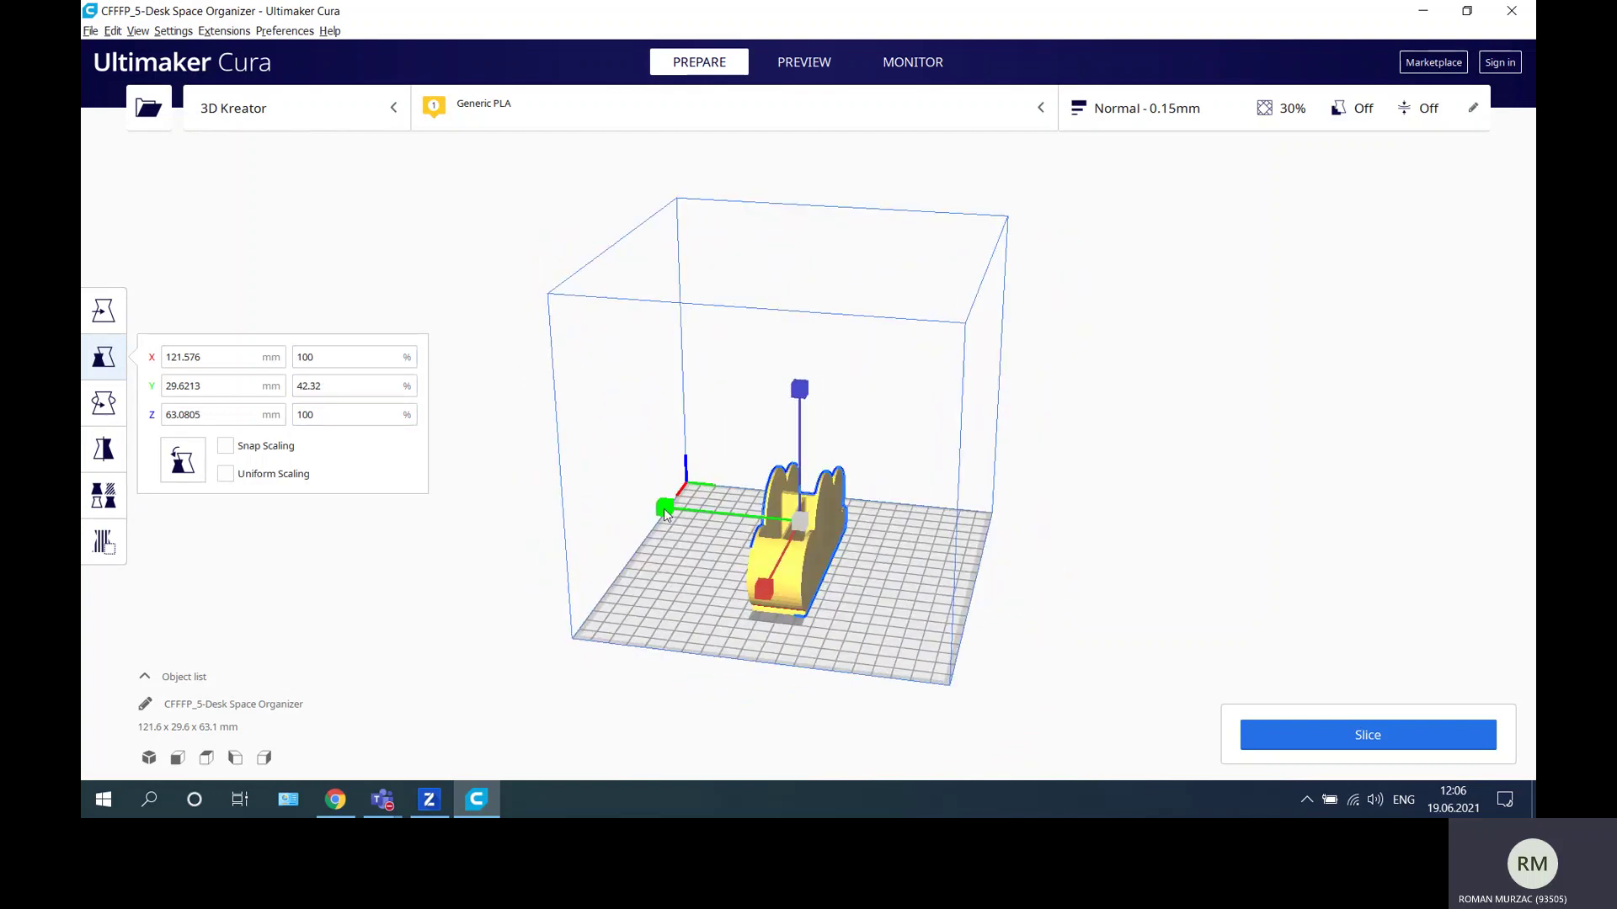
mouse_move(664, 514)
left_mouse_down()
mouse_move(682, 520)
mouse_move(600, 482)
mouse_move(681, 517)
mouse_move(605, 474)
mouse_move(657, 499)
left_mouse_up()
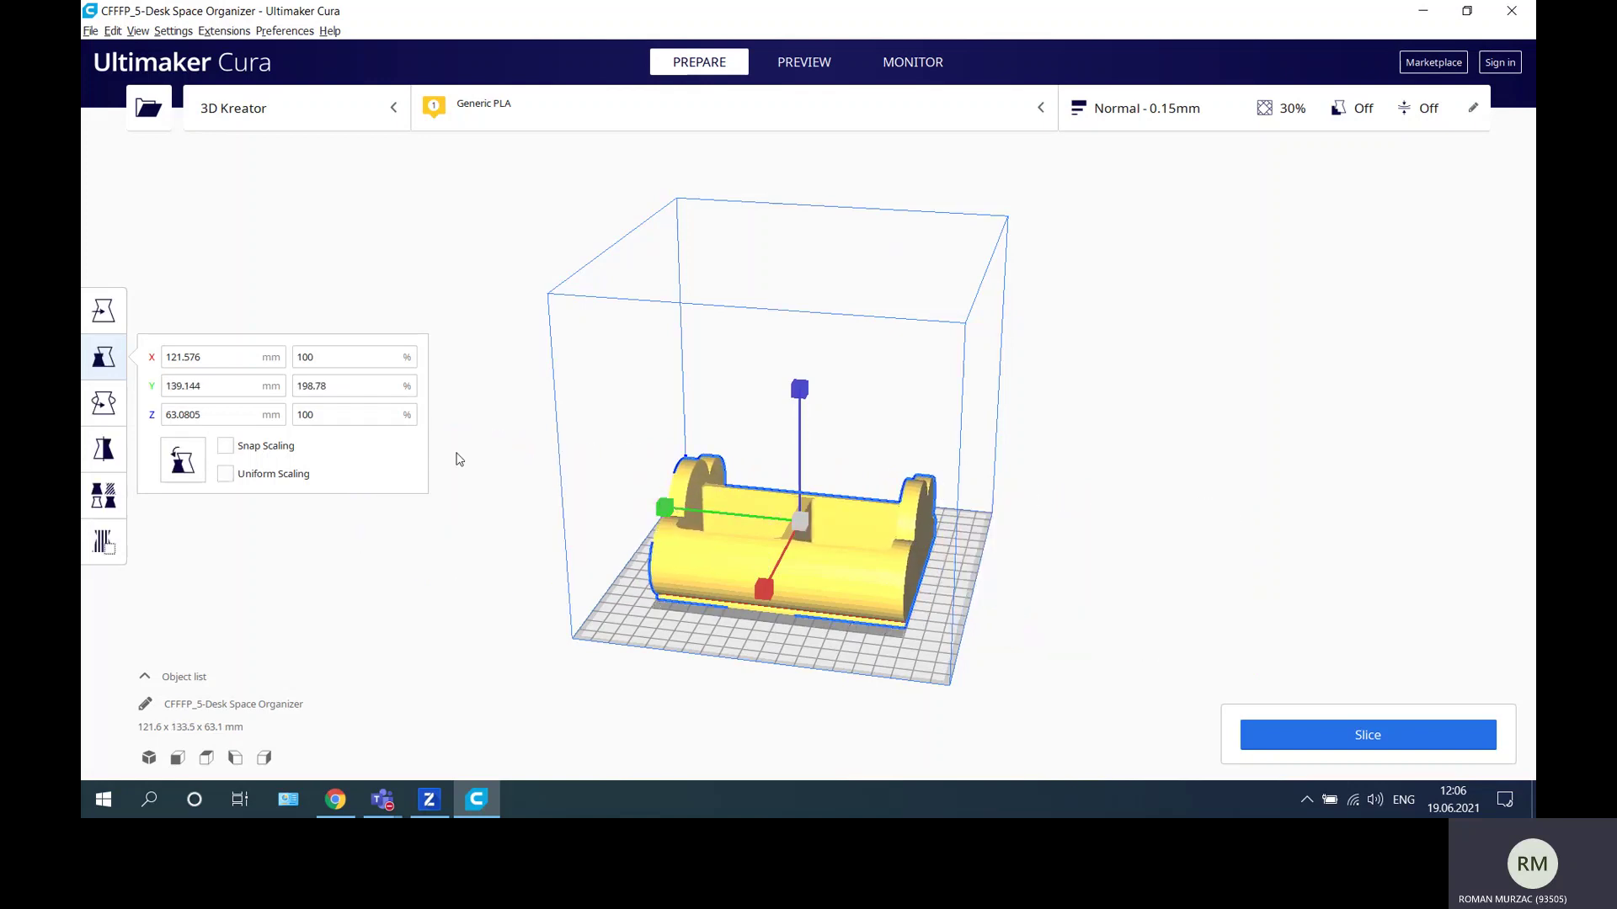
double_click(312, 386)
type("100")
key("Return")
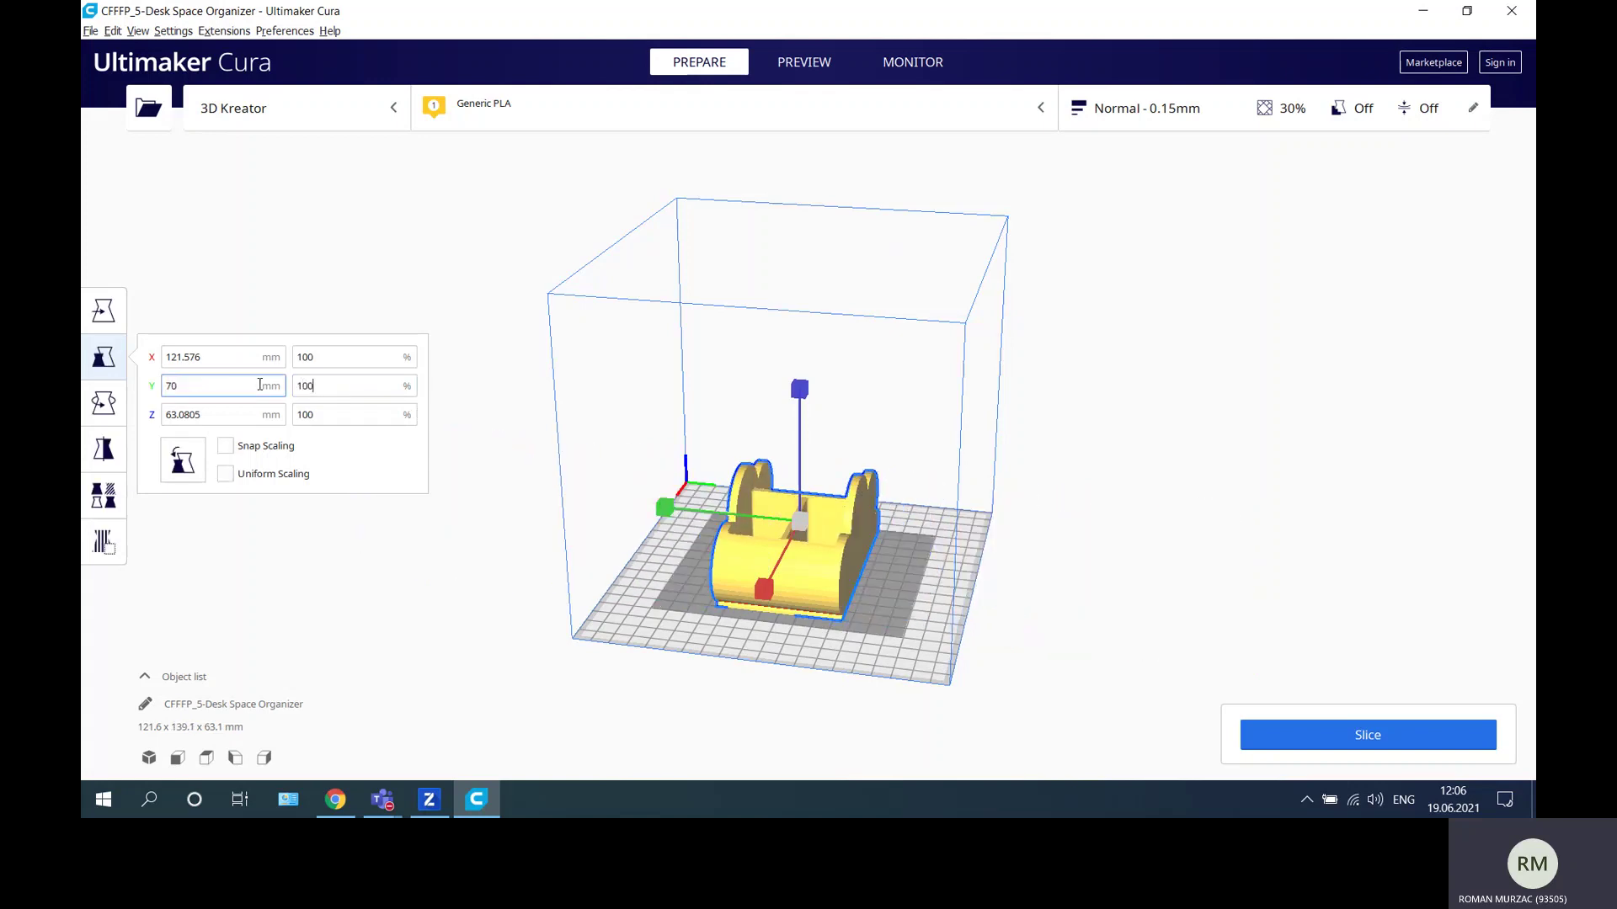
Rotate the desk organizer freehand about the X axis and reset its rotation.
left_click(103, 312)
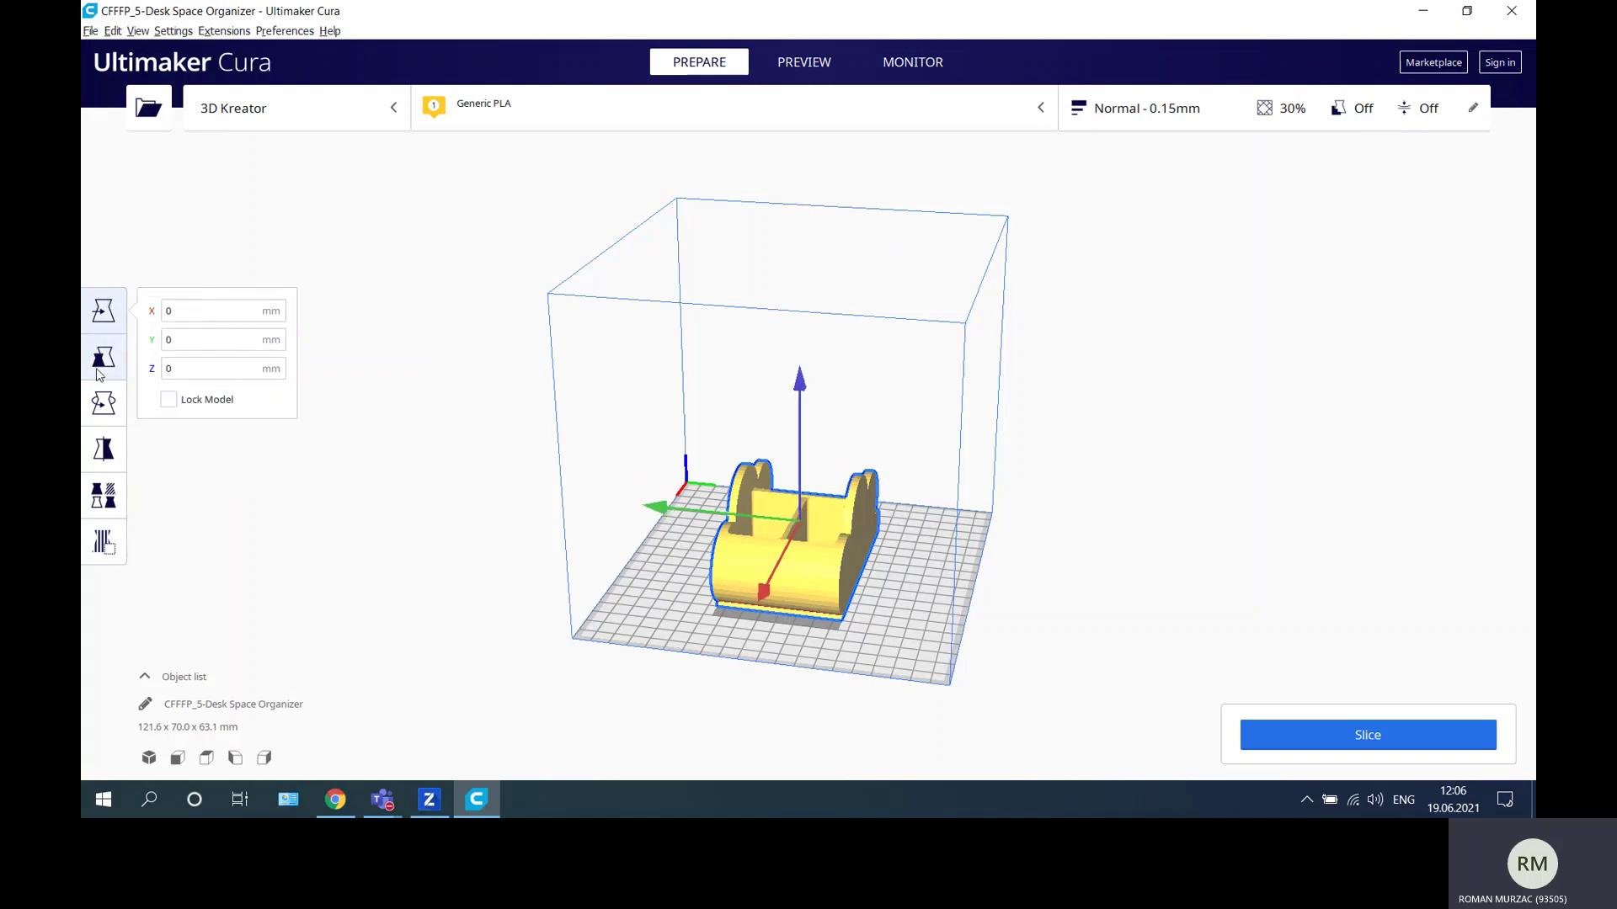
left_click(102, 402)
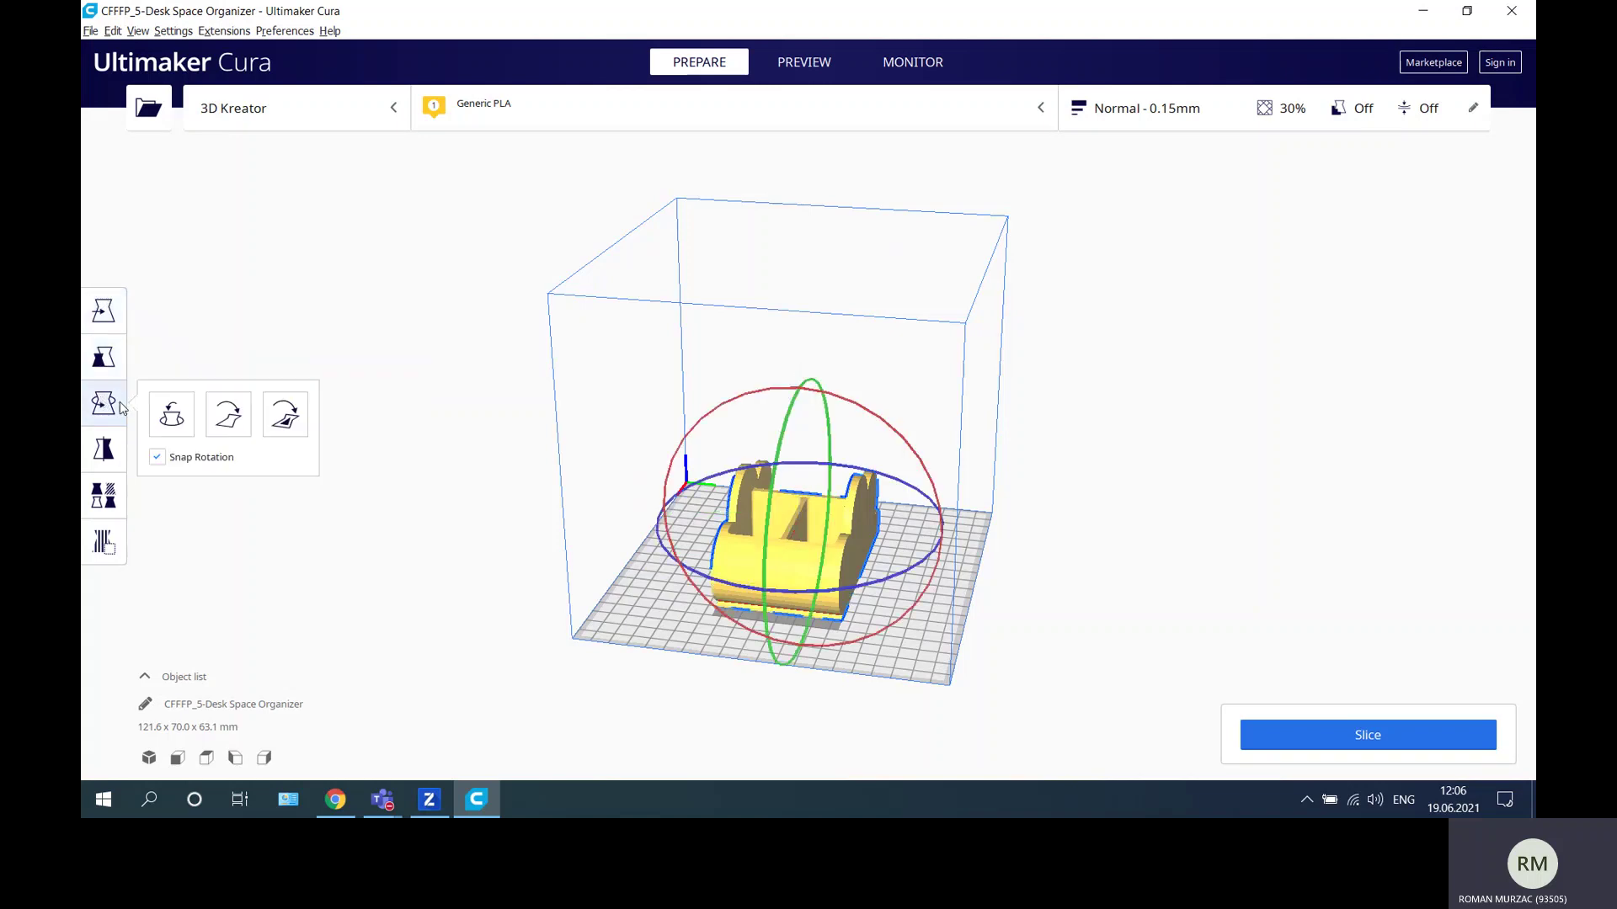
left_click_drag(757, 392, 672, 422)
left_click(171, 417)
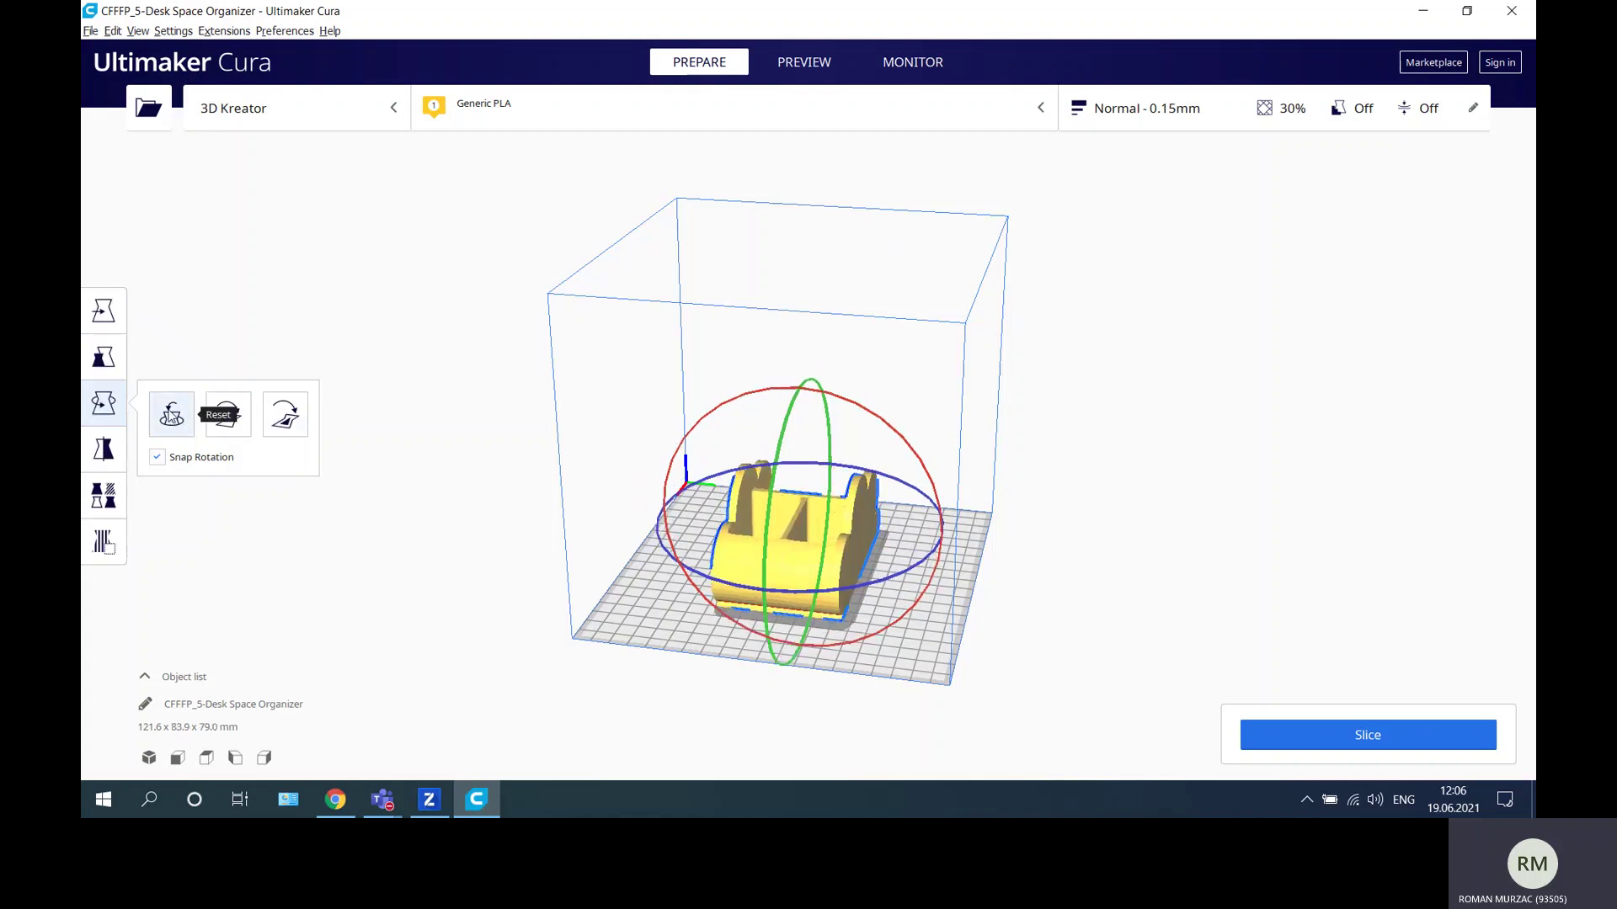
Tilt the desk organizer freehand about the Y axis and return it flat to the build plate.
left_click(228, 421)
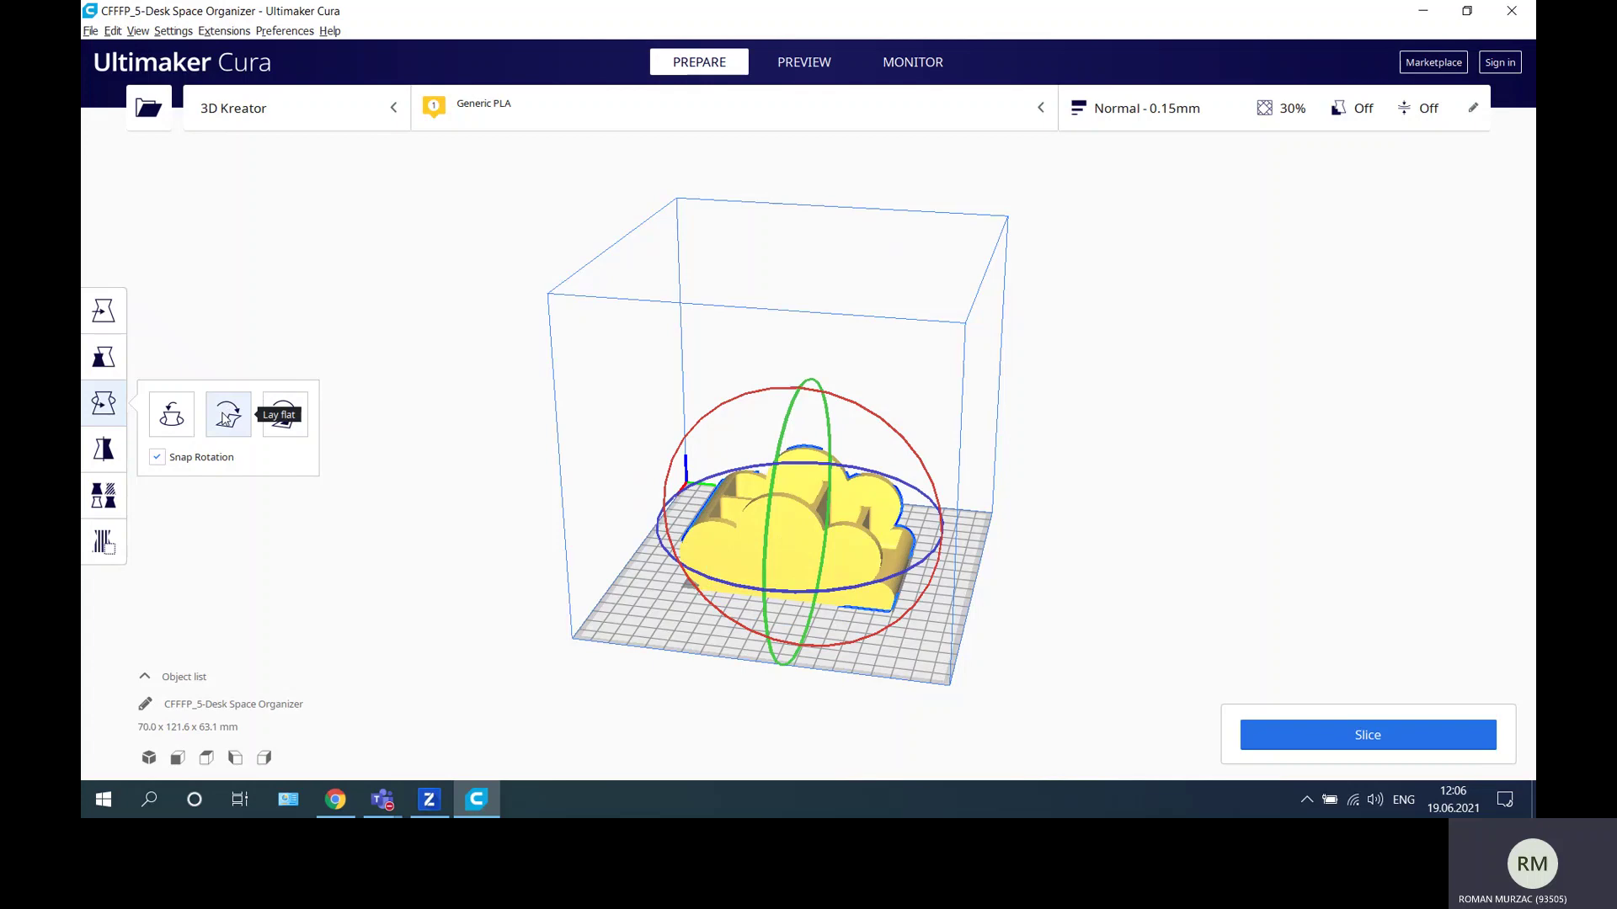
left_click_drag(823, 396, 834, 438)
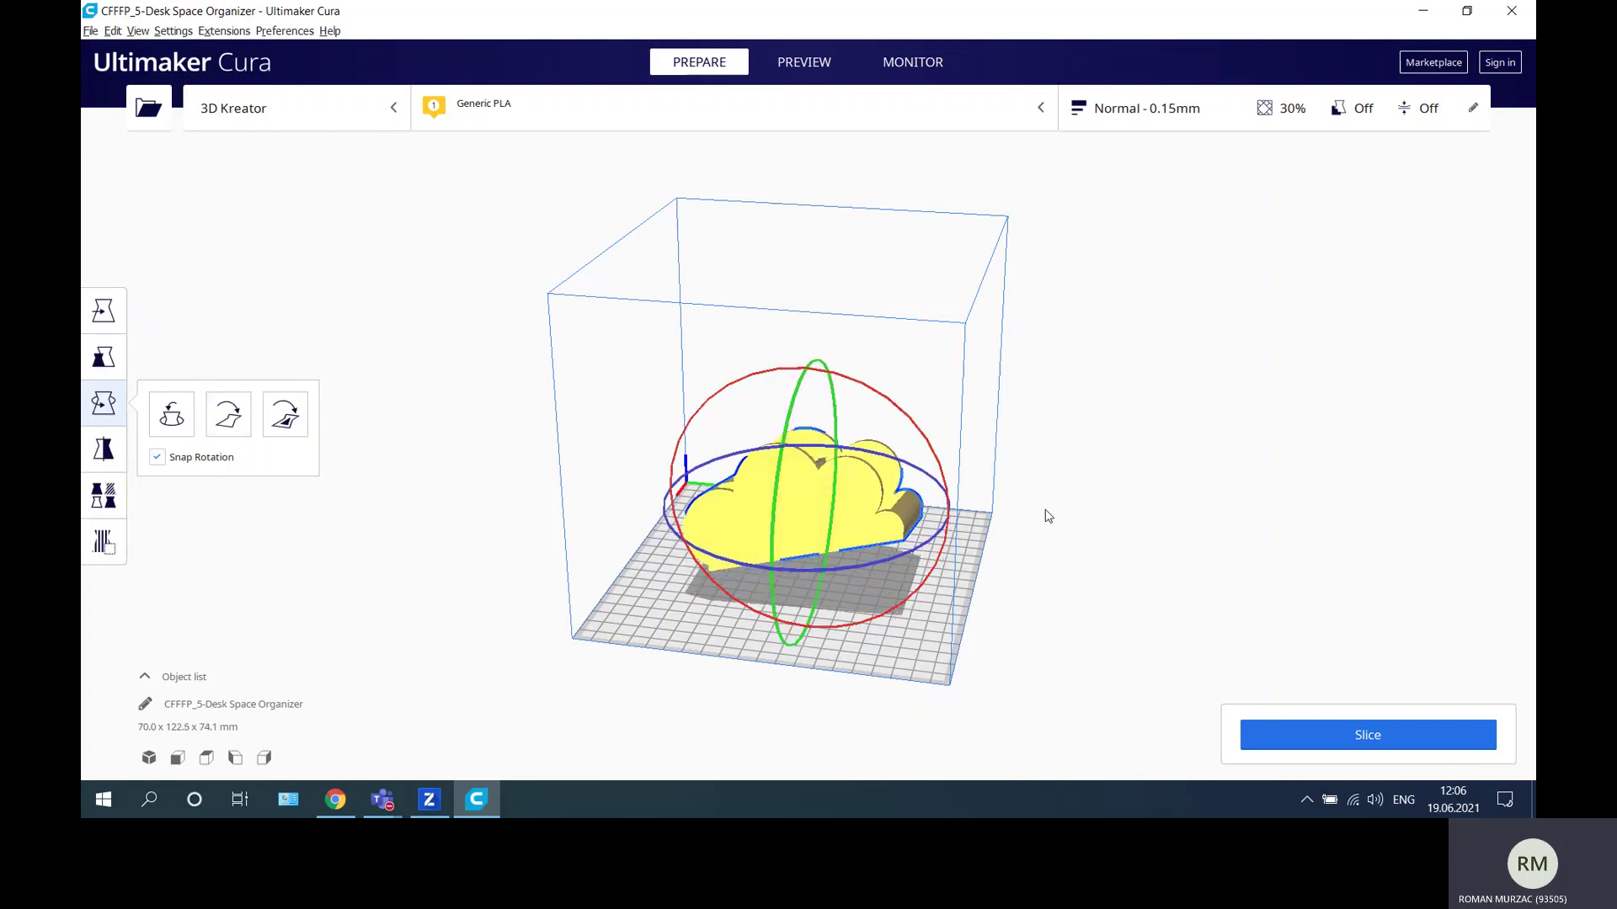
right_click_drag(1048, 515, 1288, 452)
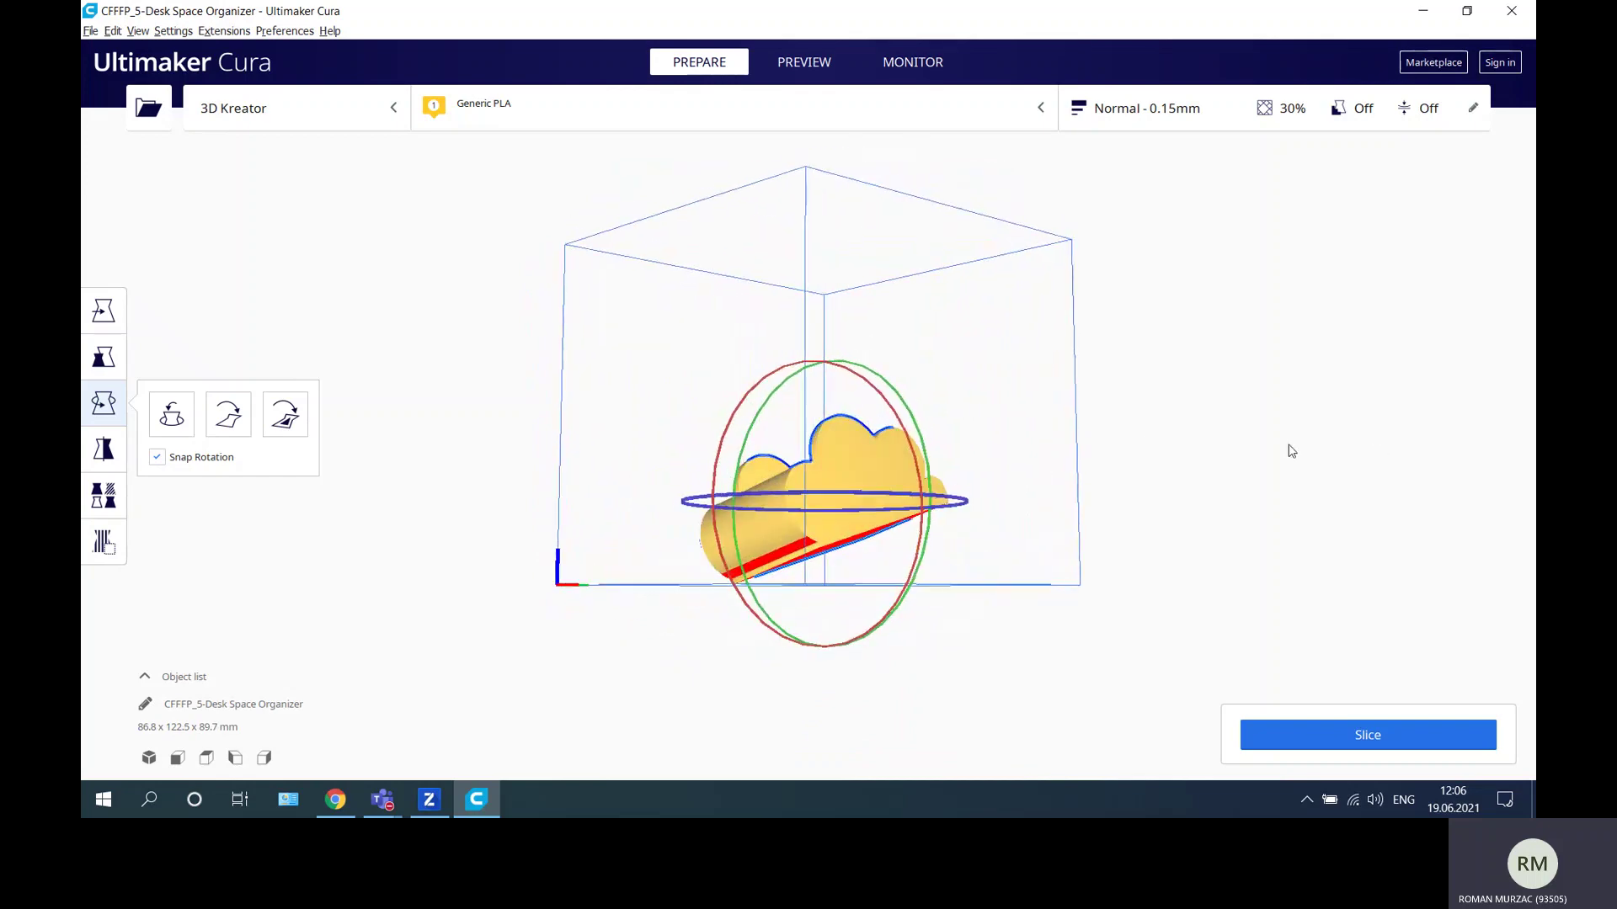
left_click(228, 419)
Rotate the desk organizer freehand about the vertical Z axis and undo that rotation.
right_click_drag(1202, 491, 1108, 418)
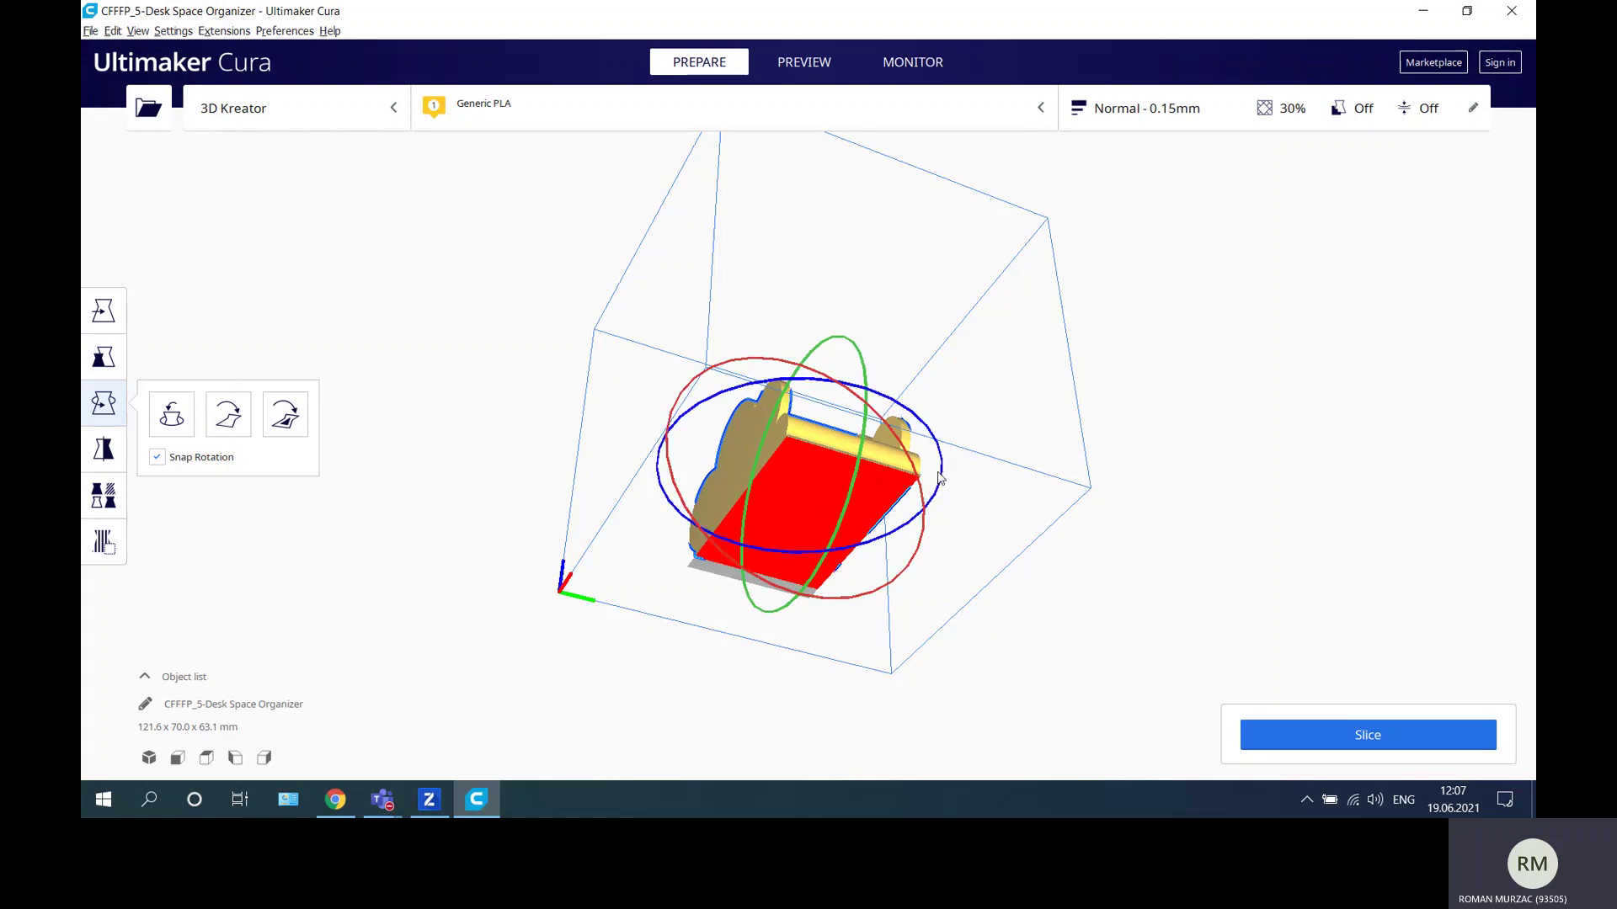
left_click_drag(940, 478, 774, 493)
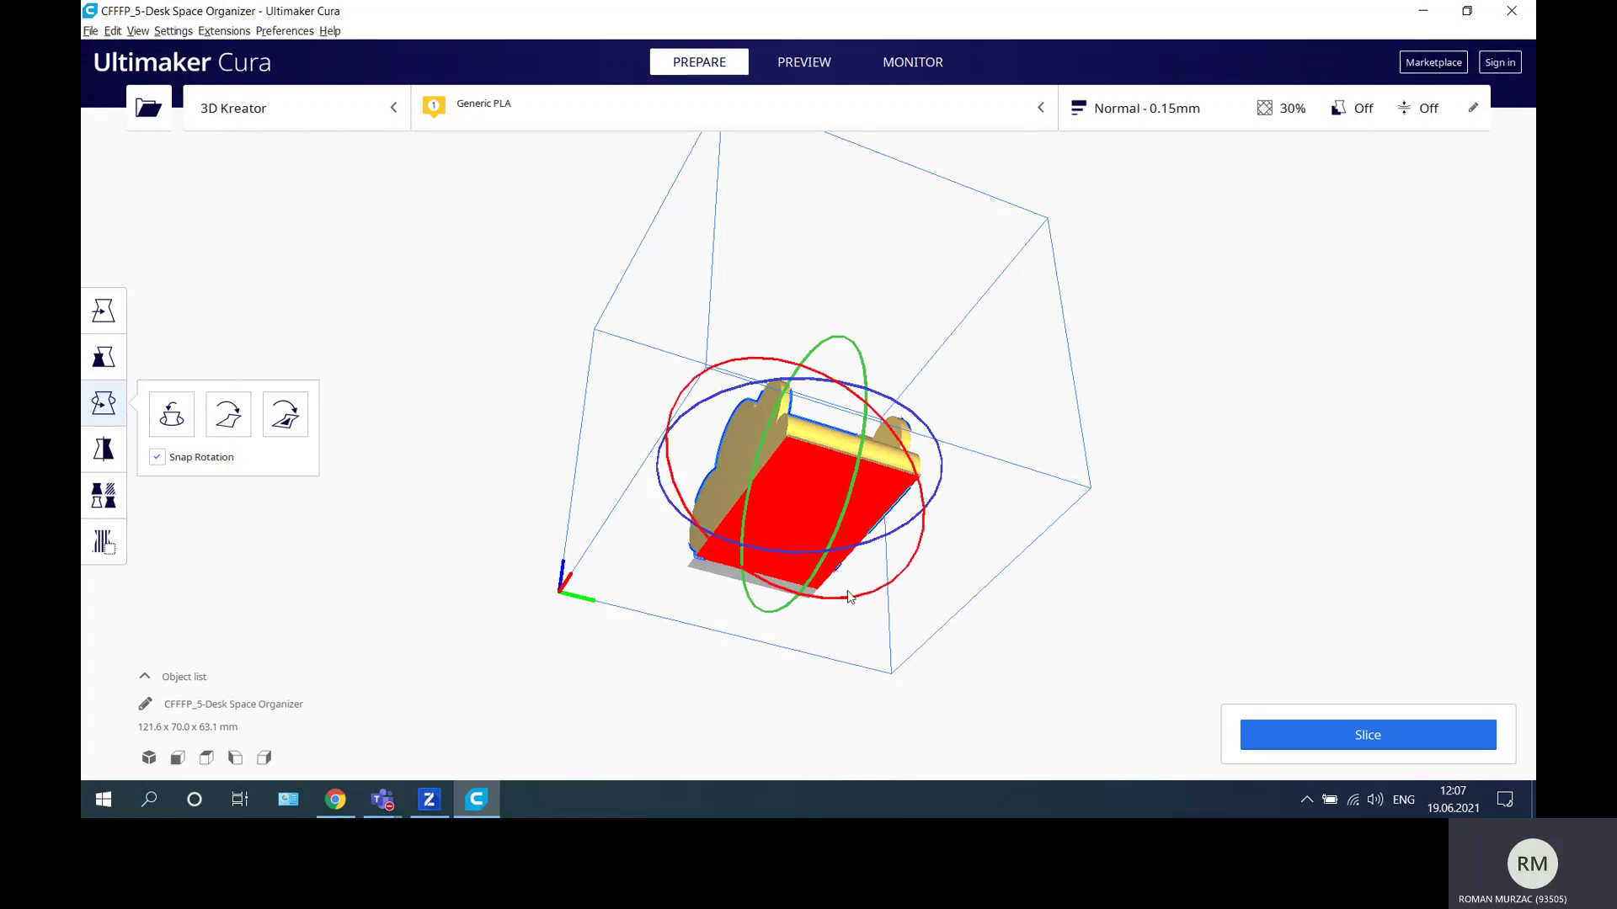
key("ctrl+z")
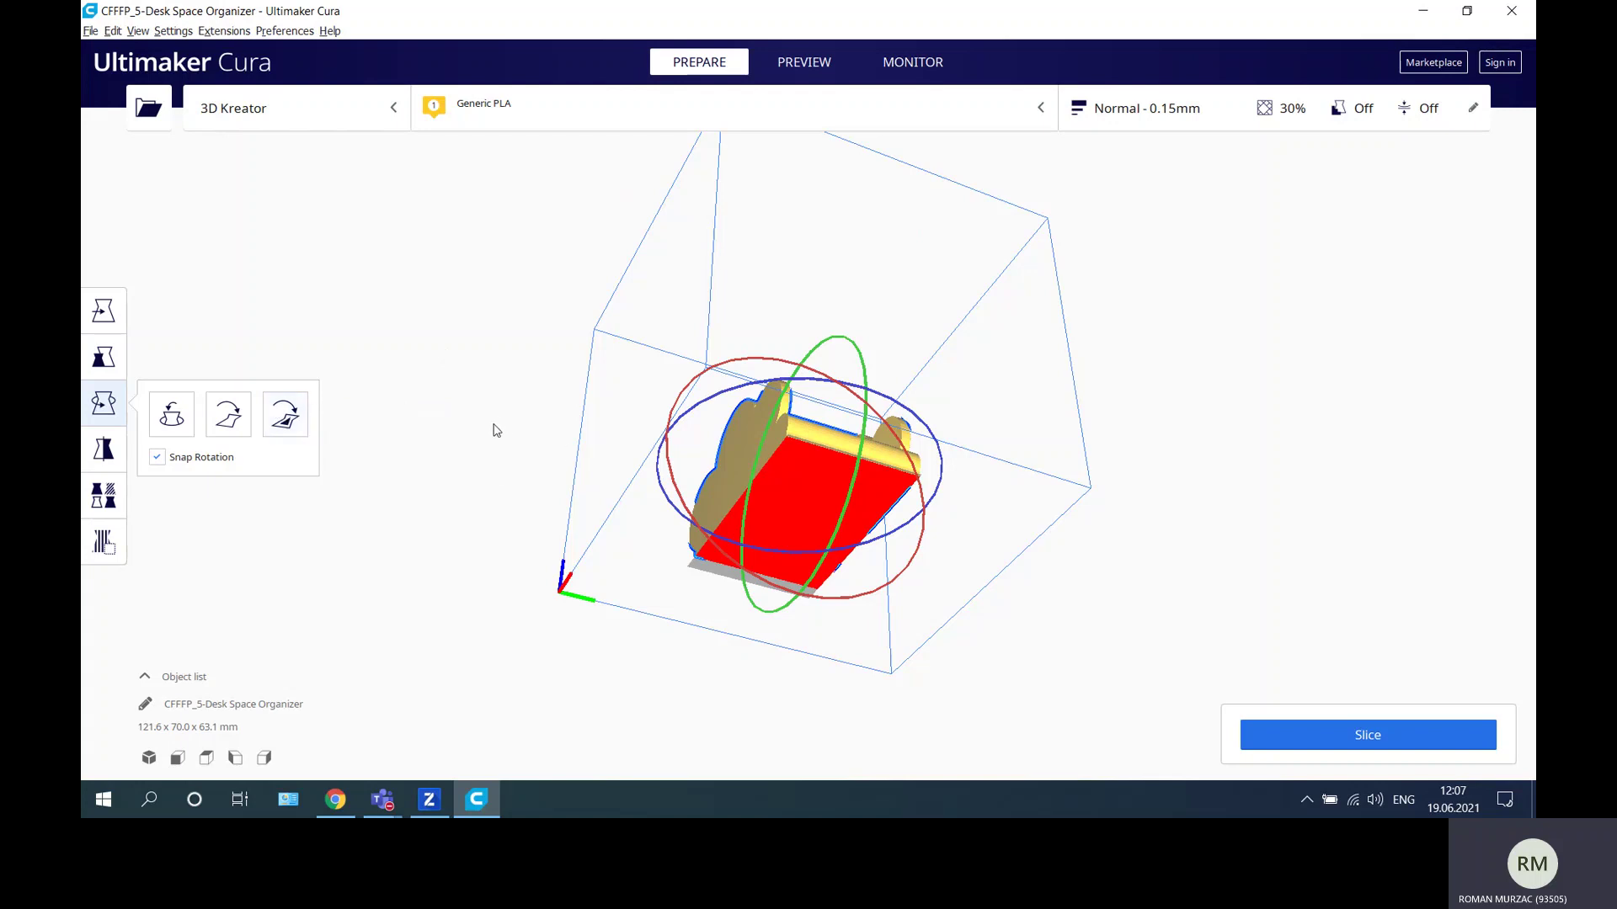
left_click(716, 538)
Align the organizer's cloud-shaped side face to the build plate, and realign the model onto its flat rectangular base.
left_click(284, 414)
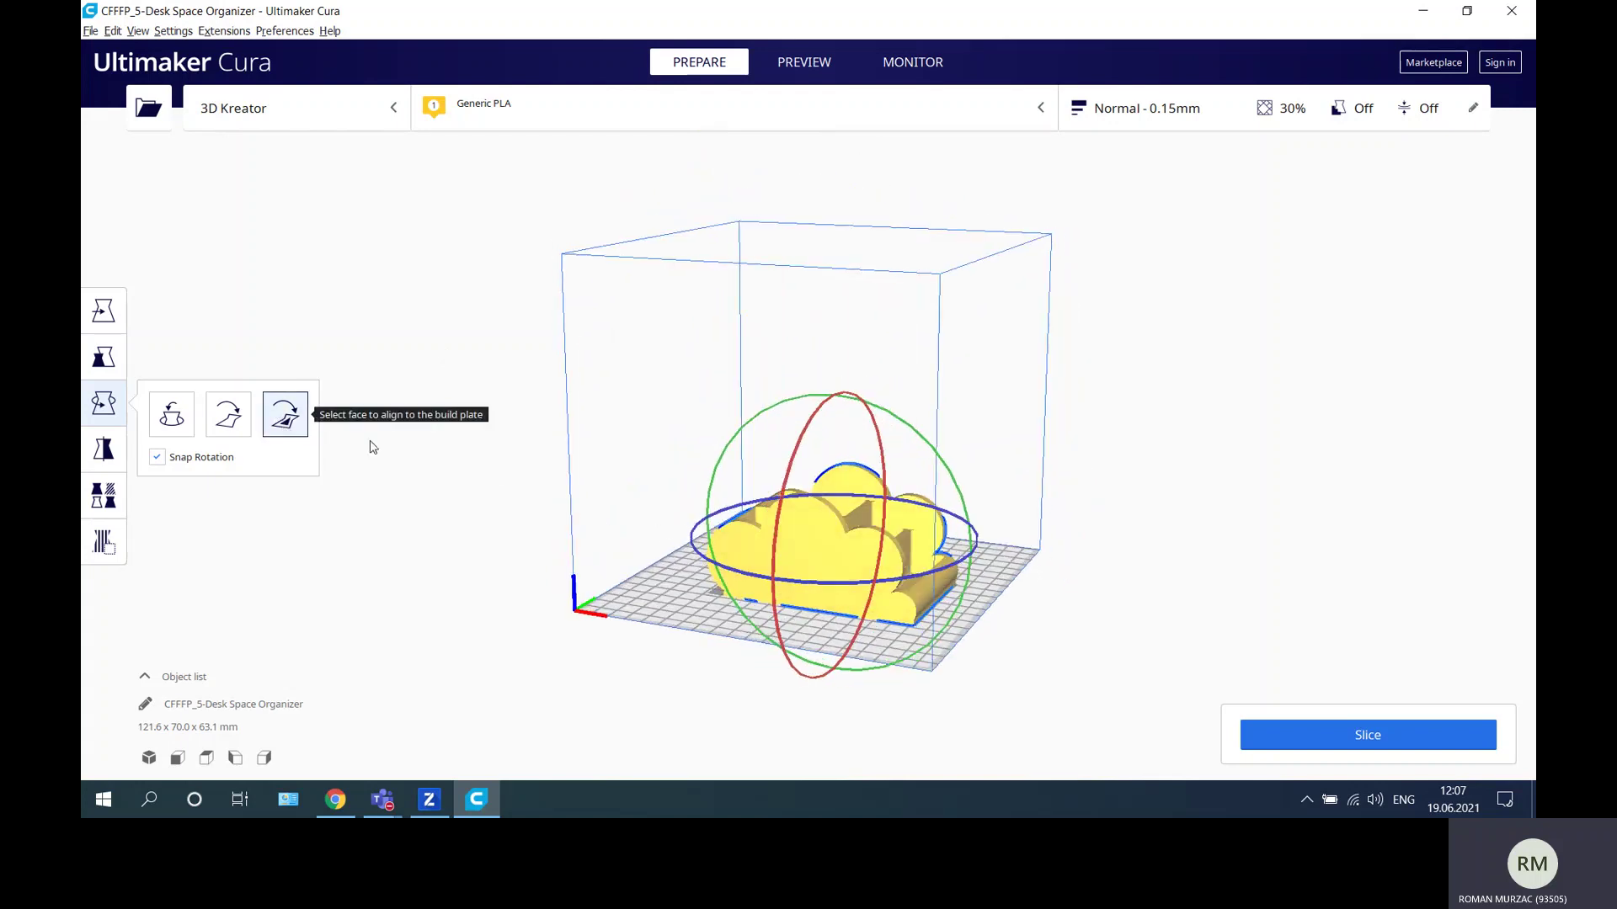
left_click(814, 551)
right_click_drag(792, 554, 103, 541)
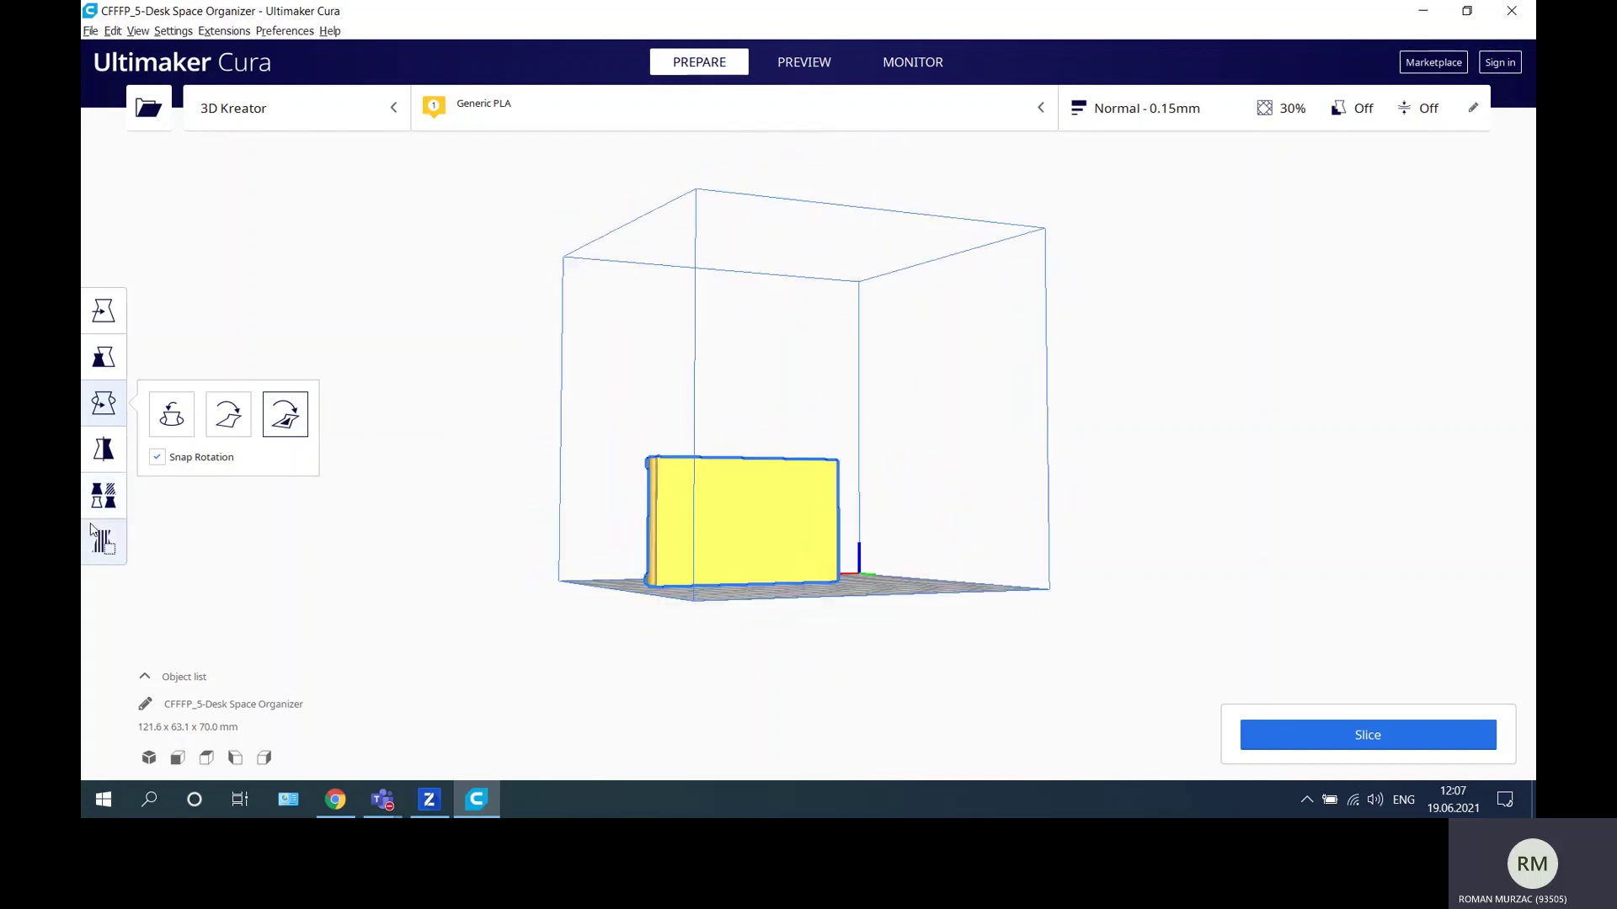
left_click(755, 583)
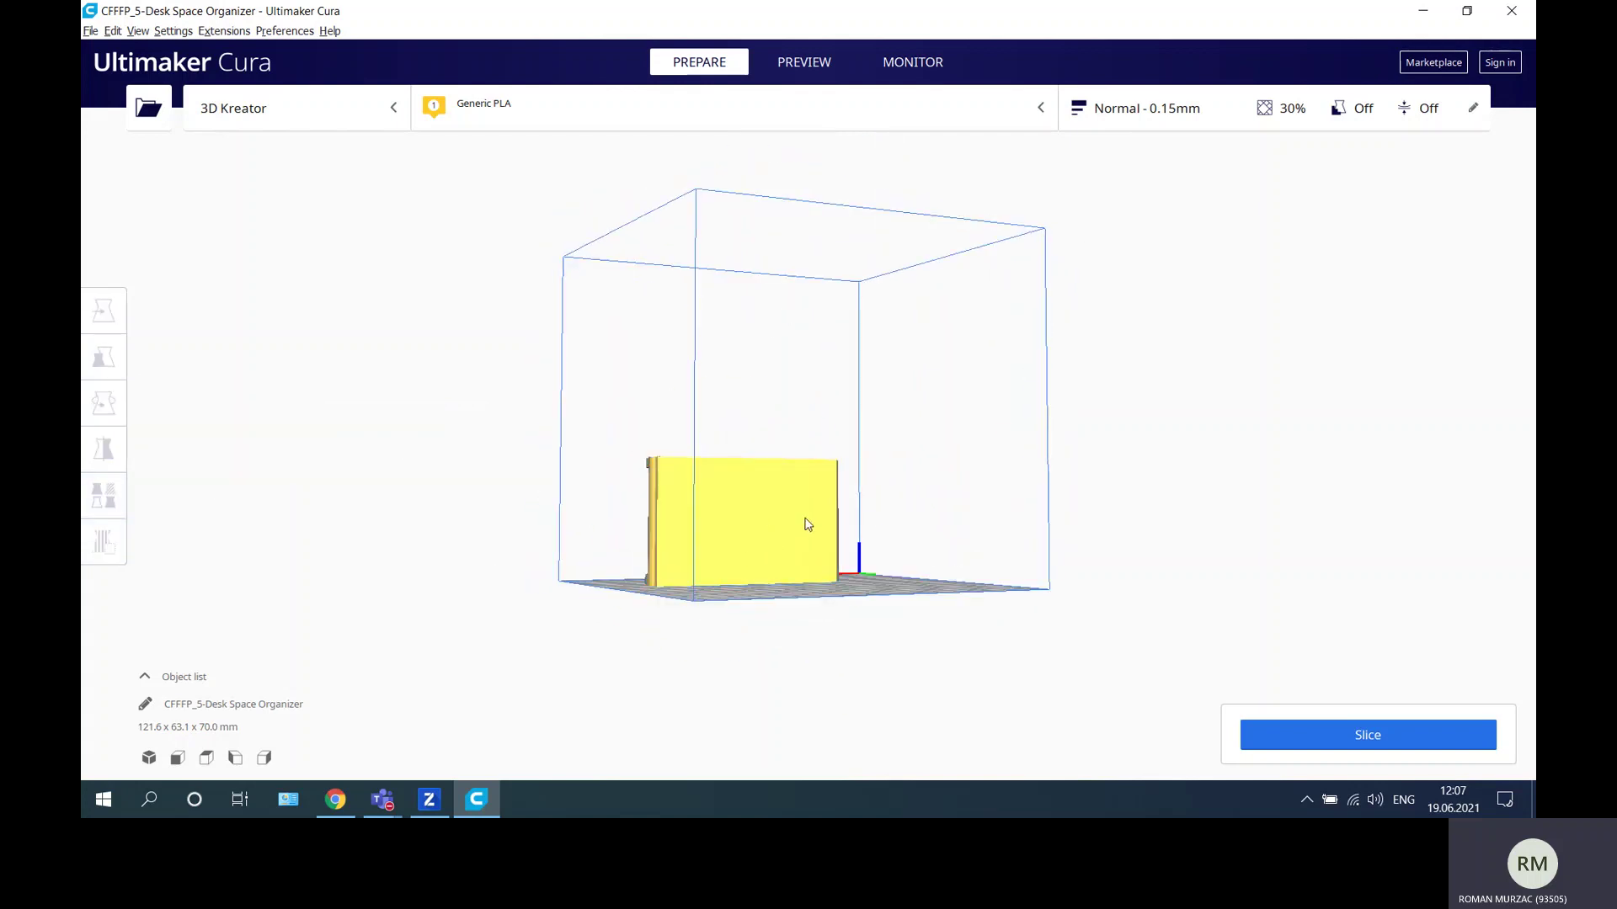
left_click(807, 523)
left_click(285, 413)
left_click(824, 523)
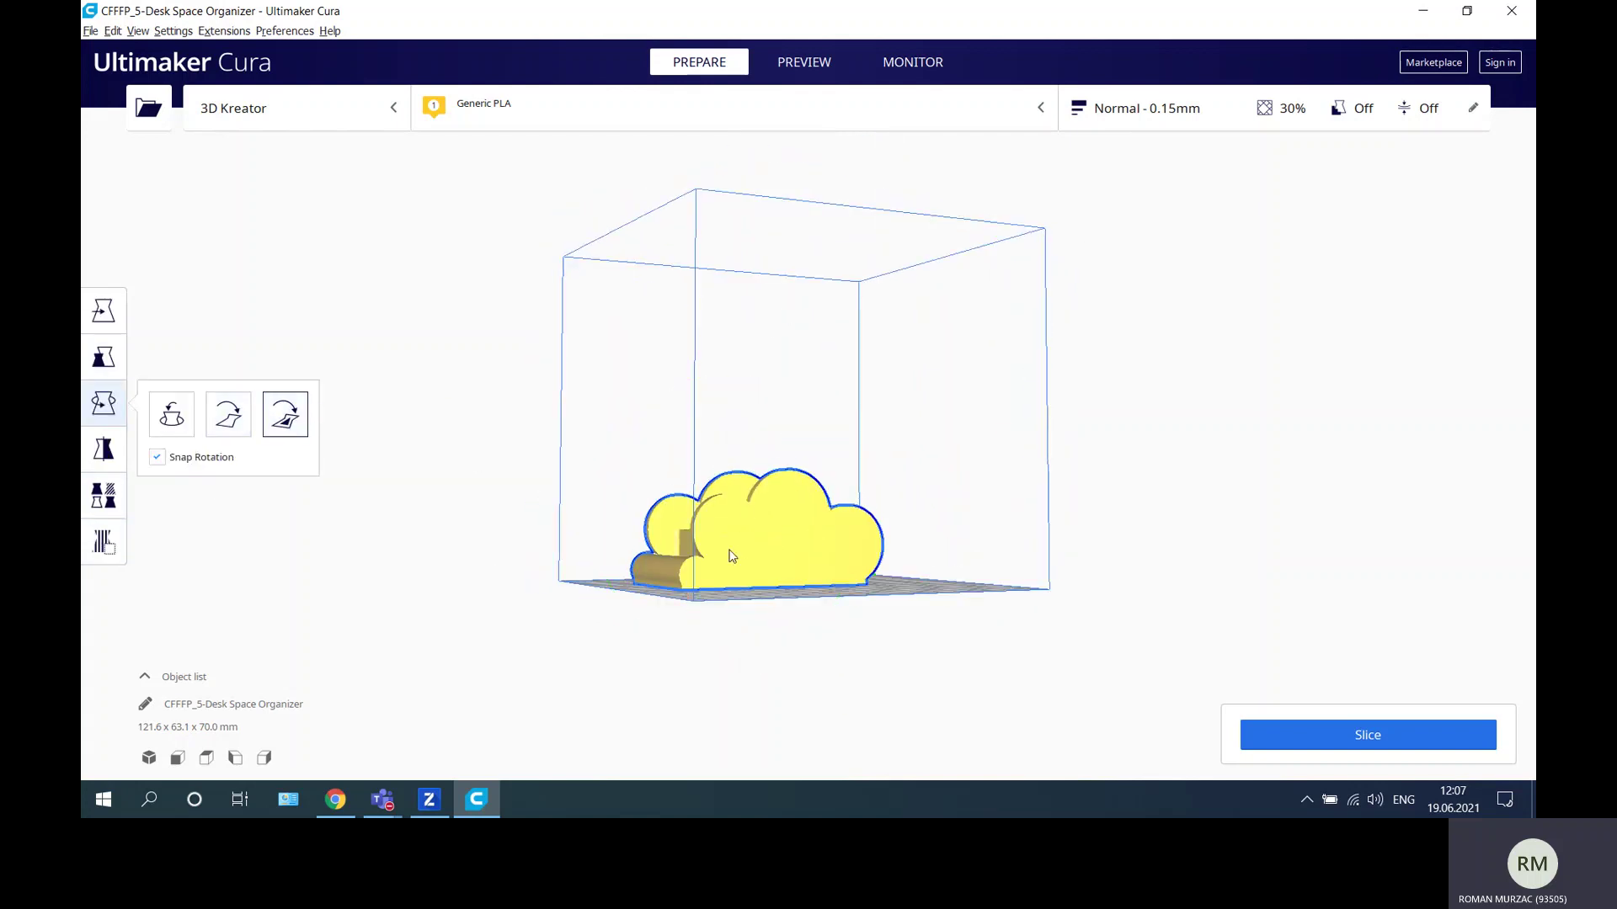
Align a face on the organizer's curved outline to the build plate and reset the model's rotation.
right_click_drag(463, 455, 977, 527)
left_click(858, 547)
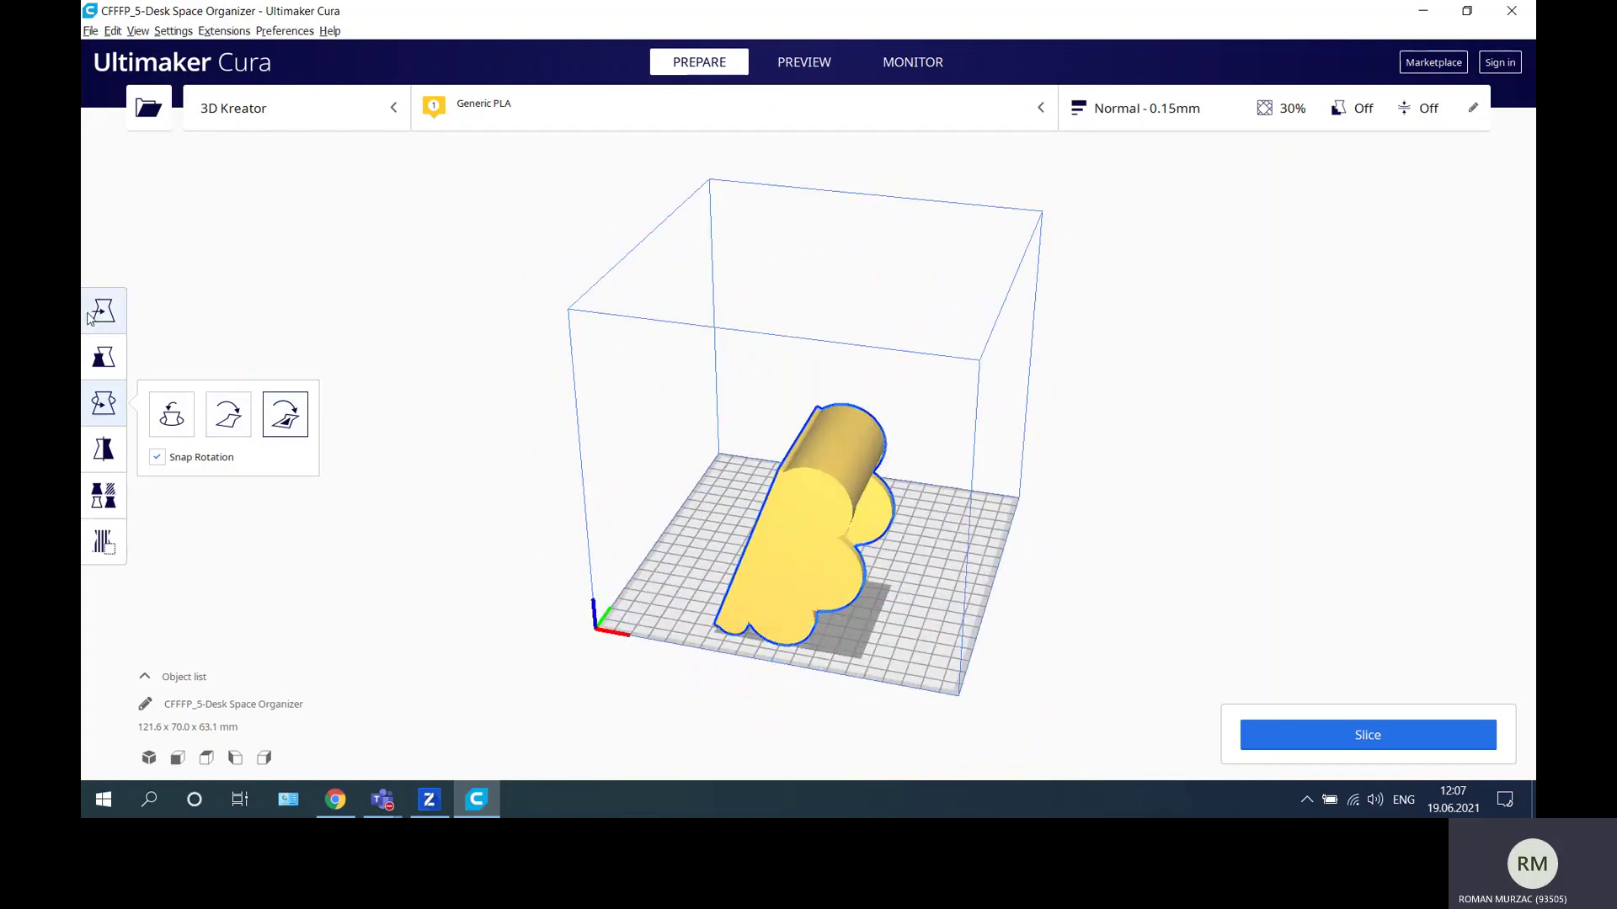
left_click(171, 414)
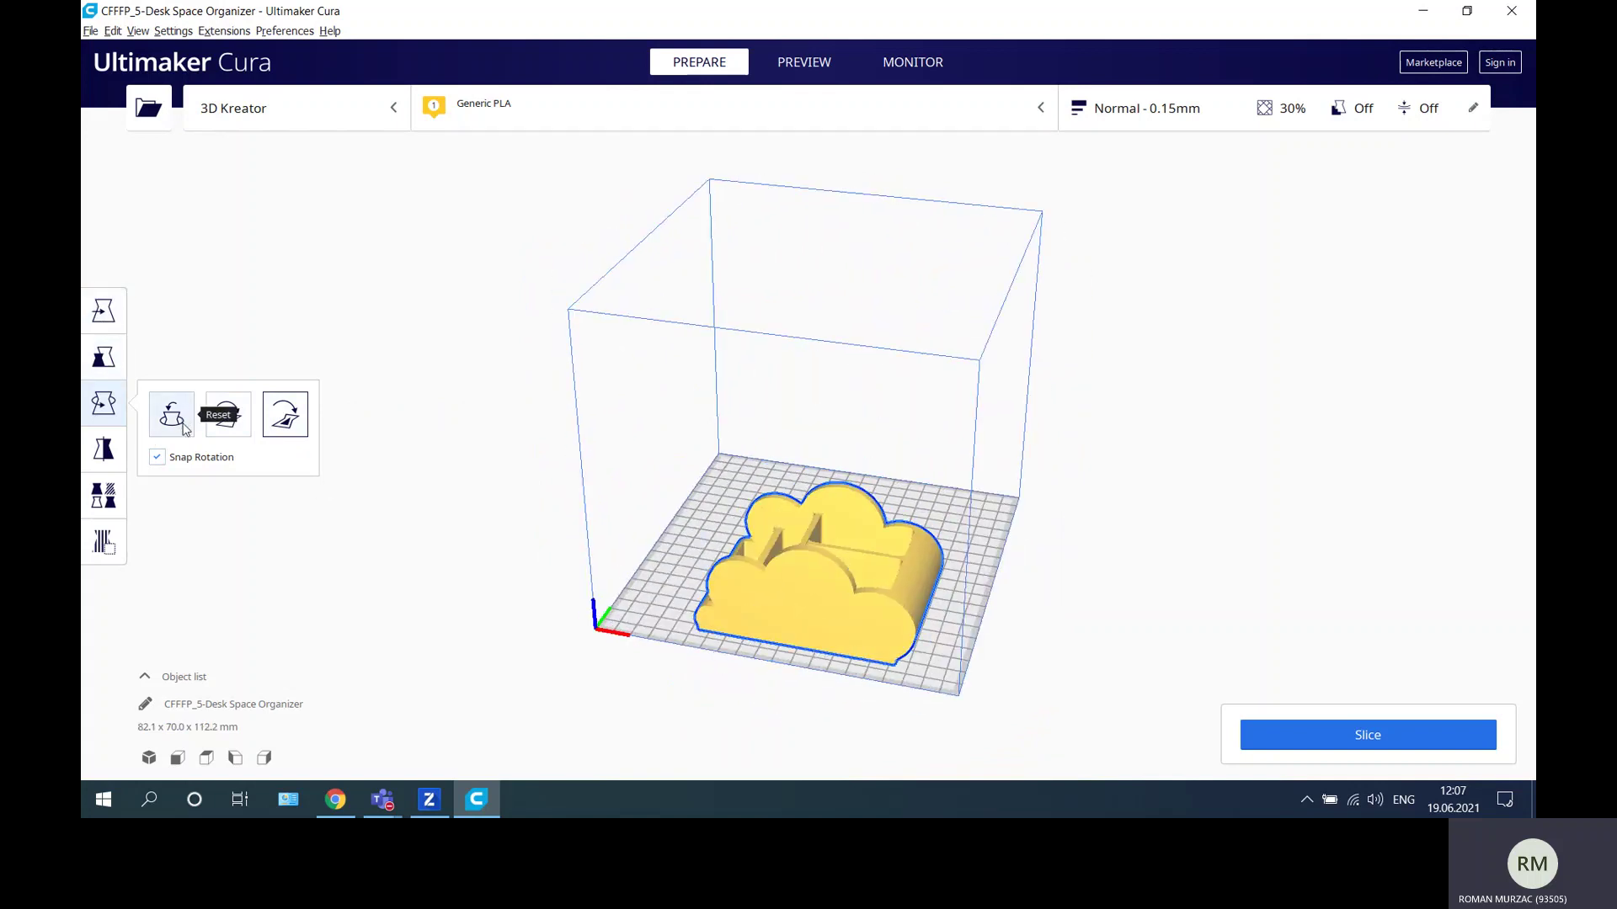
Center the desk organizer on the build plate again by setting its X and Y positions to 0 mm and deselect it.
left_click(105, 311)
double_click(185, 310)
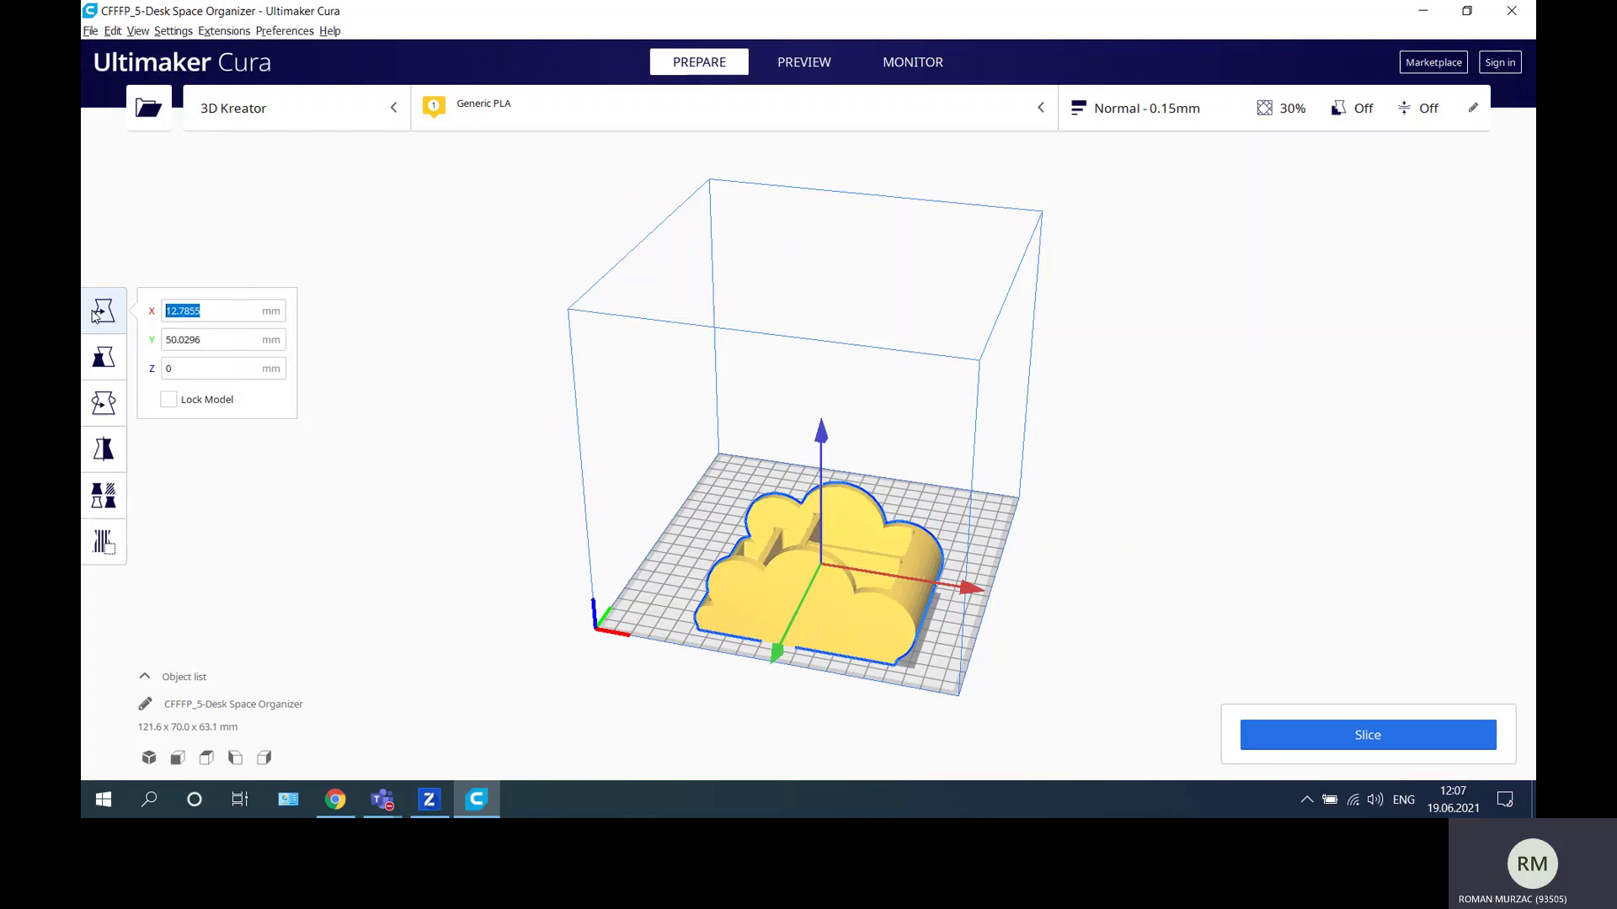
type("0")
key("Tab")
left_click(426, 407)
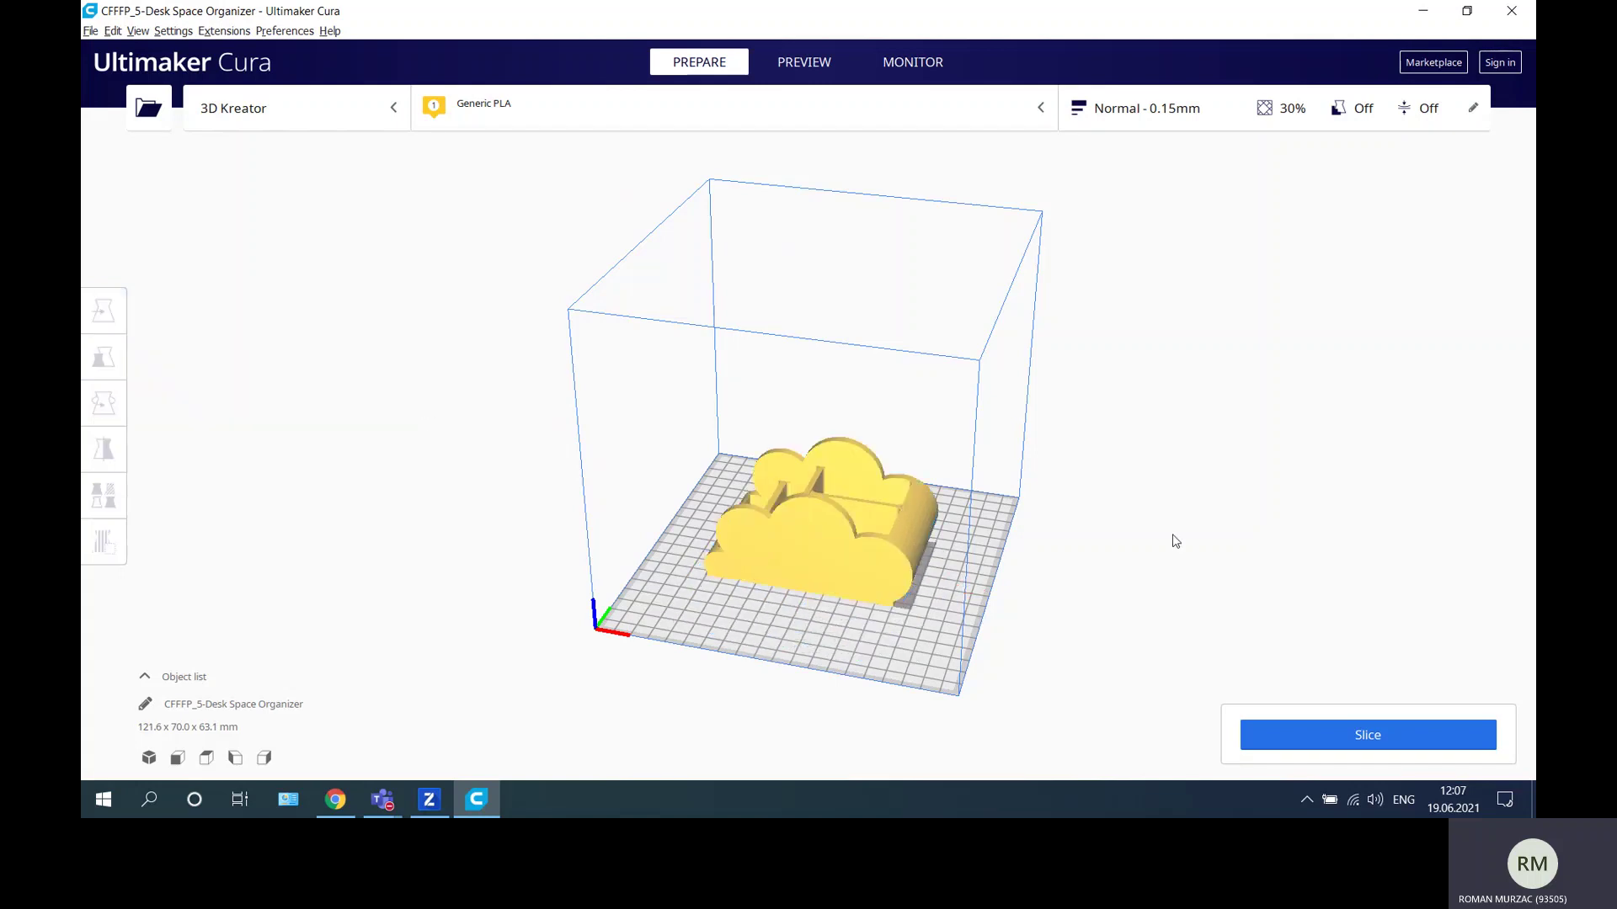
Set the print material to eMotionTech PLA and keep the customized profile settings.
right_click_drag(1094, 526, 735, 467)
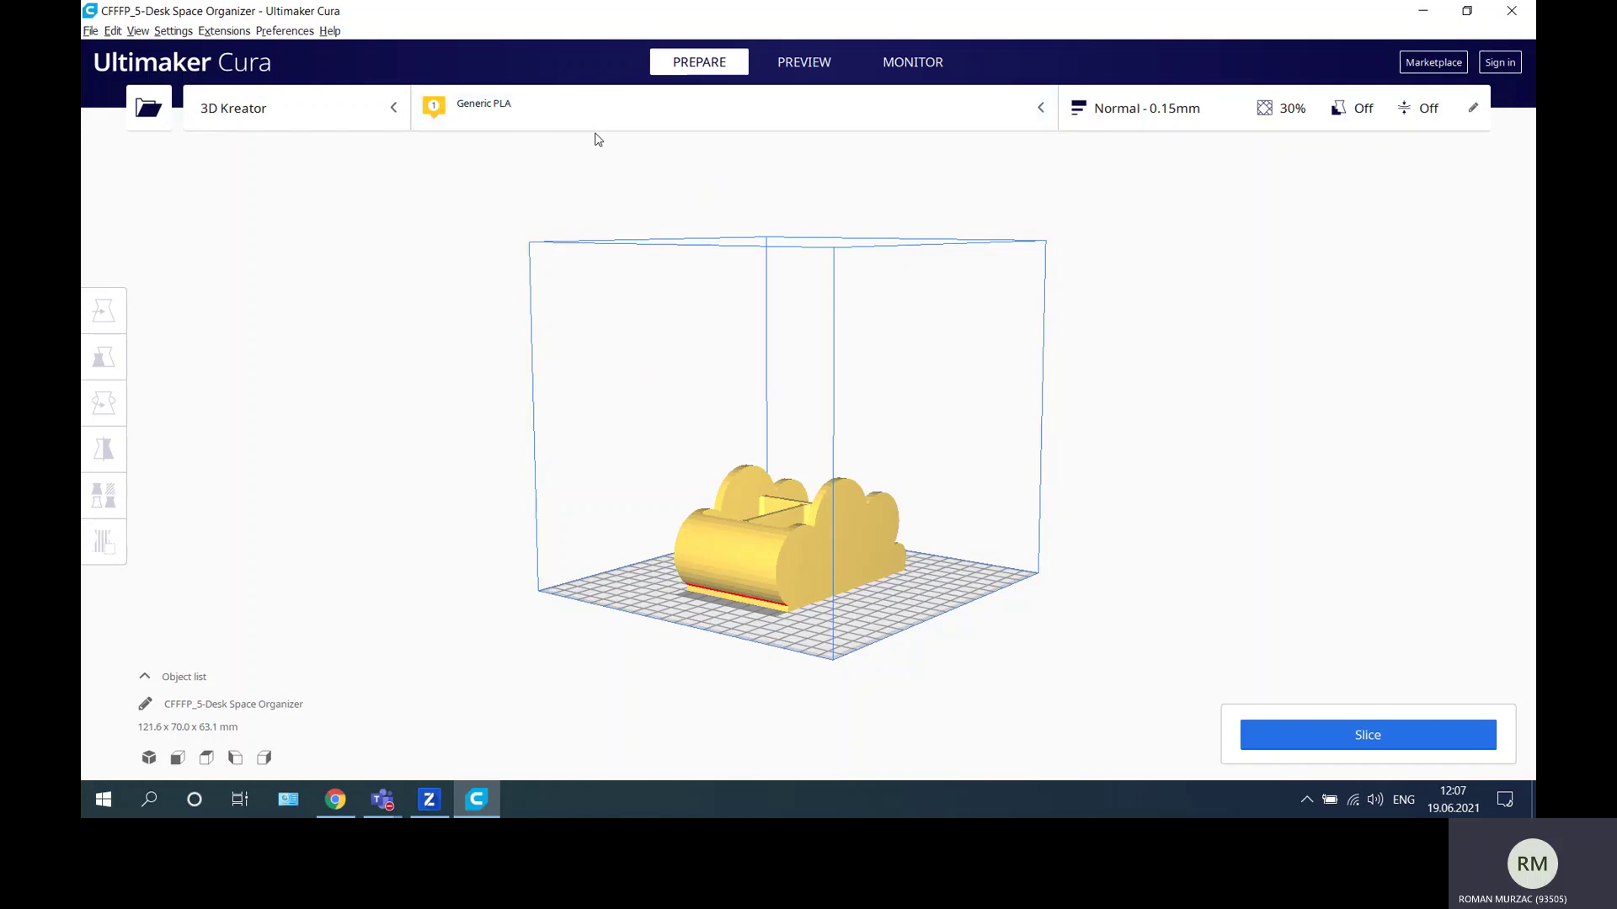
left_click(665, 118)
left_click(872, 199)
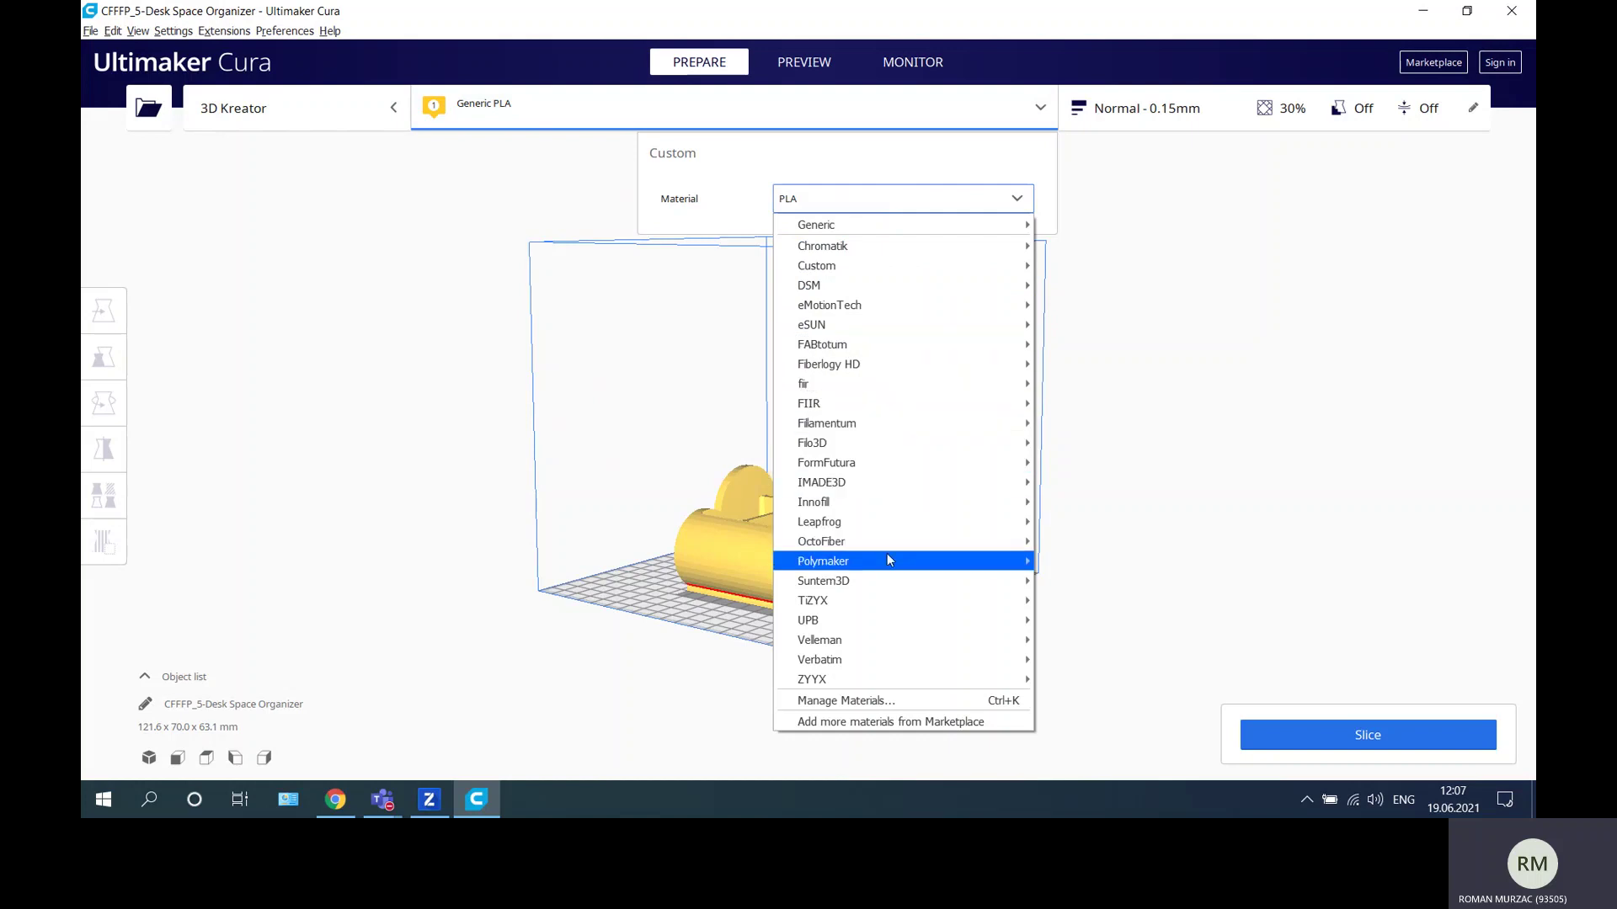
mouse_move(887, 560)
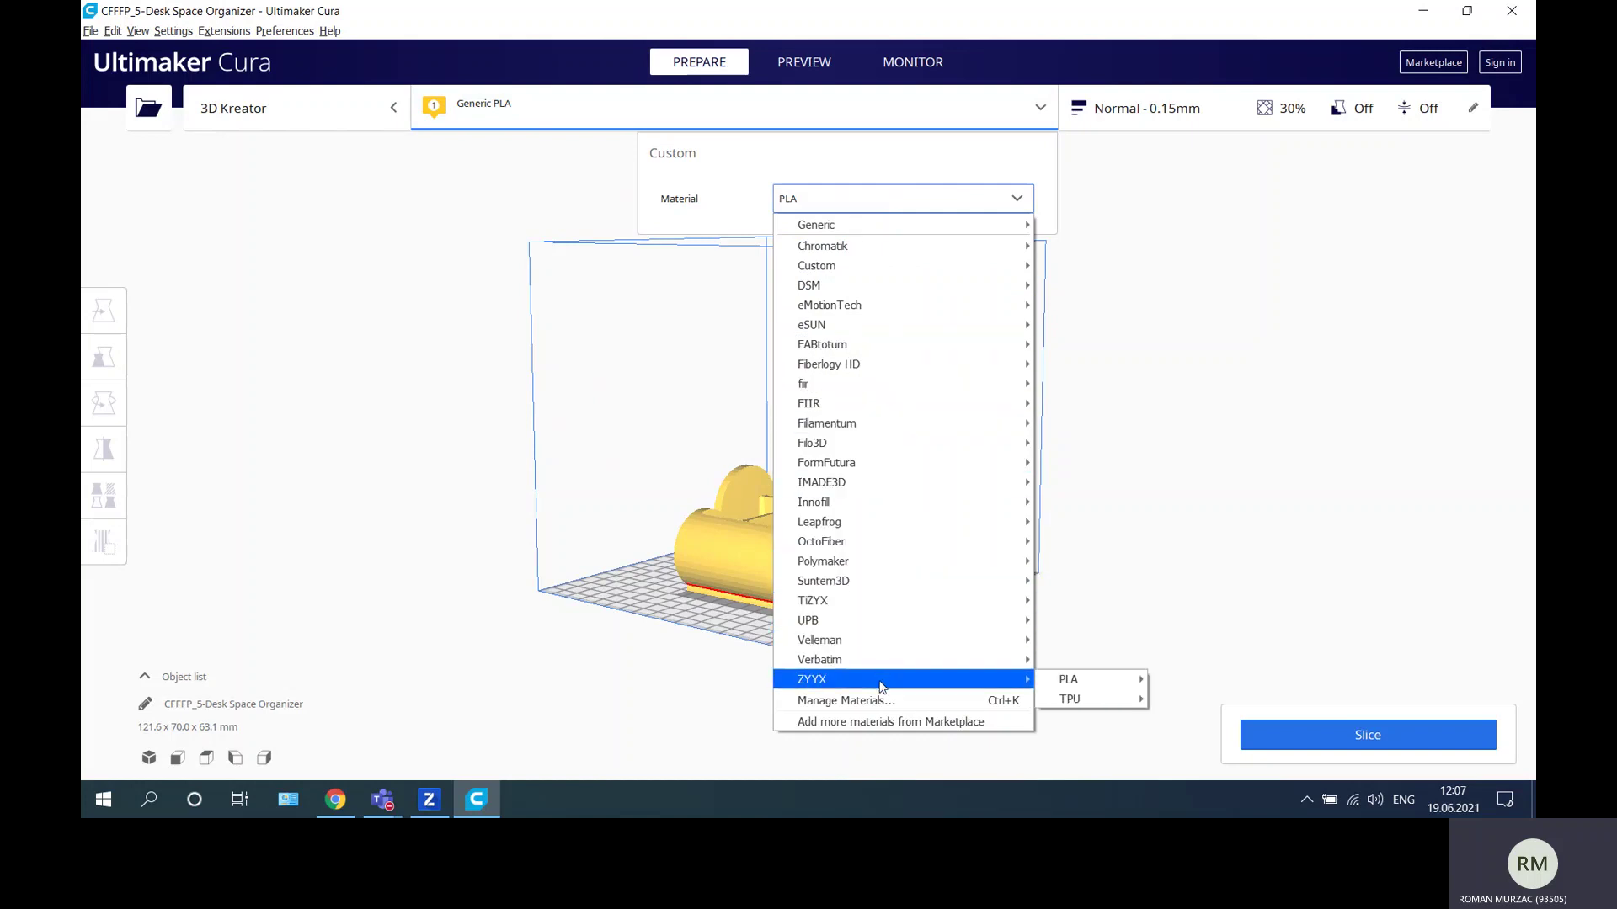
mouse_move(855, 365)
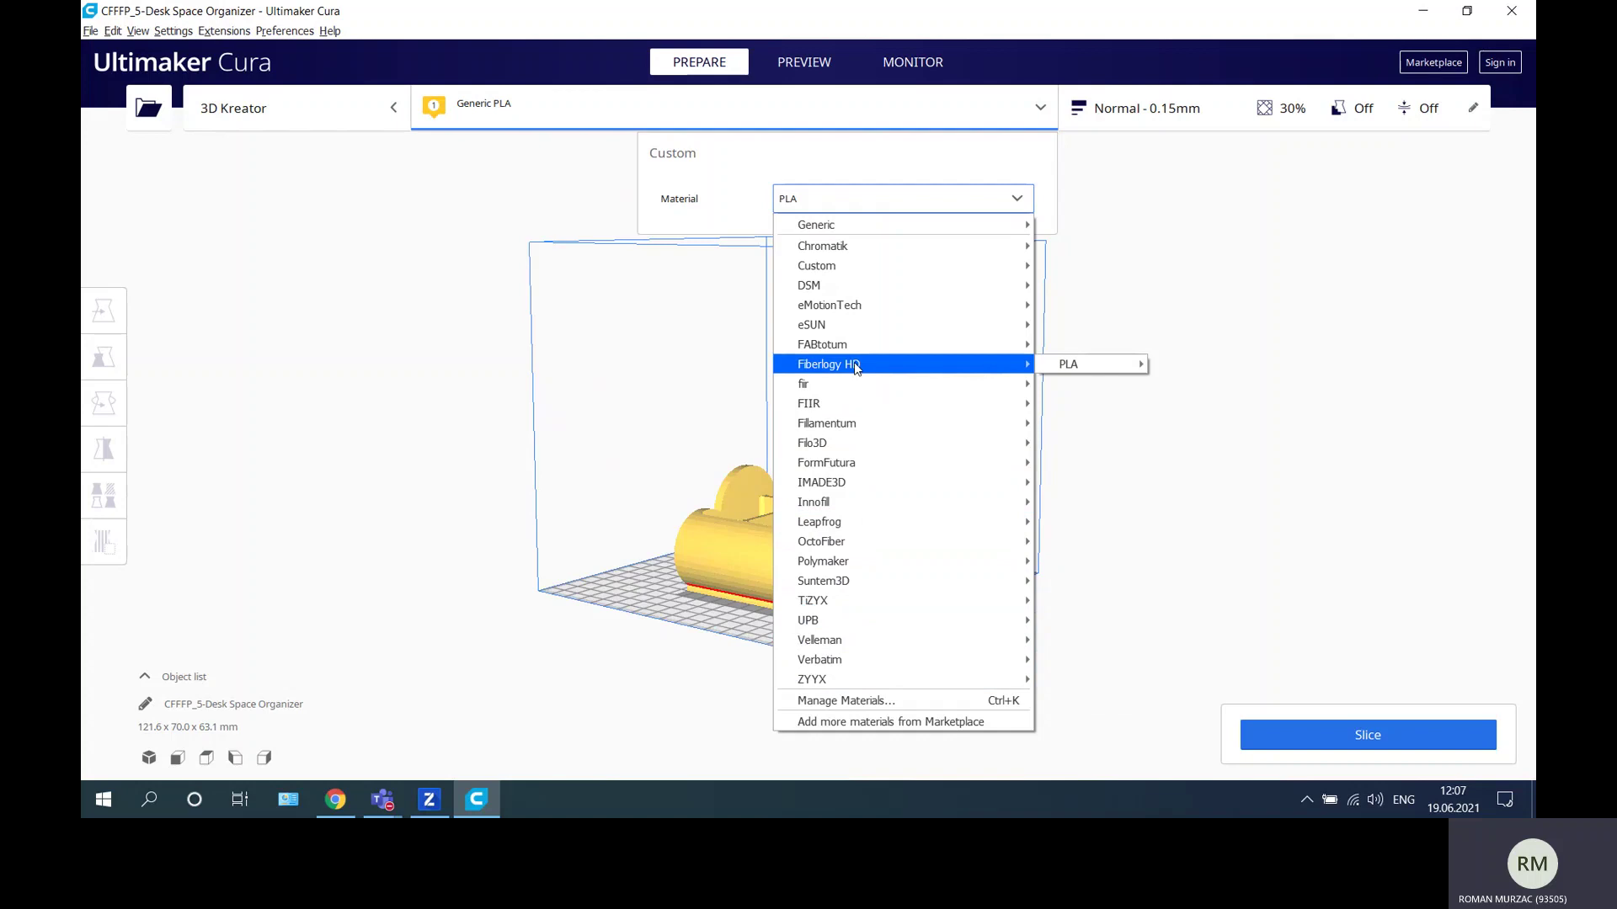
mouse_move(894, 276)
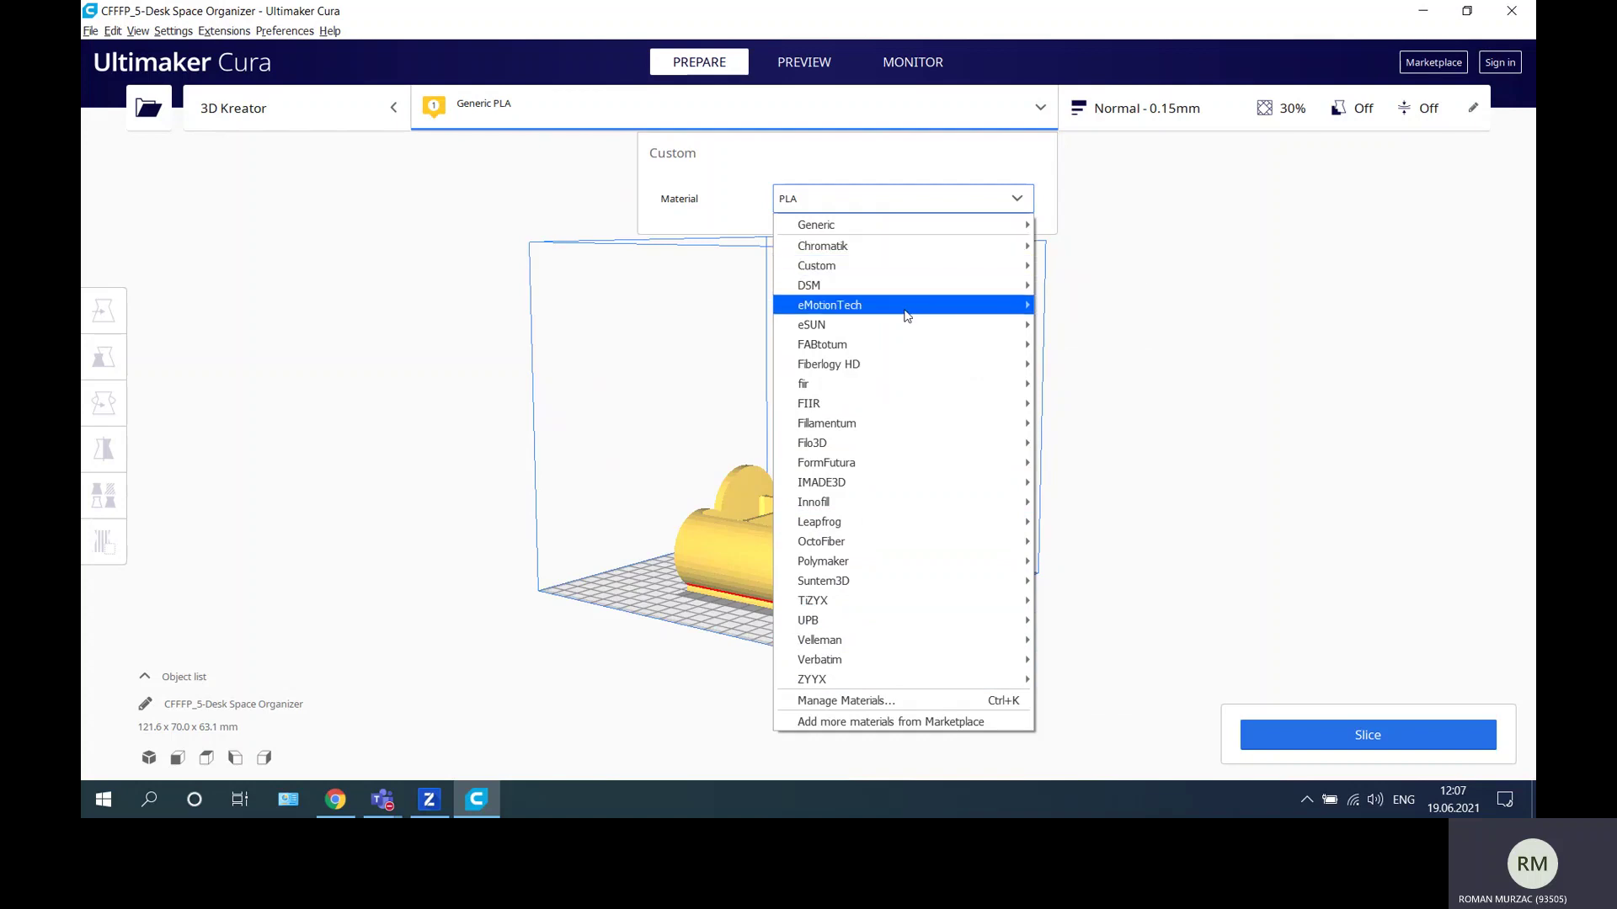
mouse_move(913, 314)
mouse_move(1061, 315)
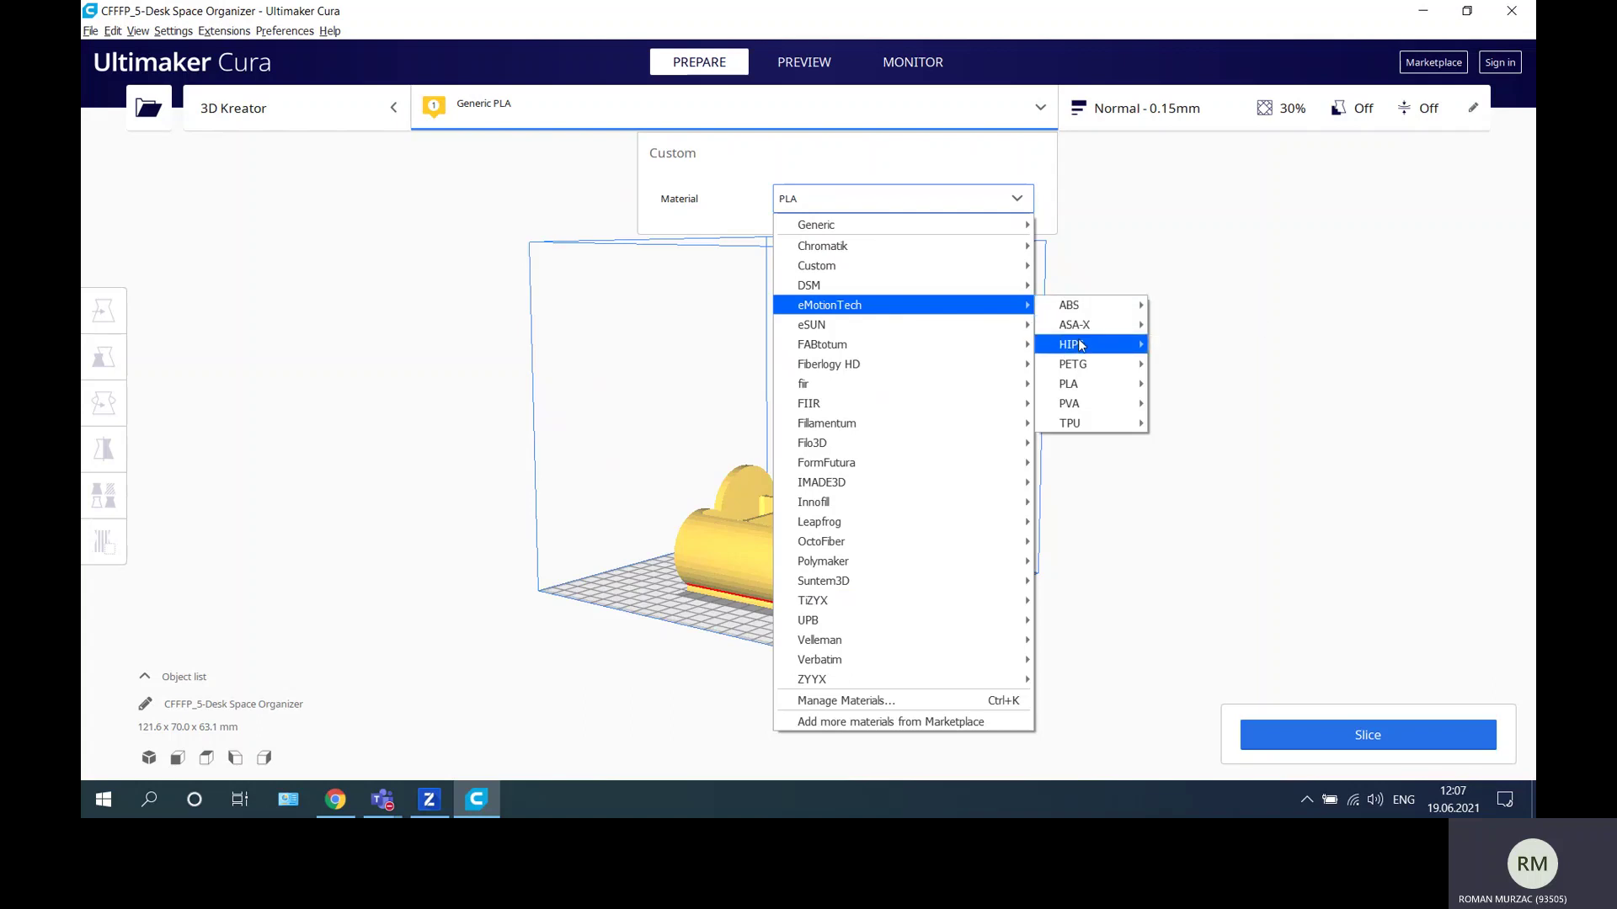
mouse_move(839, 316)
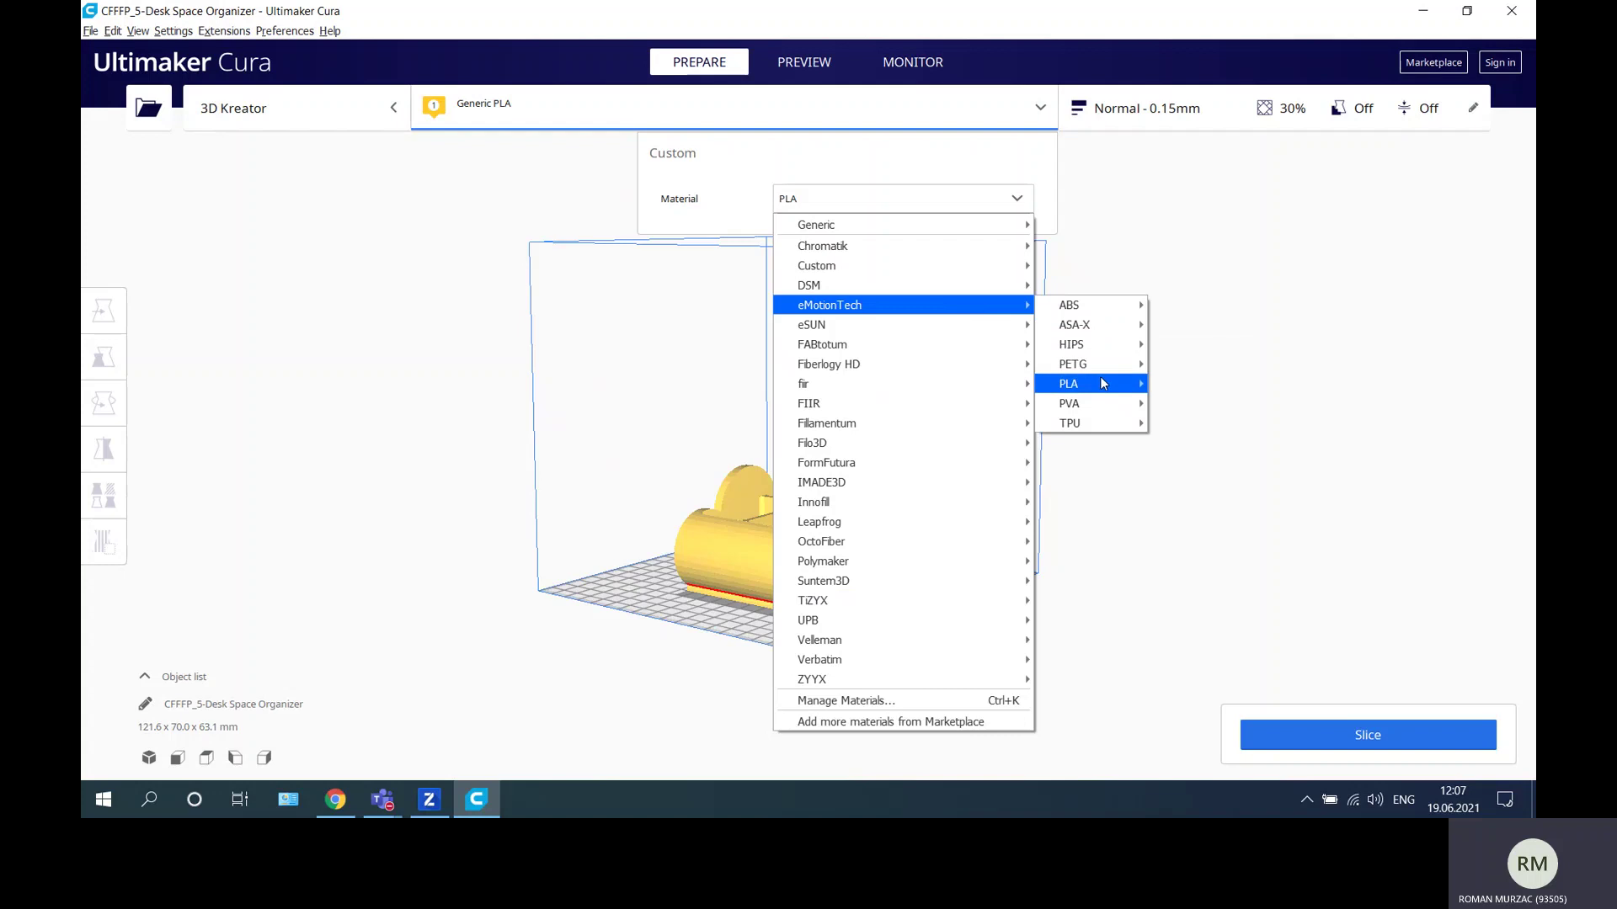
mouse_move(1094, 423)
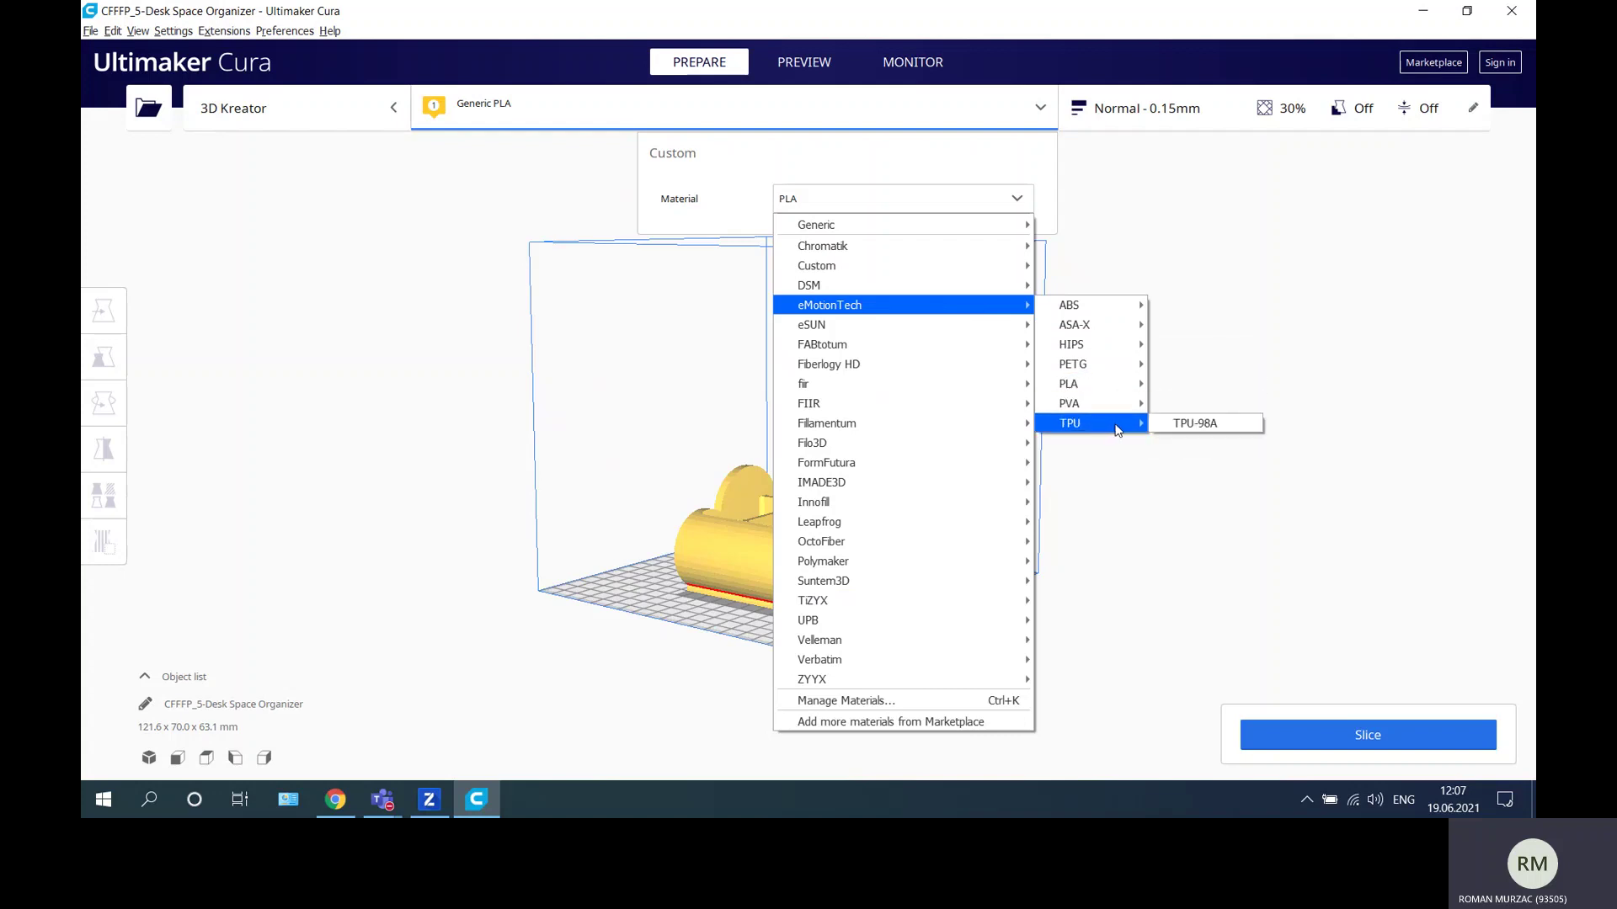
mouse_move(1095, 363)
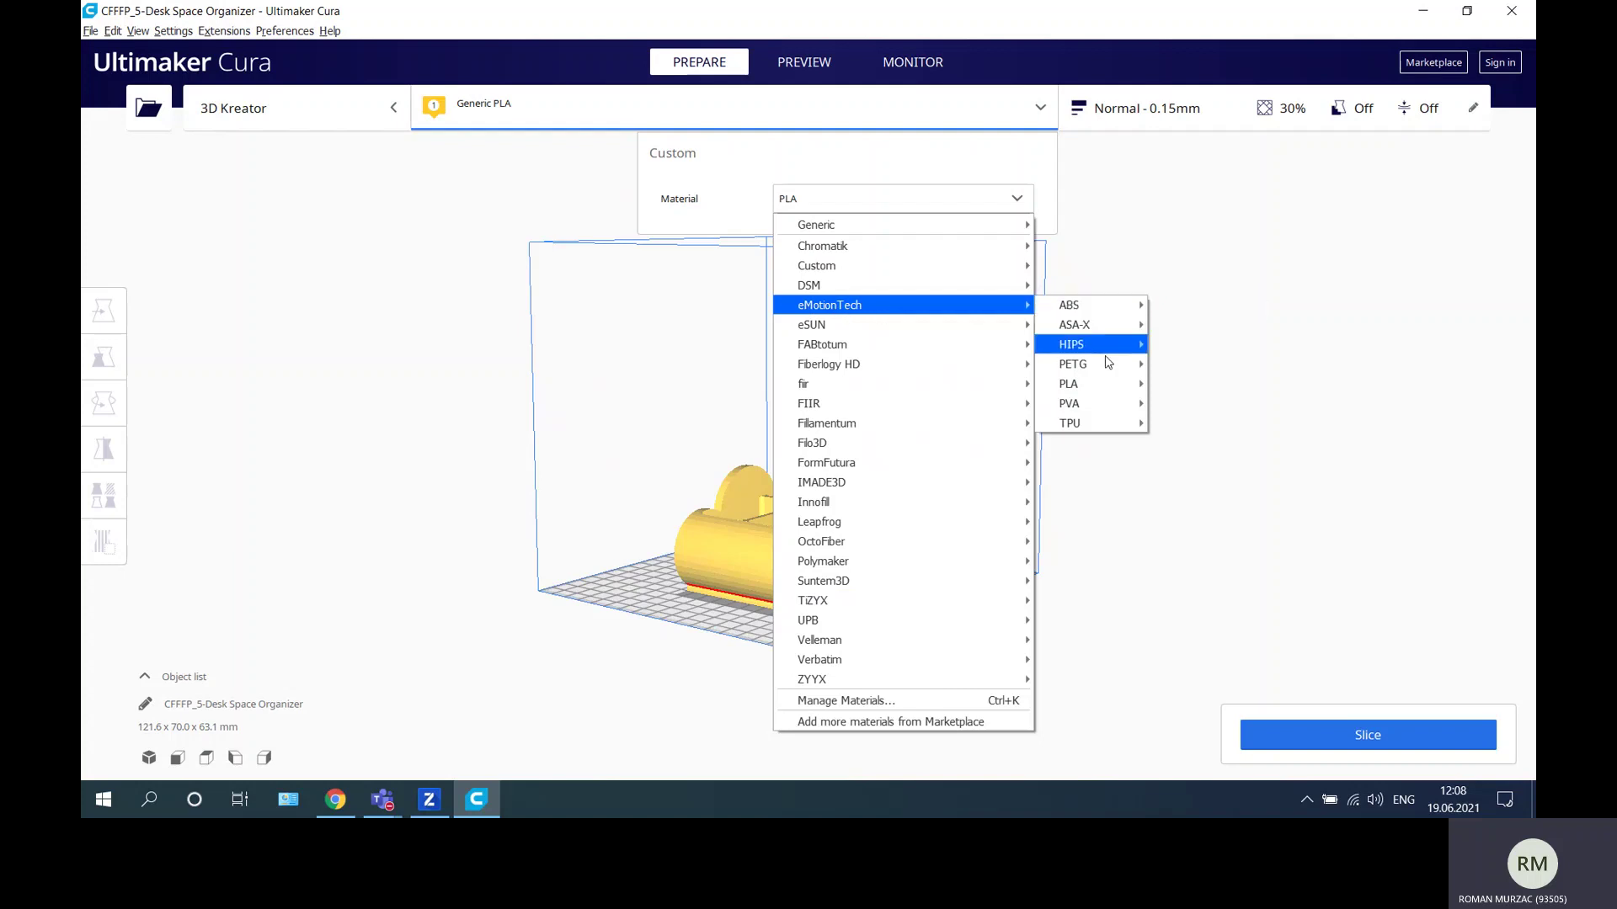
left_click(1184, 385)
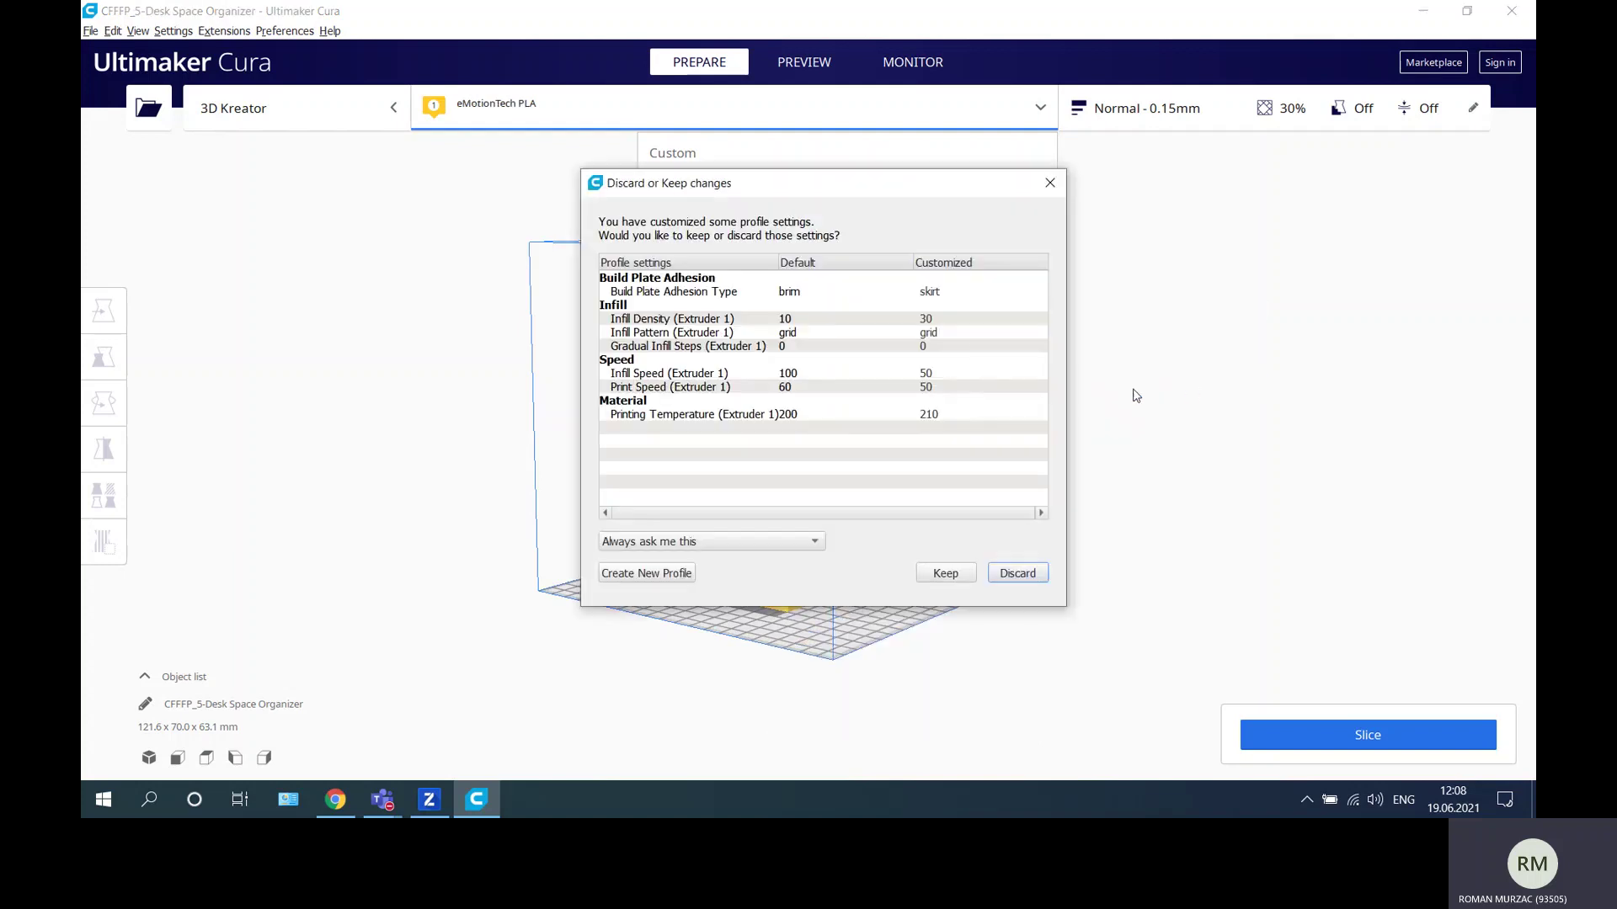
left_click(945, 573)
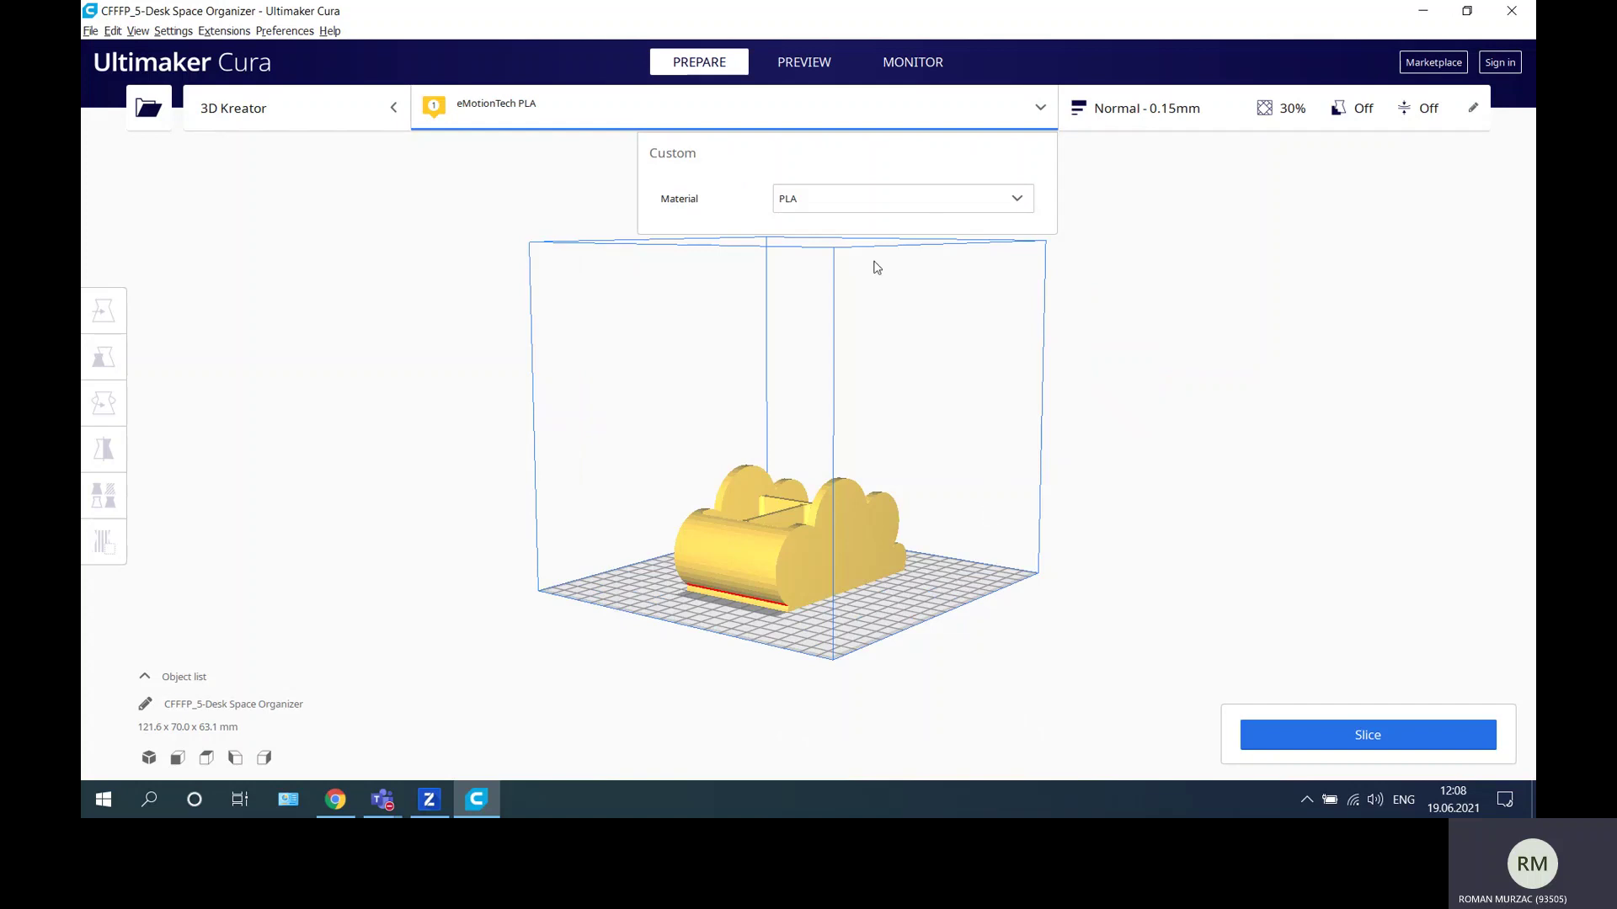
left_click(1153, 254)
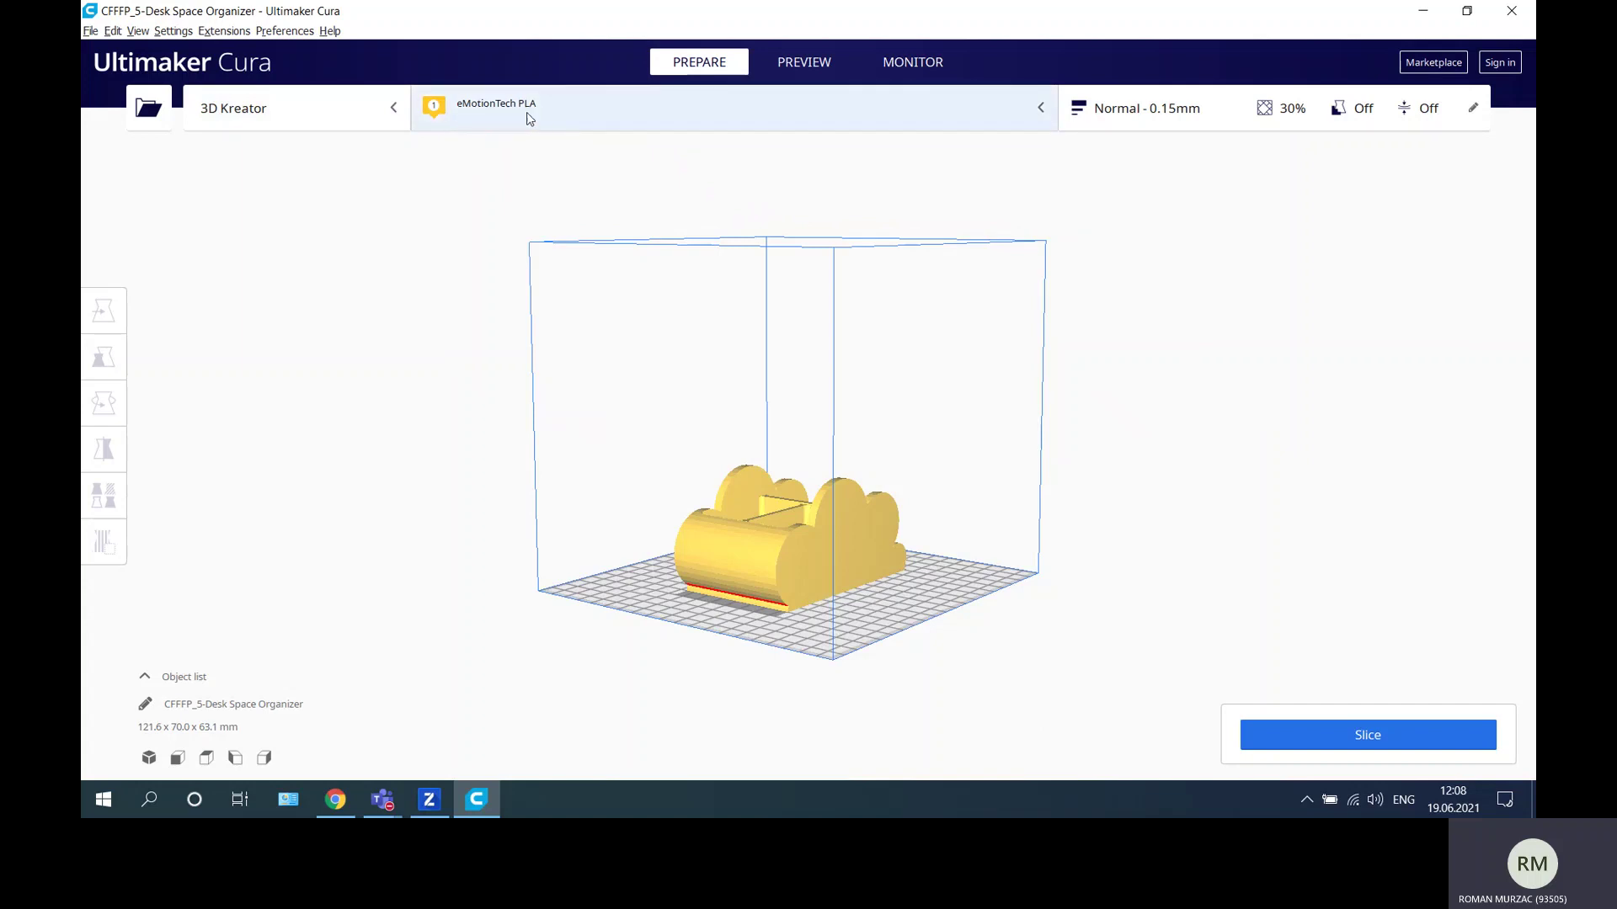
Select the Normal - 0.15 mm print profile, keep the customized settings, and check the layer height under Quality.
right_click_drag(1188, 320, 1032, 401)
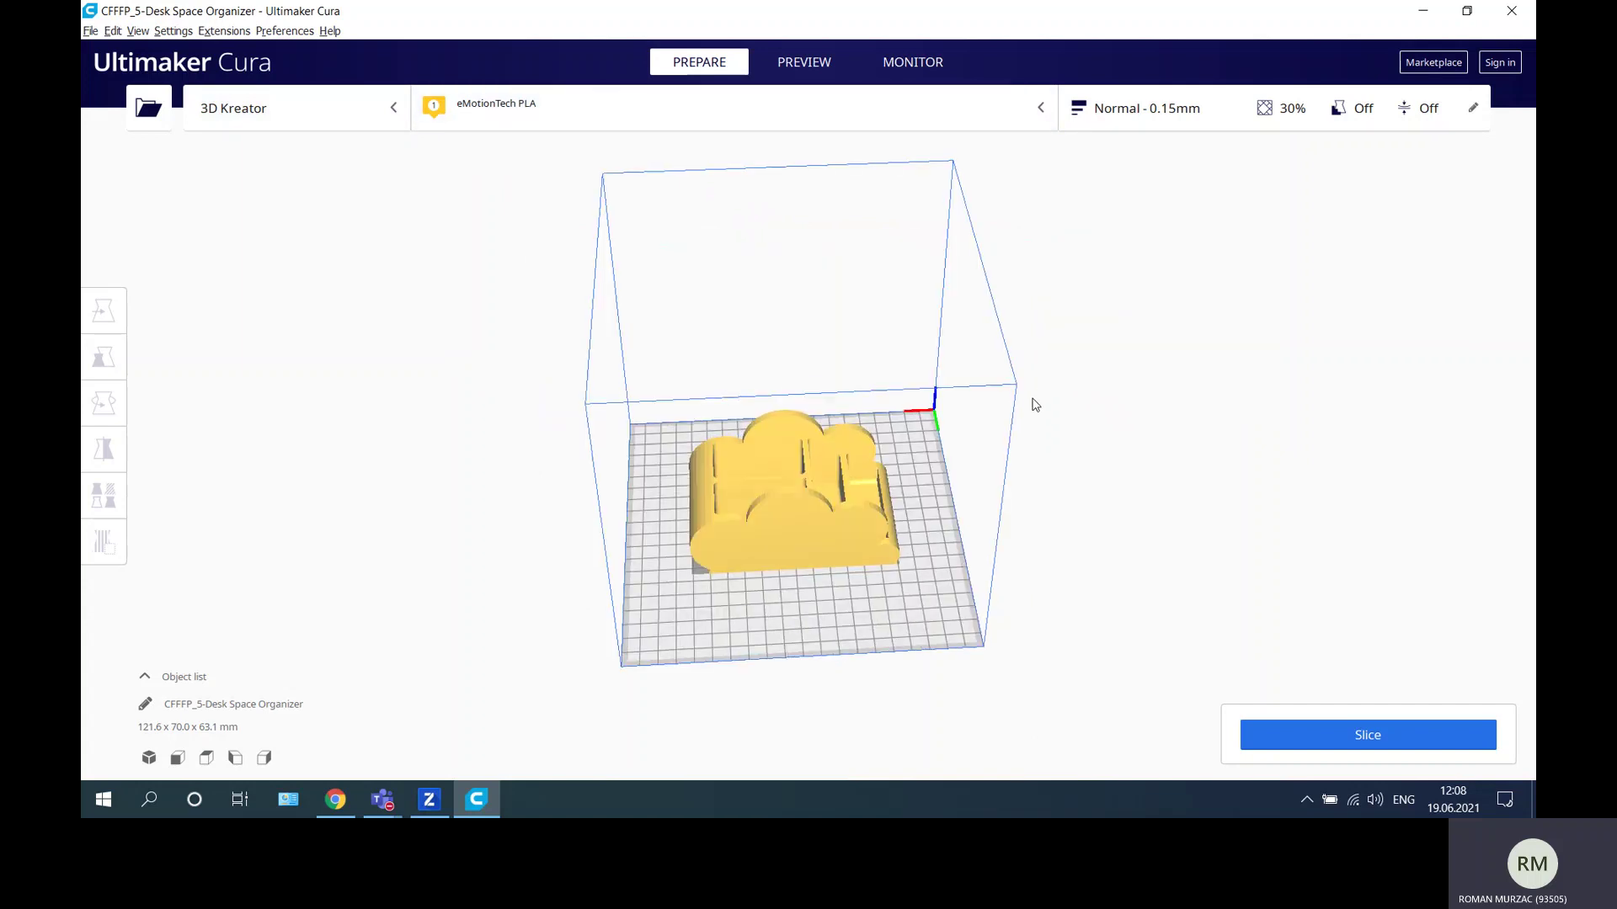
left_click(1134, 111)
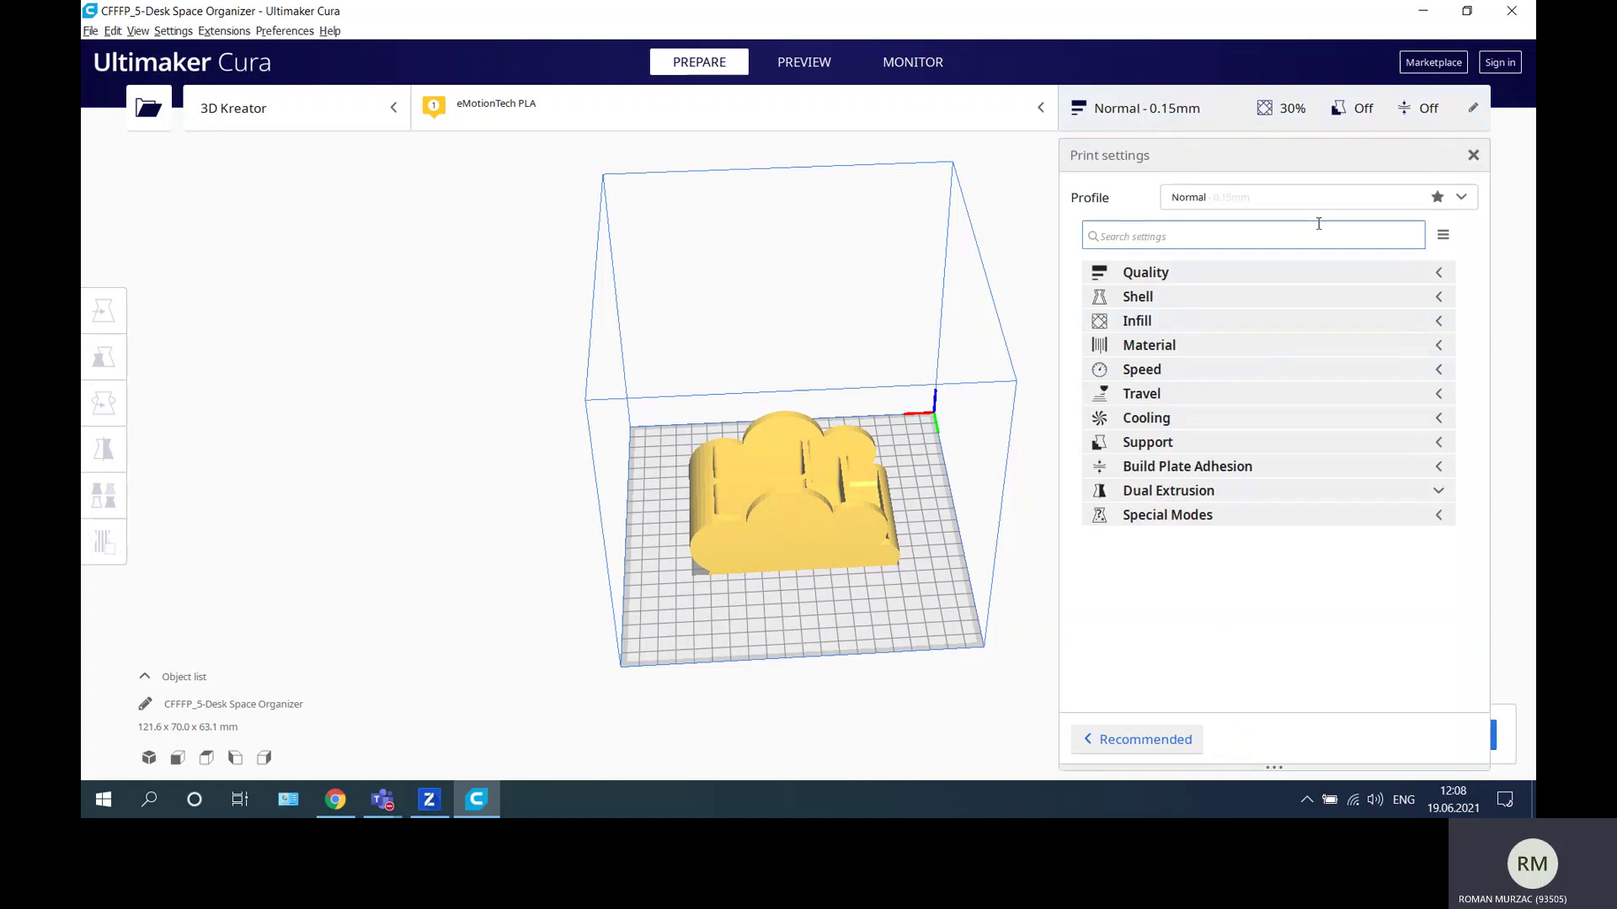
left_click(1297, 199)
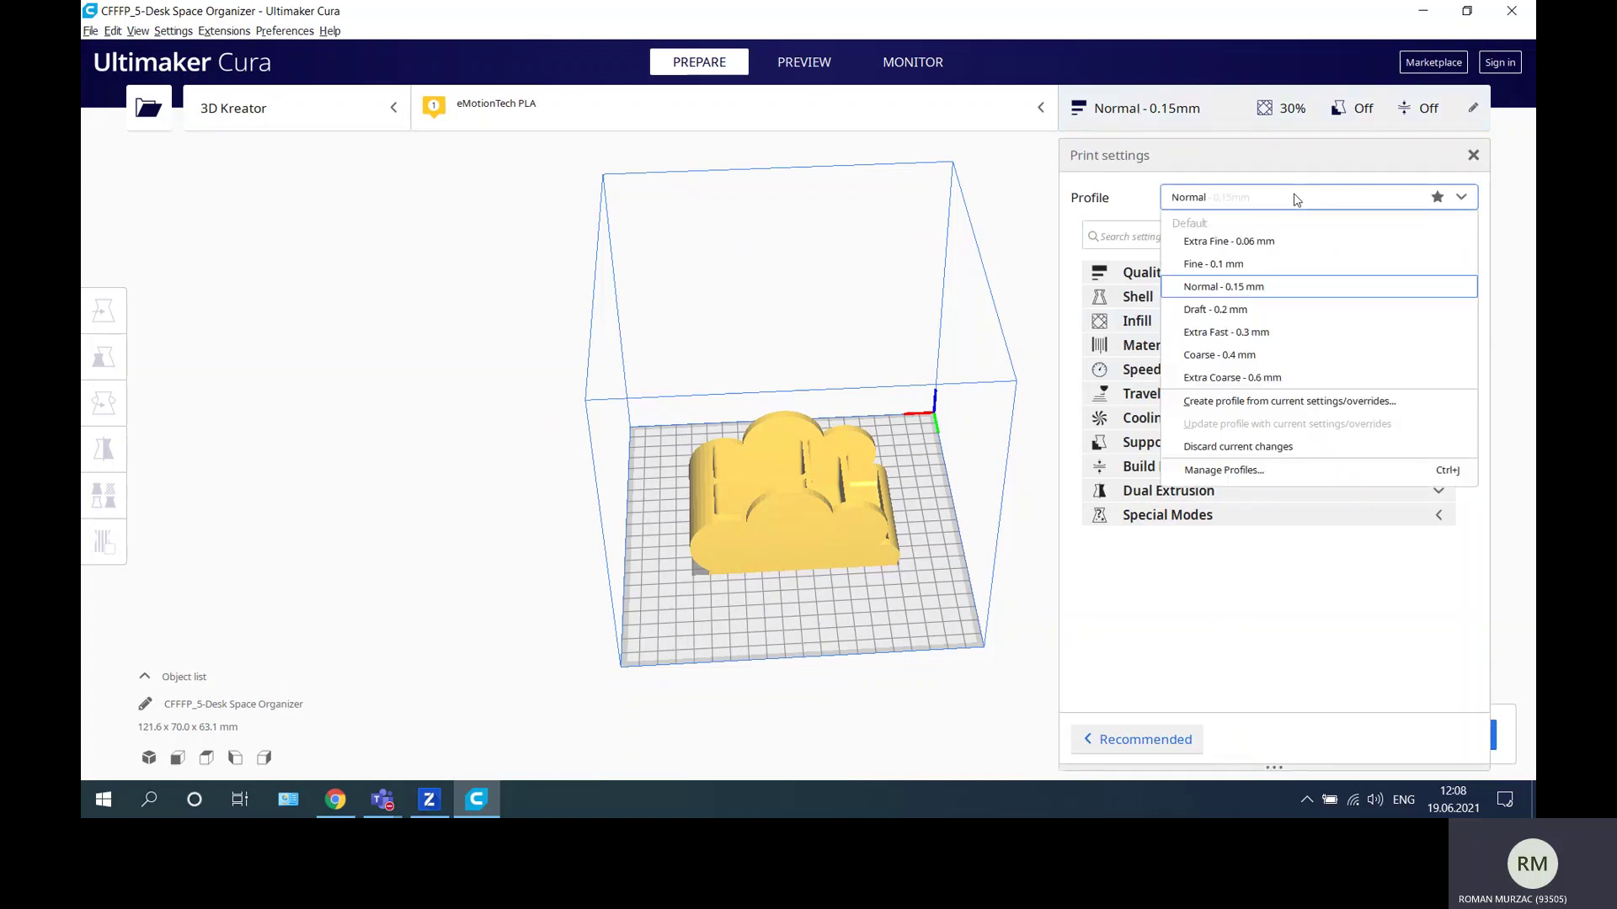
left_click(1275, 288)
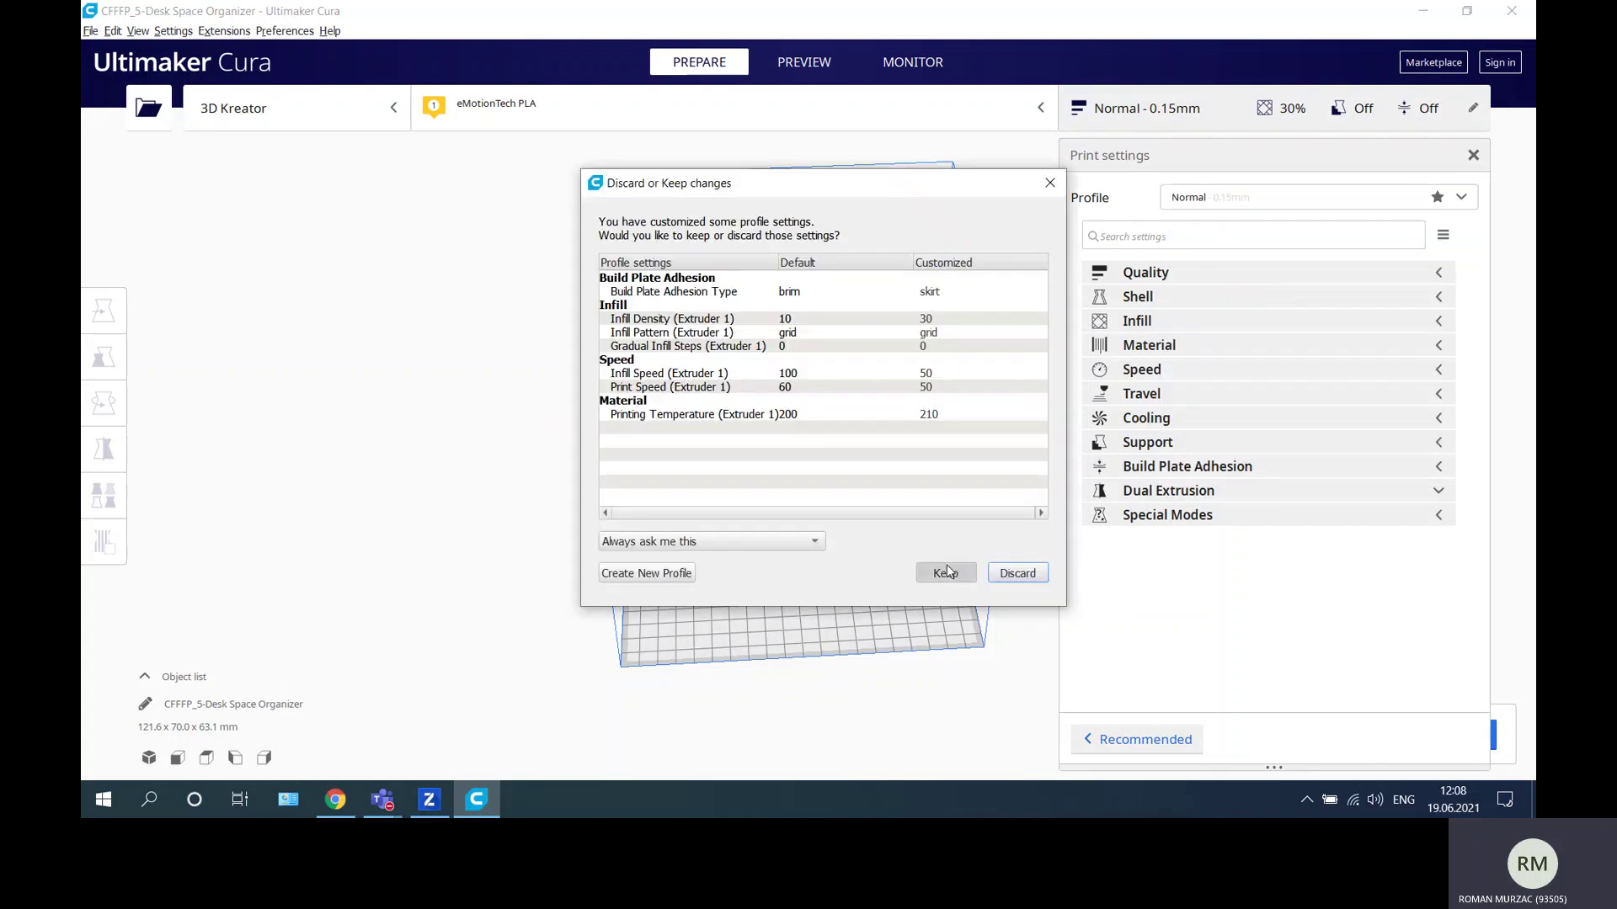
left_click(945, 572)
left_click(1252, 274)
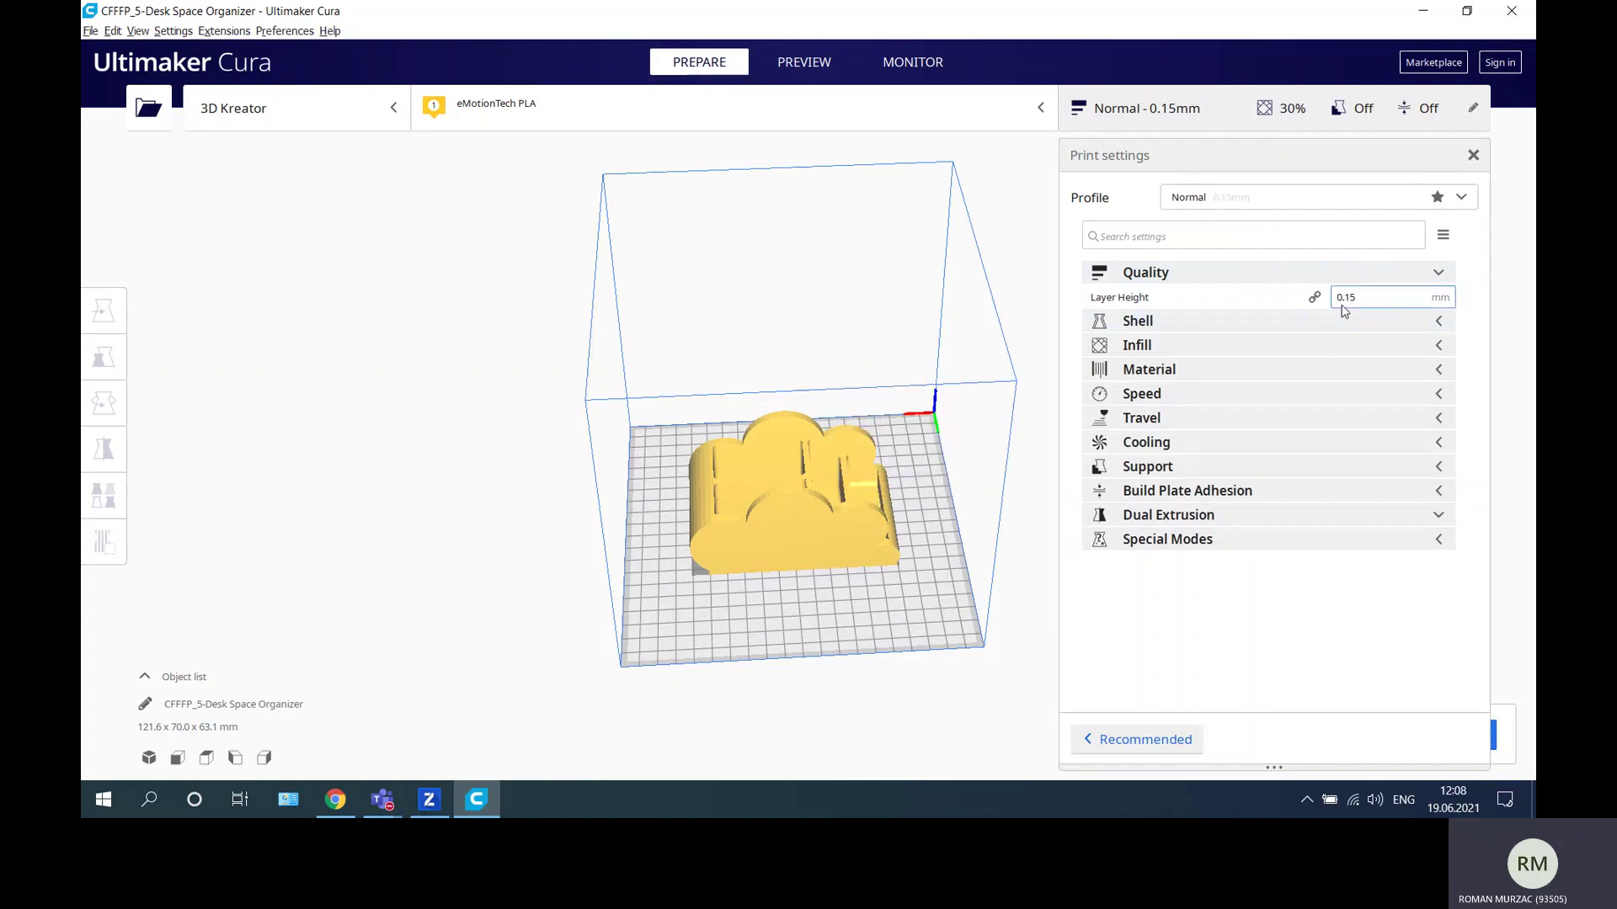
left_click(1472, 157)
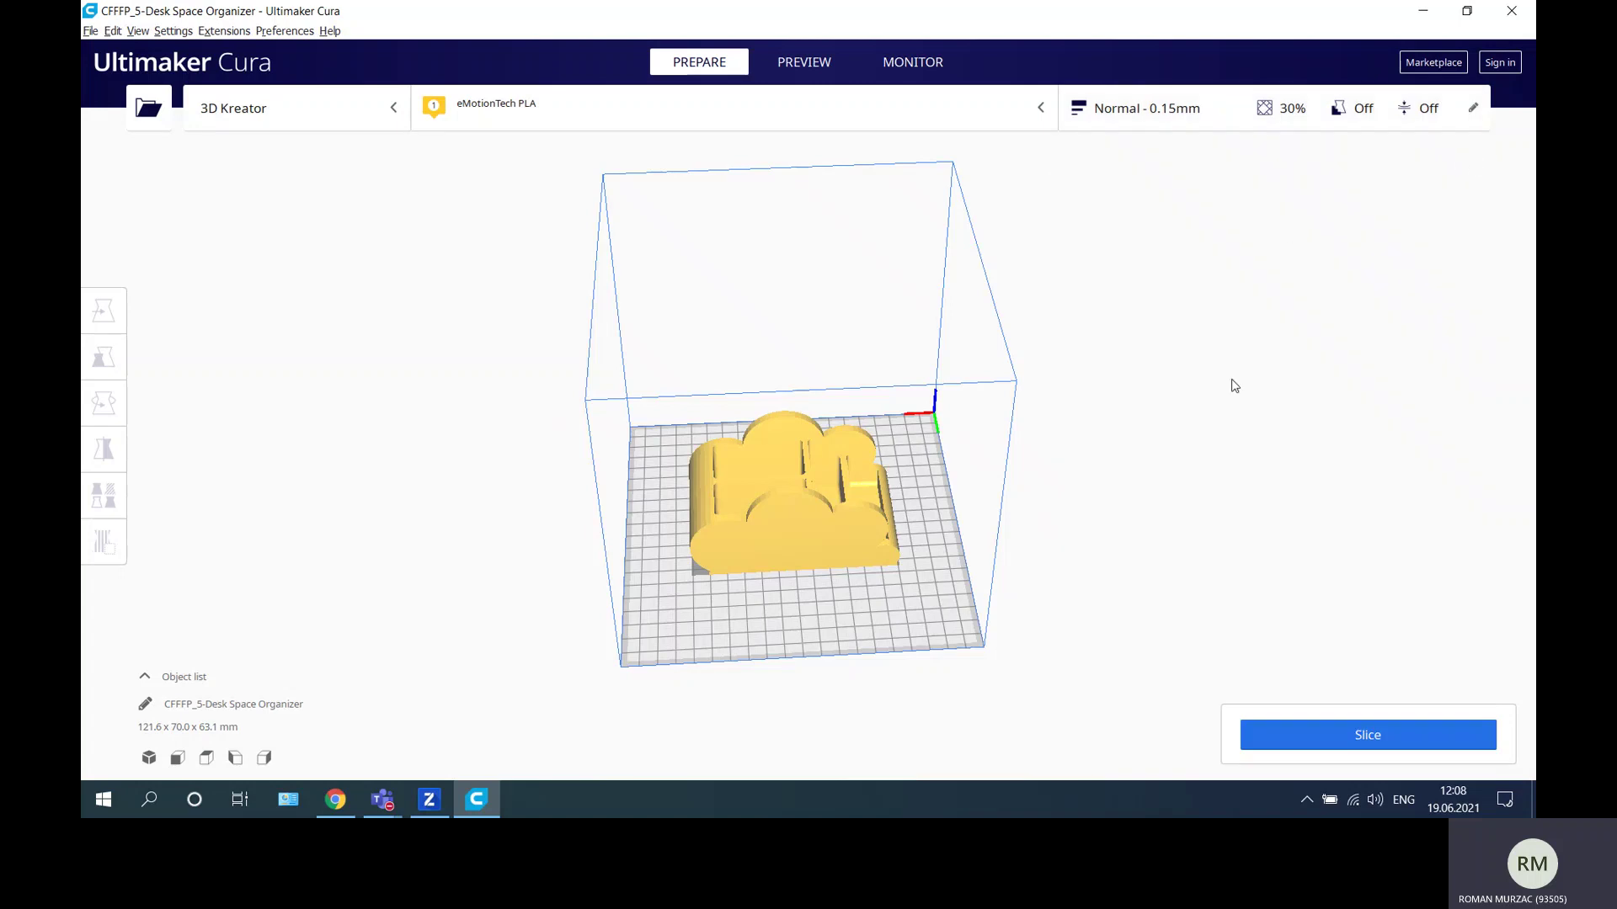
Slice the desk organizer to calculate its print time and material usage.
right_click_drag(1234, 385, 1291, 343)
left_click(1372, 734)
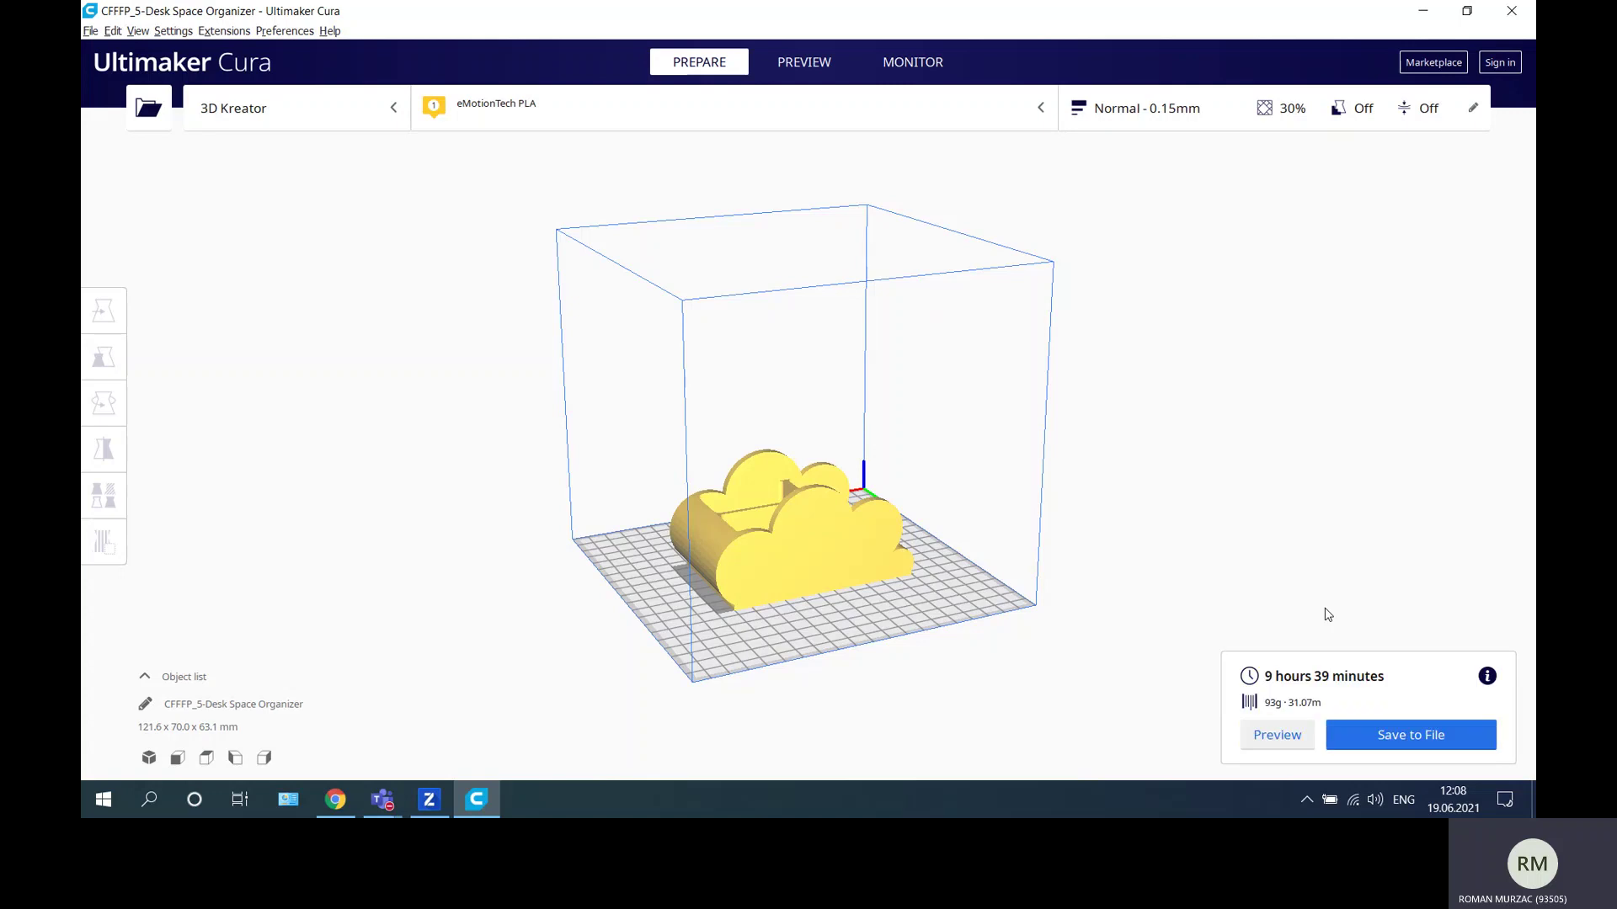
right_click_drag(991, 510, 949, 508)
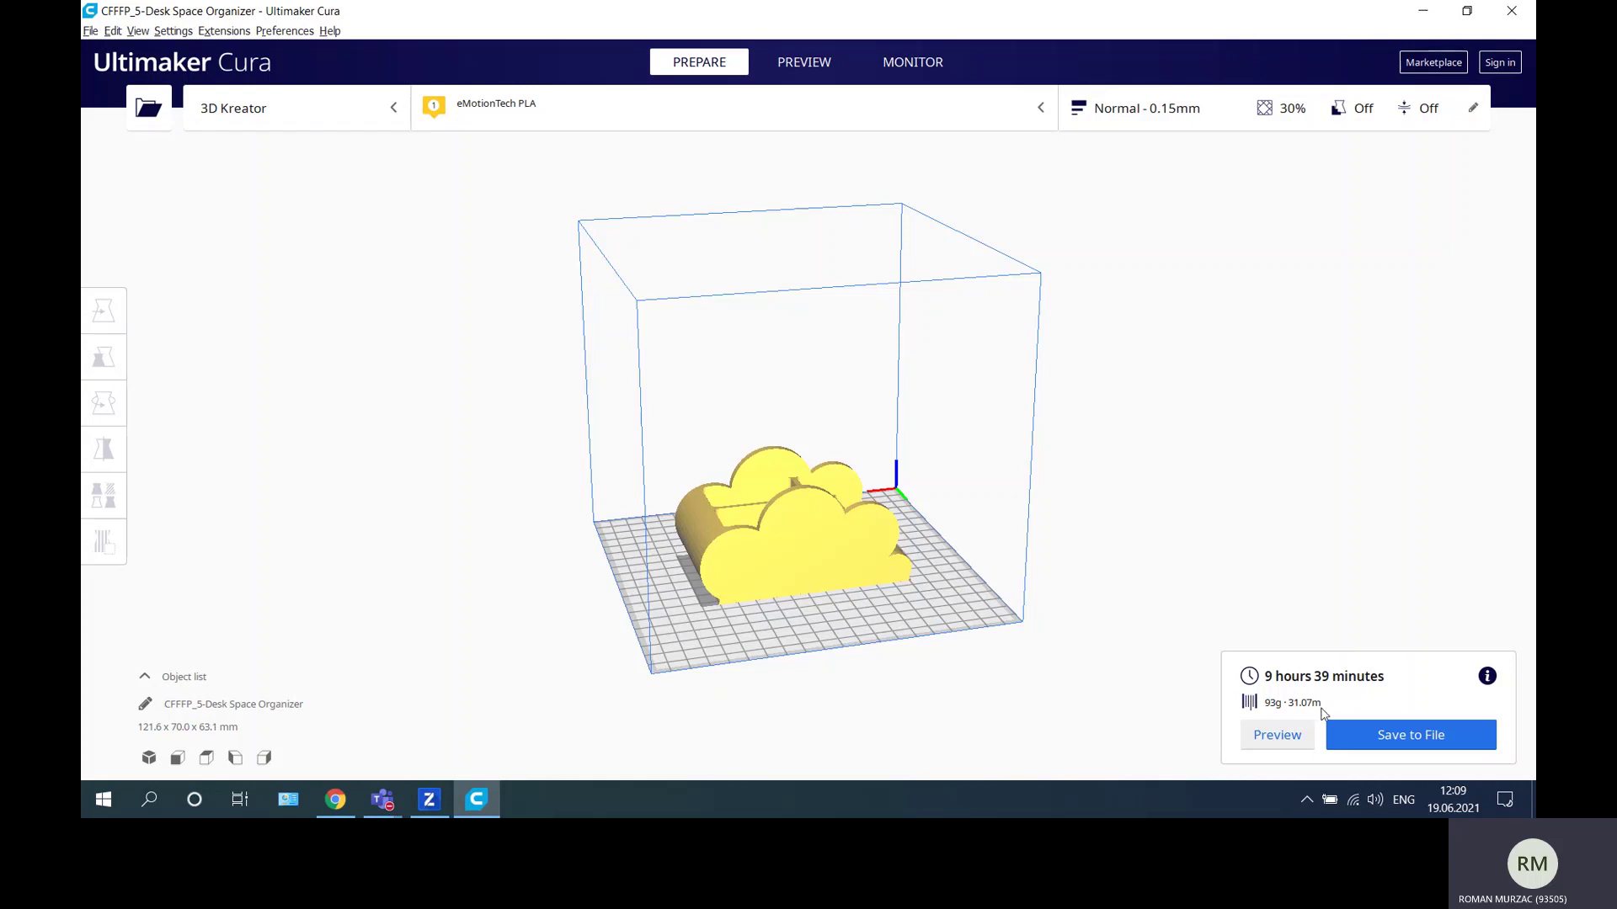
Save the sliced model to the Desktop as the G-code file Desk Space Organizer.gcode.
left_click(1418, 733)
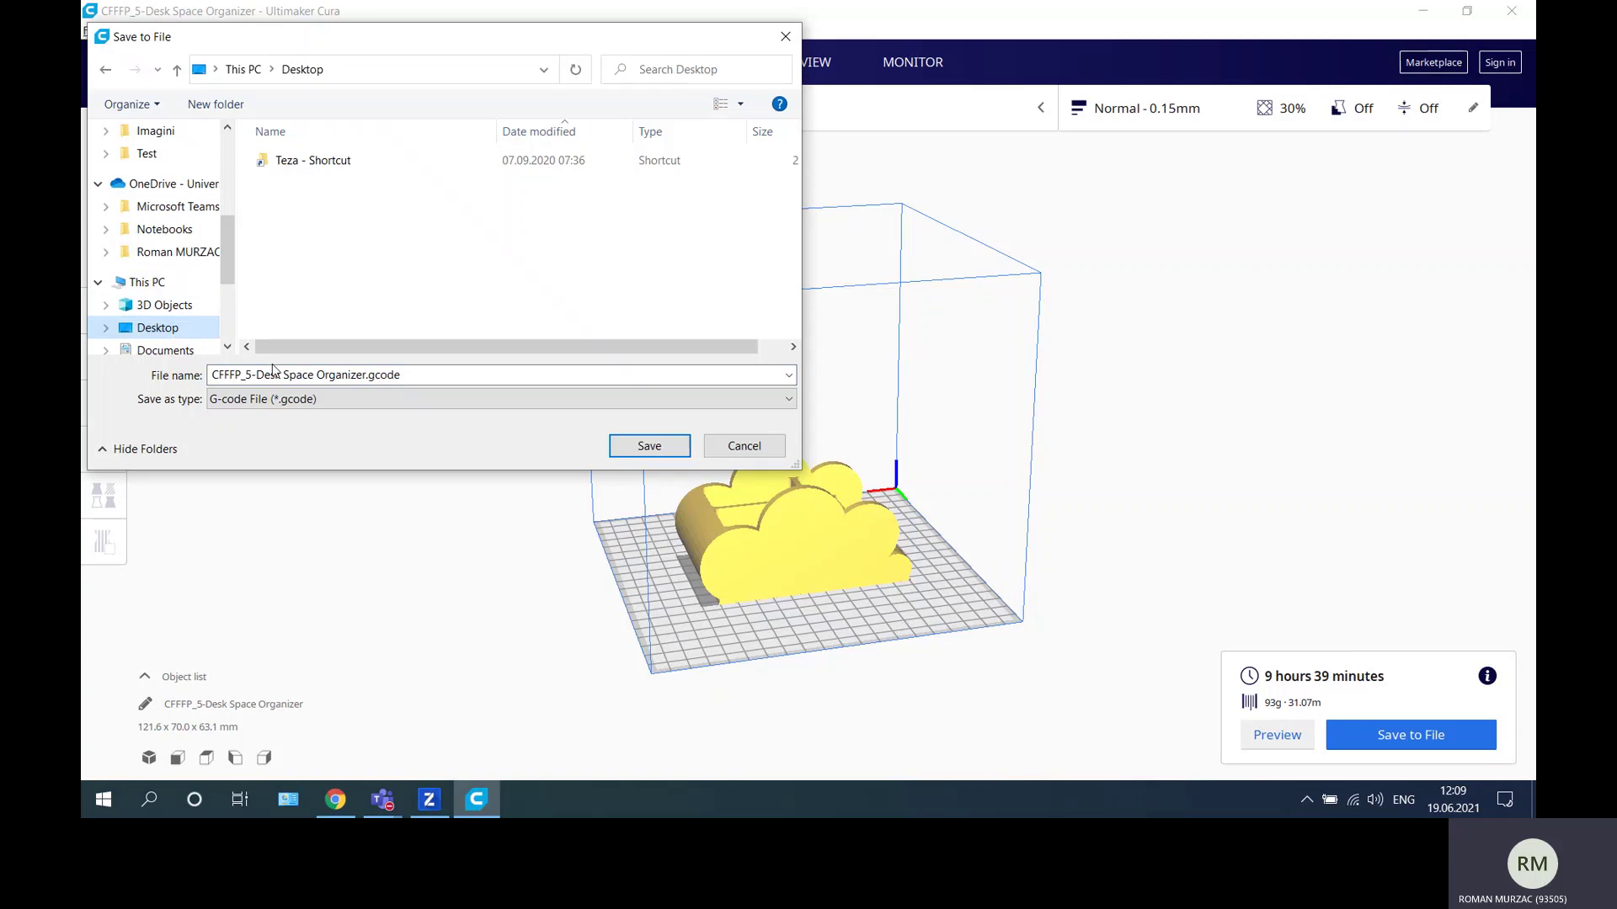
left_click_drag(257, 375, 160, 380)
key("BackSpace")
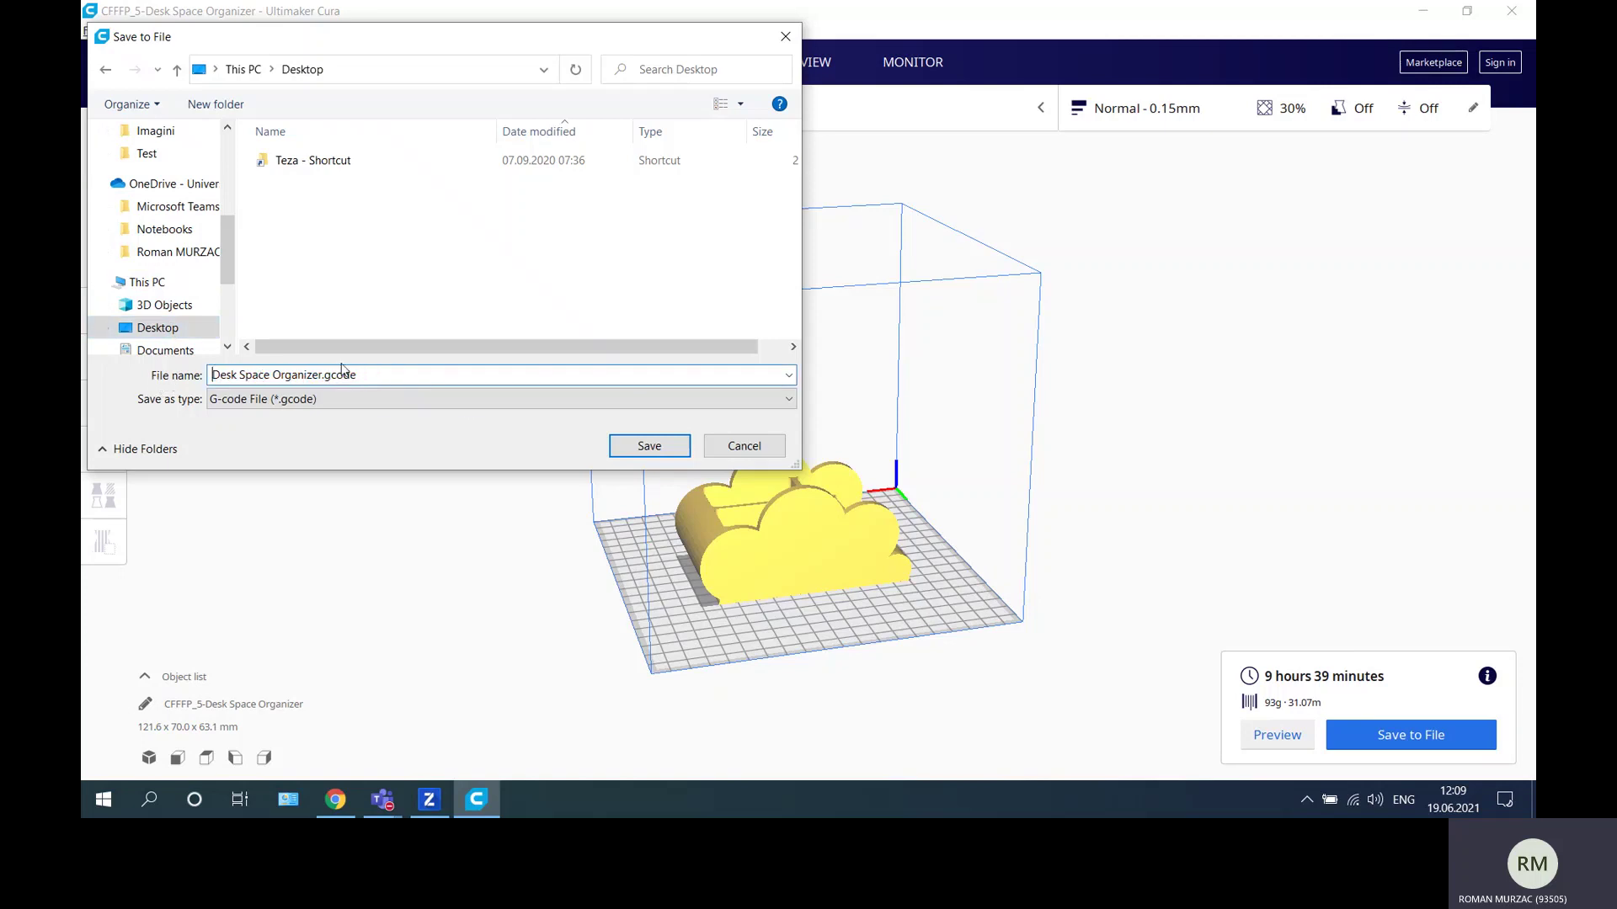
left_click(662, 452)
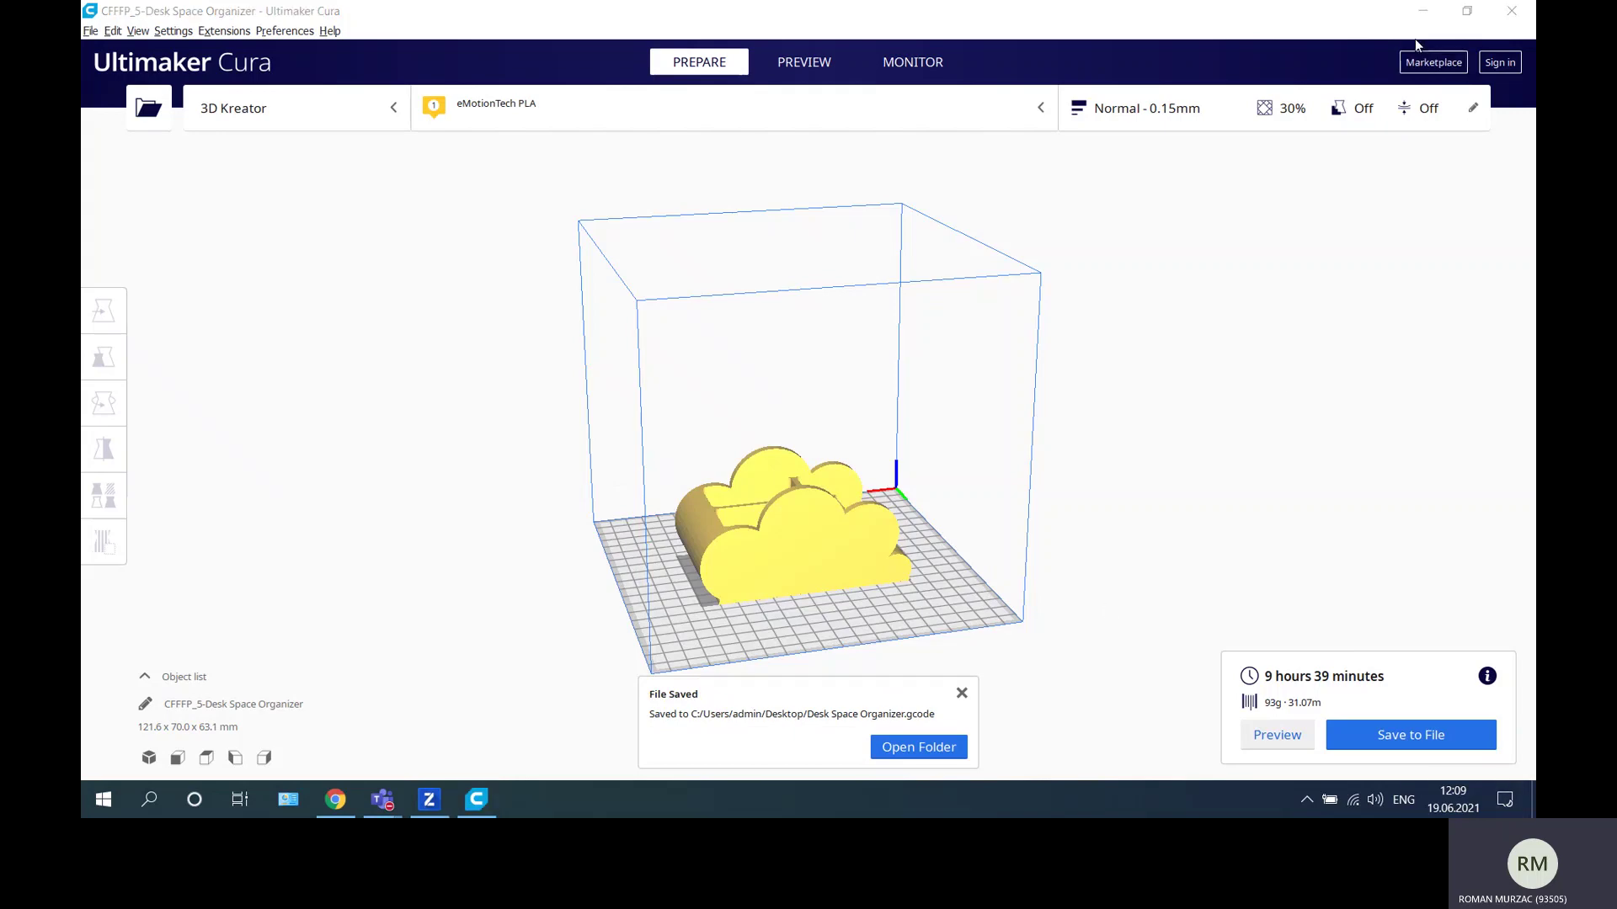
Minimize the open windows and move the Desk Space Organizer.gcode icon to an empty area of the desktop.
left_click(1414, 14)
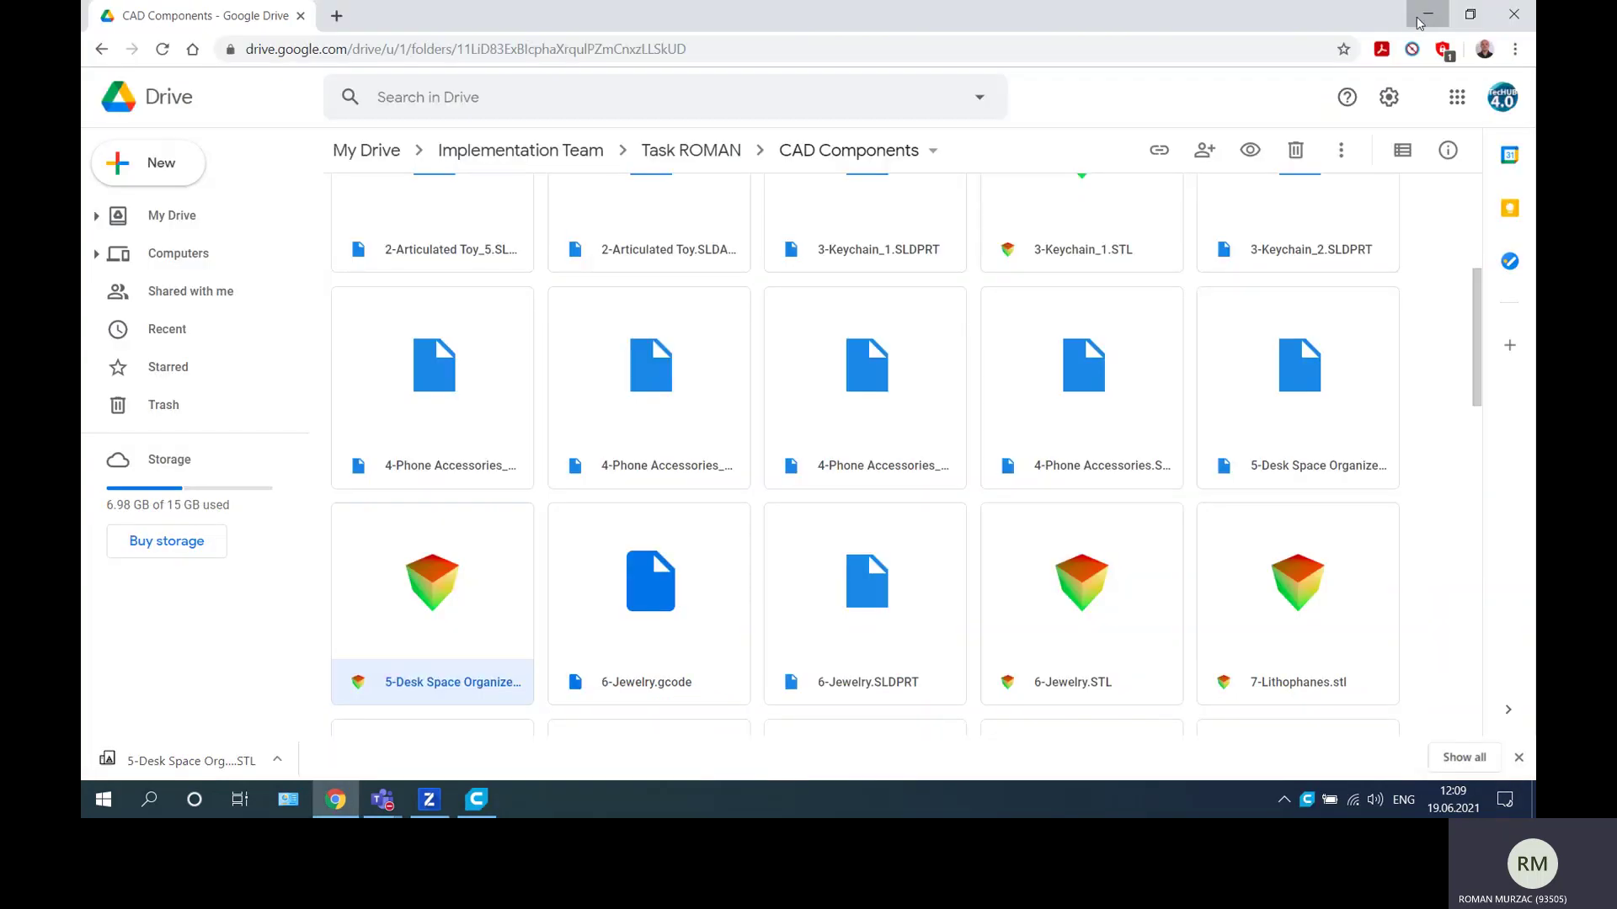
left_click(1426, 15)
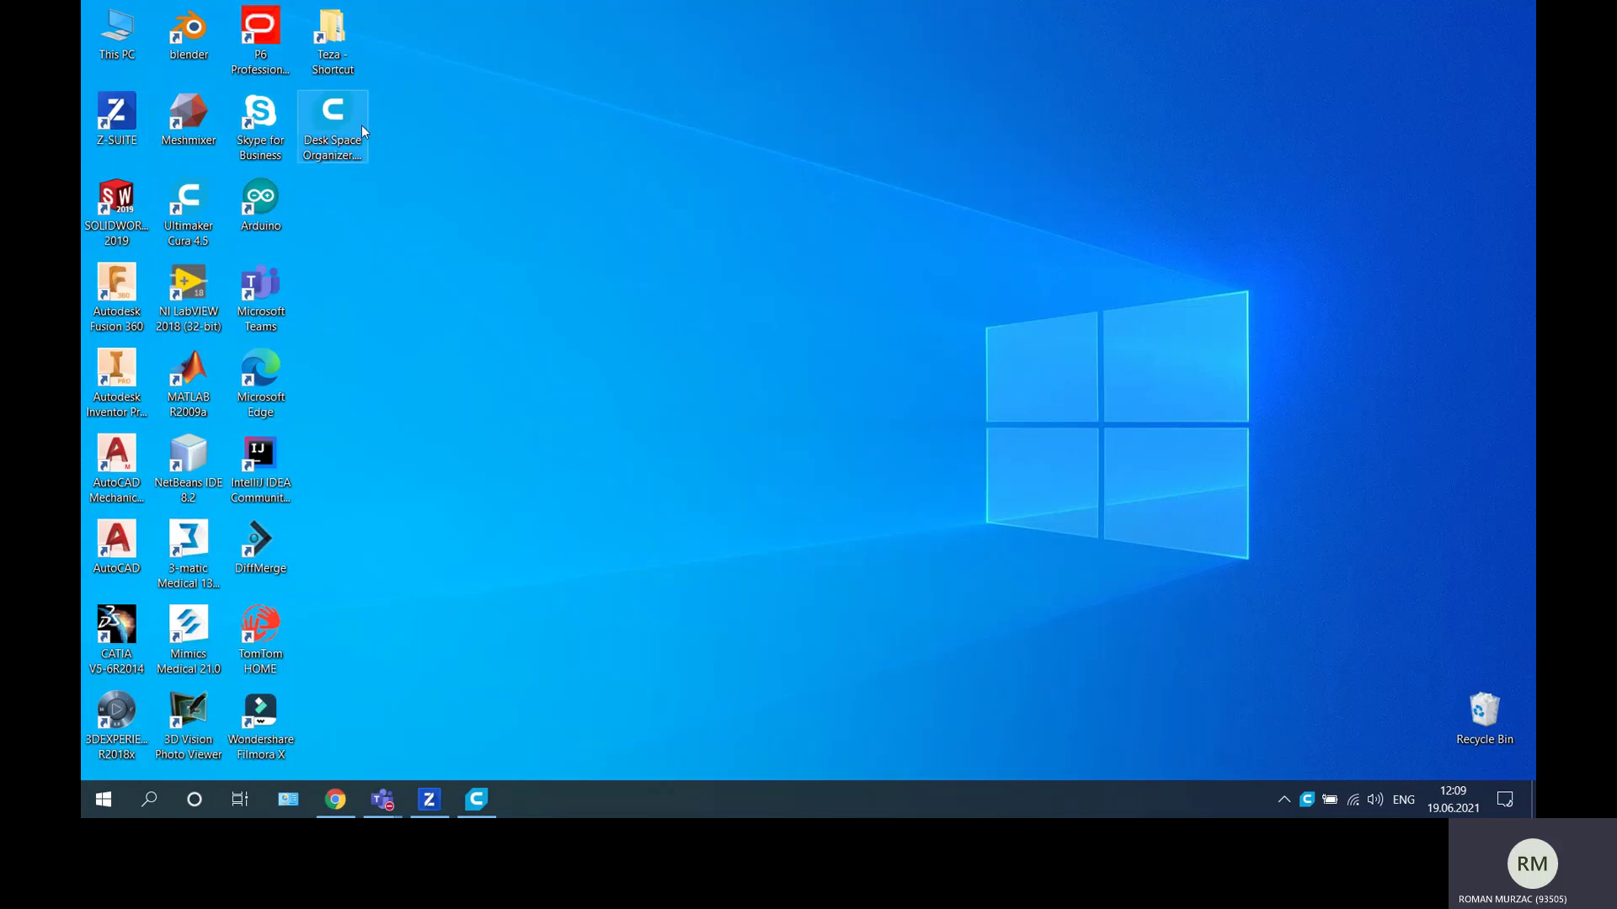
left_click_drag(361, 125, 871, 74)
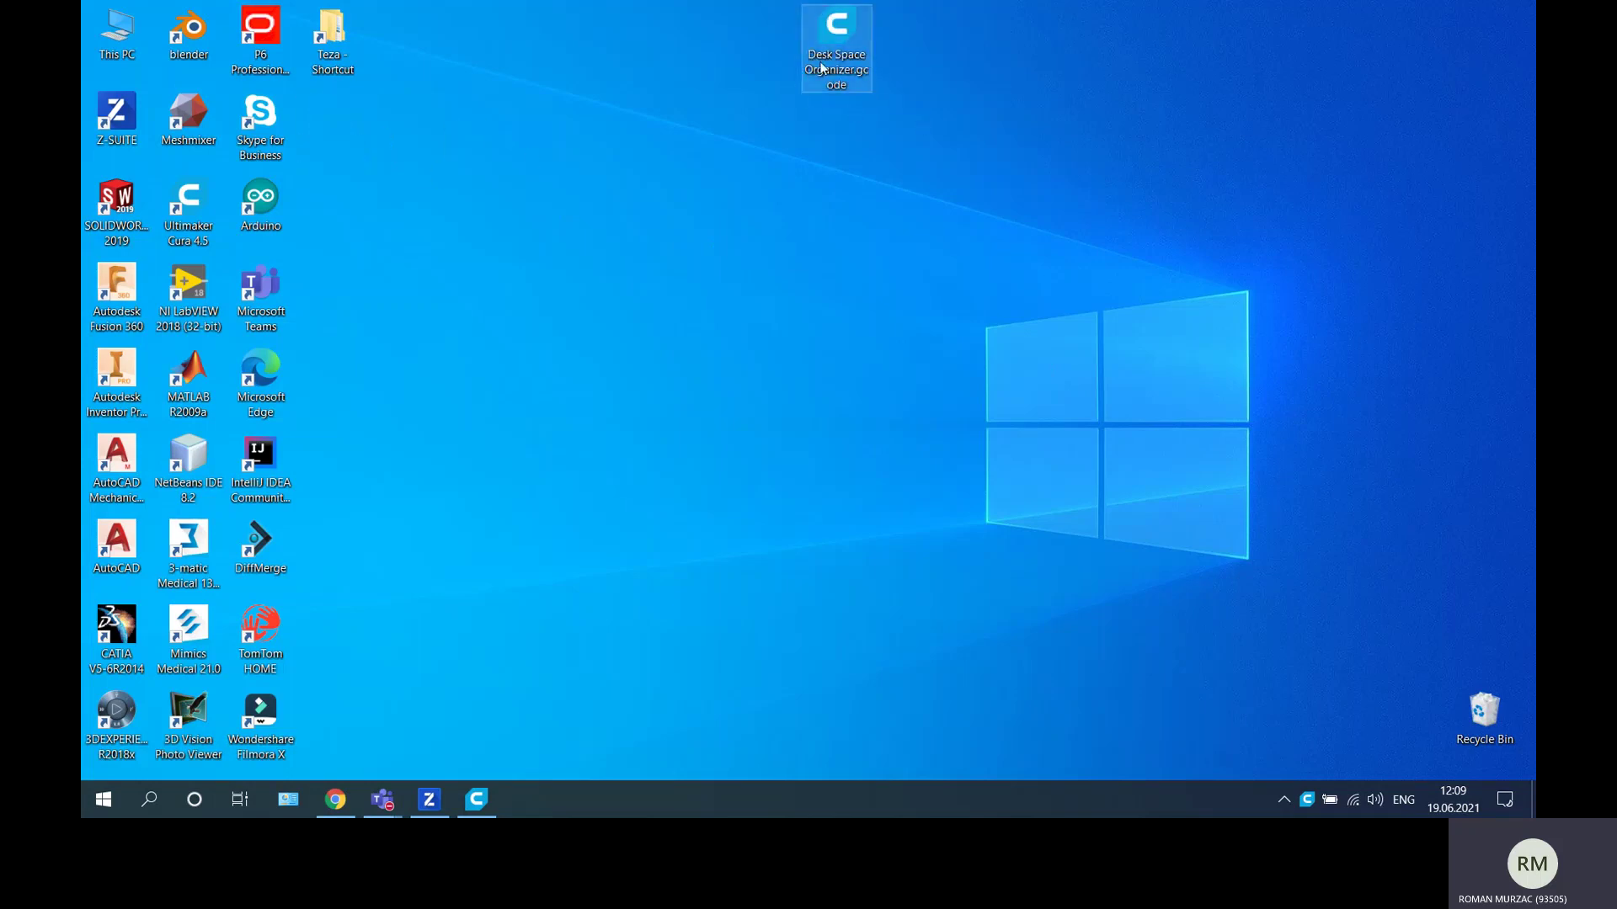
left_click(491, 716)
Switch to Z-SUITE, decline the update, and start a new project for the Zortrax M300 Plus printer.
left_click(430, 800)
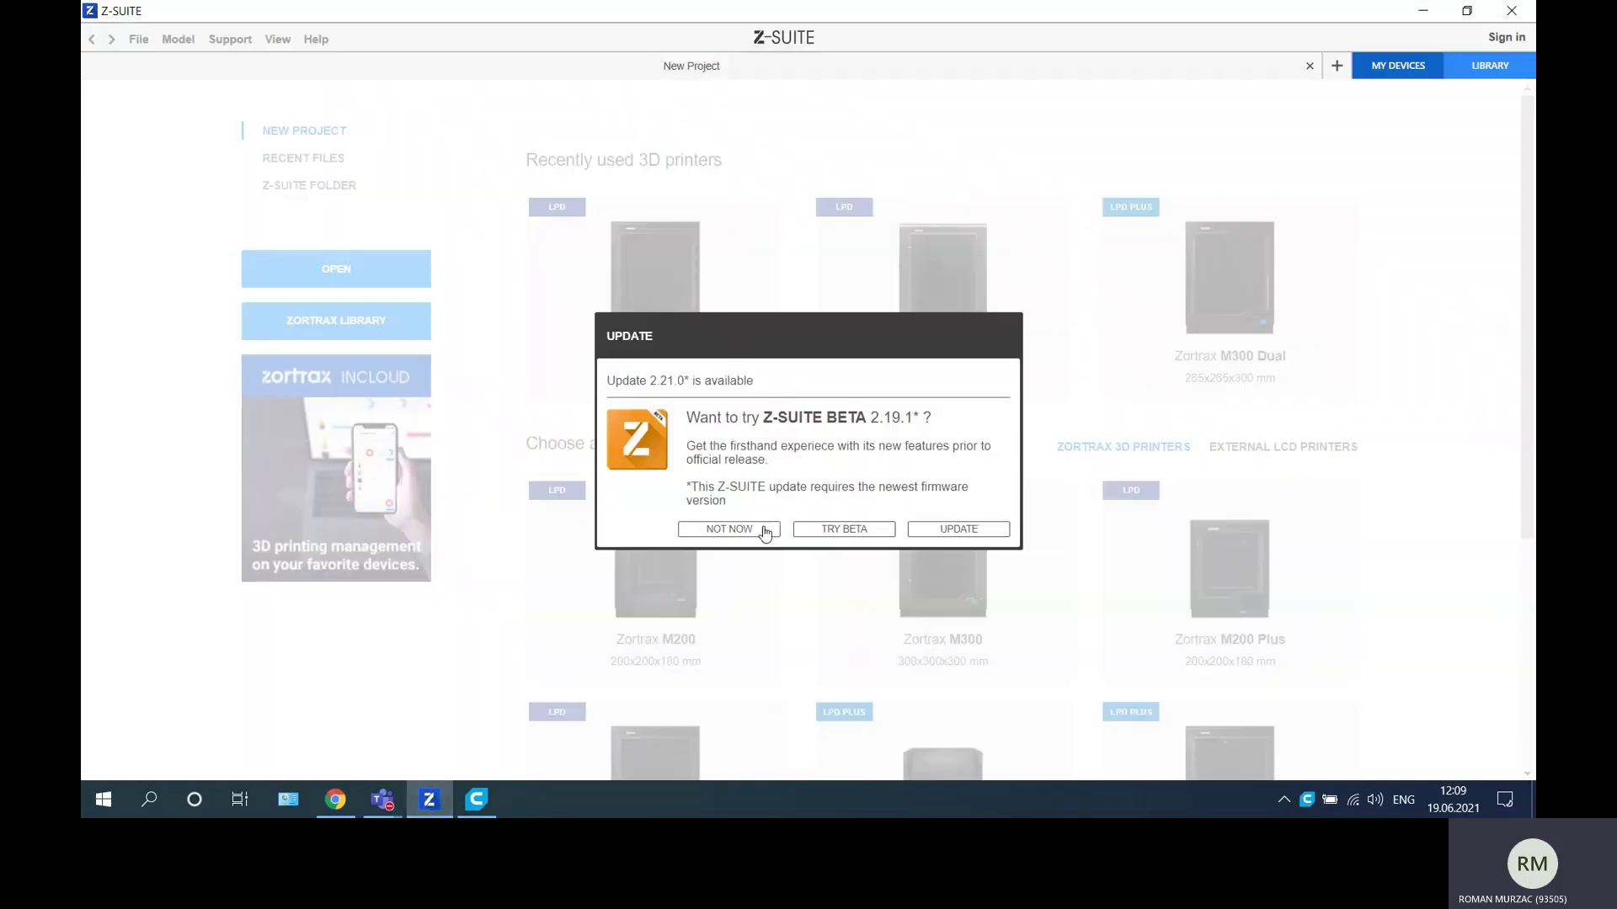
left_click(729, 529)
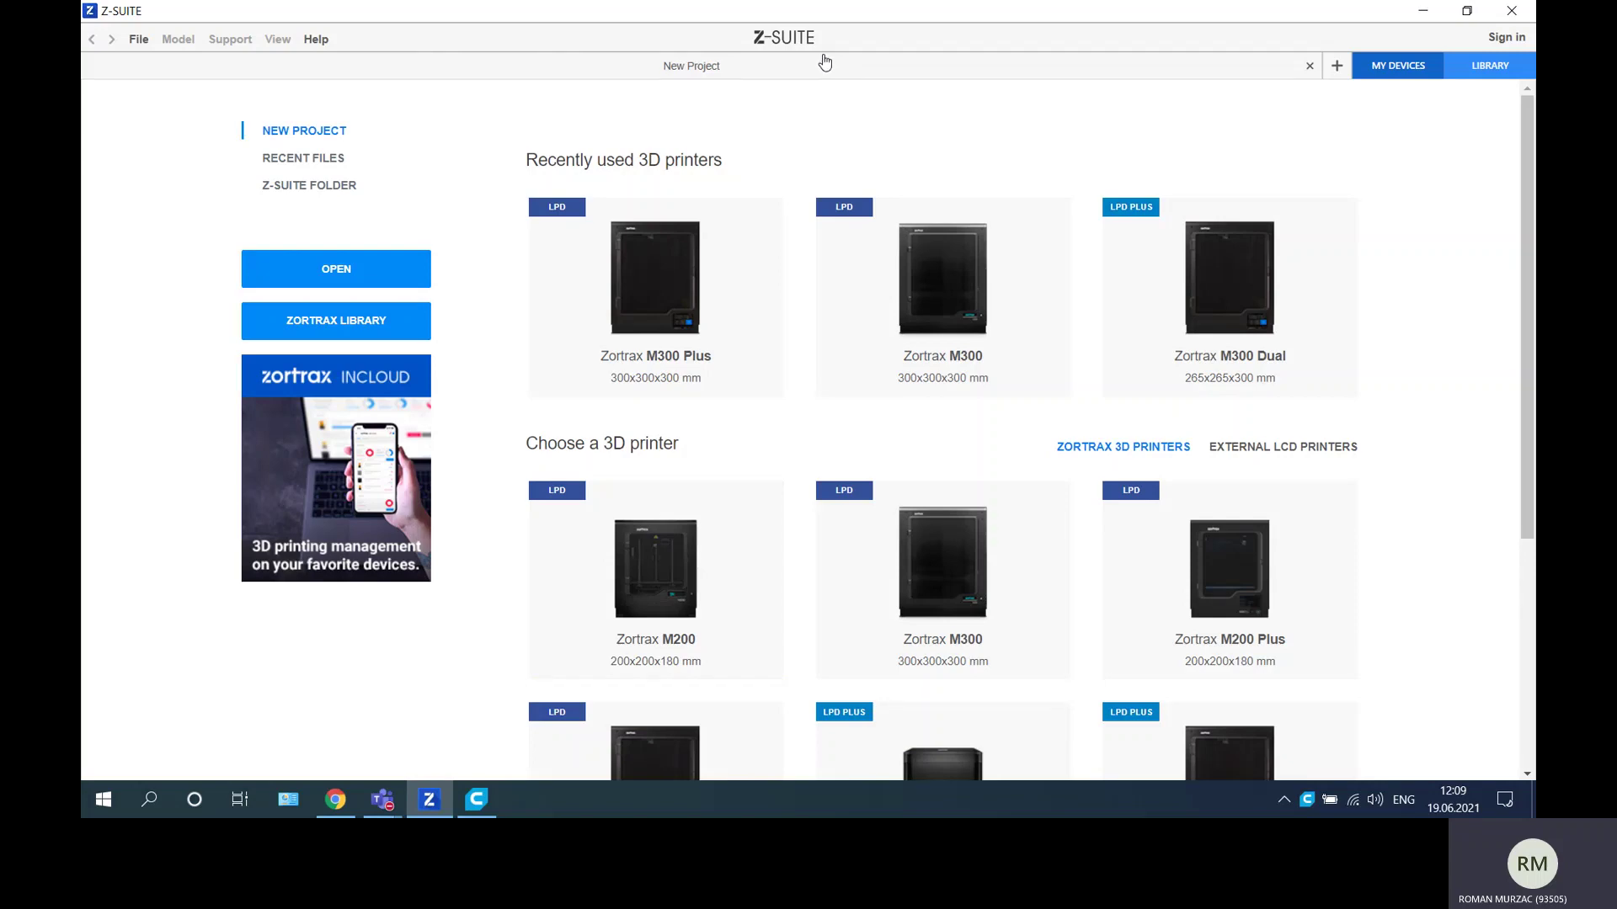
mouse_move(684, 278)
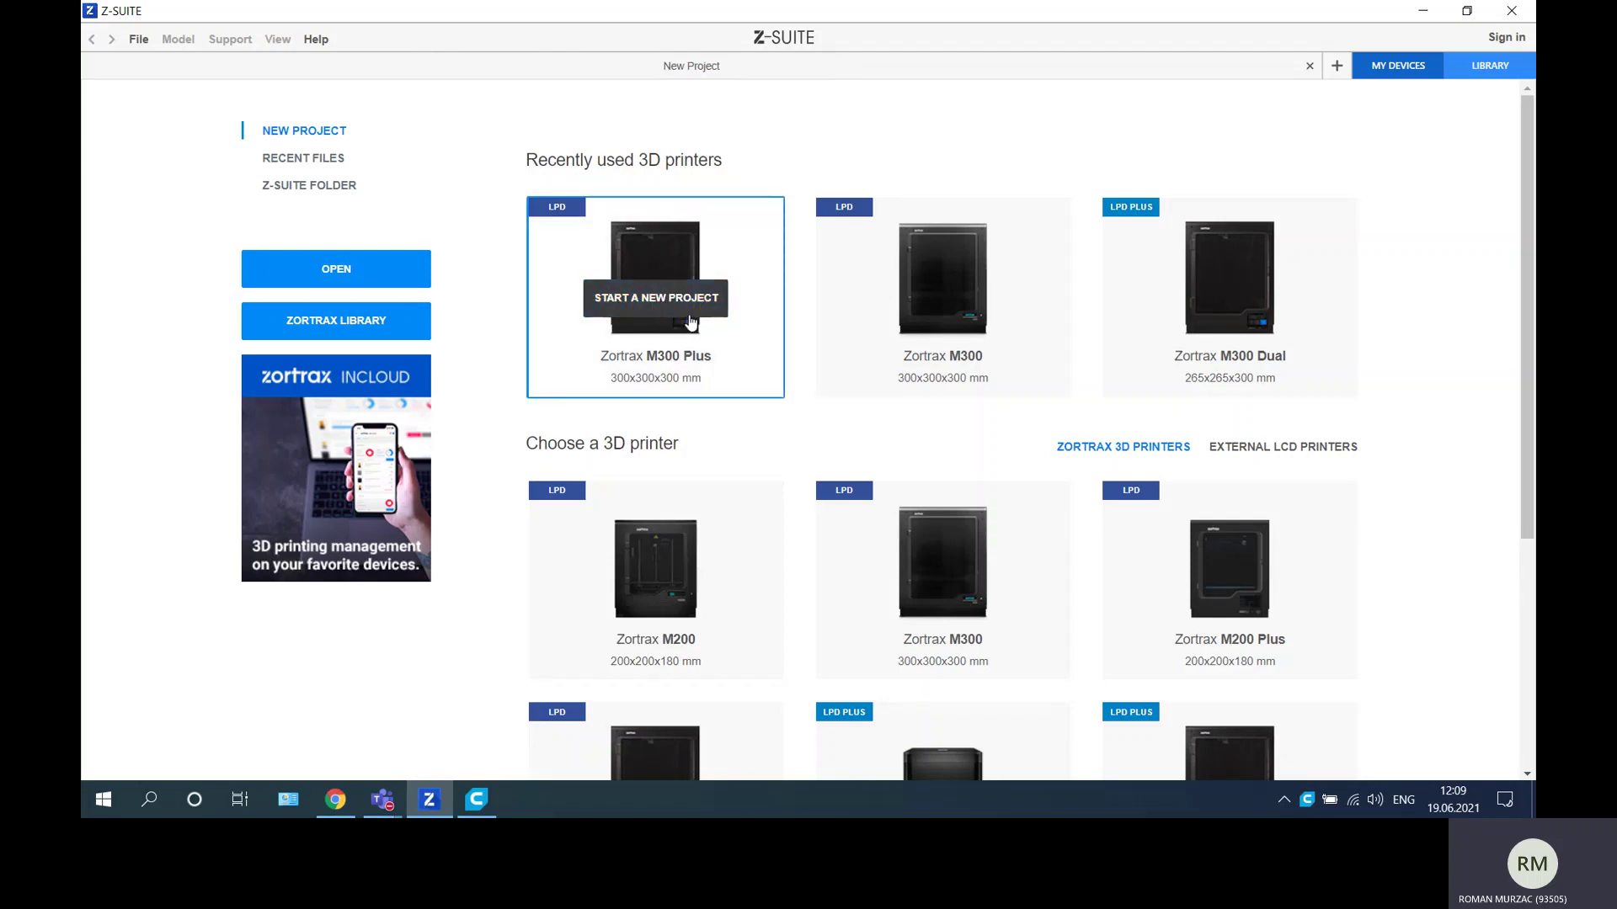
left_click(671, 304)
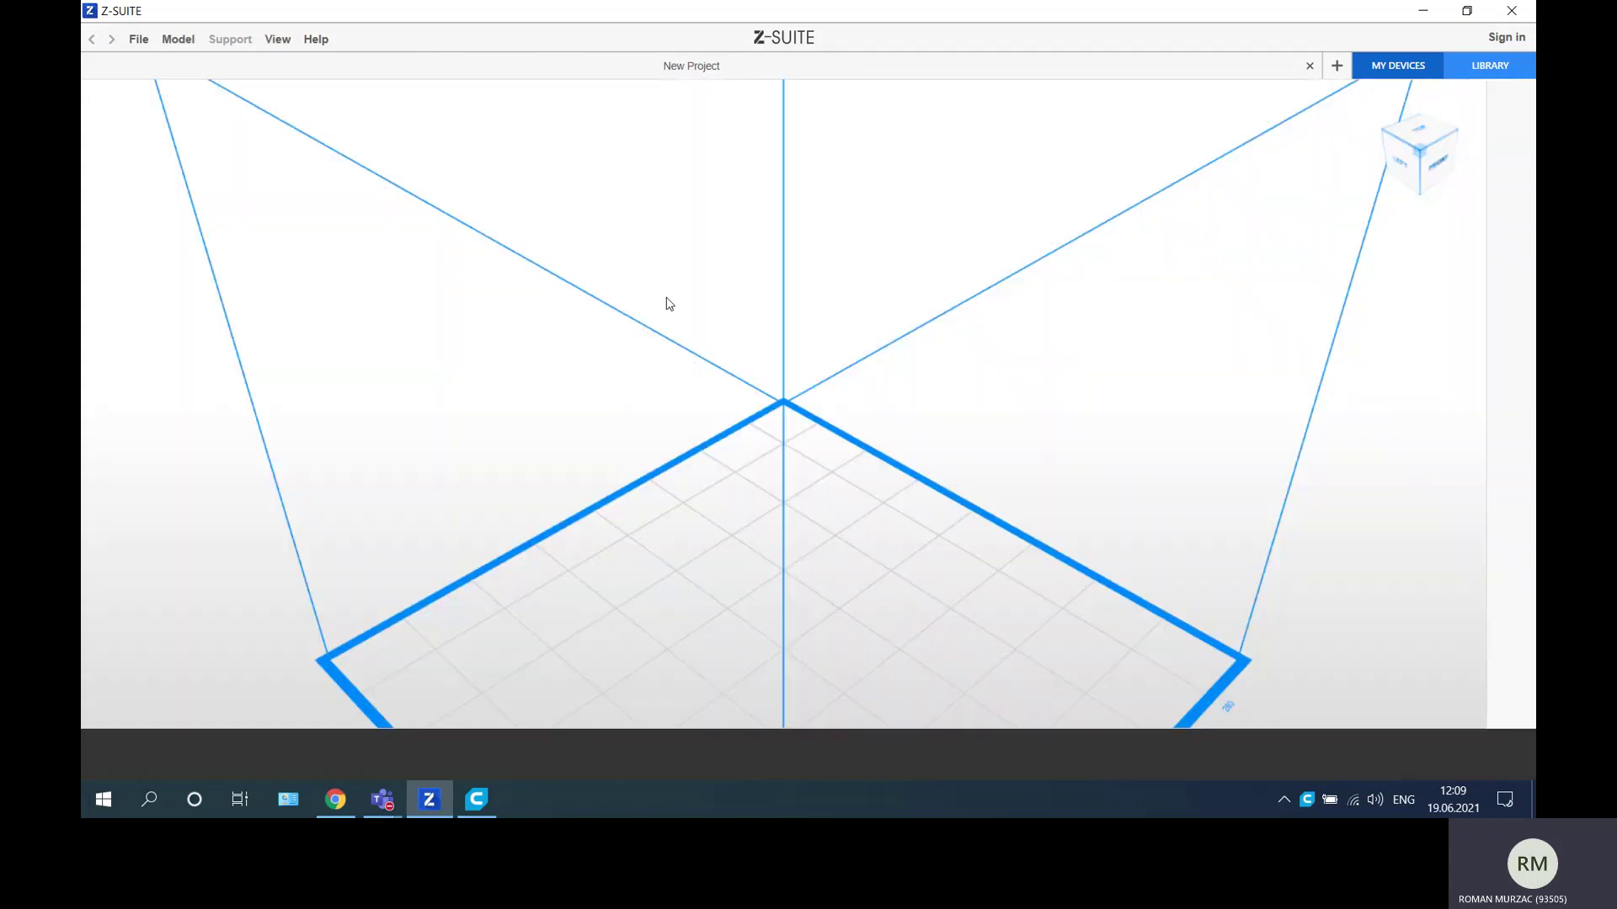
Import 5-Desk Space Organizer.STL from the Downloads folder into the new project.
left_click(813, 515)
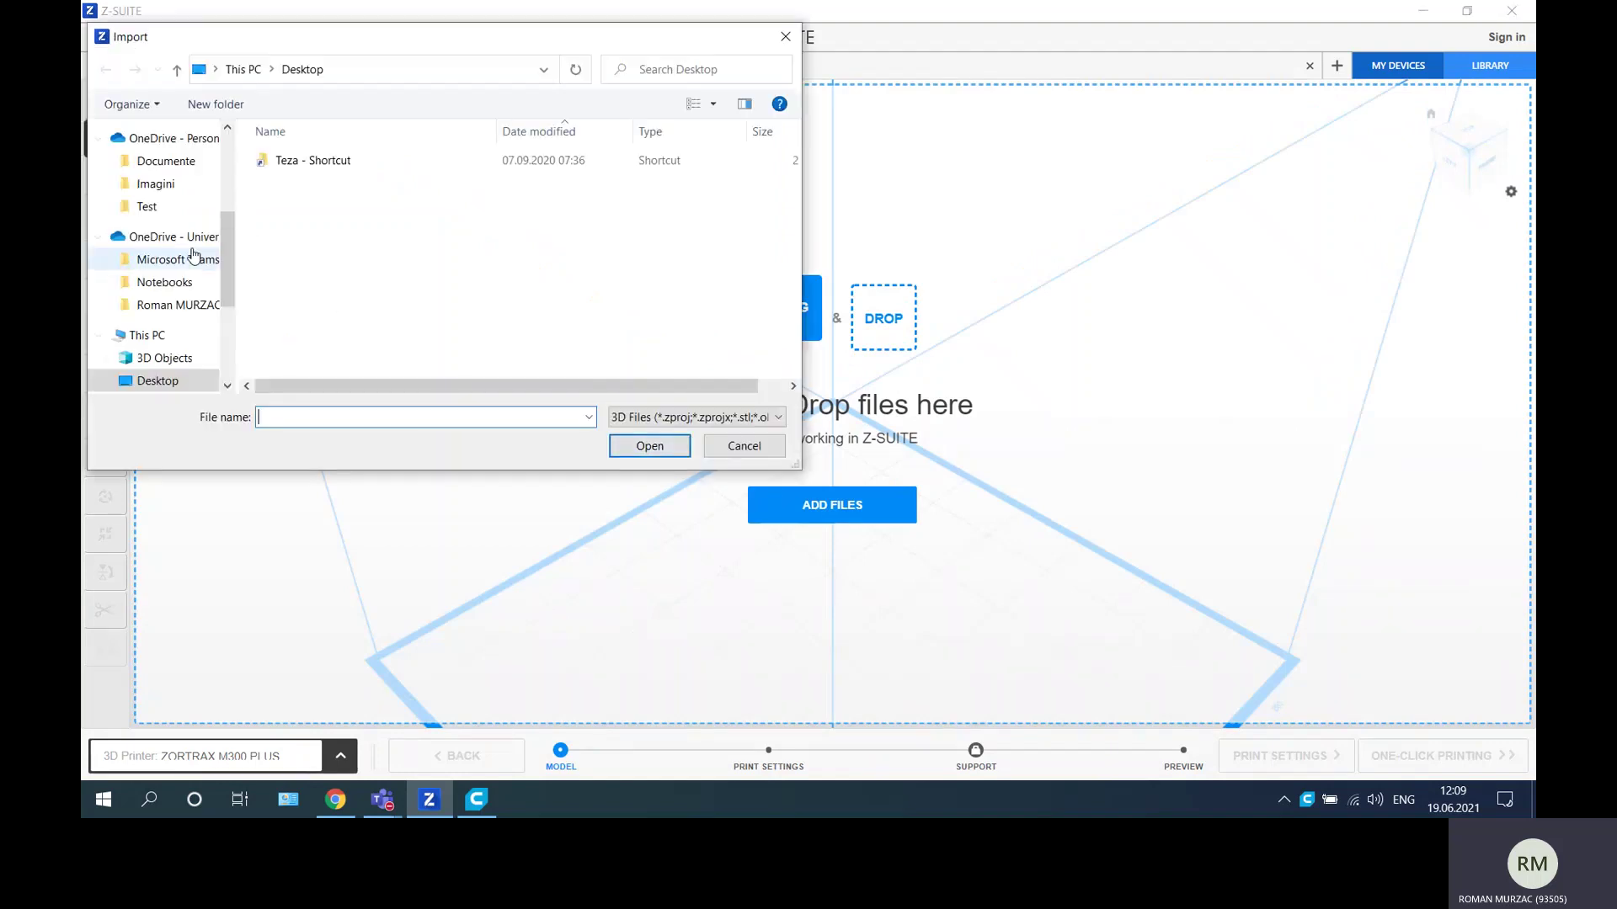
scroll(164, 354, "down", 1)
left_click(174, 379)
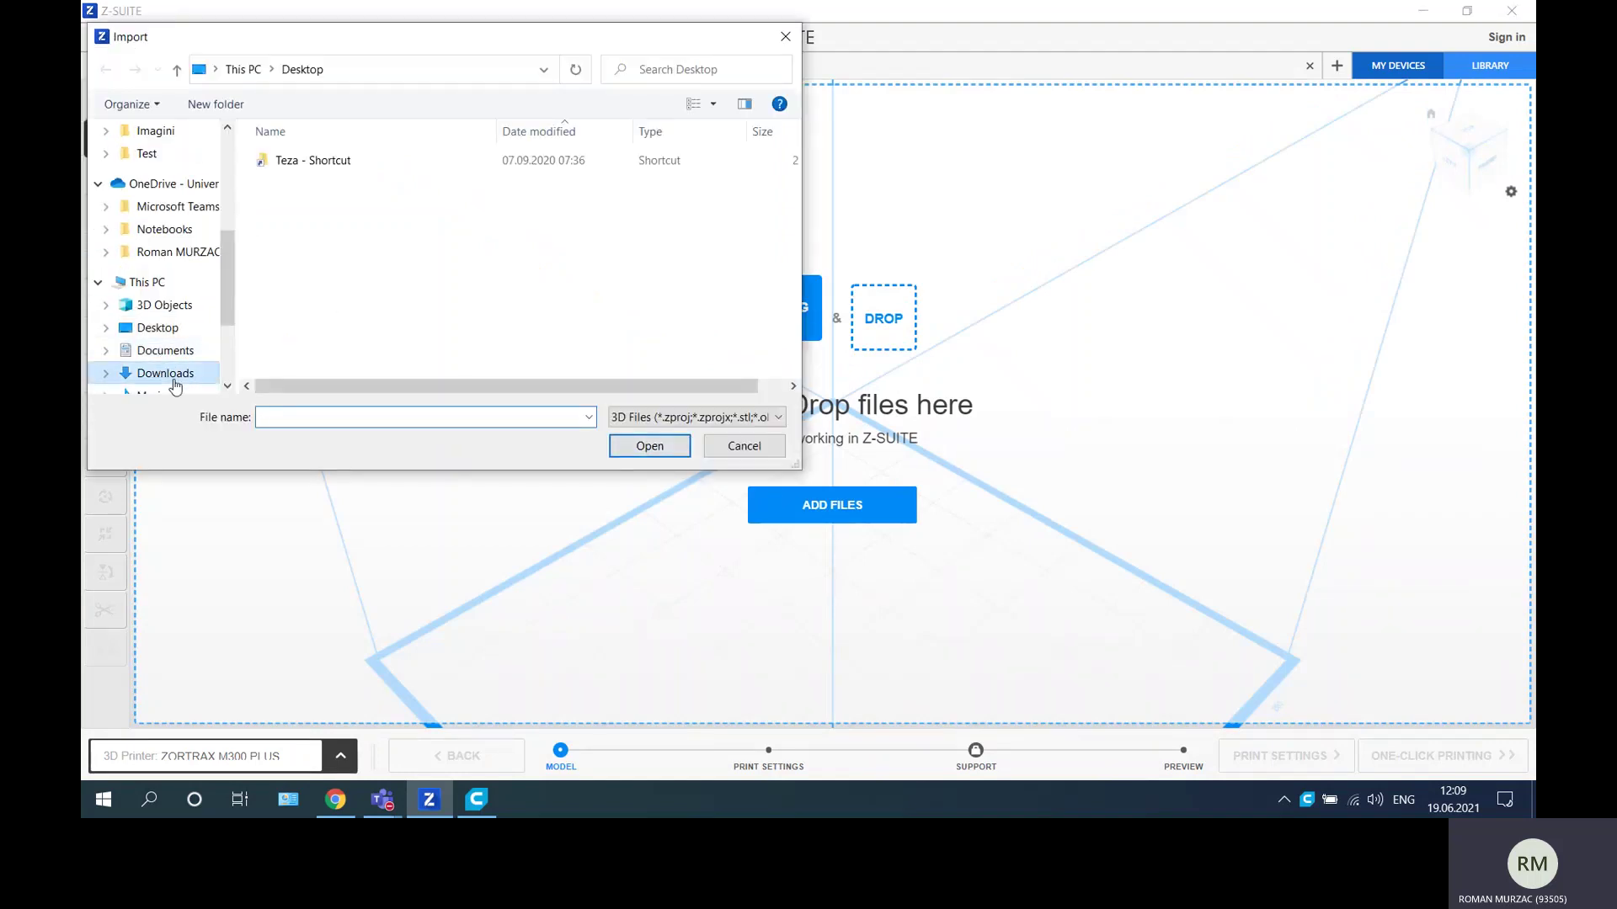
left_click(301, 211)
left_click(659, 453)
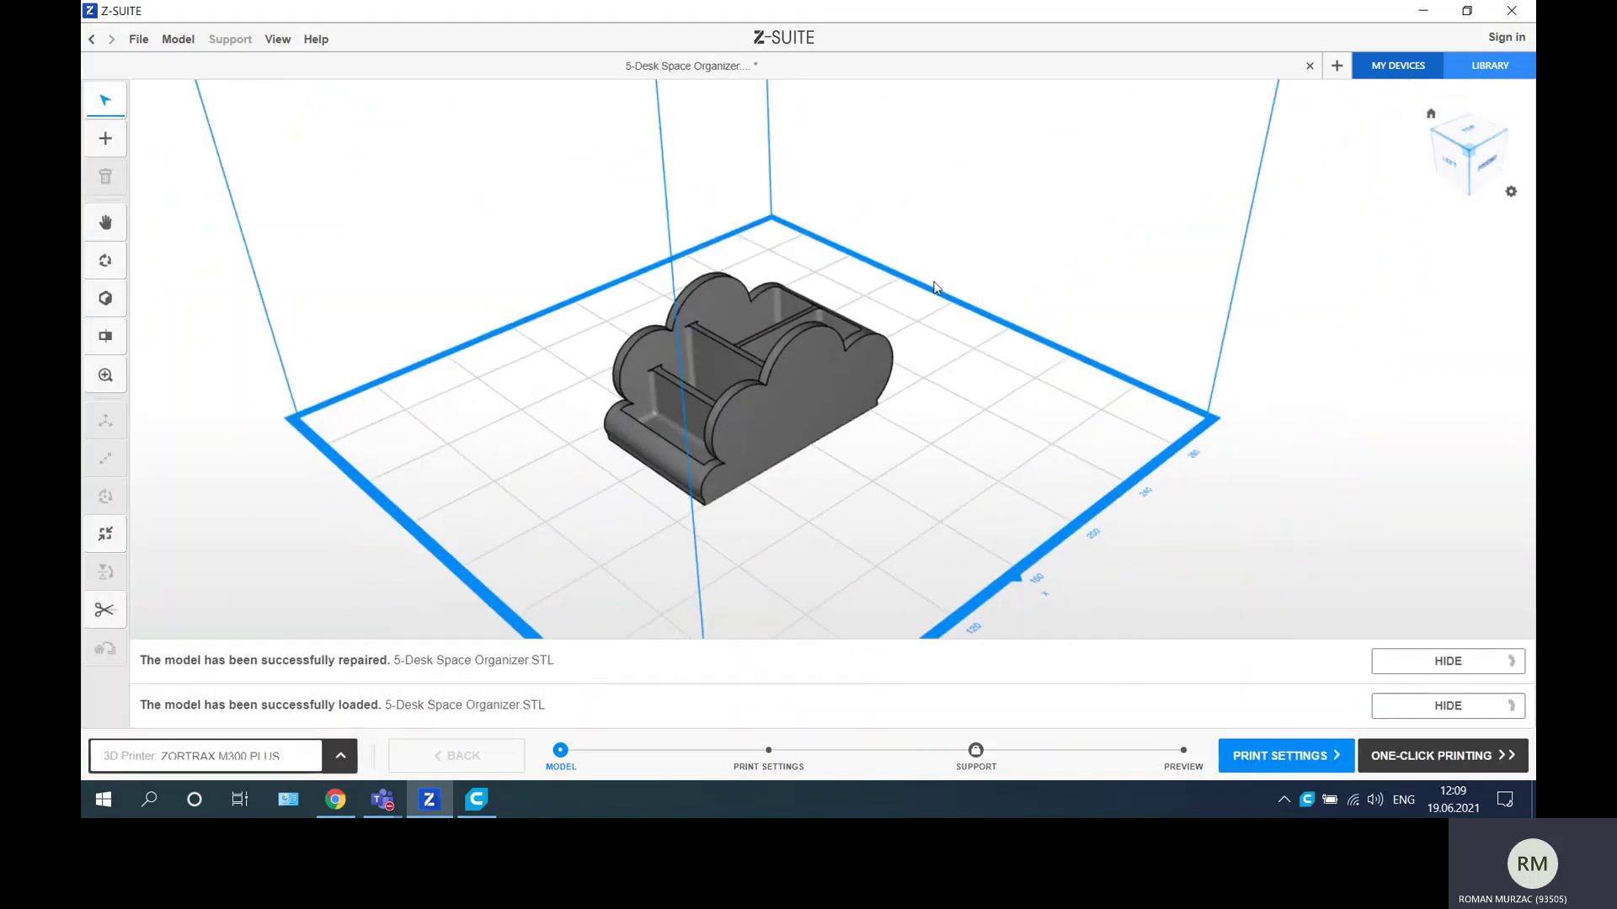
left_click_drag(935, 288, 1204, 621)
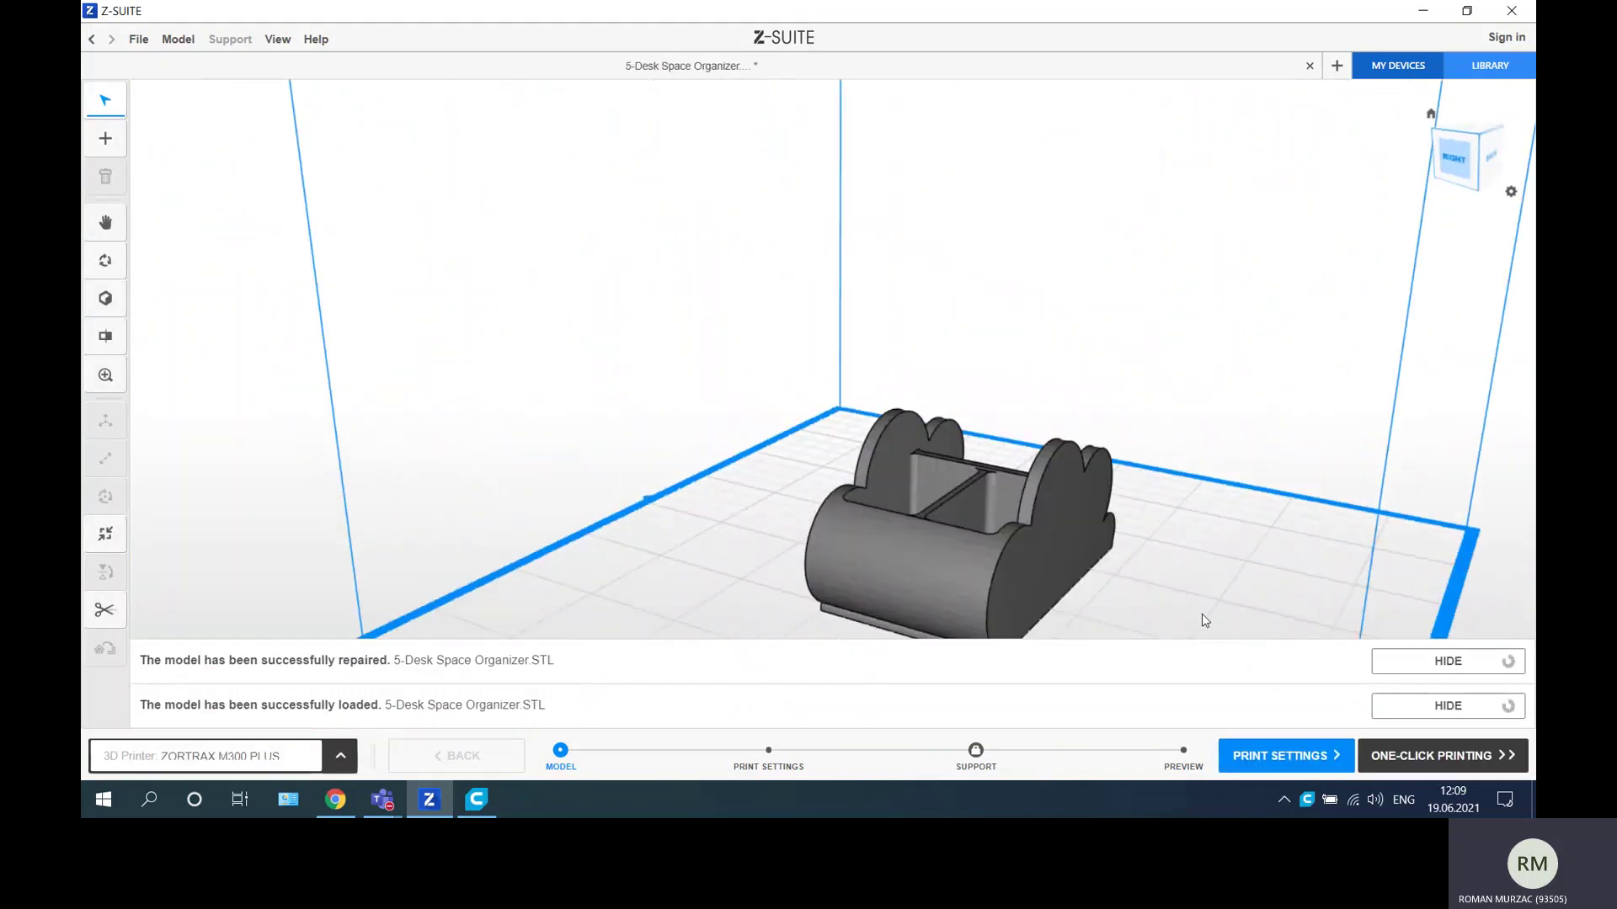
right_click_drag(1194, 527, 1003, 498)
scroll(1003, 498, "up", 4)
right_click_drag(1034, 416, 571, 419)
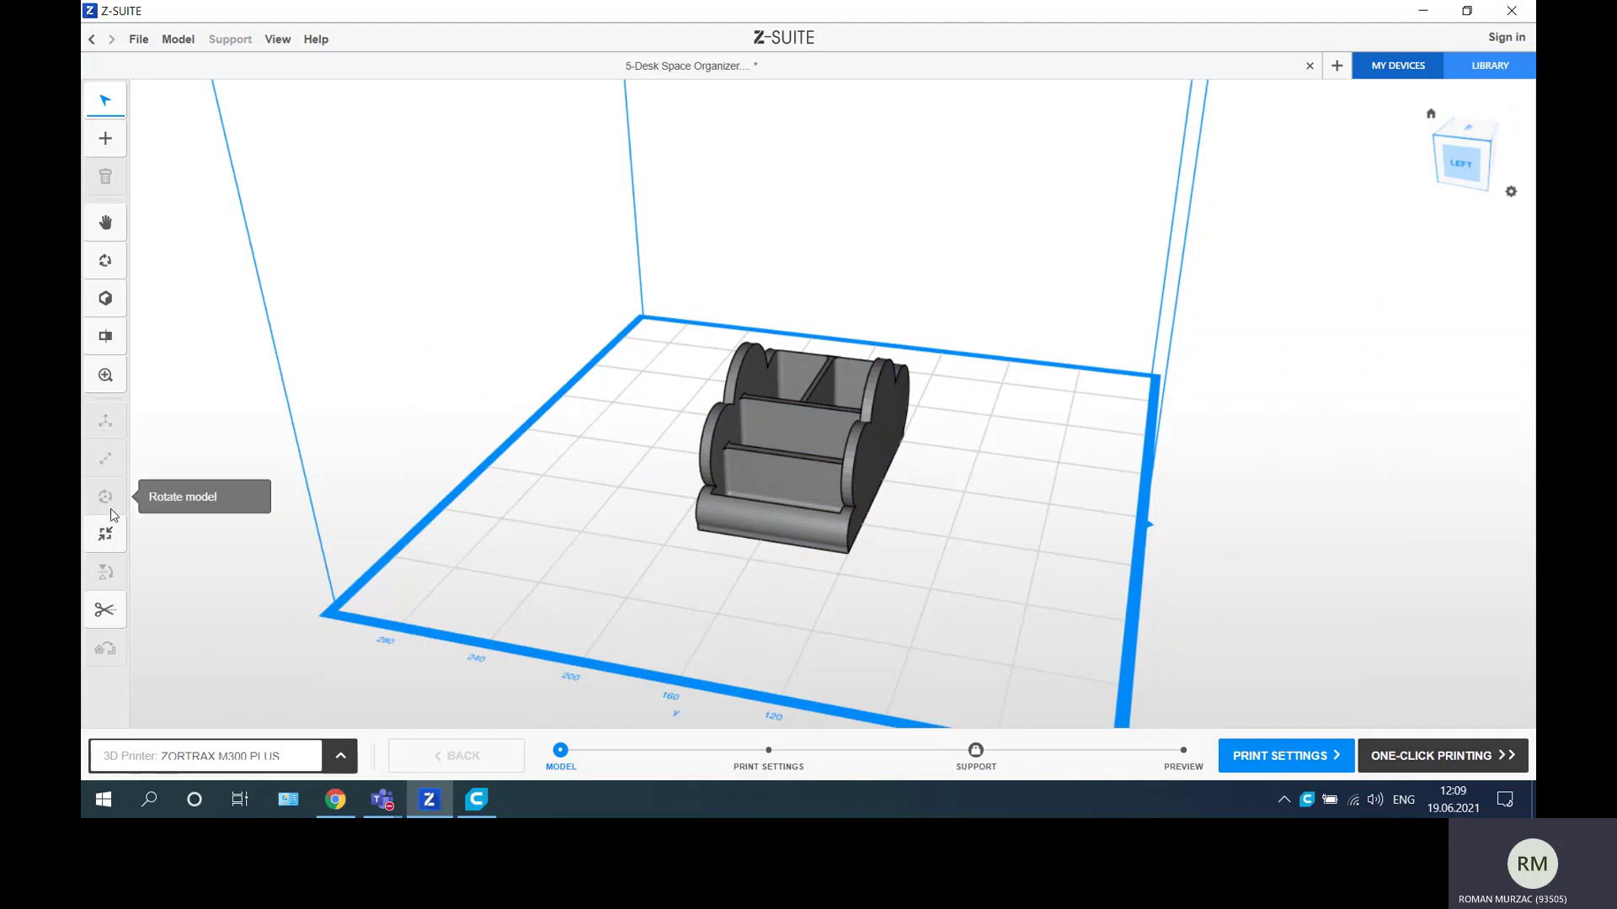
Move the organizer to about X 143, Y 133 mm on the platform and re-center it.
left_click(842, 454)
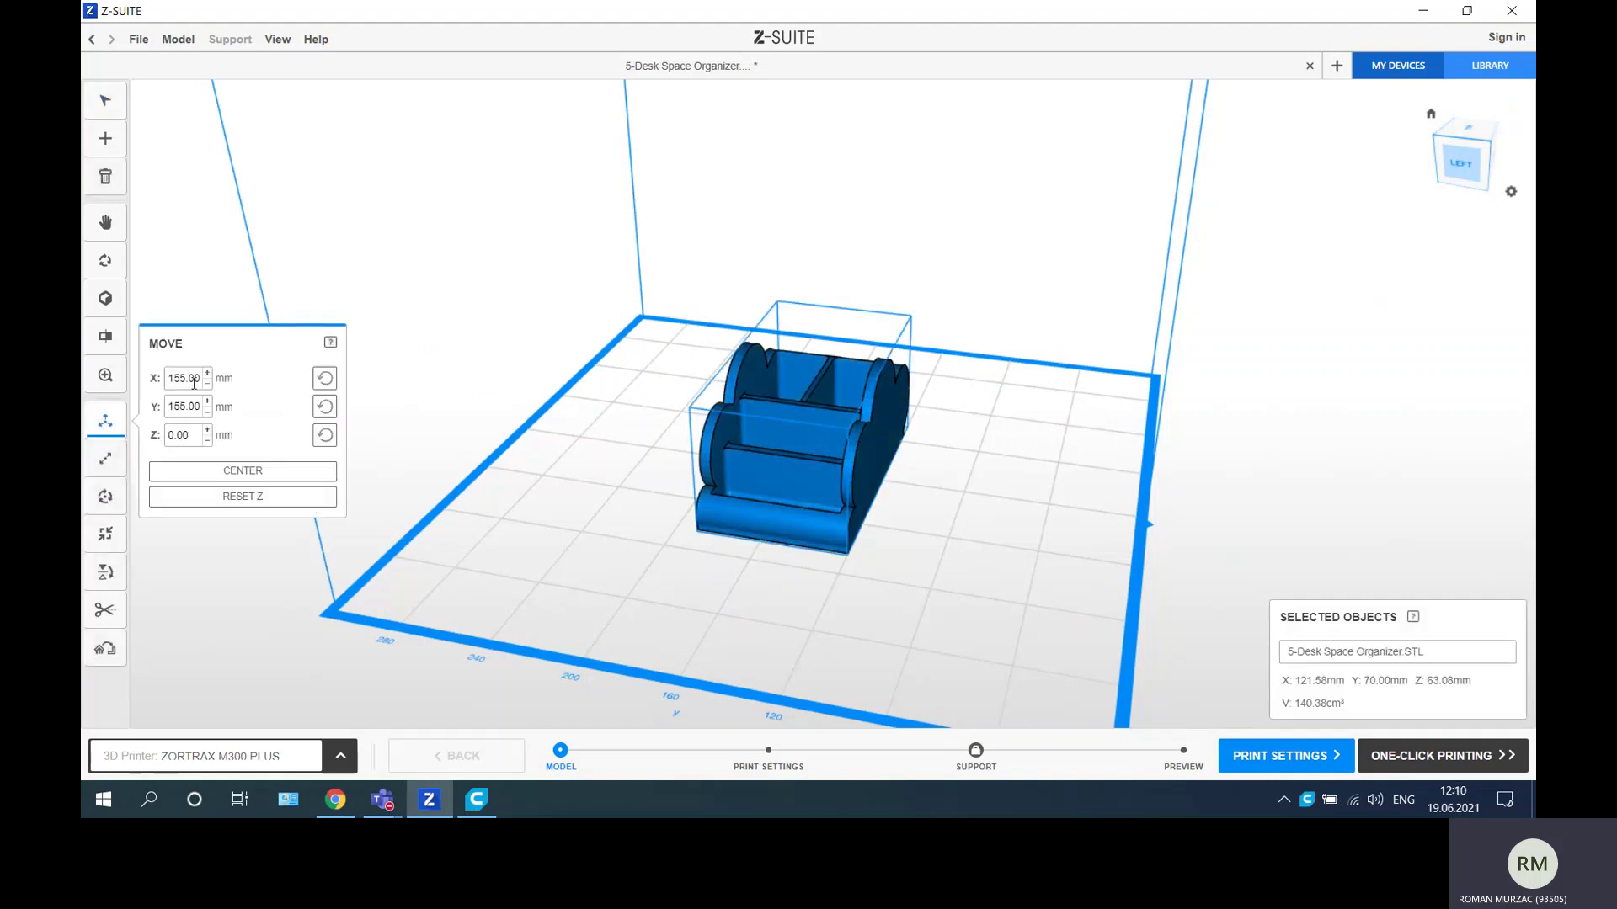
left_click_drag(780, 431, 818, 446)
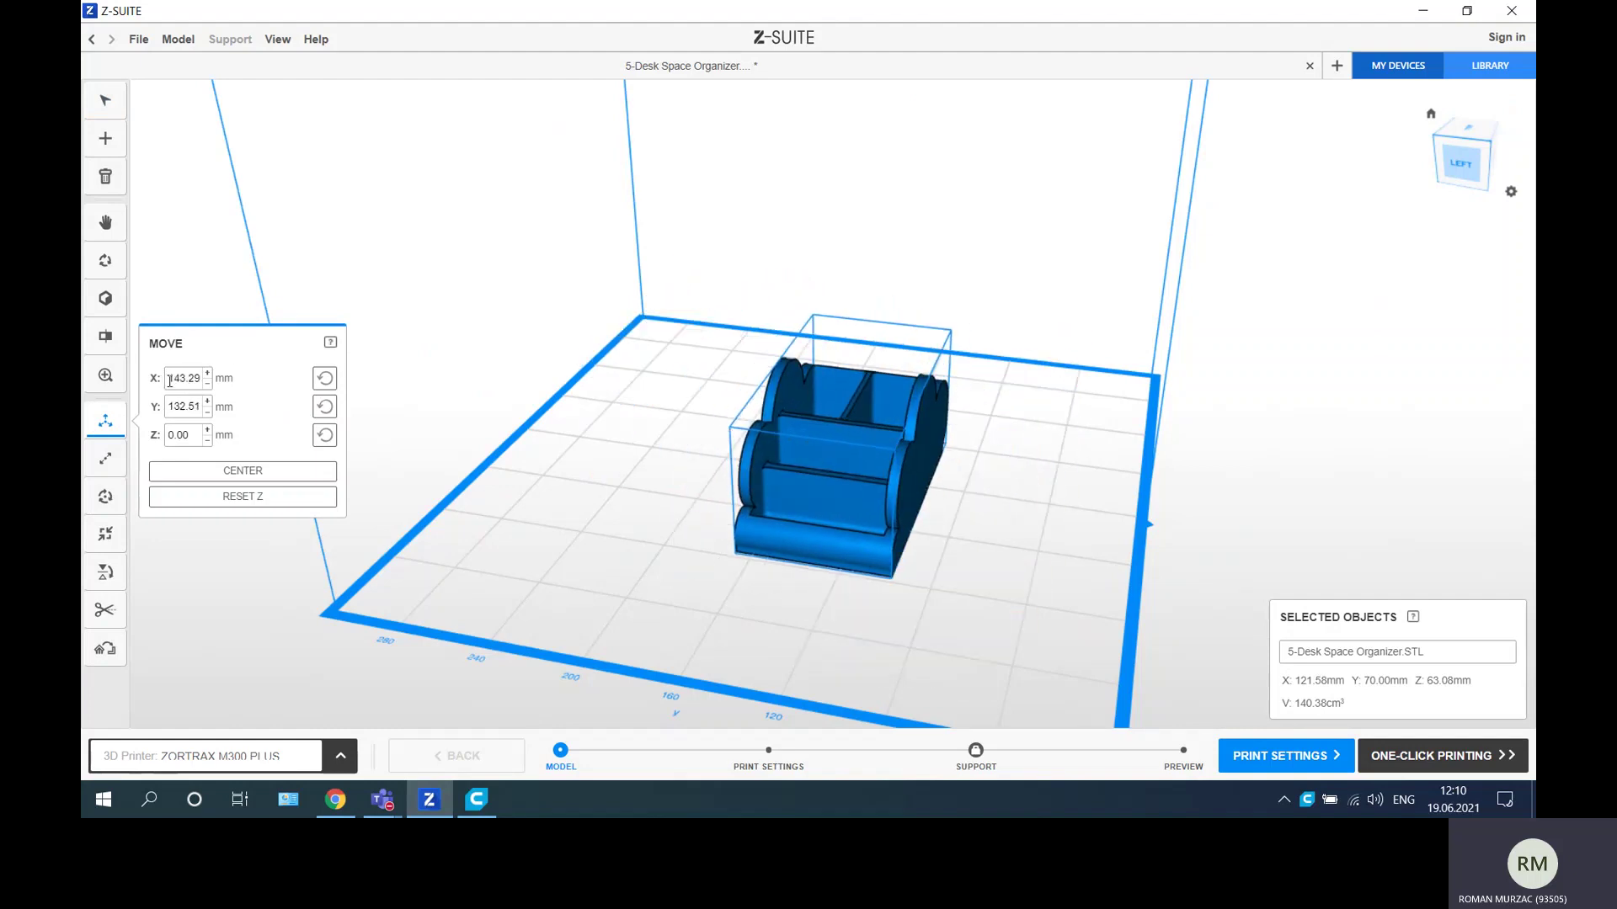
left_click(244, 504)
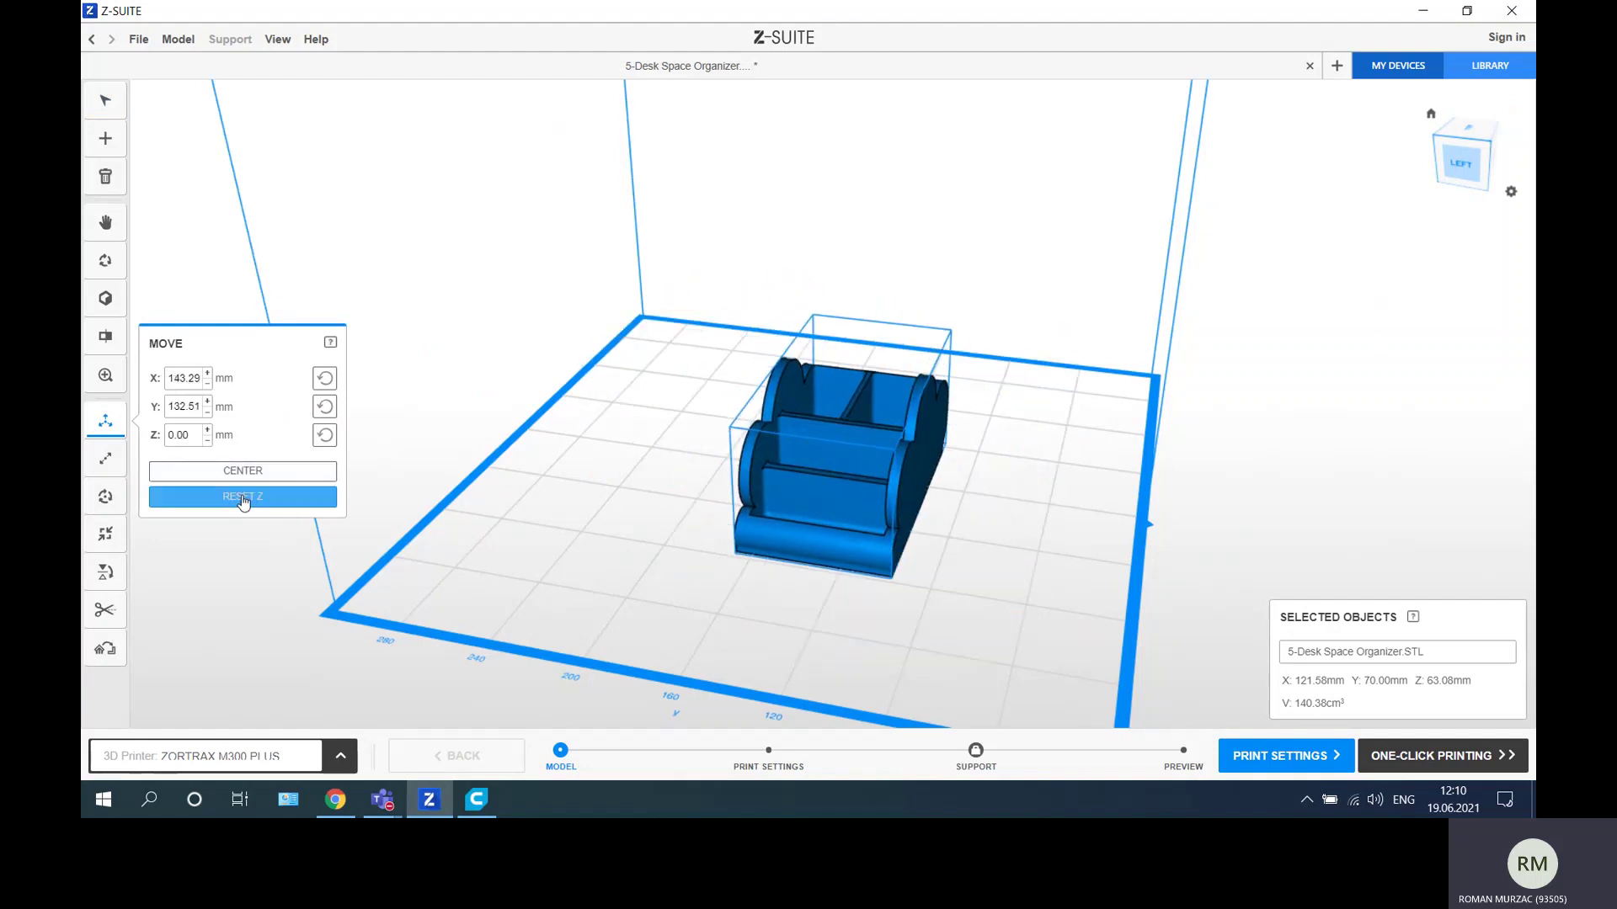
left_click(251, 472)
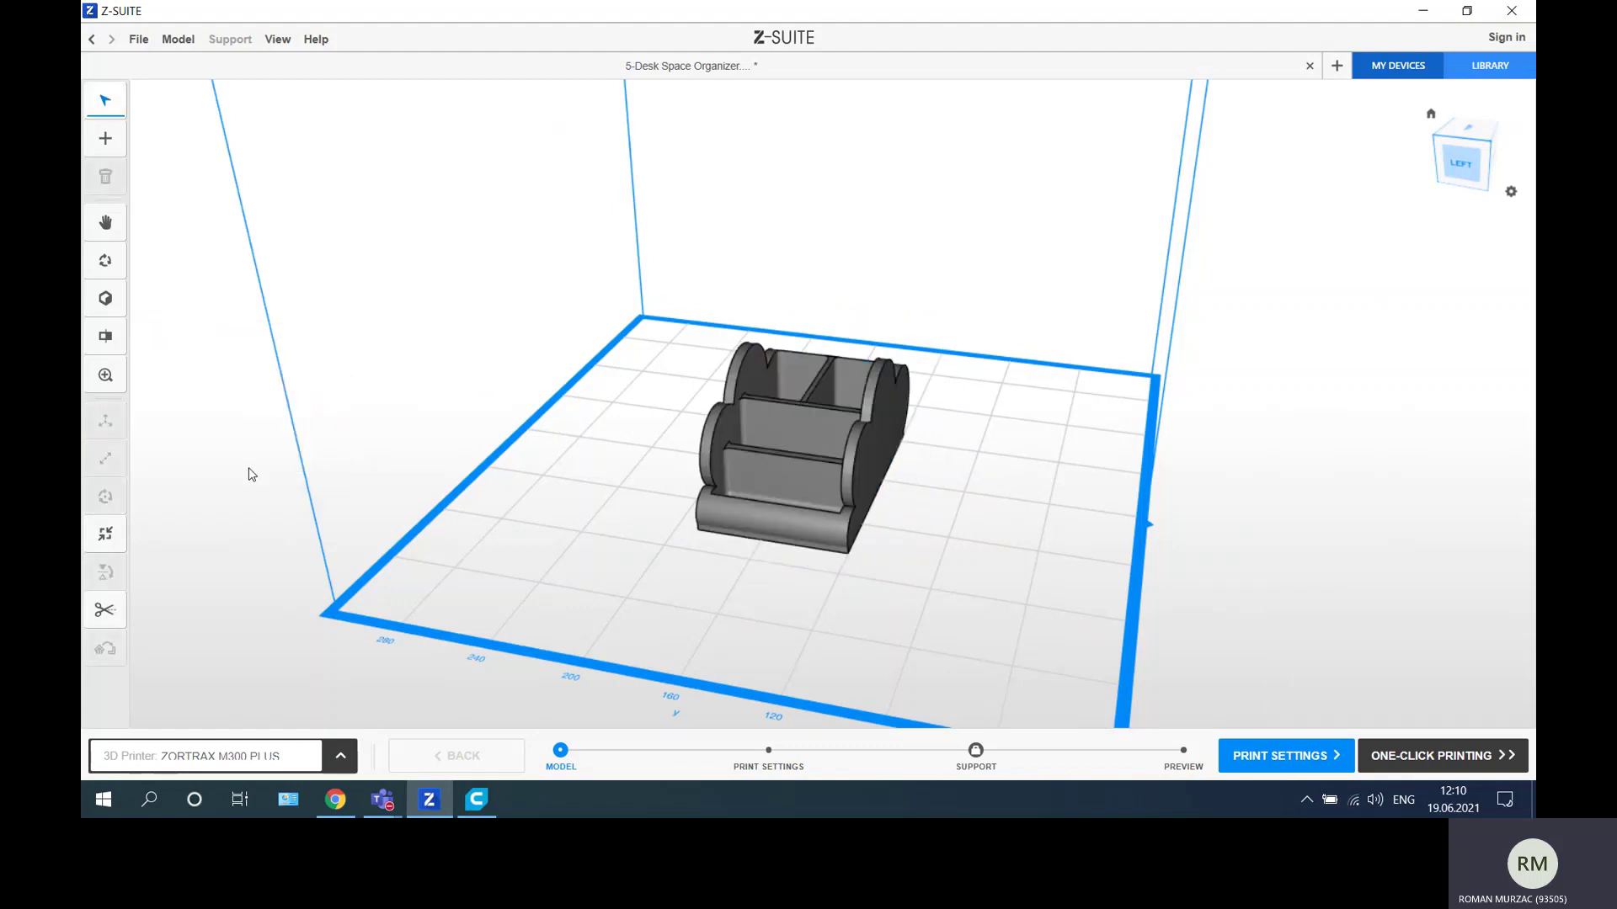
Move the organizer to about X 164, Y 174 mm and raise it to Z 9 mm above the platform.
left_click(850, 478)
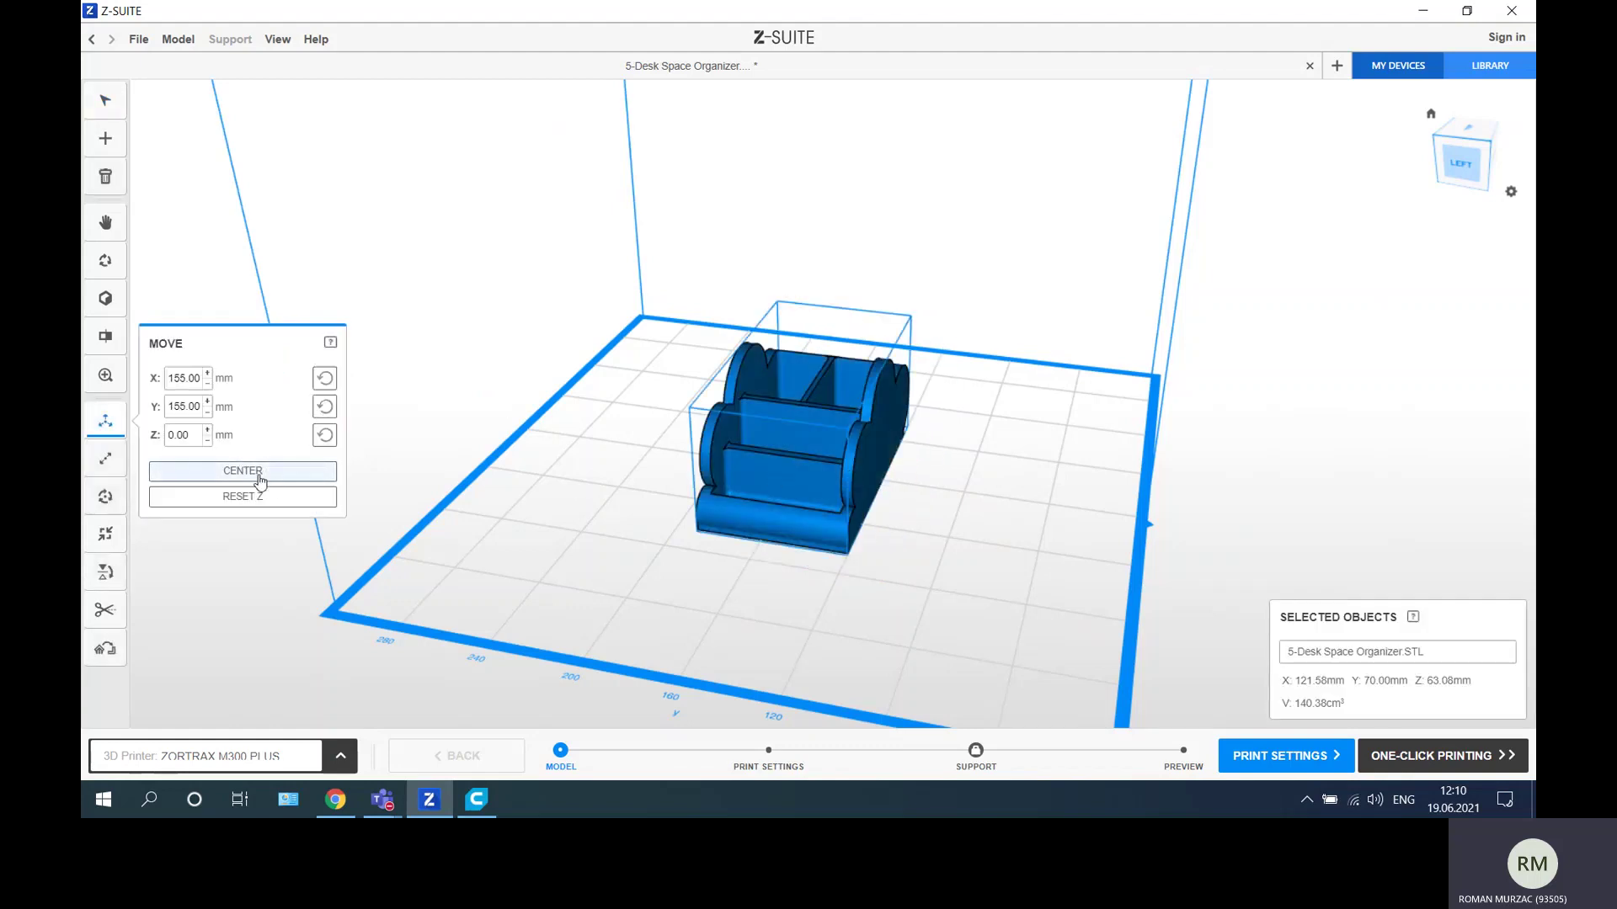
left_click_drag(810, 470, 773, 437)
left_click(208, 431)
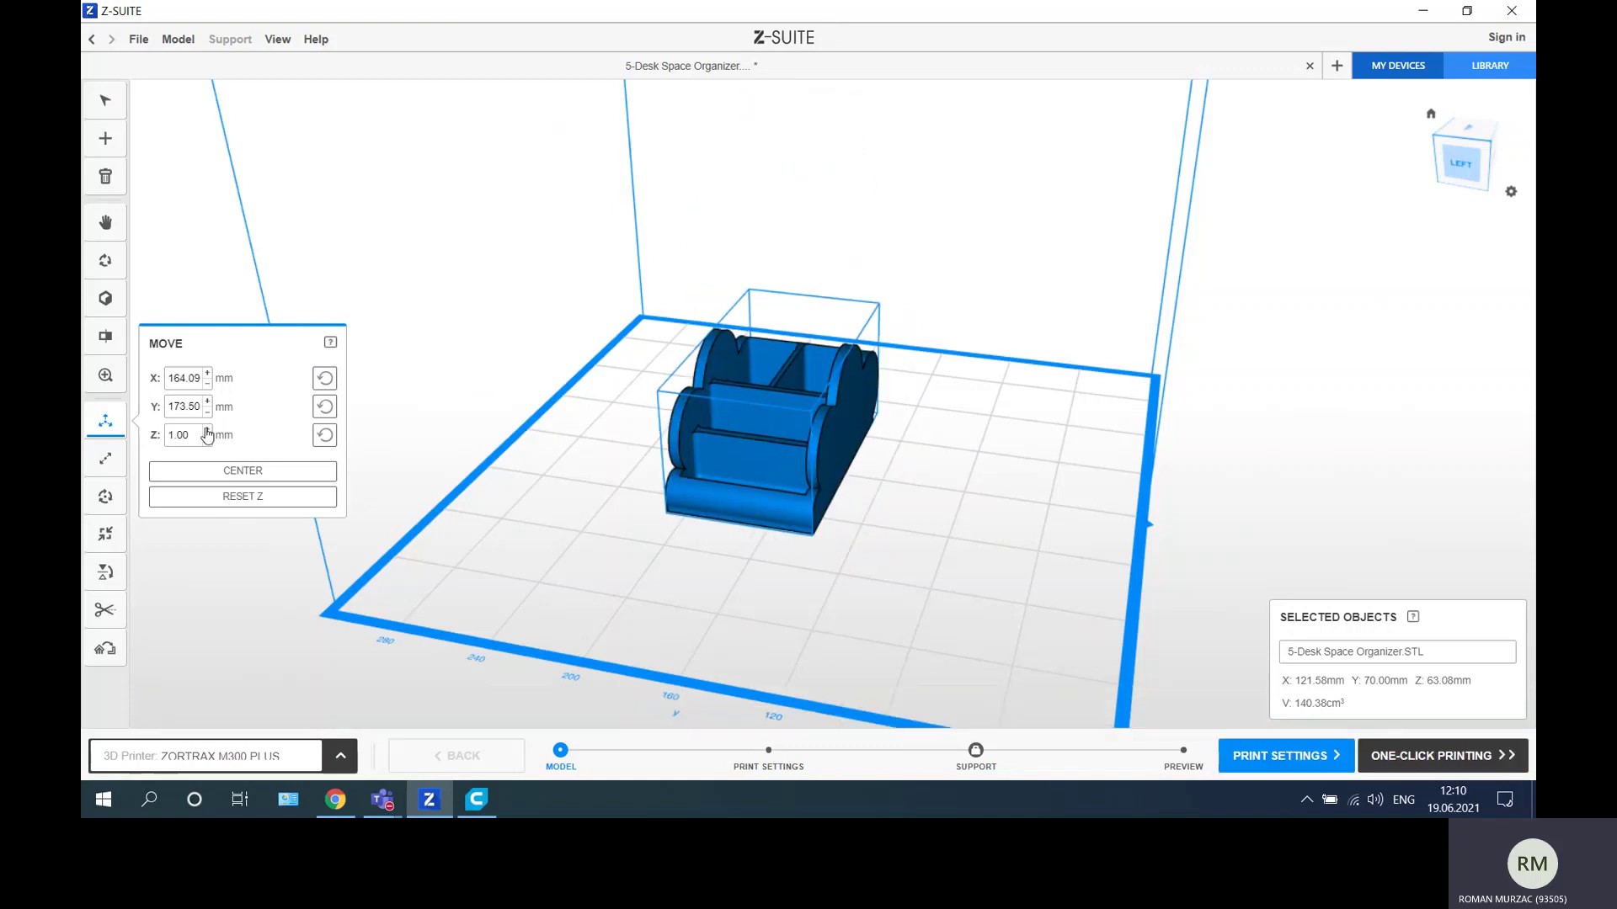
left_click(207, 431)
left_click(208, 431)
left_click(207, 432)
left_click(207, 431)
left_click_drag(547, 438, 960, 415)
left_click(581, 396)
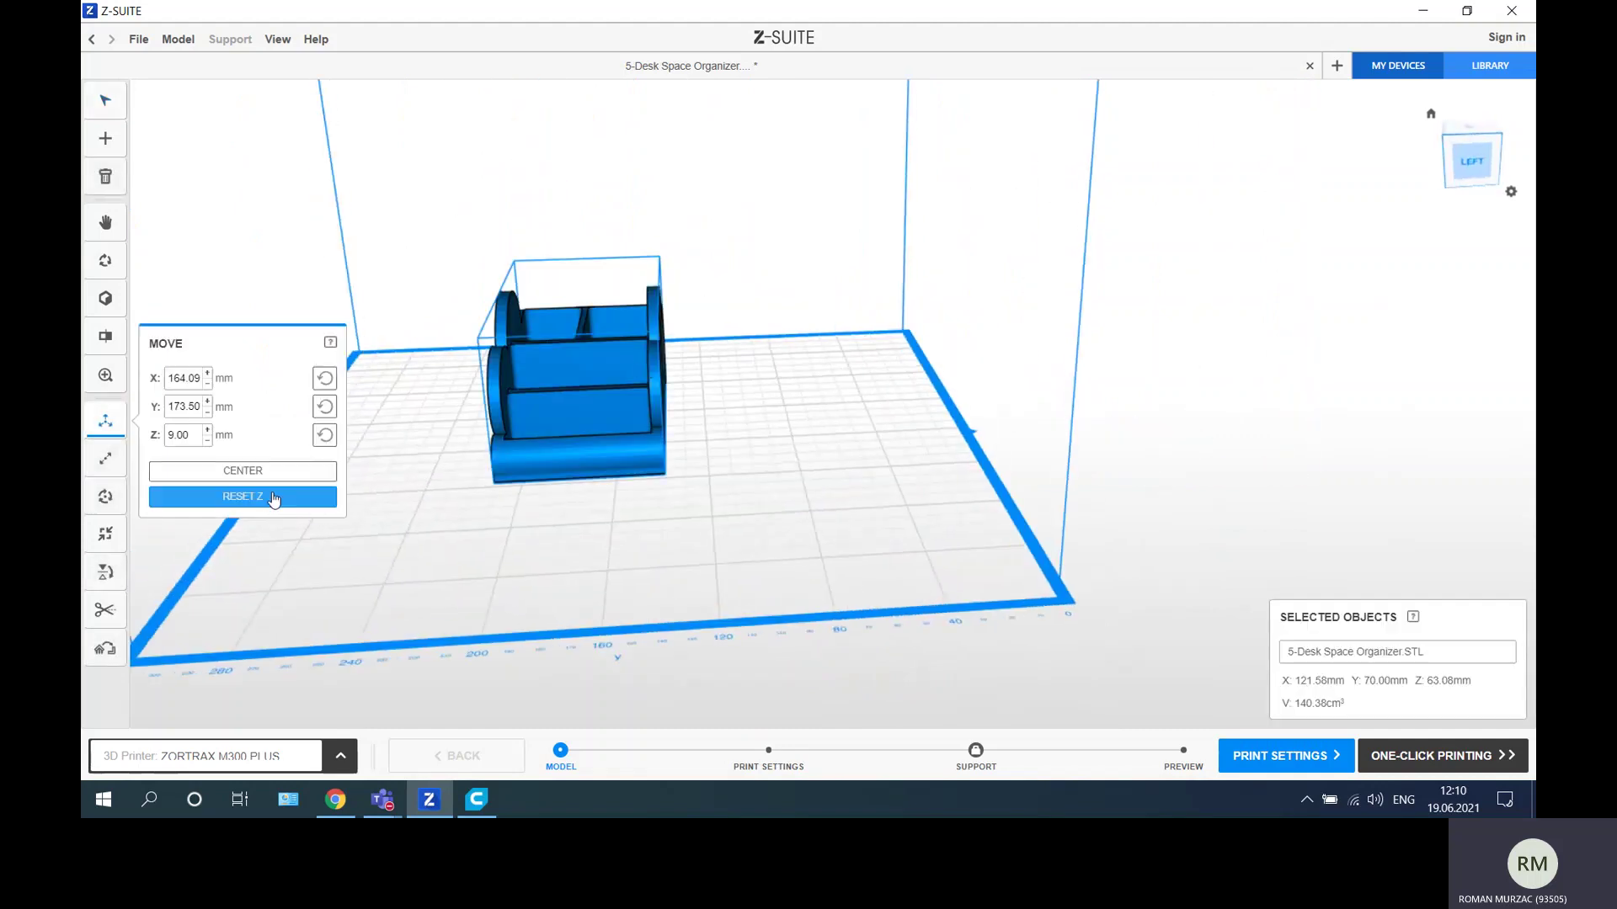
Reset the organizer's Z position and center it on the platform.
left_click(259, 503)
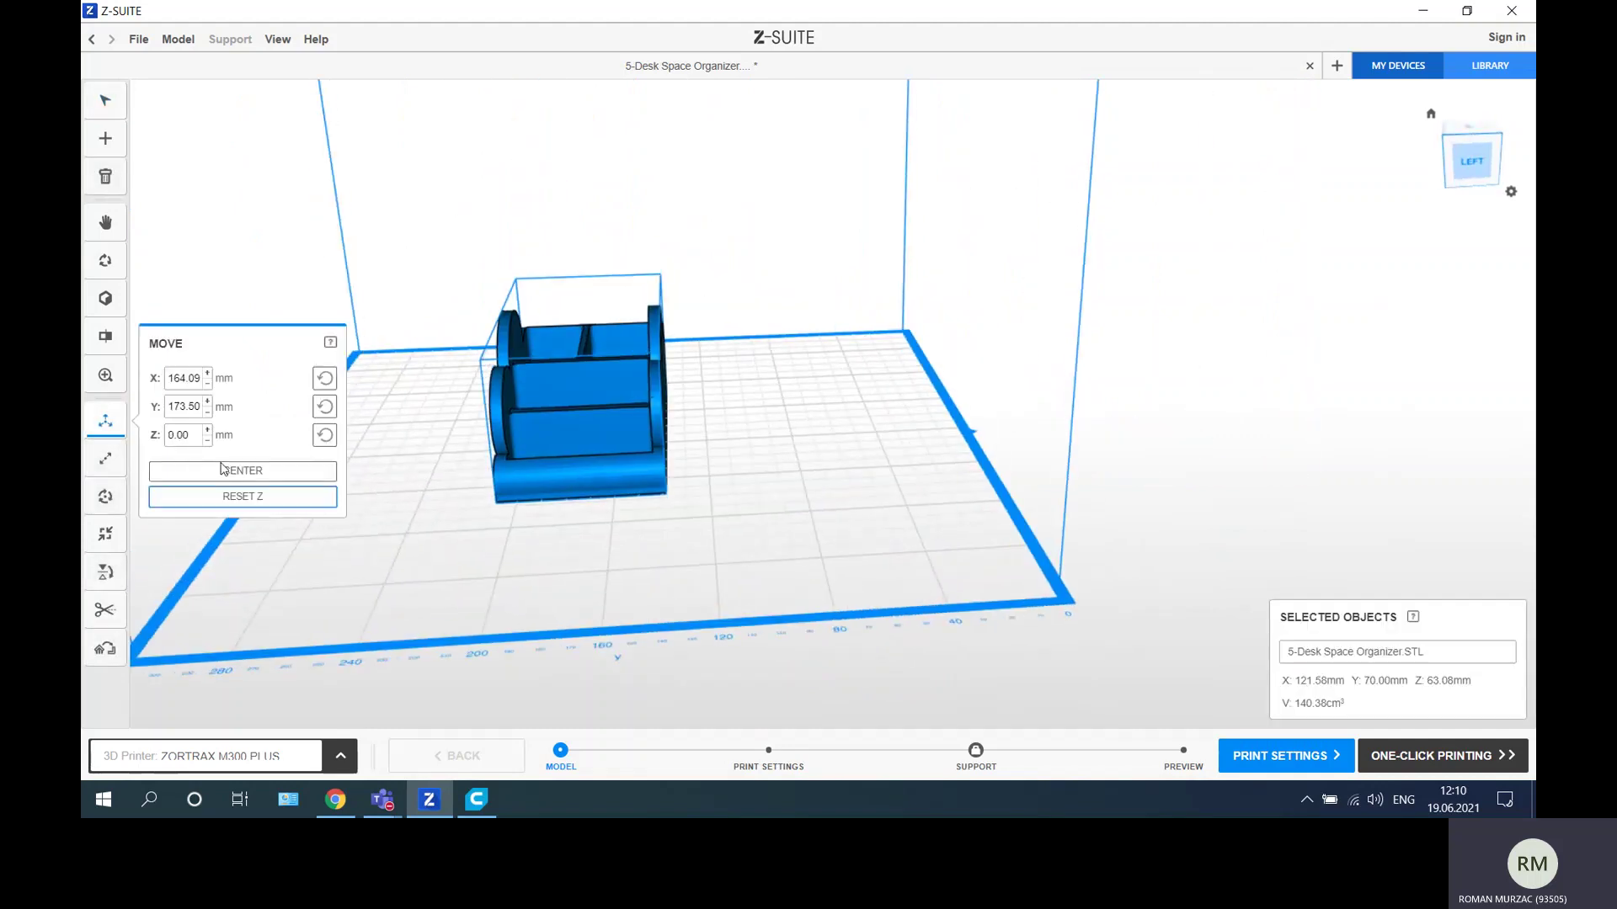
left_click(223, 469)
left_click(809, 429)
Enlarge the organizer proportionally to about 139.8 × 80.5 × 72.5 mm with the Resize tool.
scroll(862, 462, "down", 3)
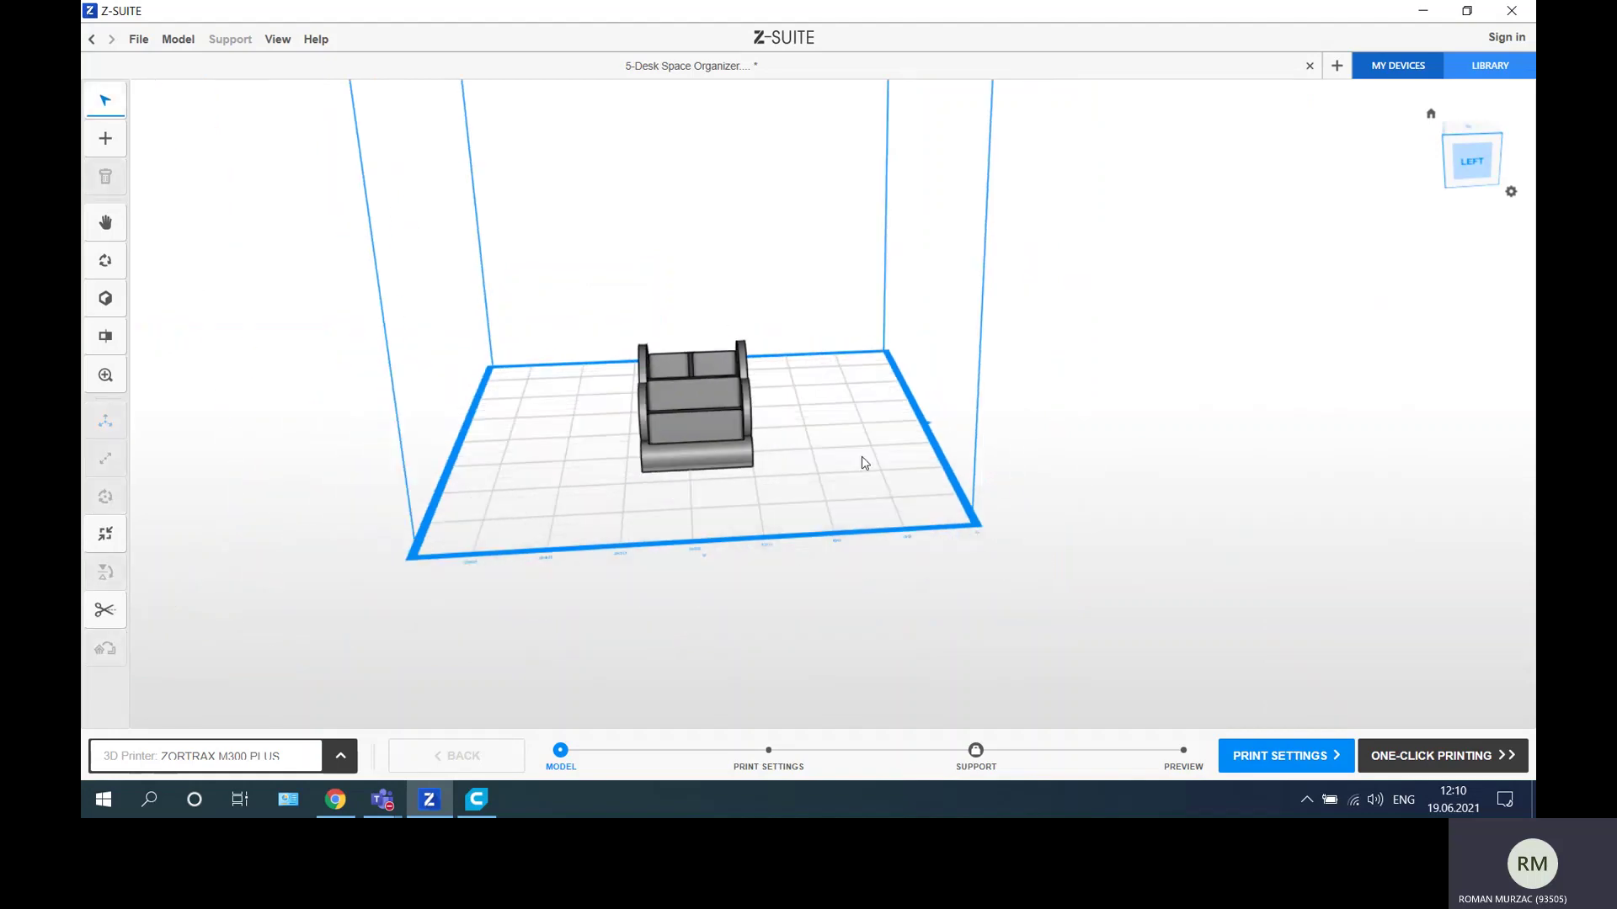
right_click_drag(862, 462, 582, 446)
scroll(786, 384, "up", 5)
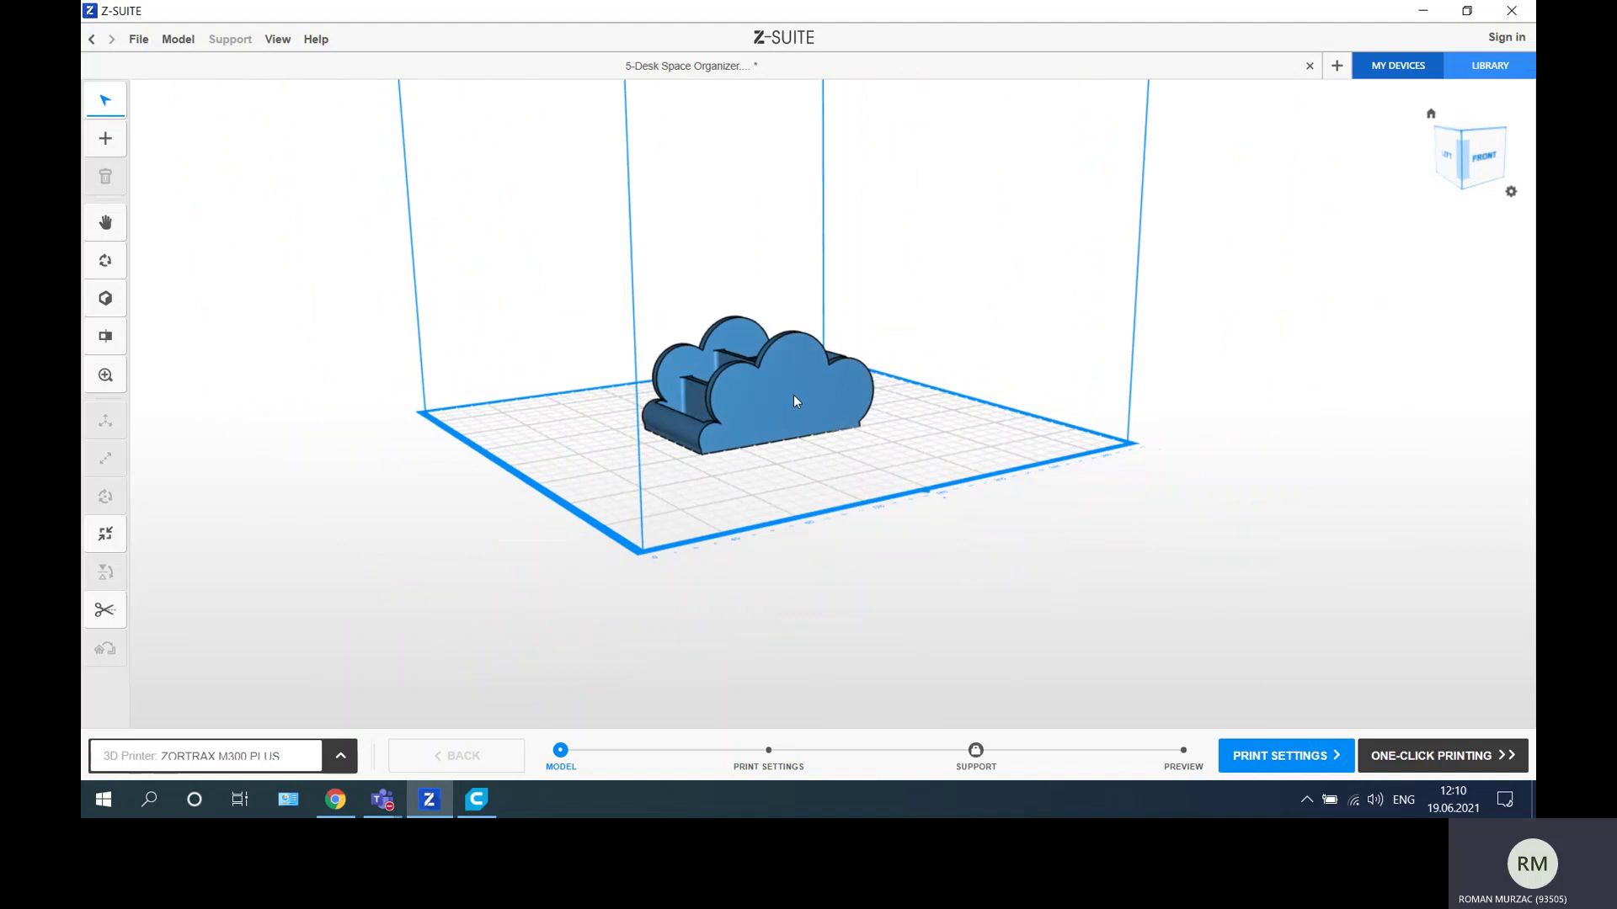
left_click(794, 401)
left_click(106, 458)
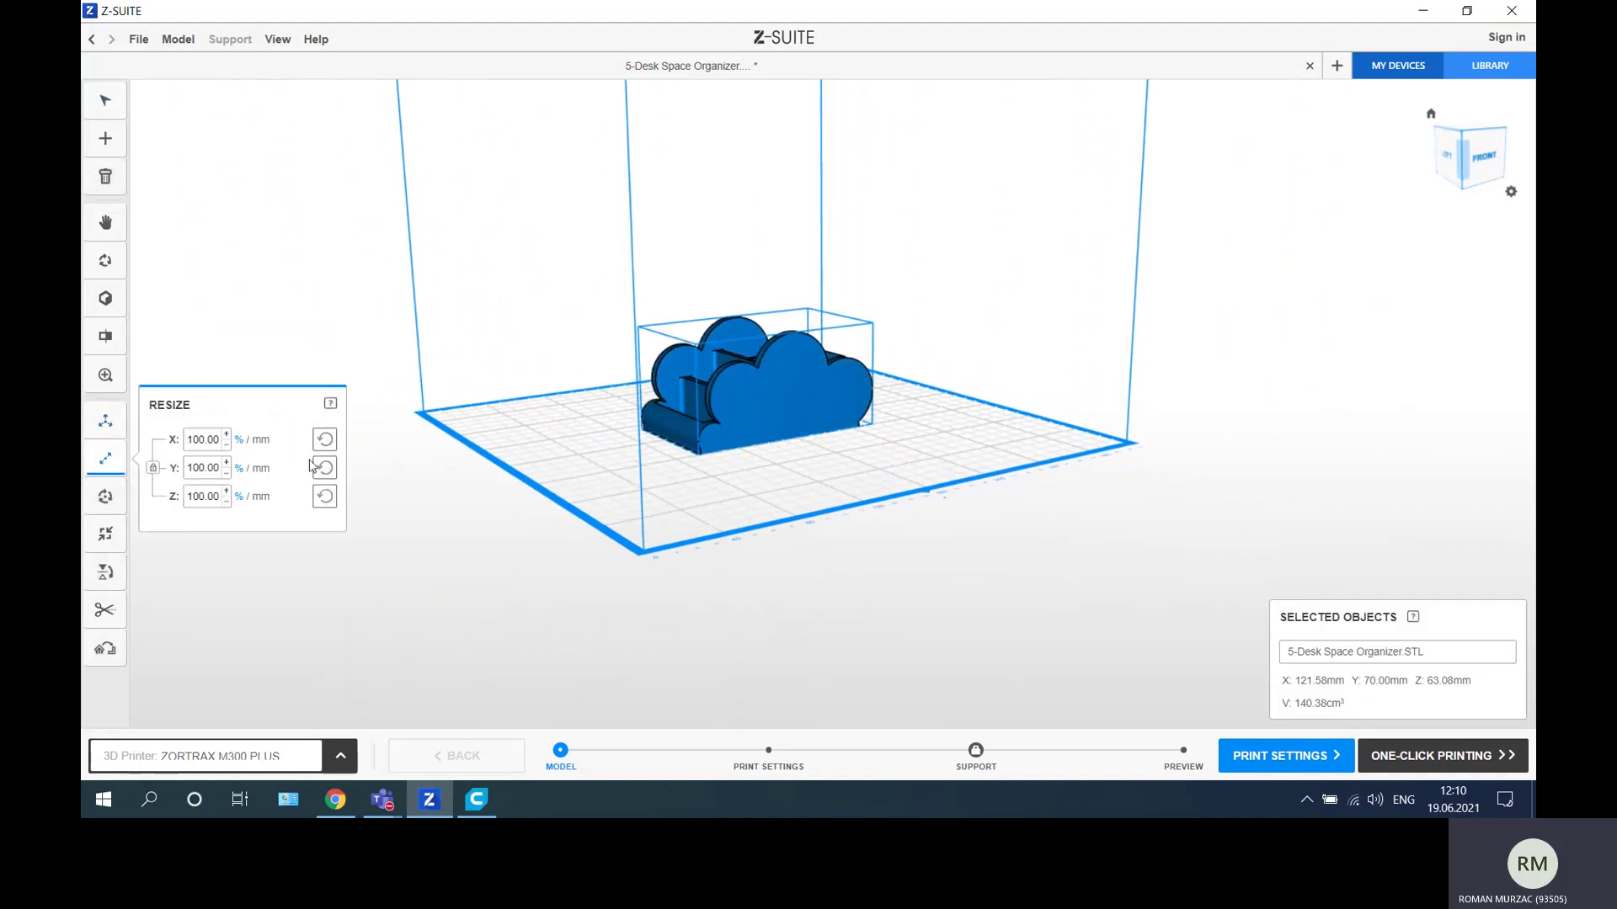
left_click_drag(815, 372, 660, 422)
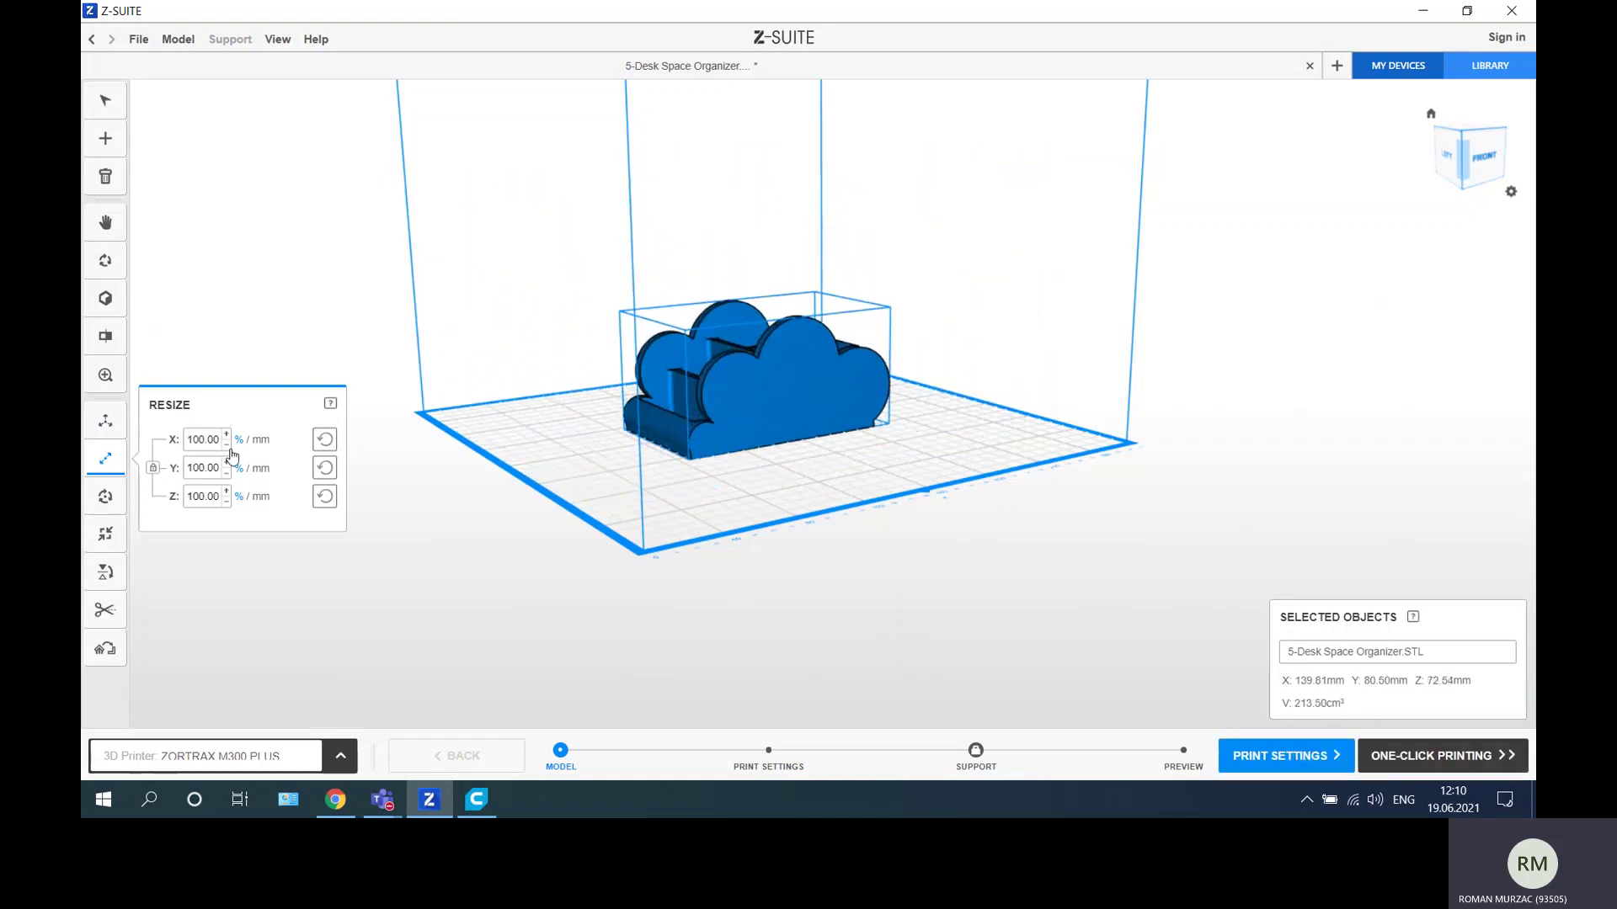
Rotate the organizer about 67.7° around the X axis and reset its rotation.
left_click(102, 496)
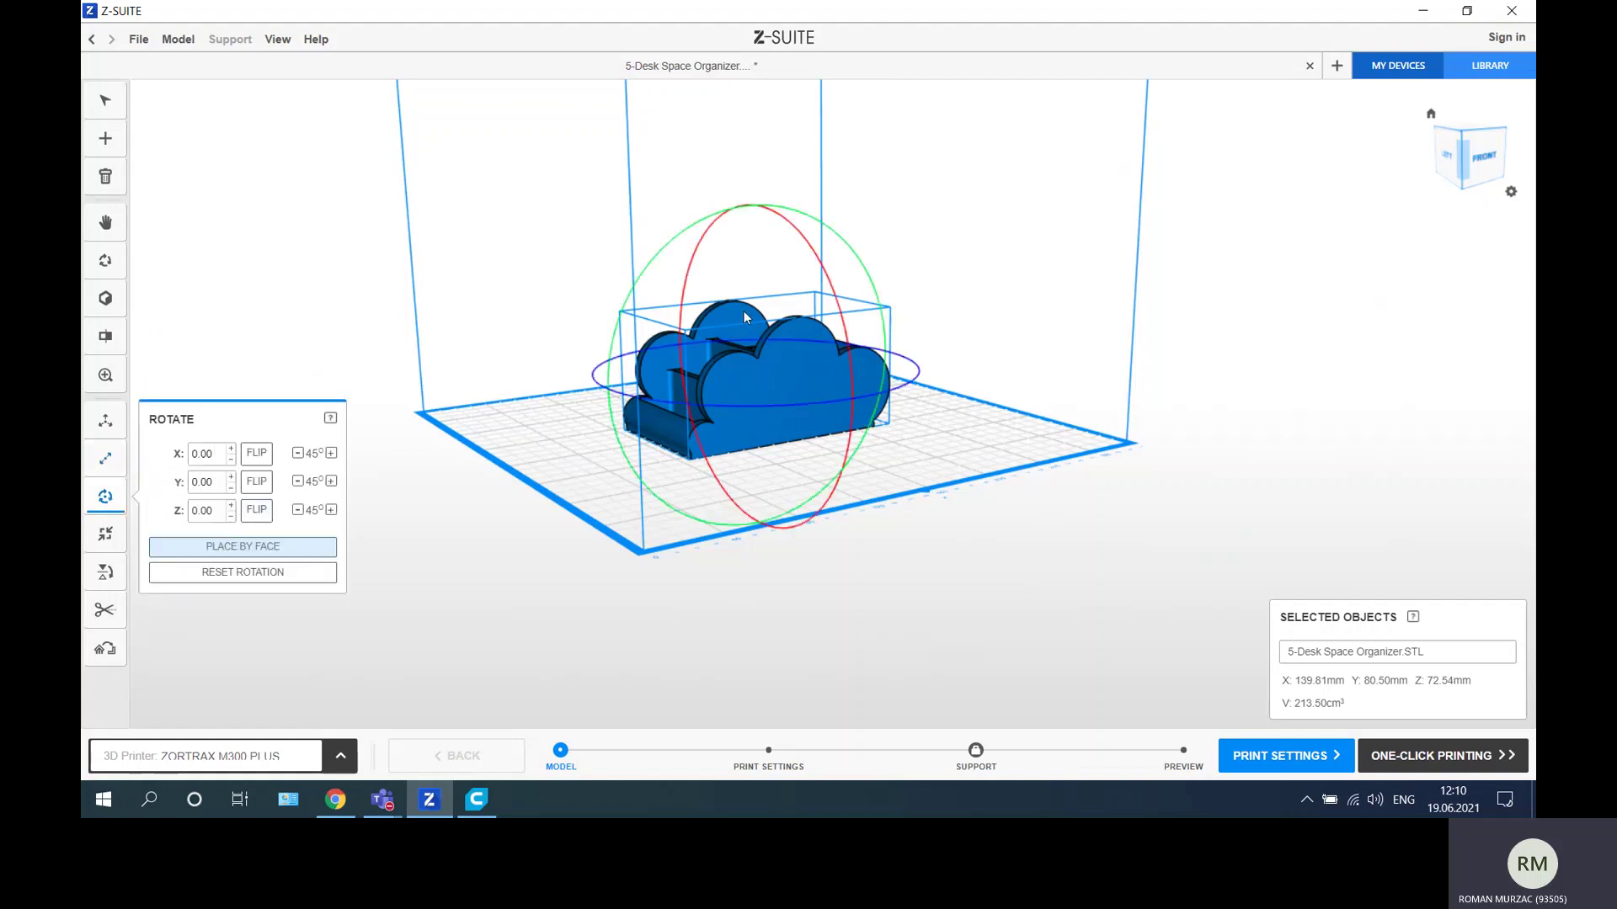
left_click_drag(807, 244, 823, 350)
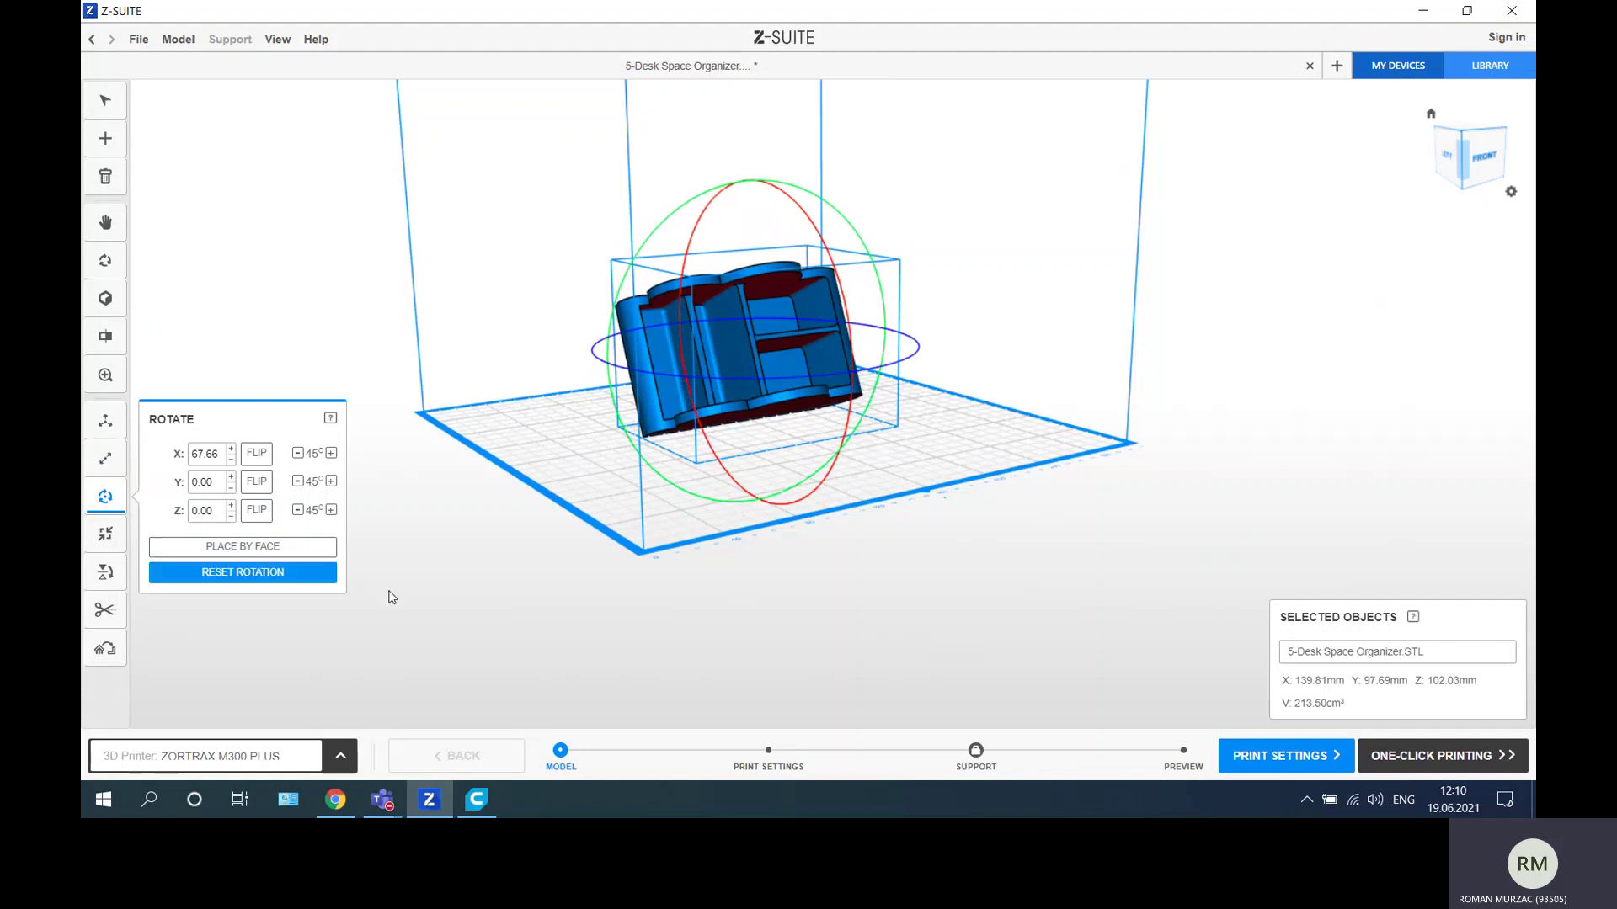
left_click(249, 577)
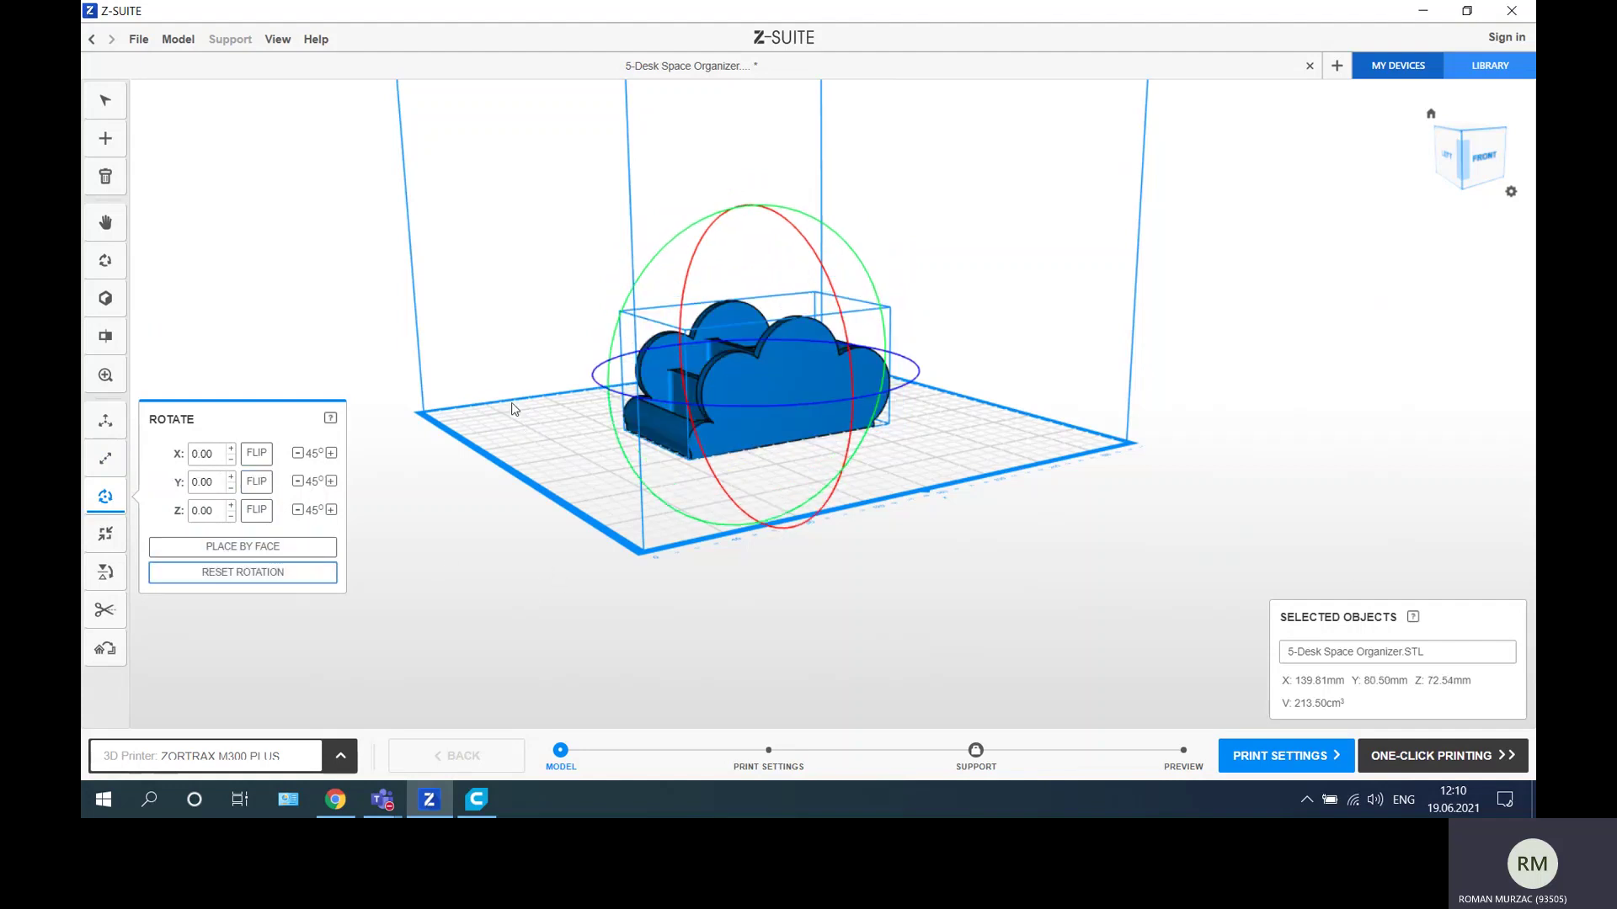
Lay the organizer on its flat cloud-shaped side using Place by Face, and reset its rotation.
left_click_drag(512, 410, 792, 390)
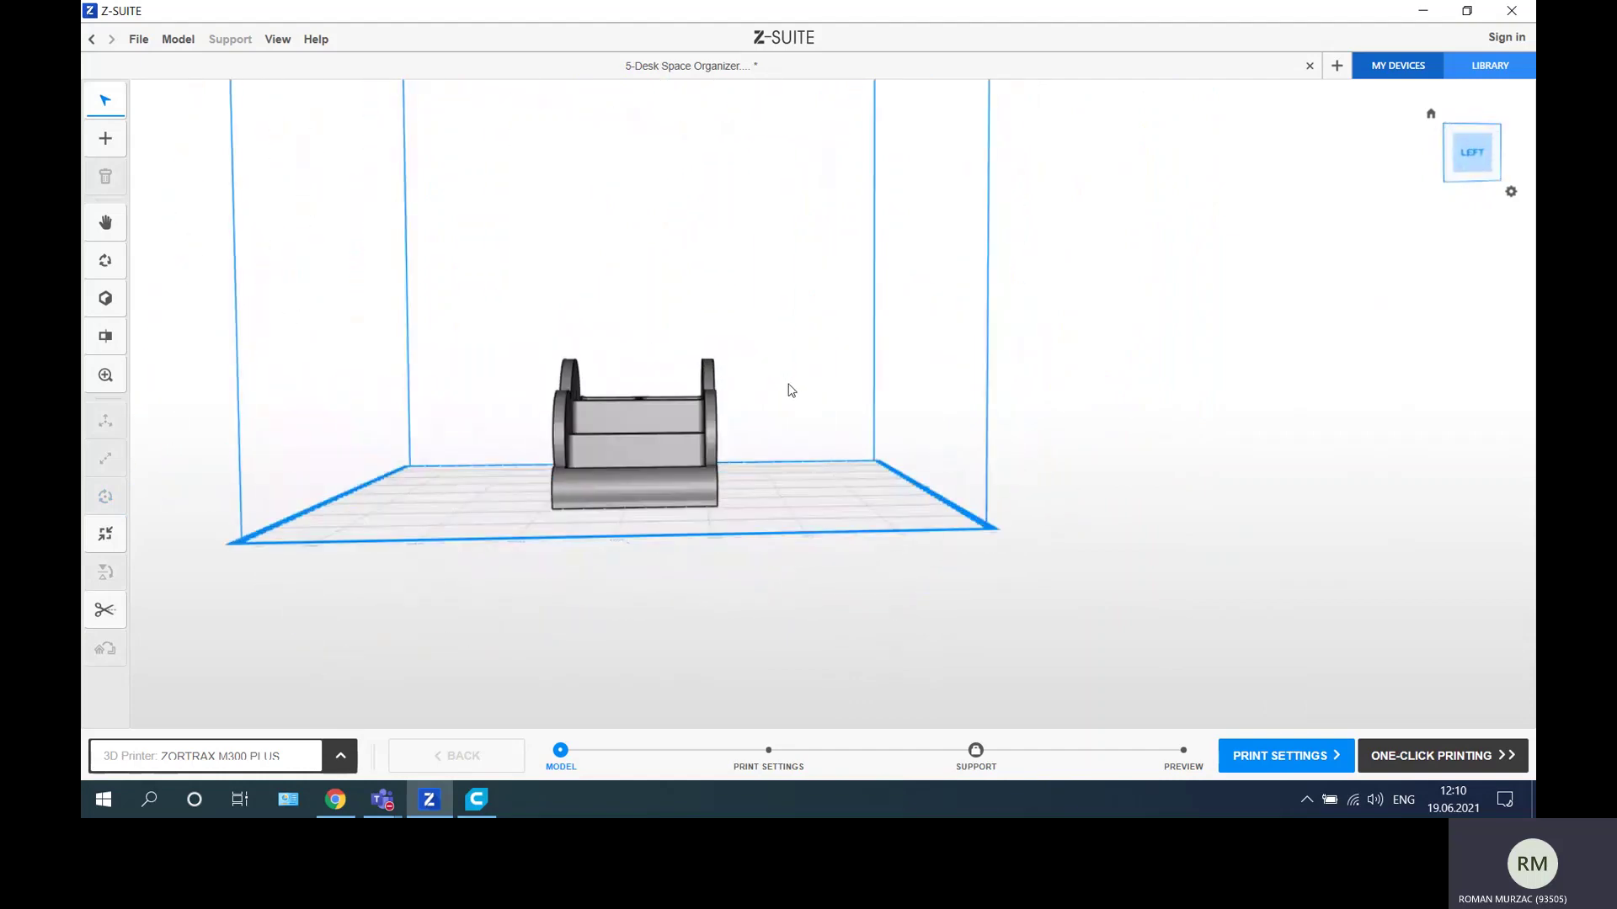
left_click(628, 431)
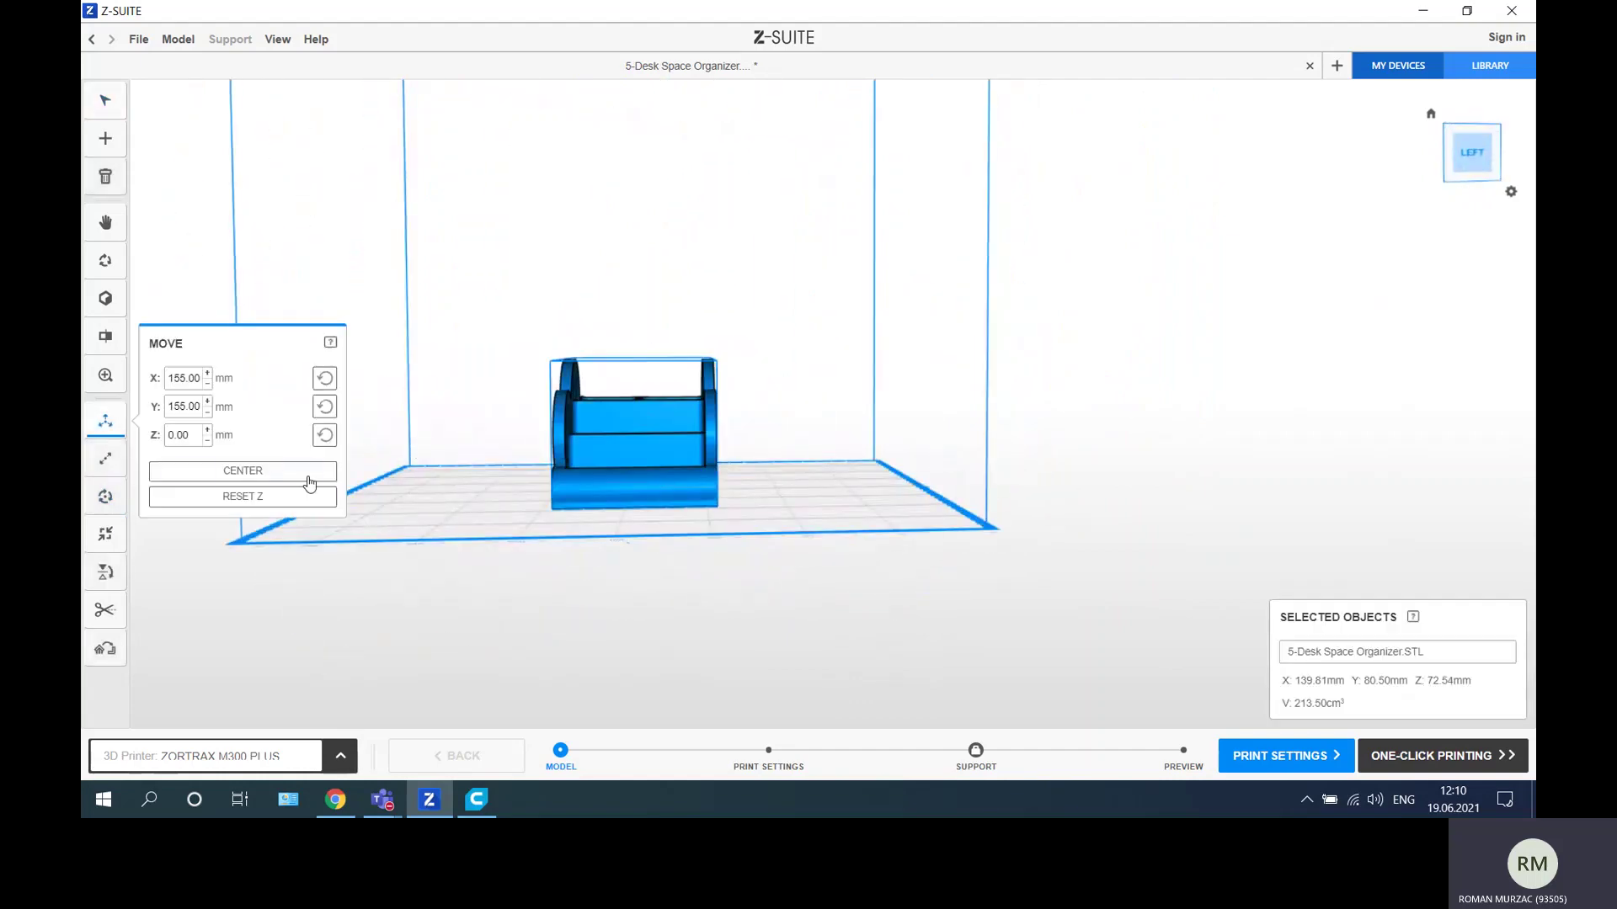
left_click(105, 503)
left_click(248, 549)
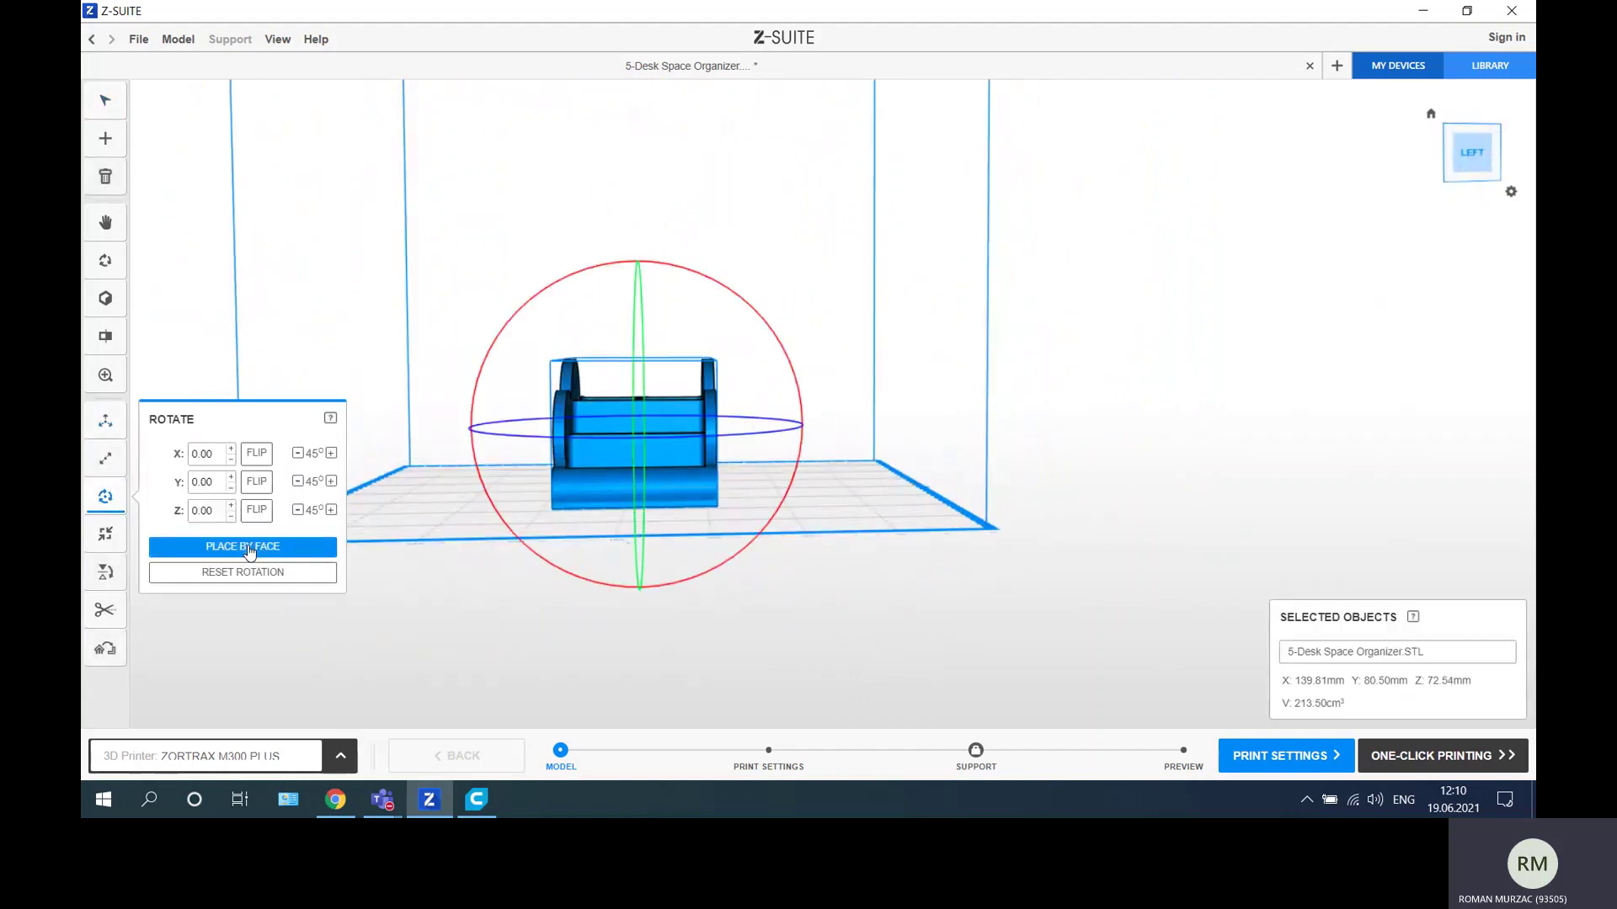
left_click_drag(516, 473, 628, 450)
left_click(631, 450)
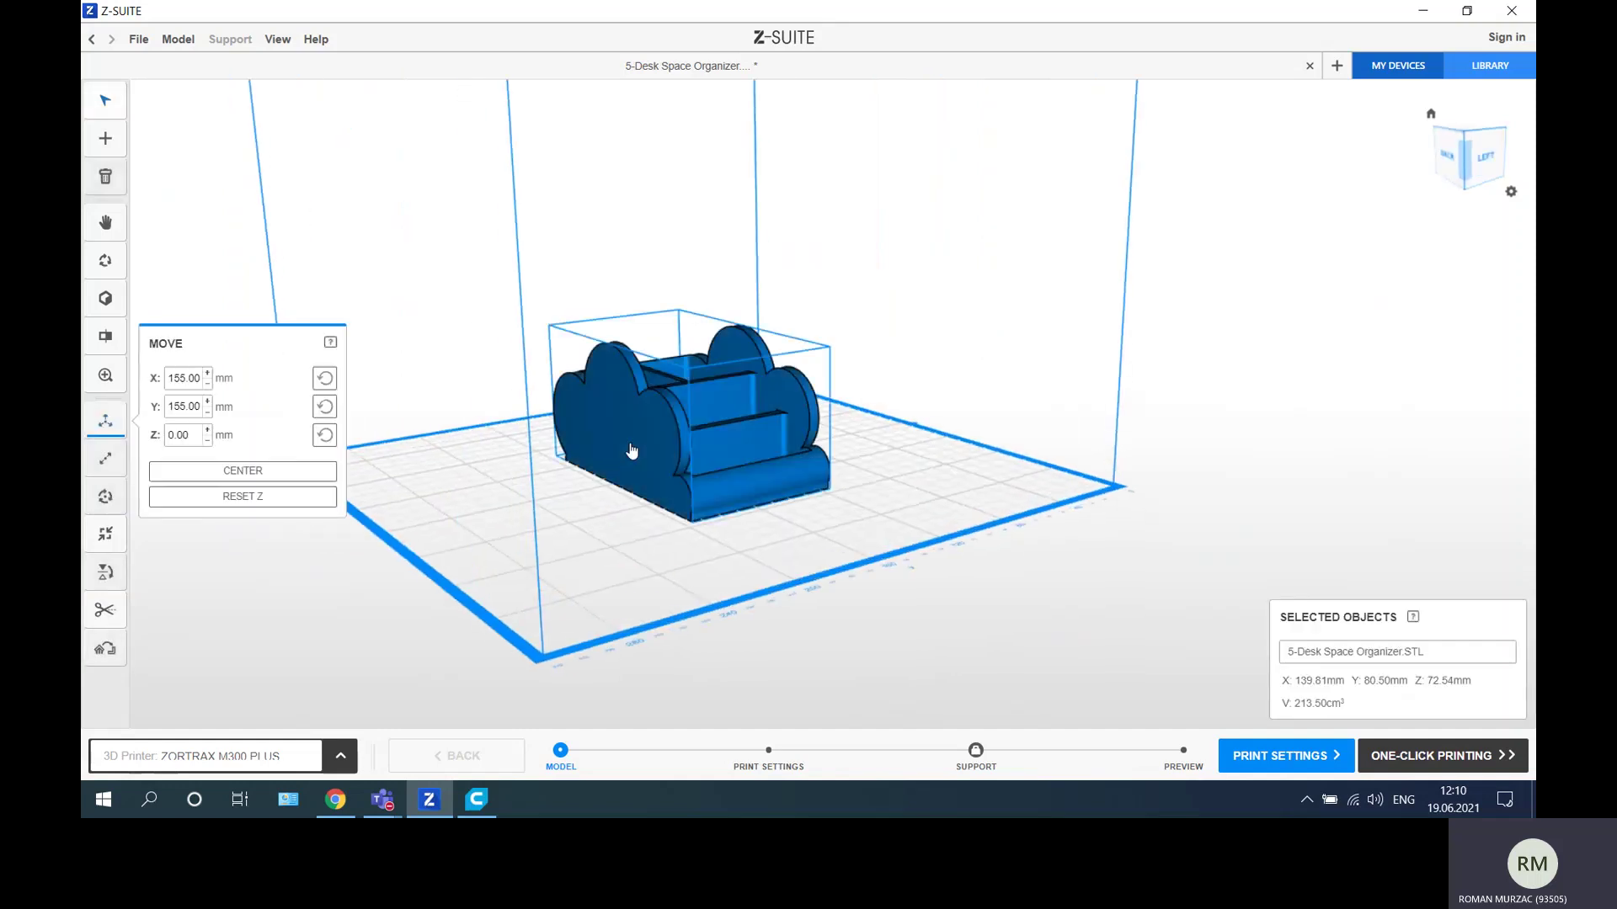
left_click(106, 496)
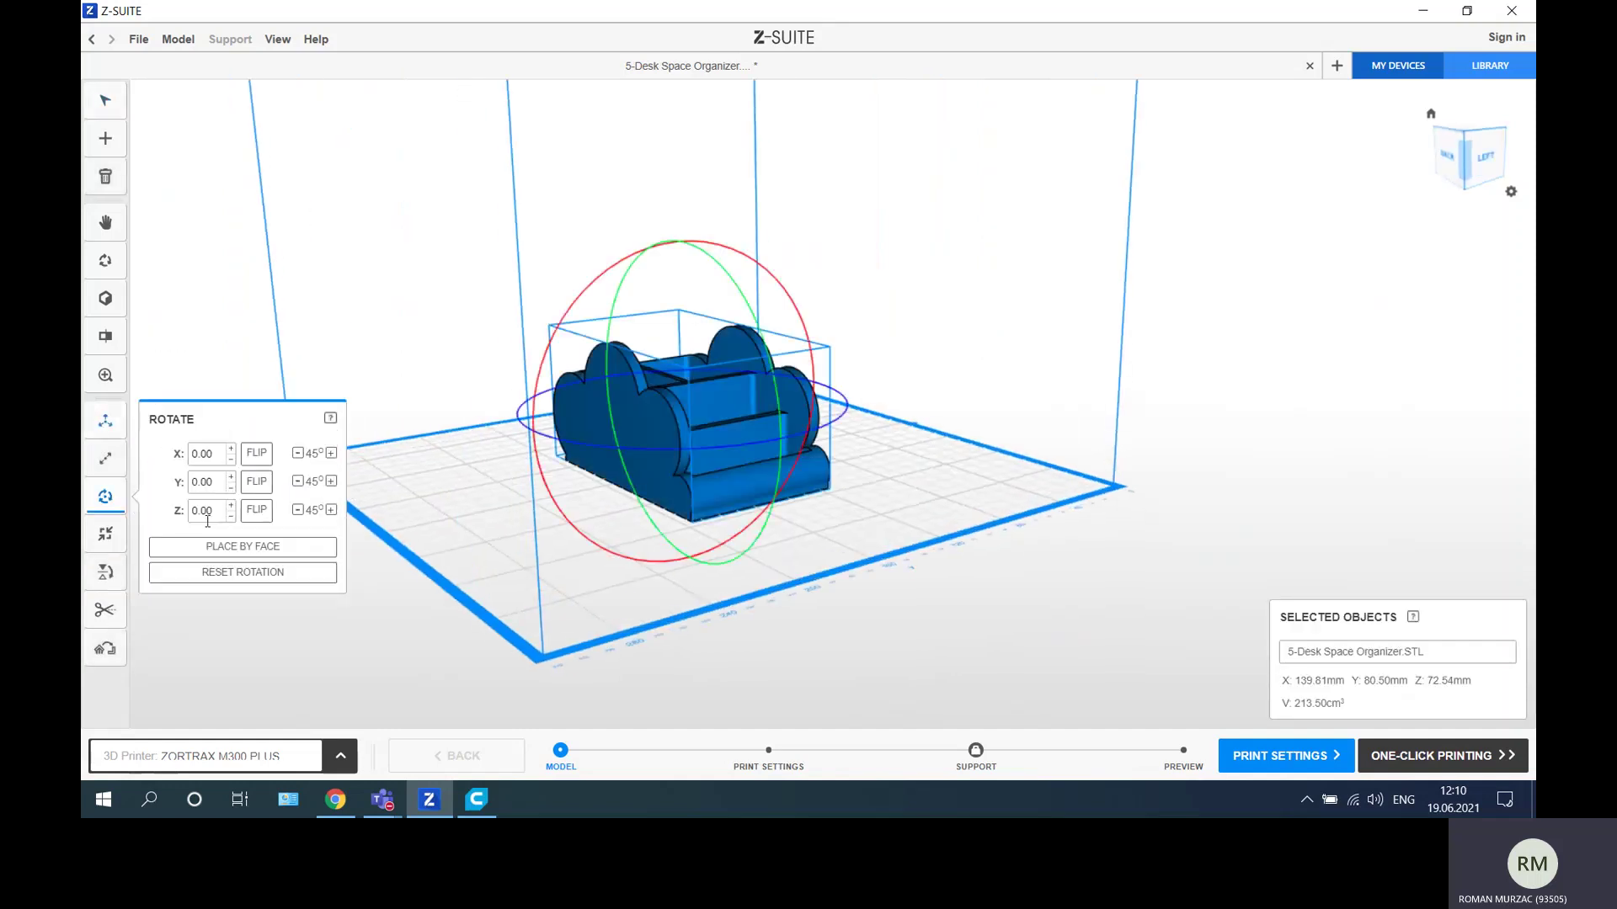
left_click(224, 548)
left_click(616, 440)
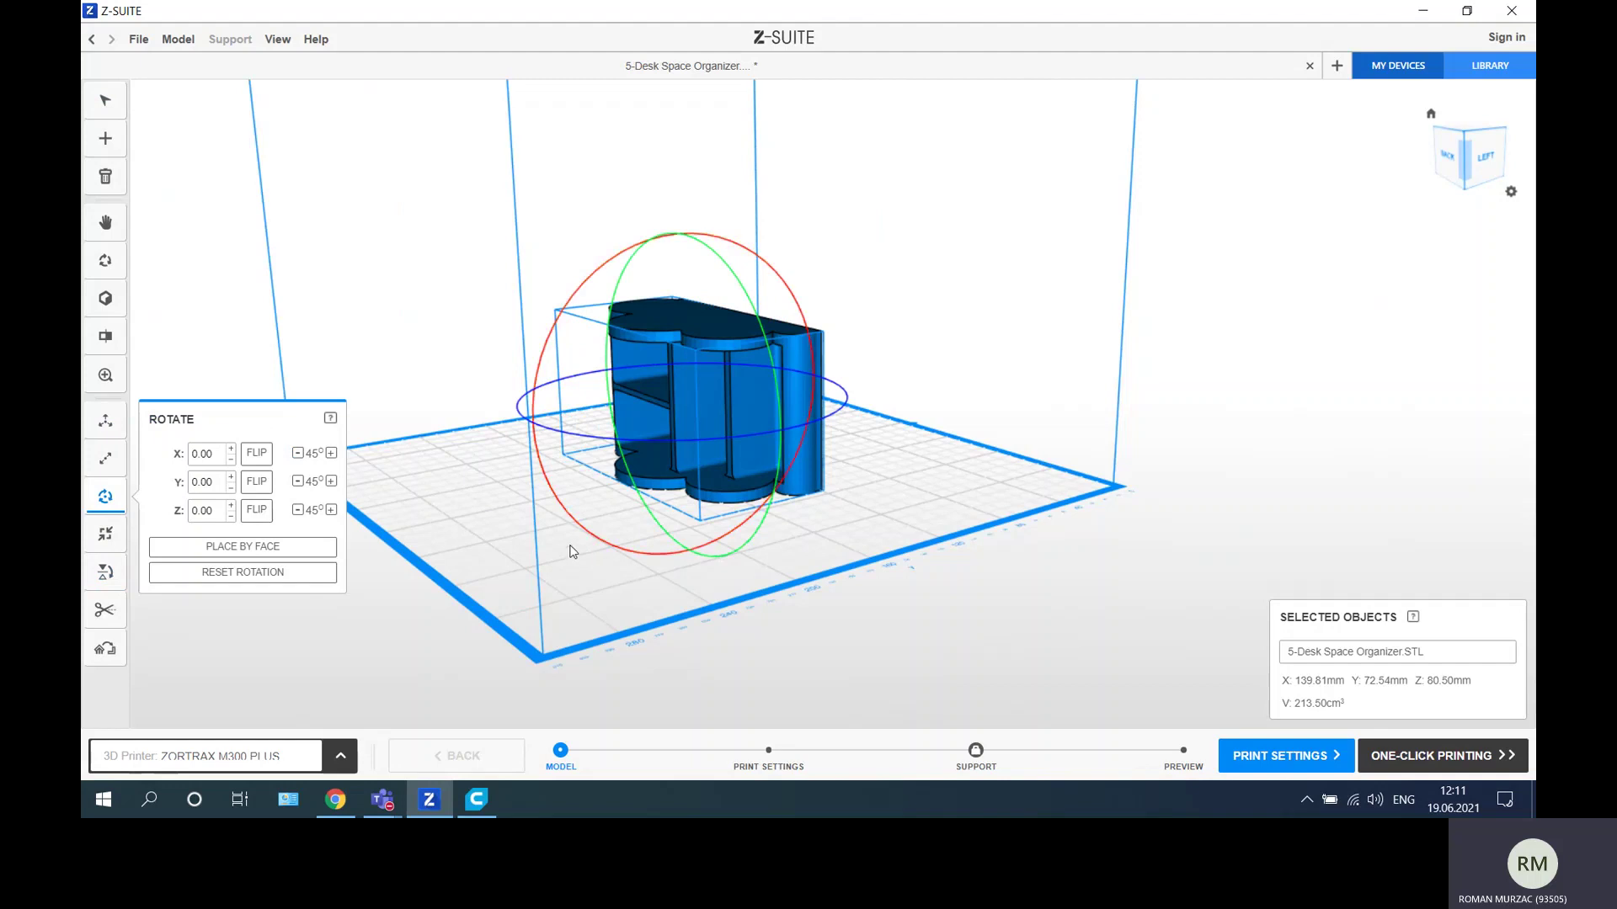
left_click(243, 572)
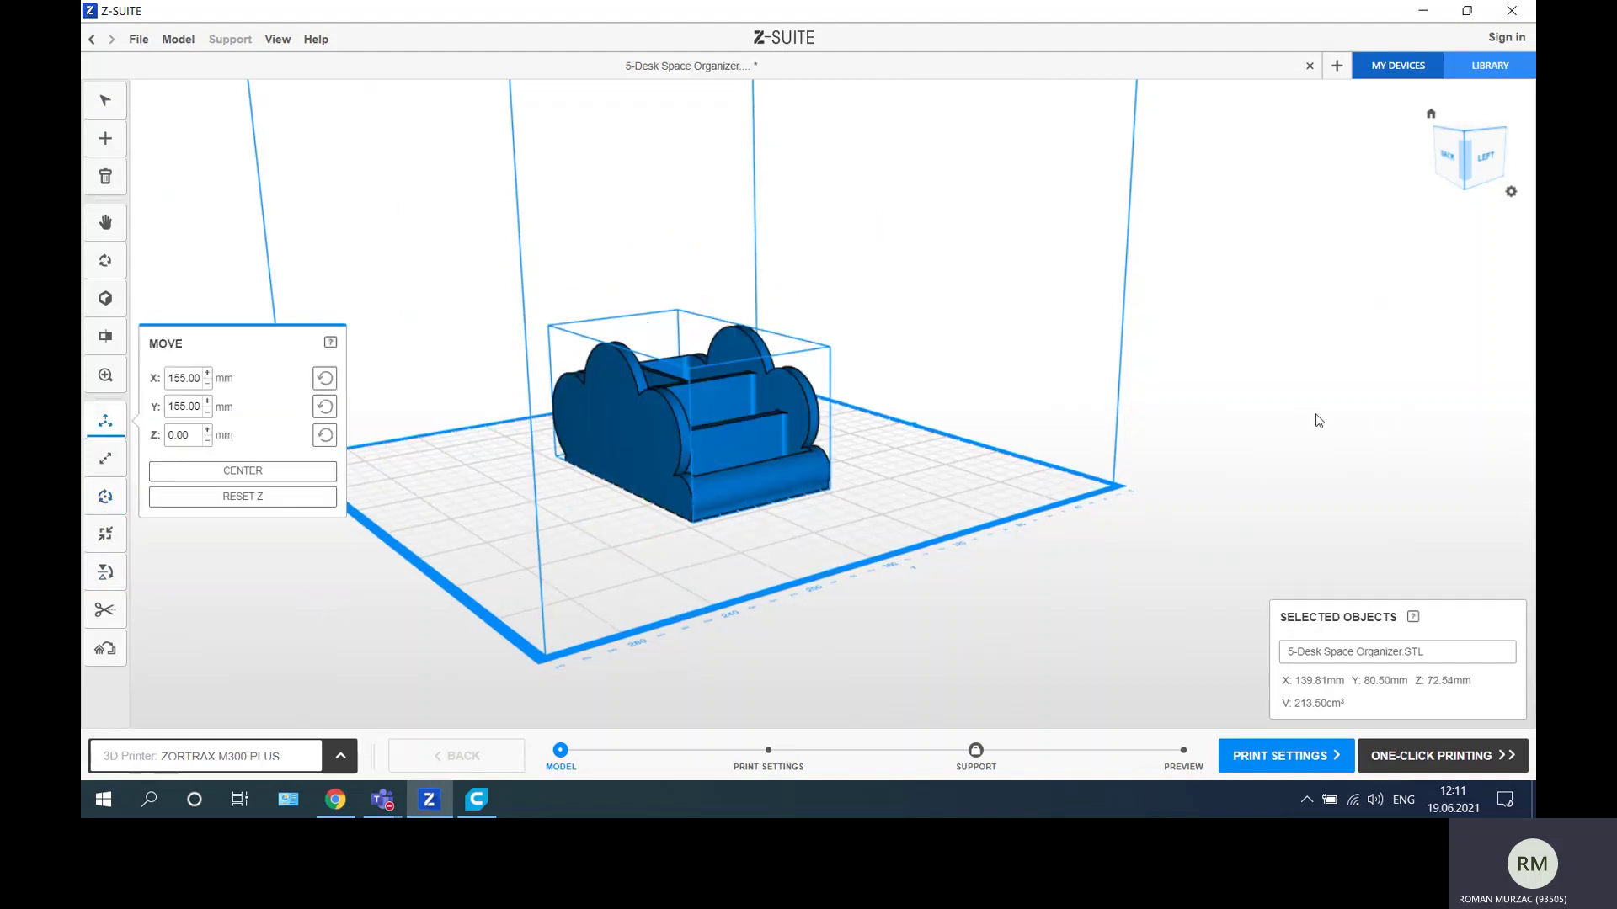
Set up One-click Printing with Z-HIPS material and a layer thickness of 0.19 mm.
left_click(1034, 237)
left_click_drag(1317, 340, 979, 468)
left_click(979, 468)
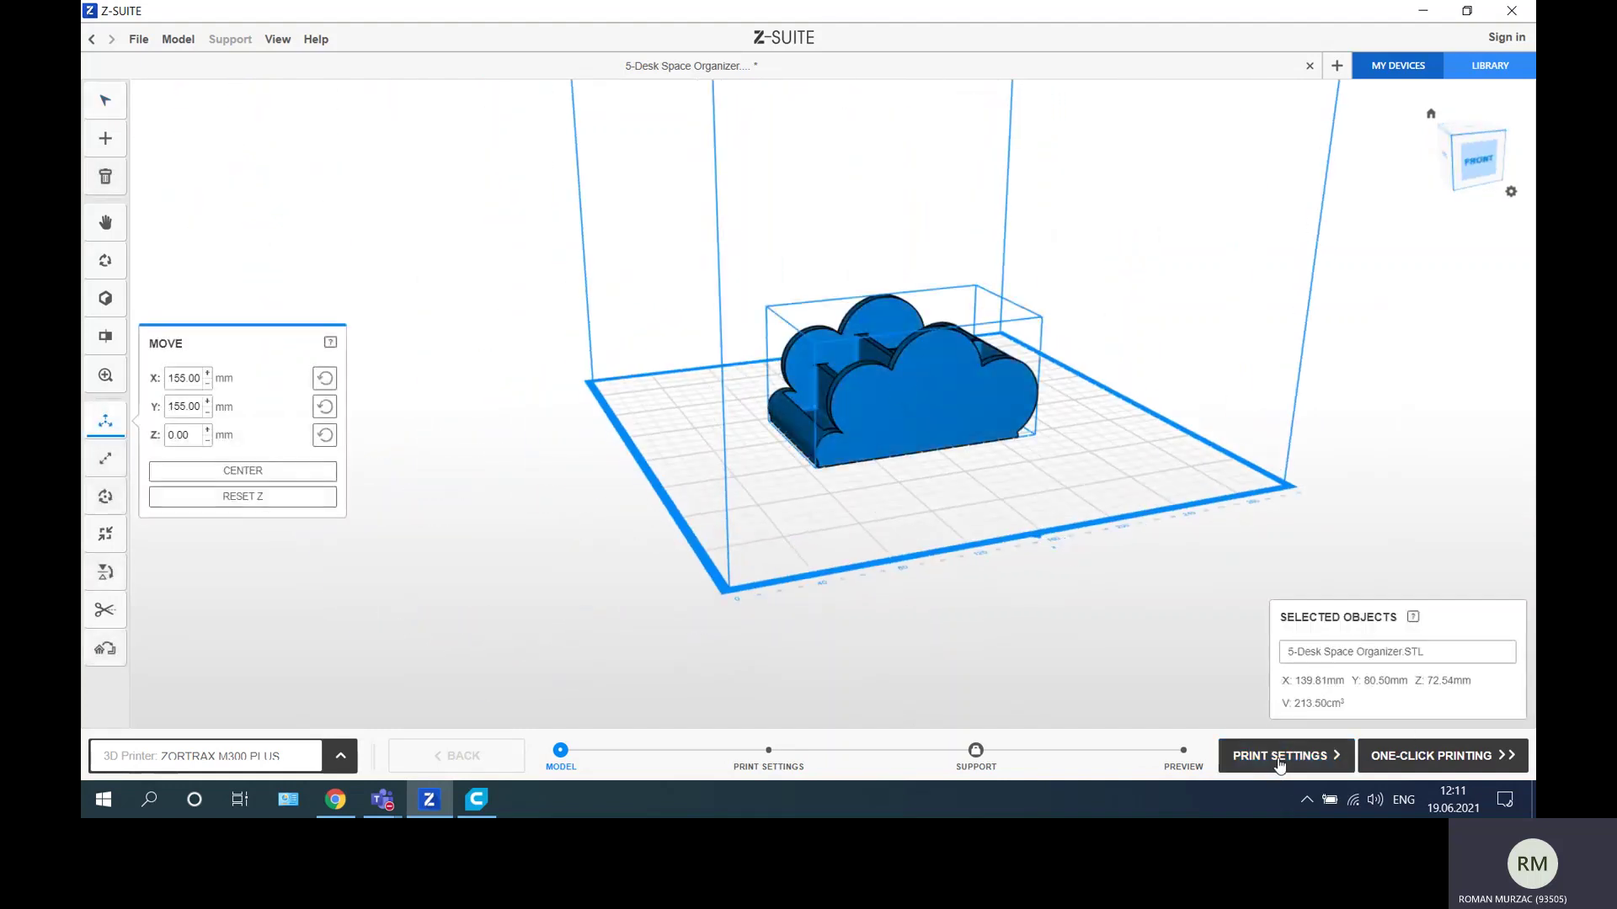
left_click(1428, 757)
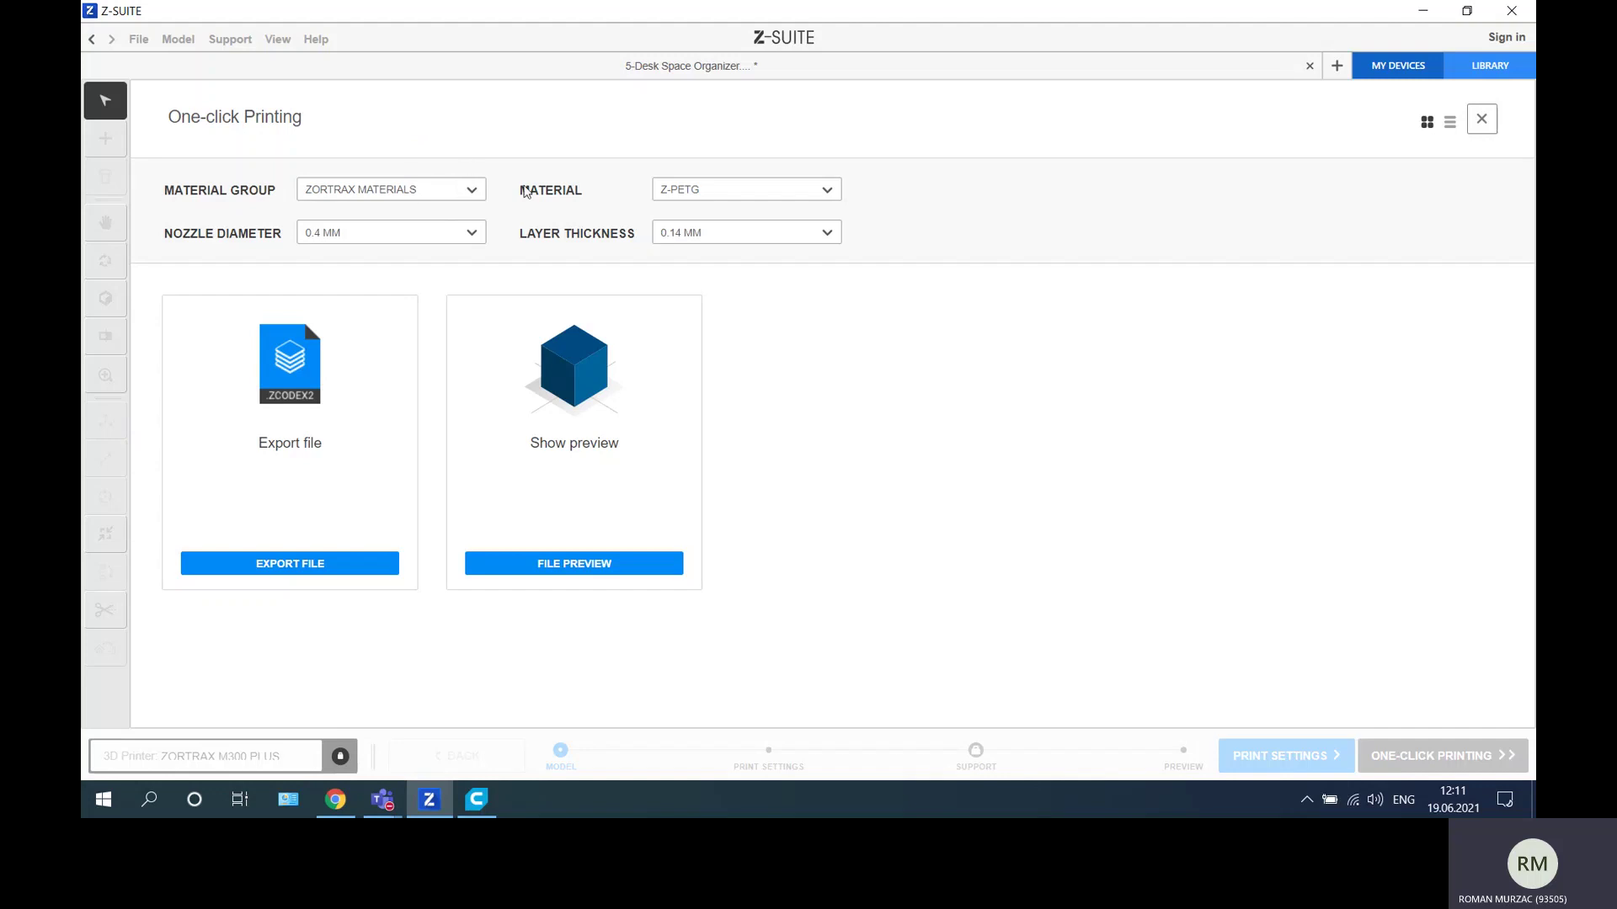
left_click(705, 194)
left_click(733, 284)
left_click(711, 232)
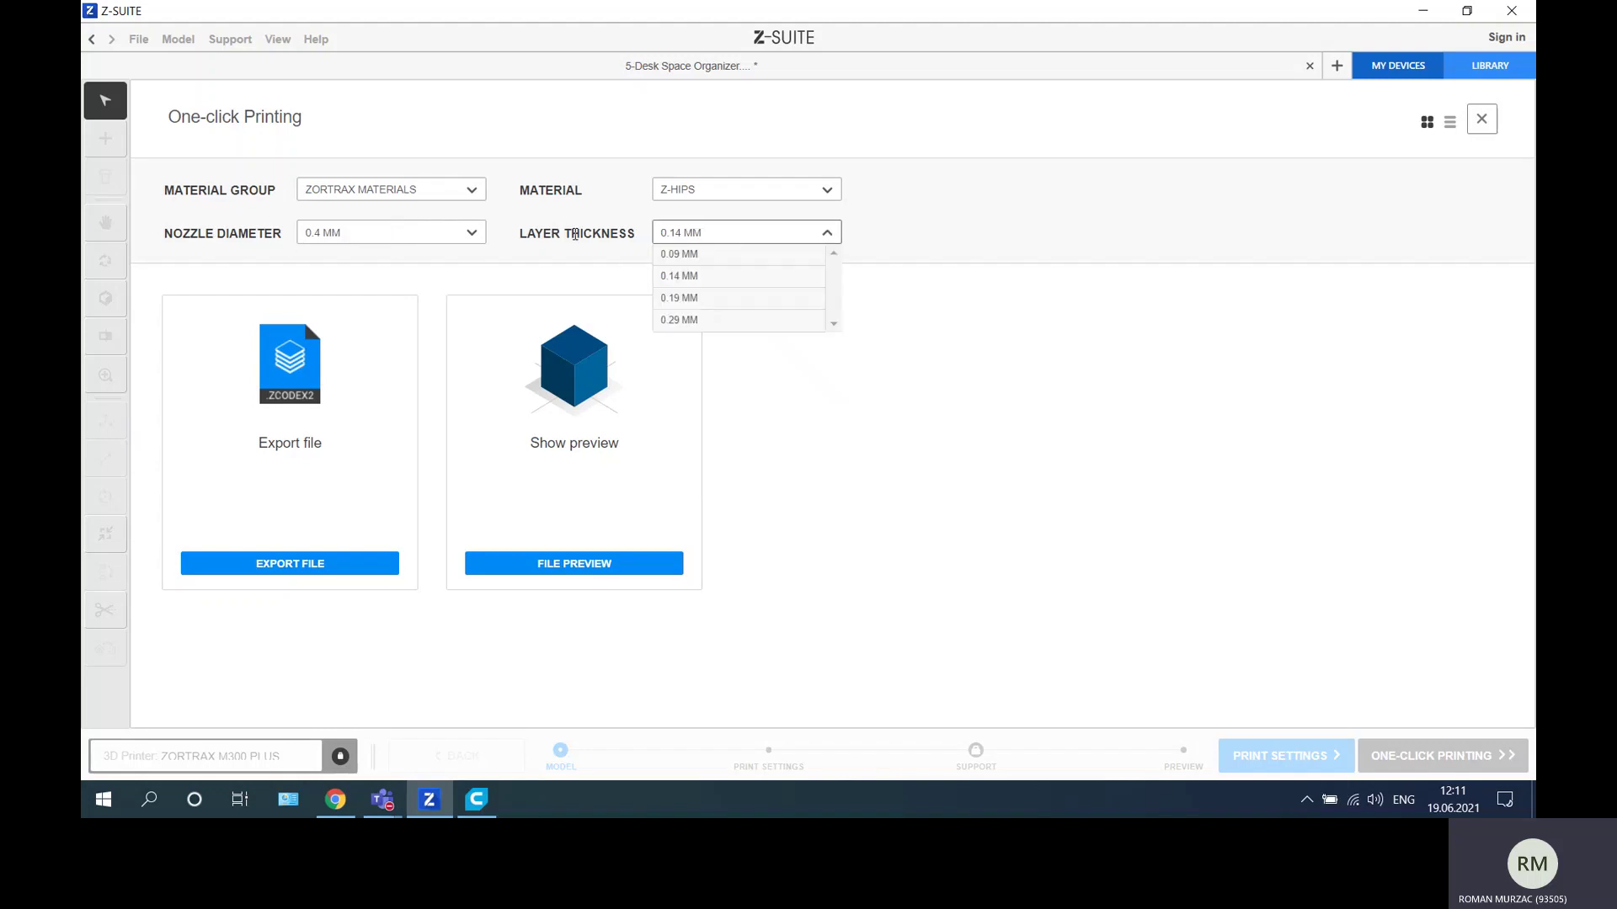
left_click(676, 301)
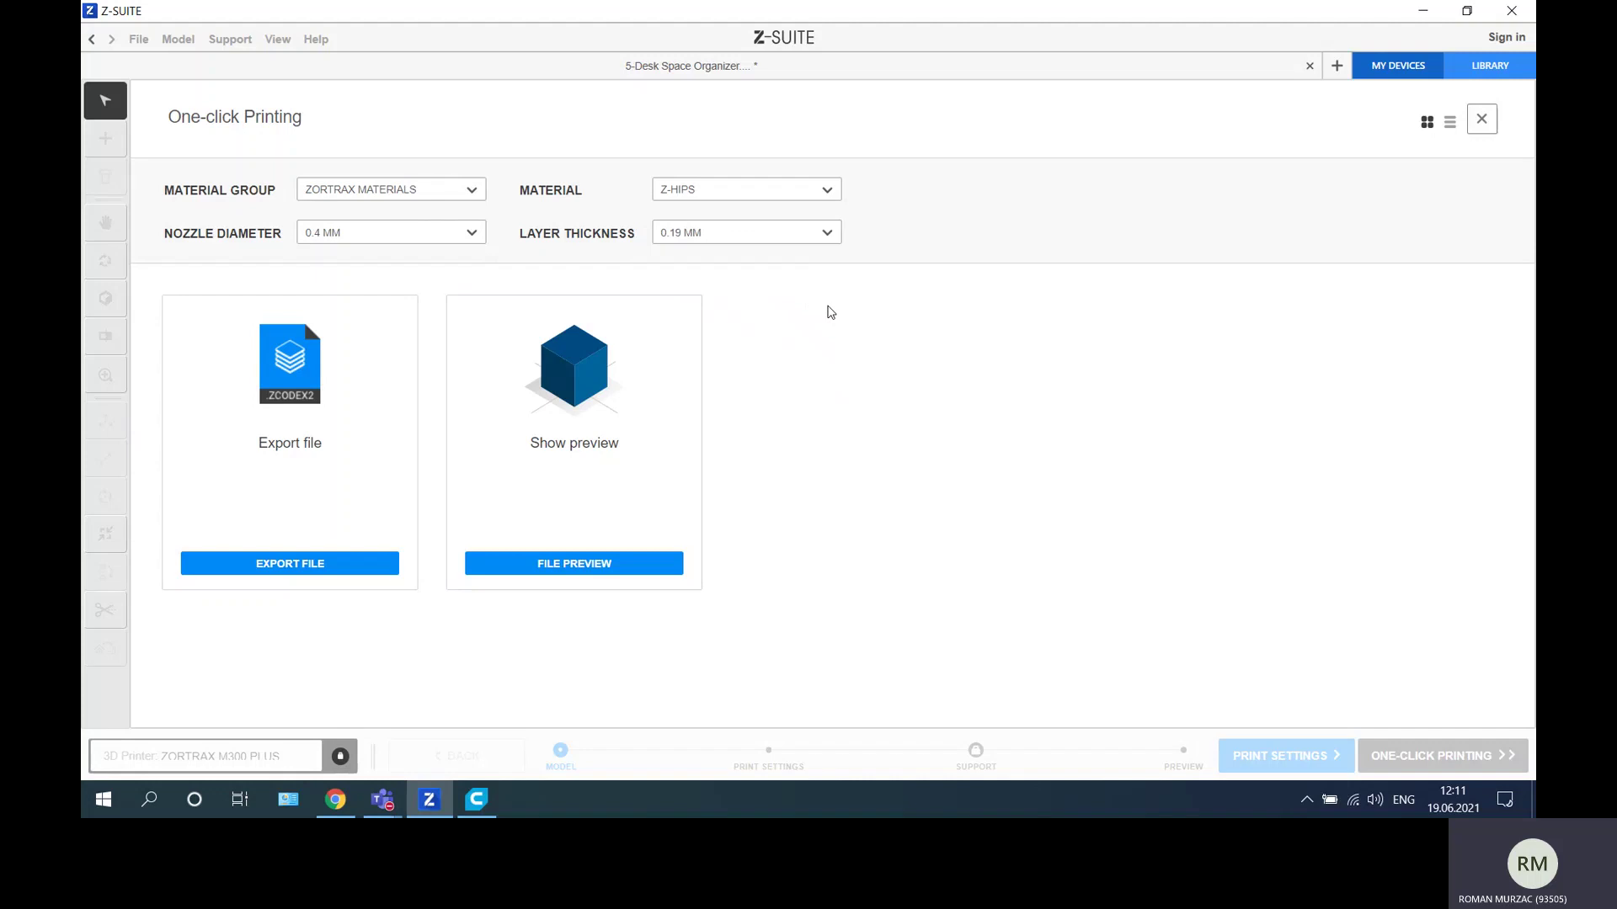
Generate the file preview and examine the sliced organizer and its raft from several sides.
left_click(581, 564)
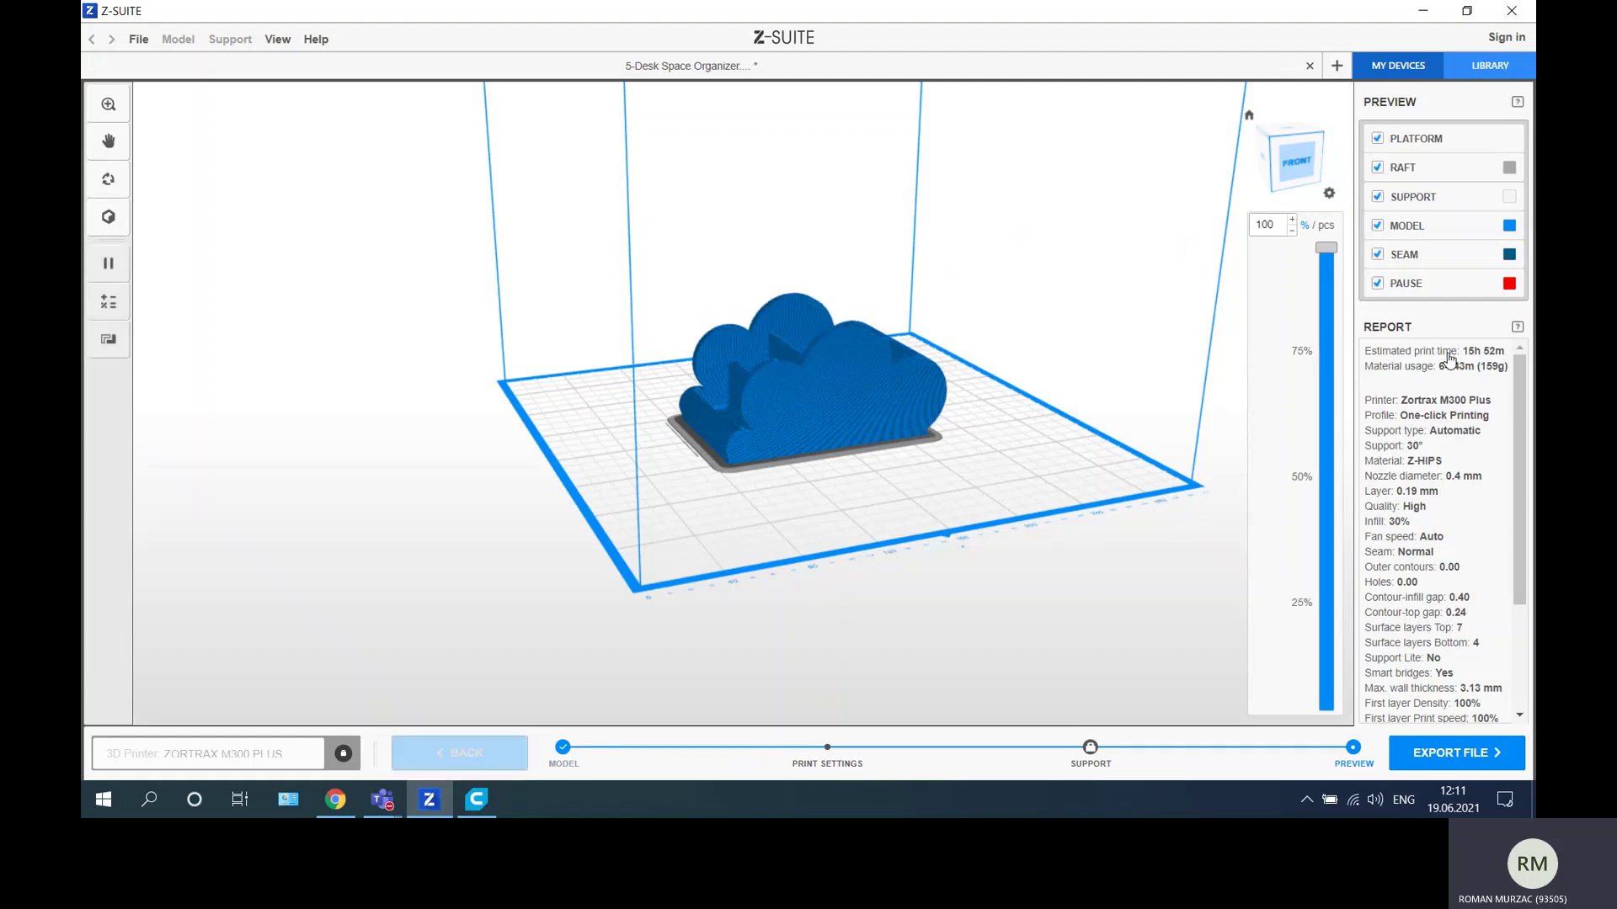
key("1")
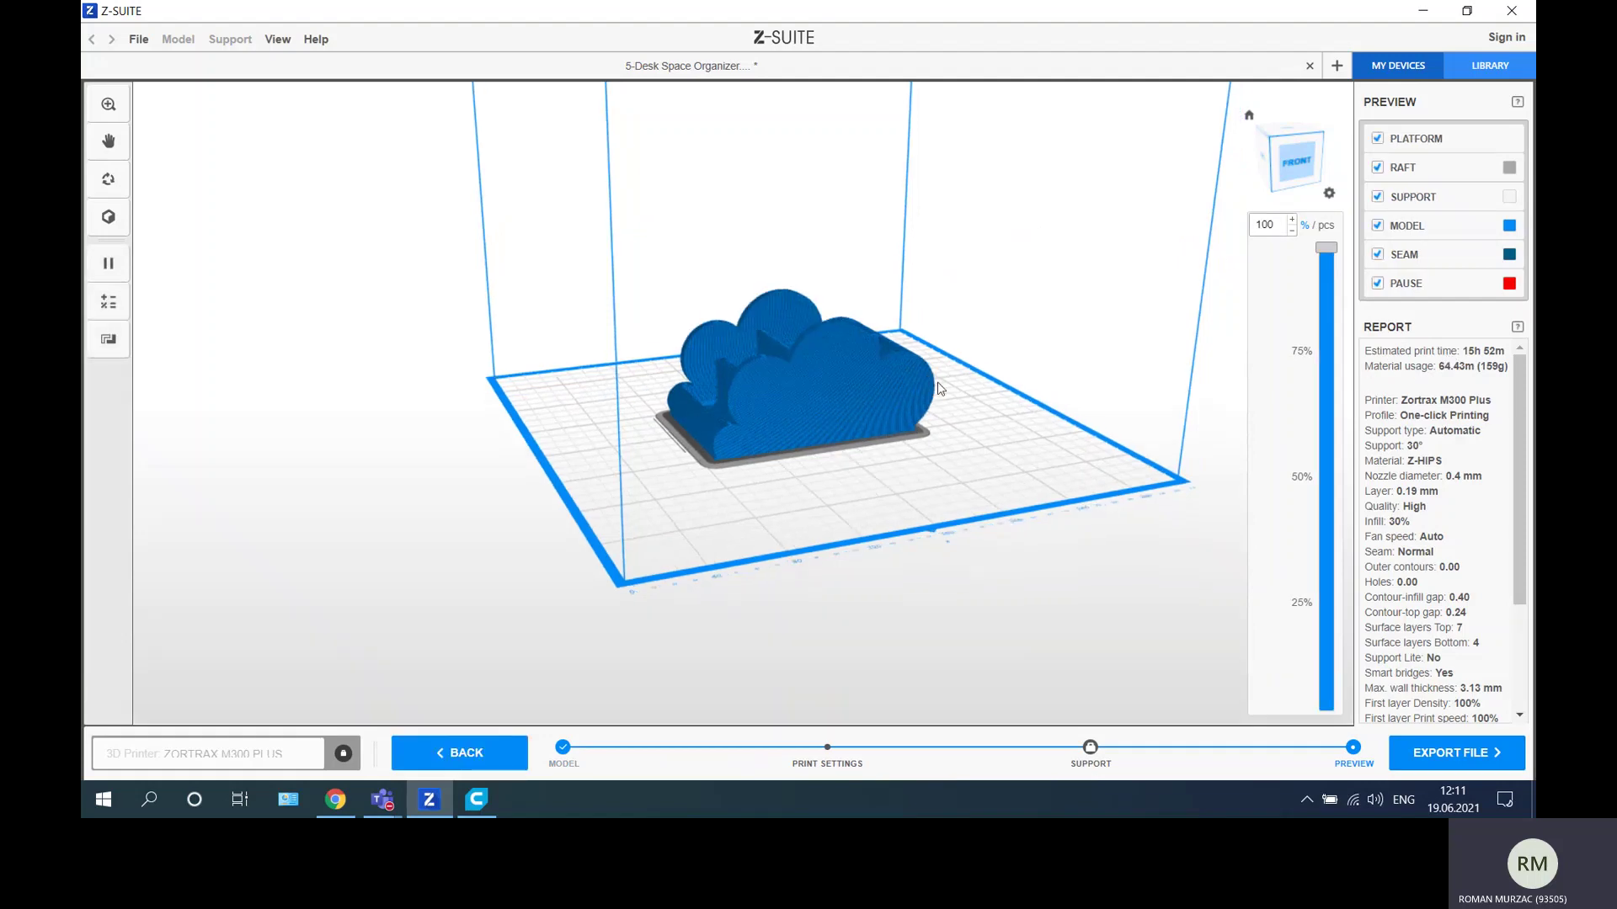
scroll(857, 385, "up", 5)
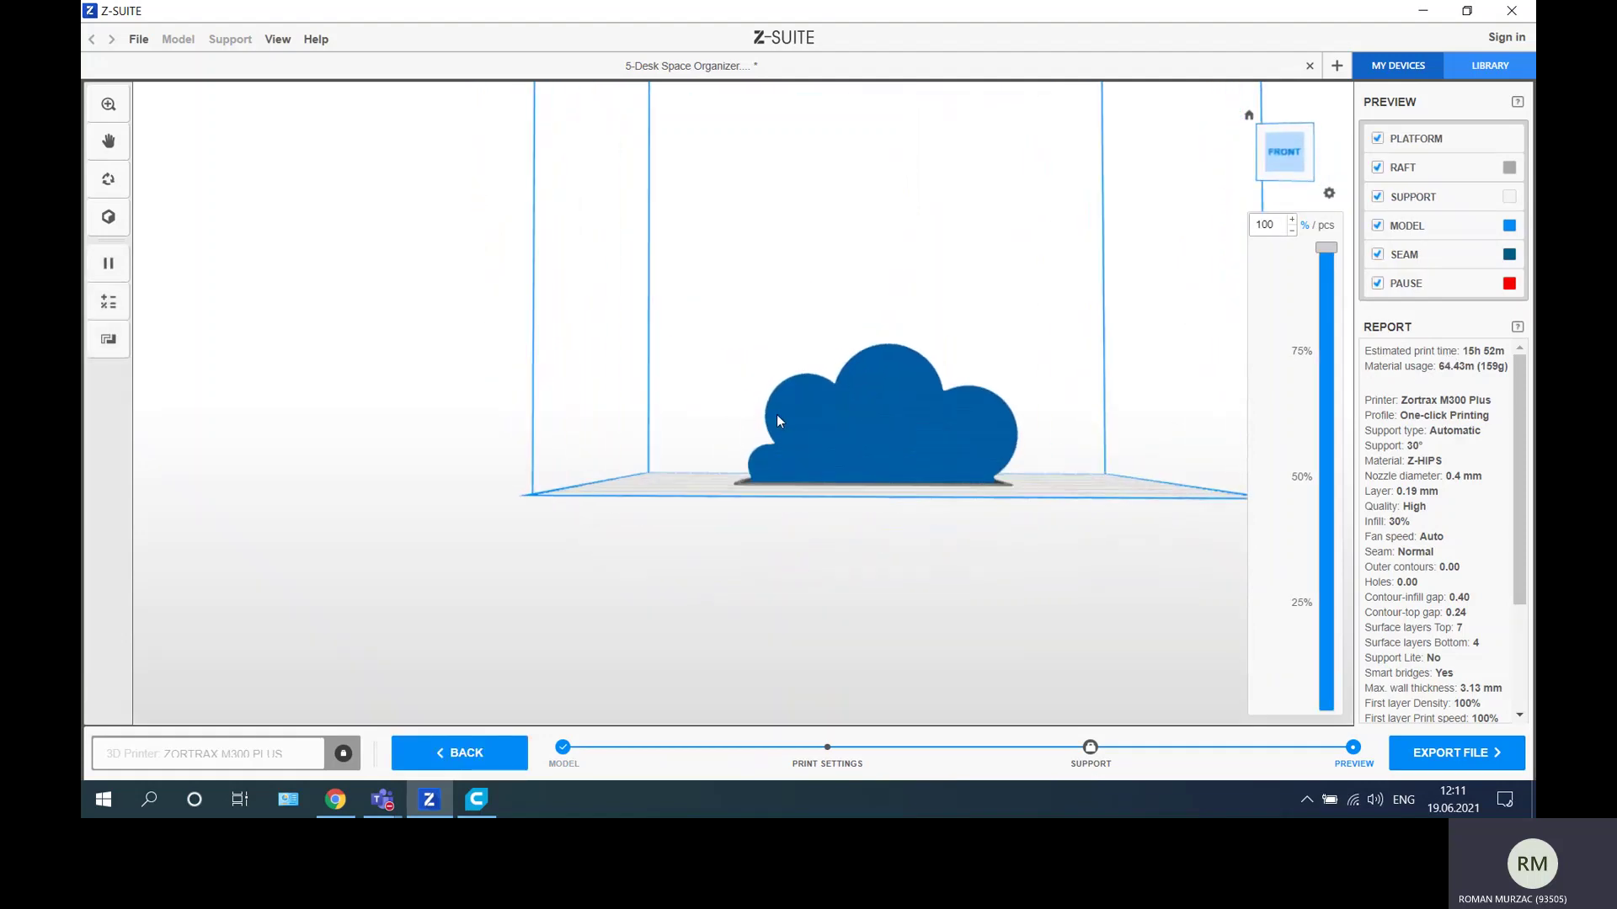
scroll(810, 473, "up", 2)
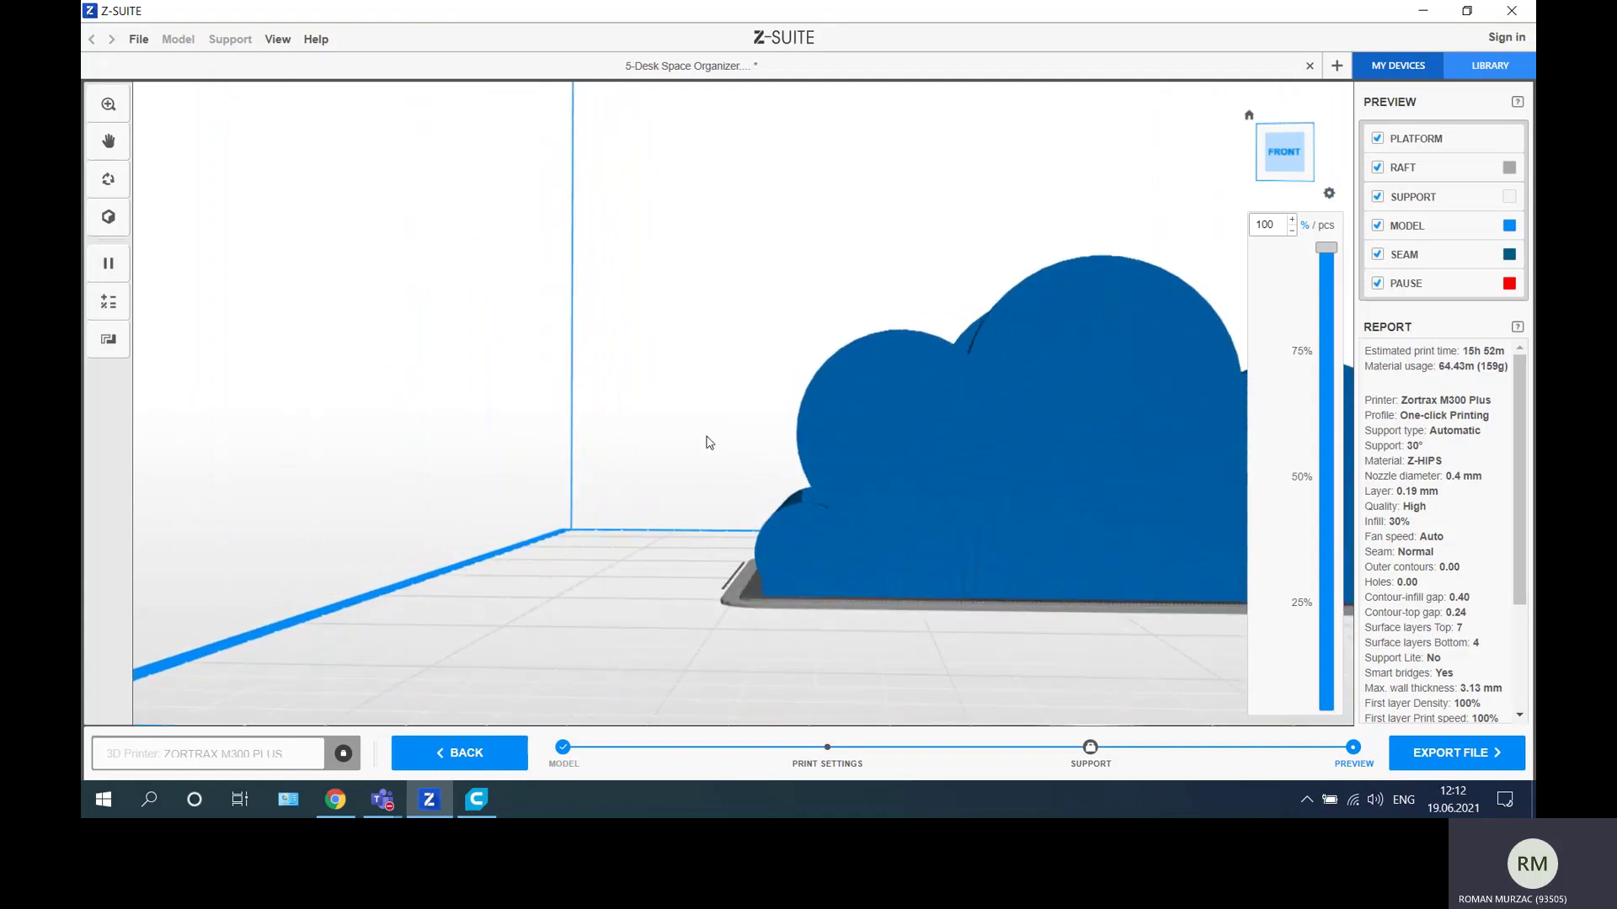
scroll(729, 446, "down", 3)
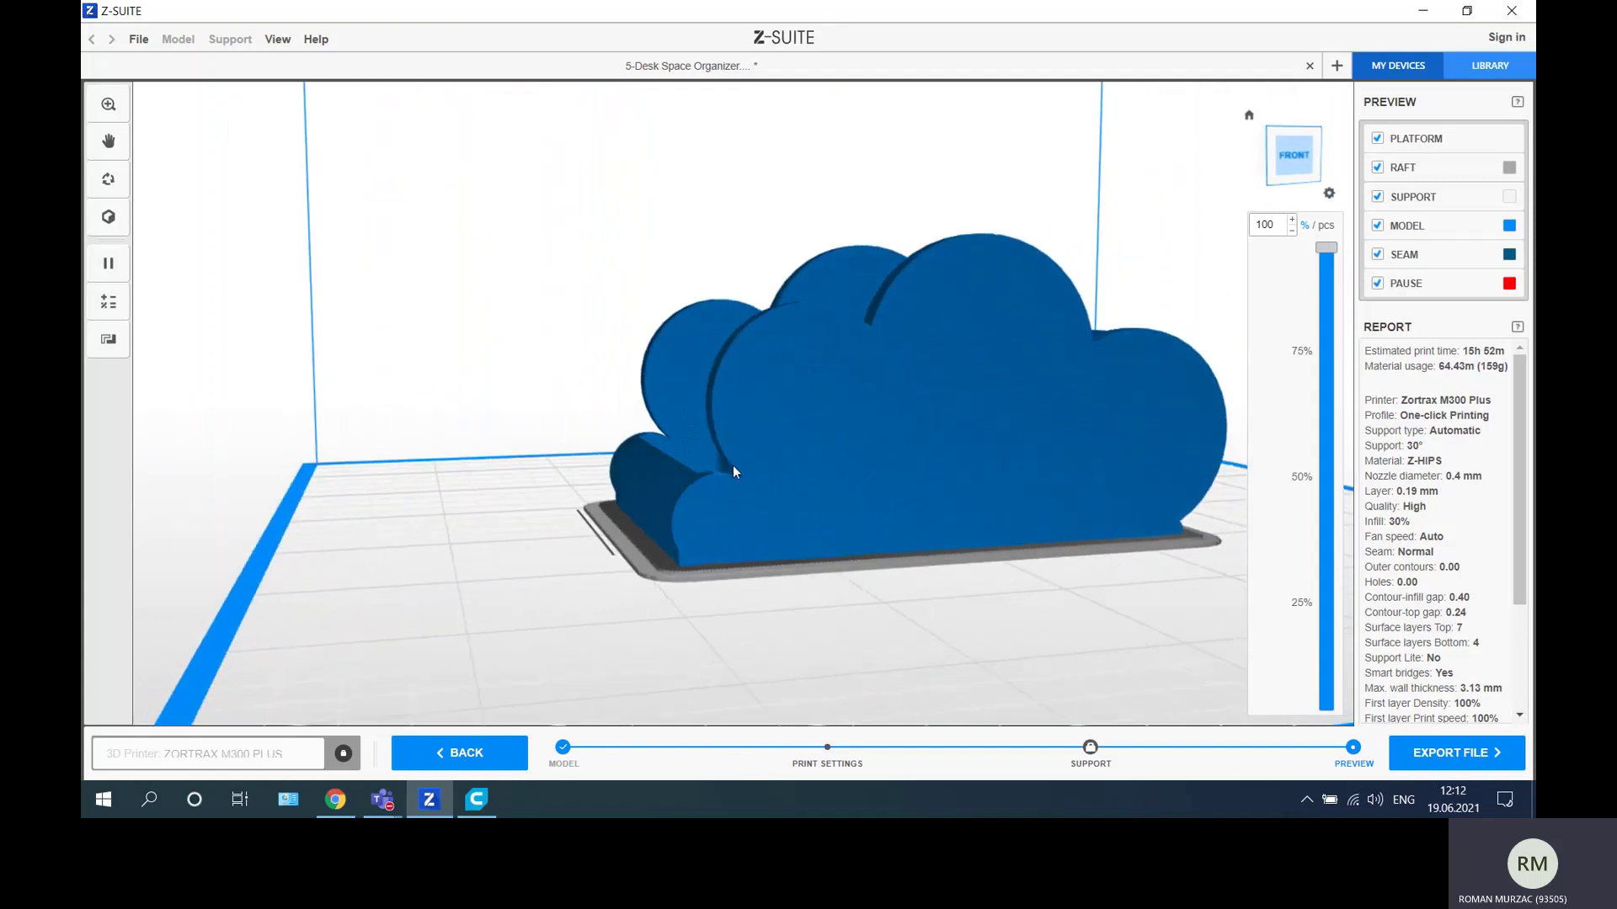
scroll(1074, 607, "down", 4)
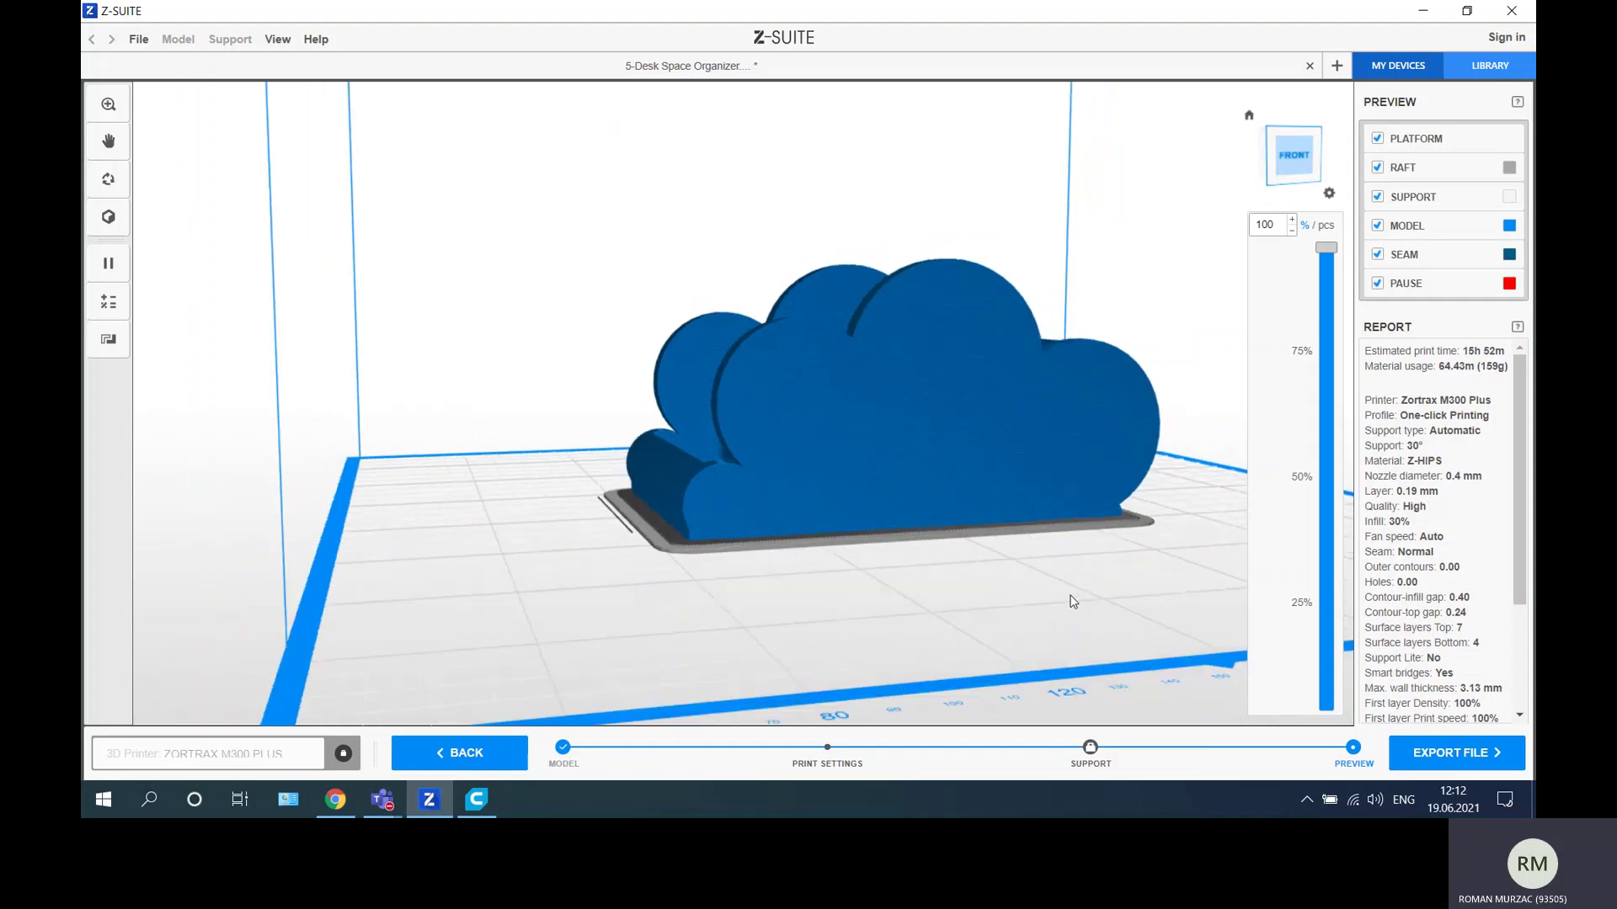
right_click_drag(714, 438, 539, 674)
Return to the model and generate the preview through the detailed print settings, keeping the Last Settings profile.
left_click(467, 755)
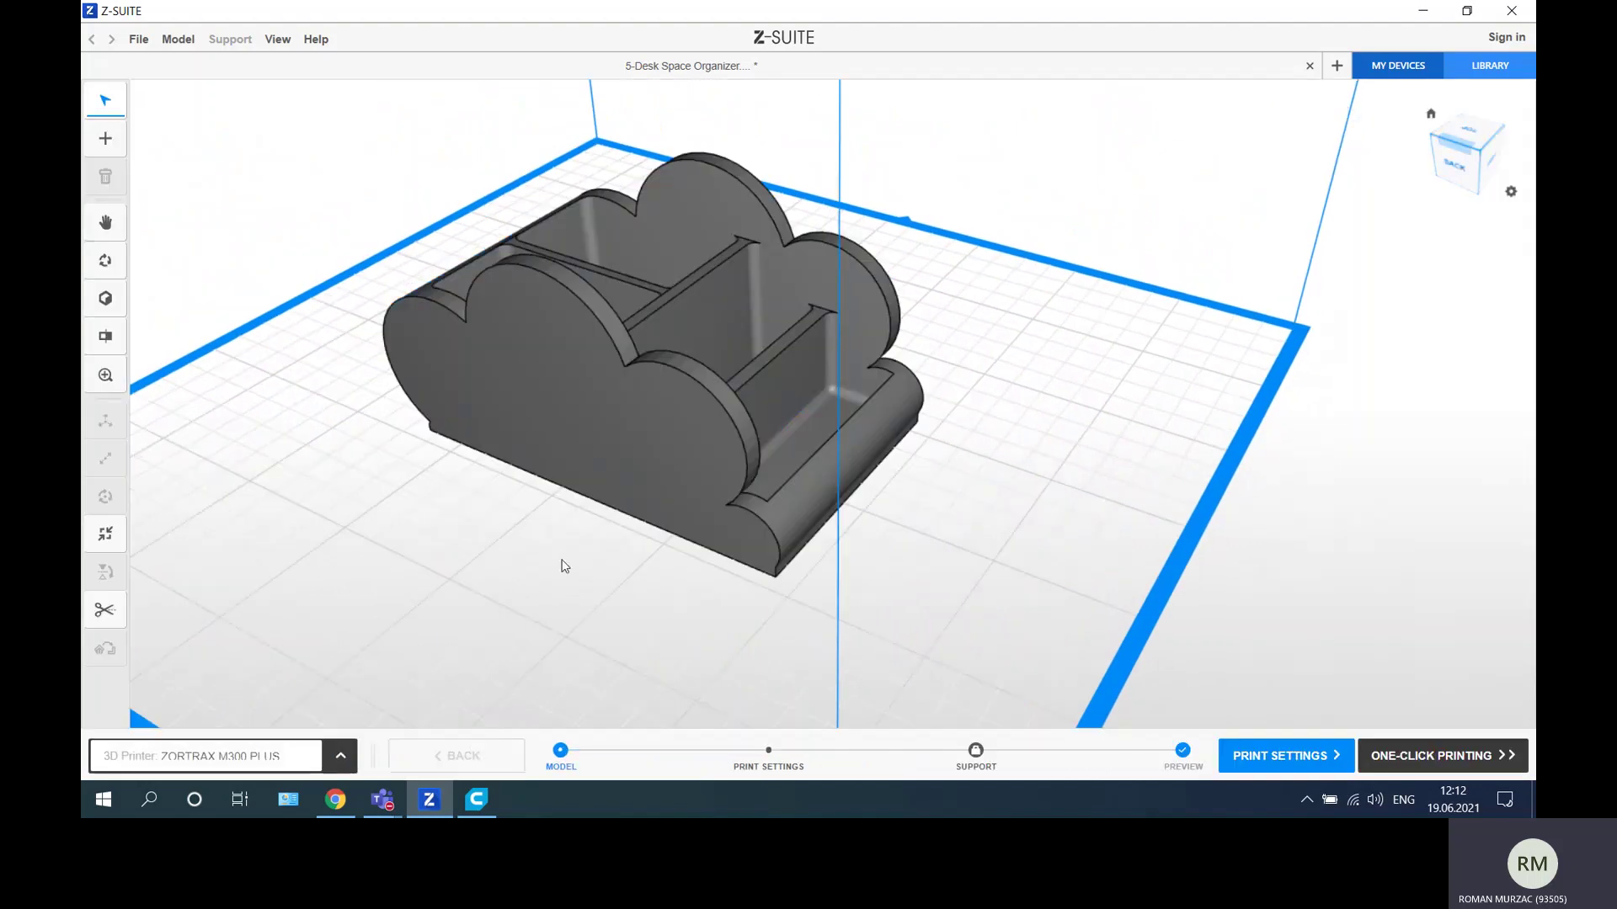
left_click(1284, 756)
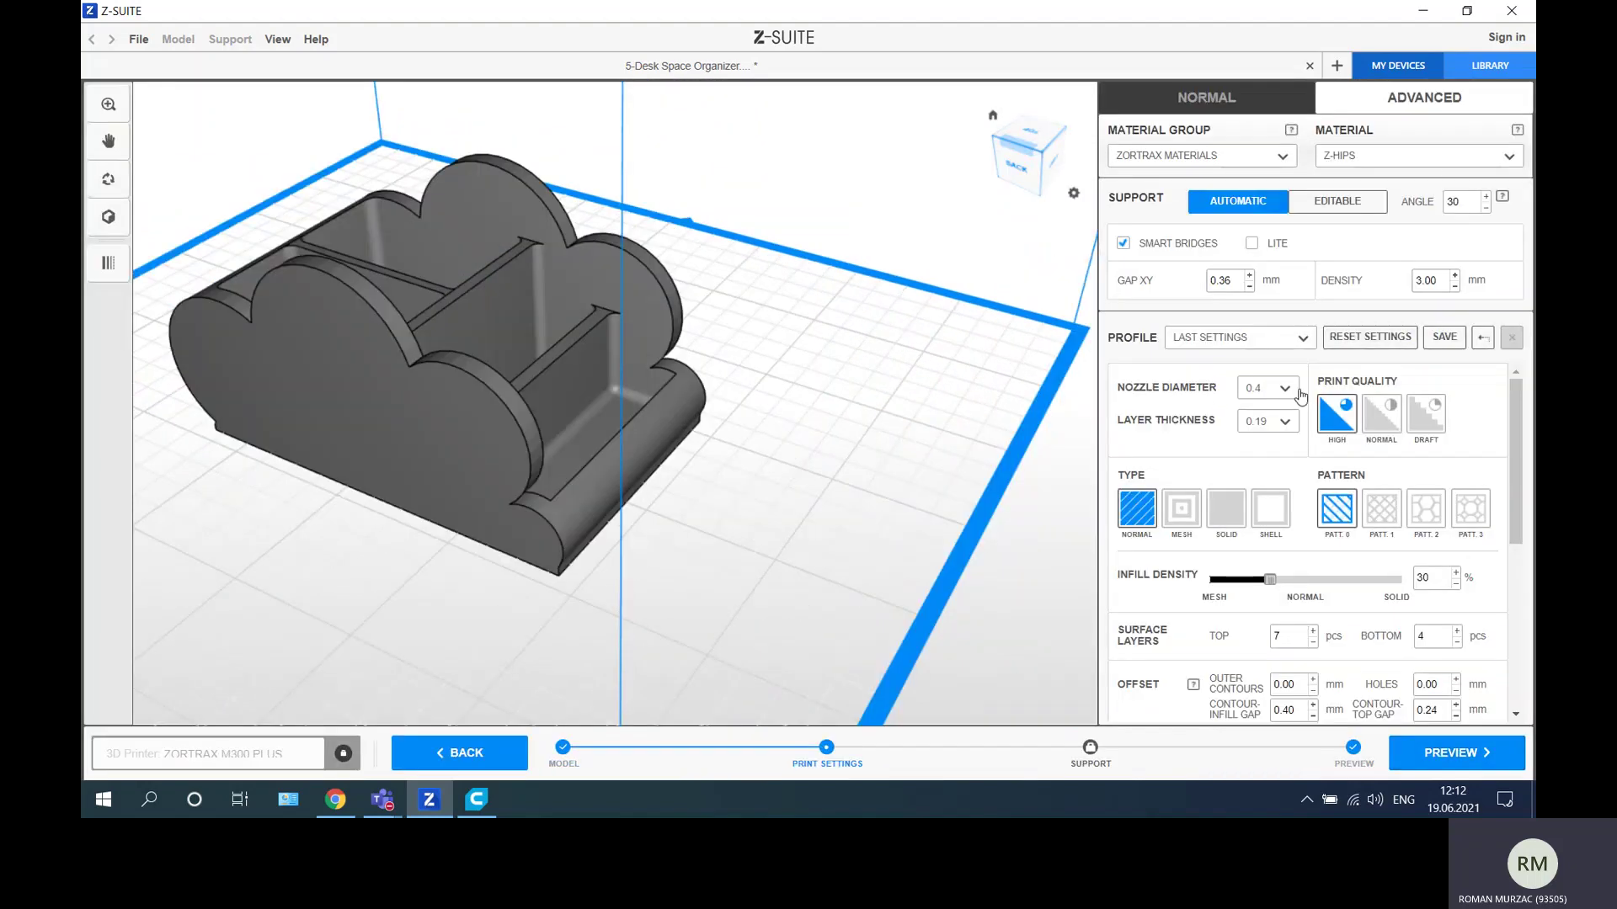
left_click(1442, 752)
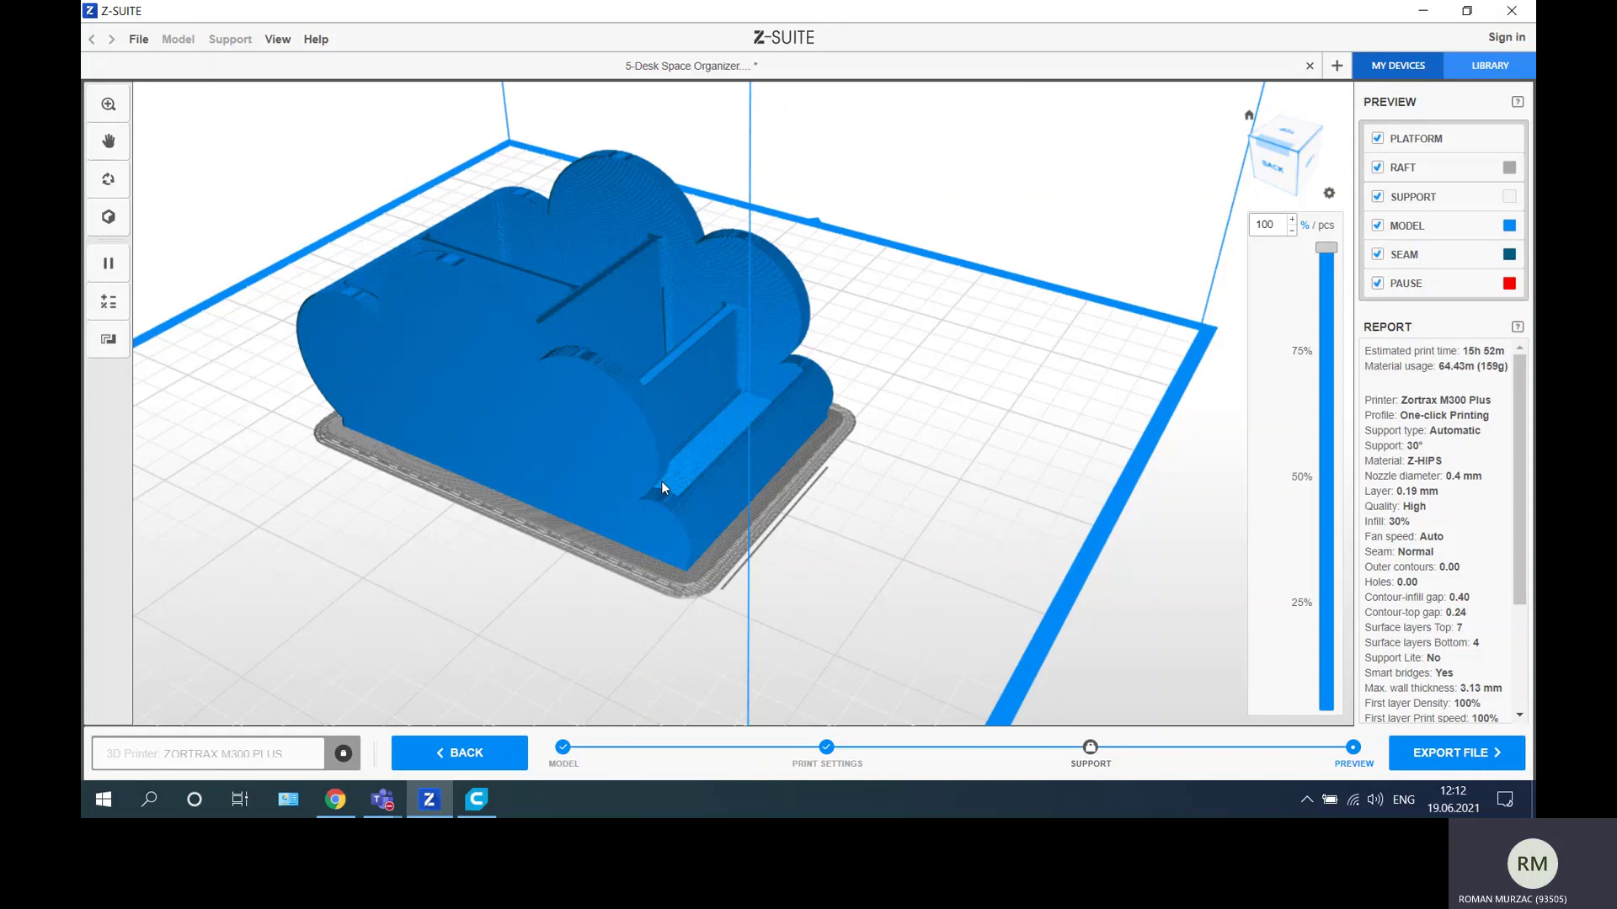
Set the automatic support angle to 45° in the print settings, and regenerate the preview to examine the organizer's support from several sides.
right_click_drag(949, 509, 1034, 444)
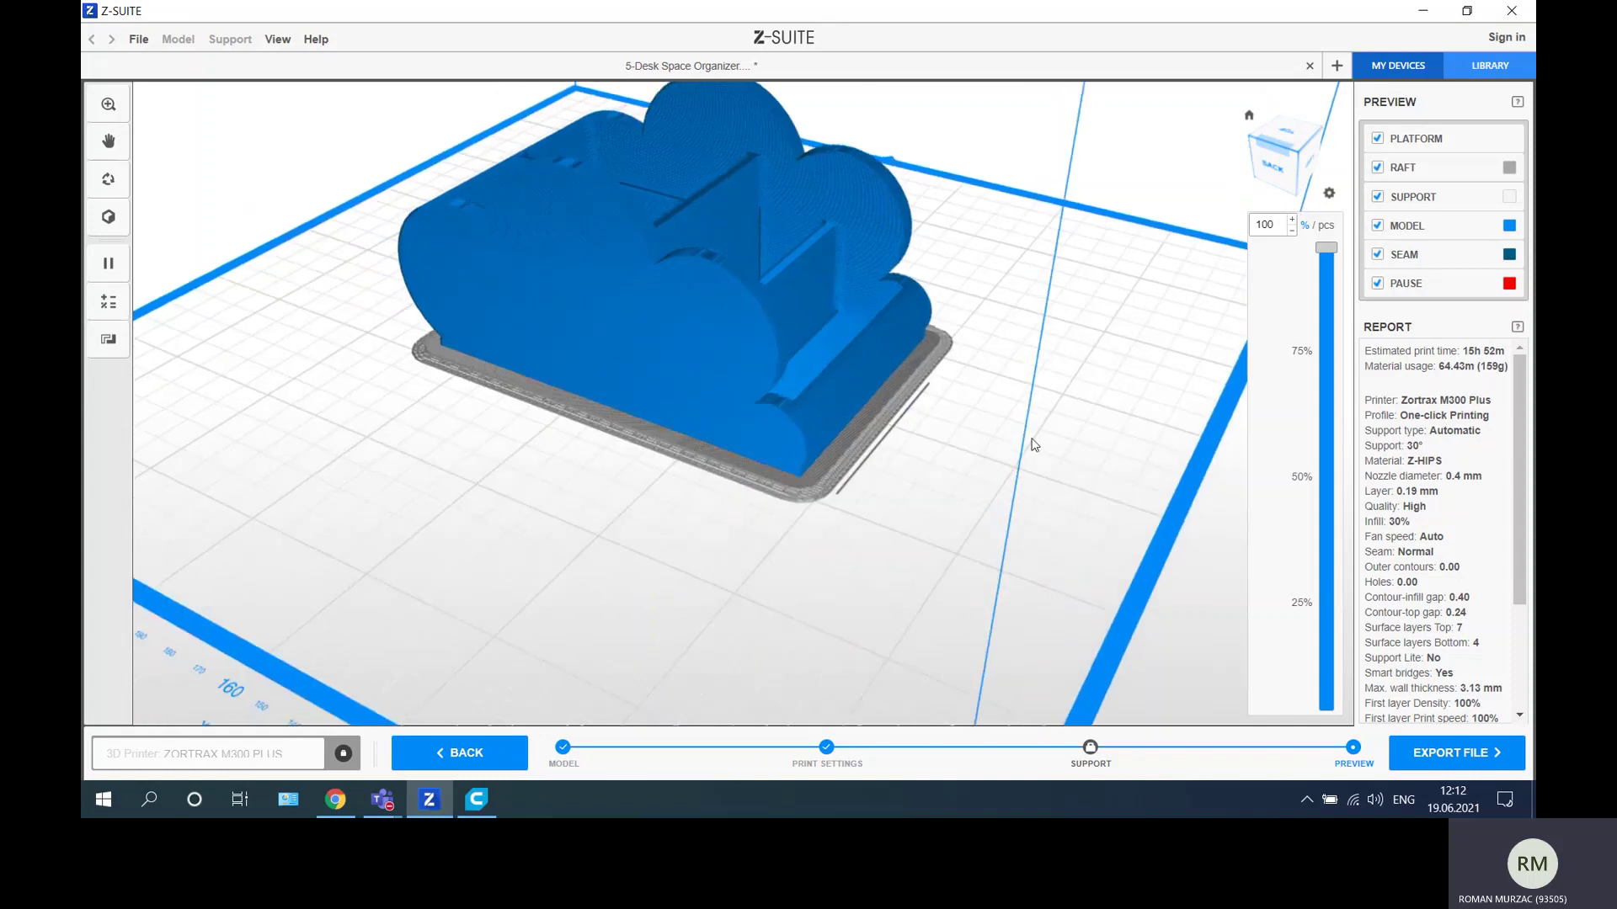
key("b")
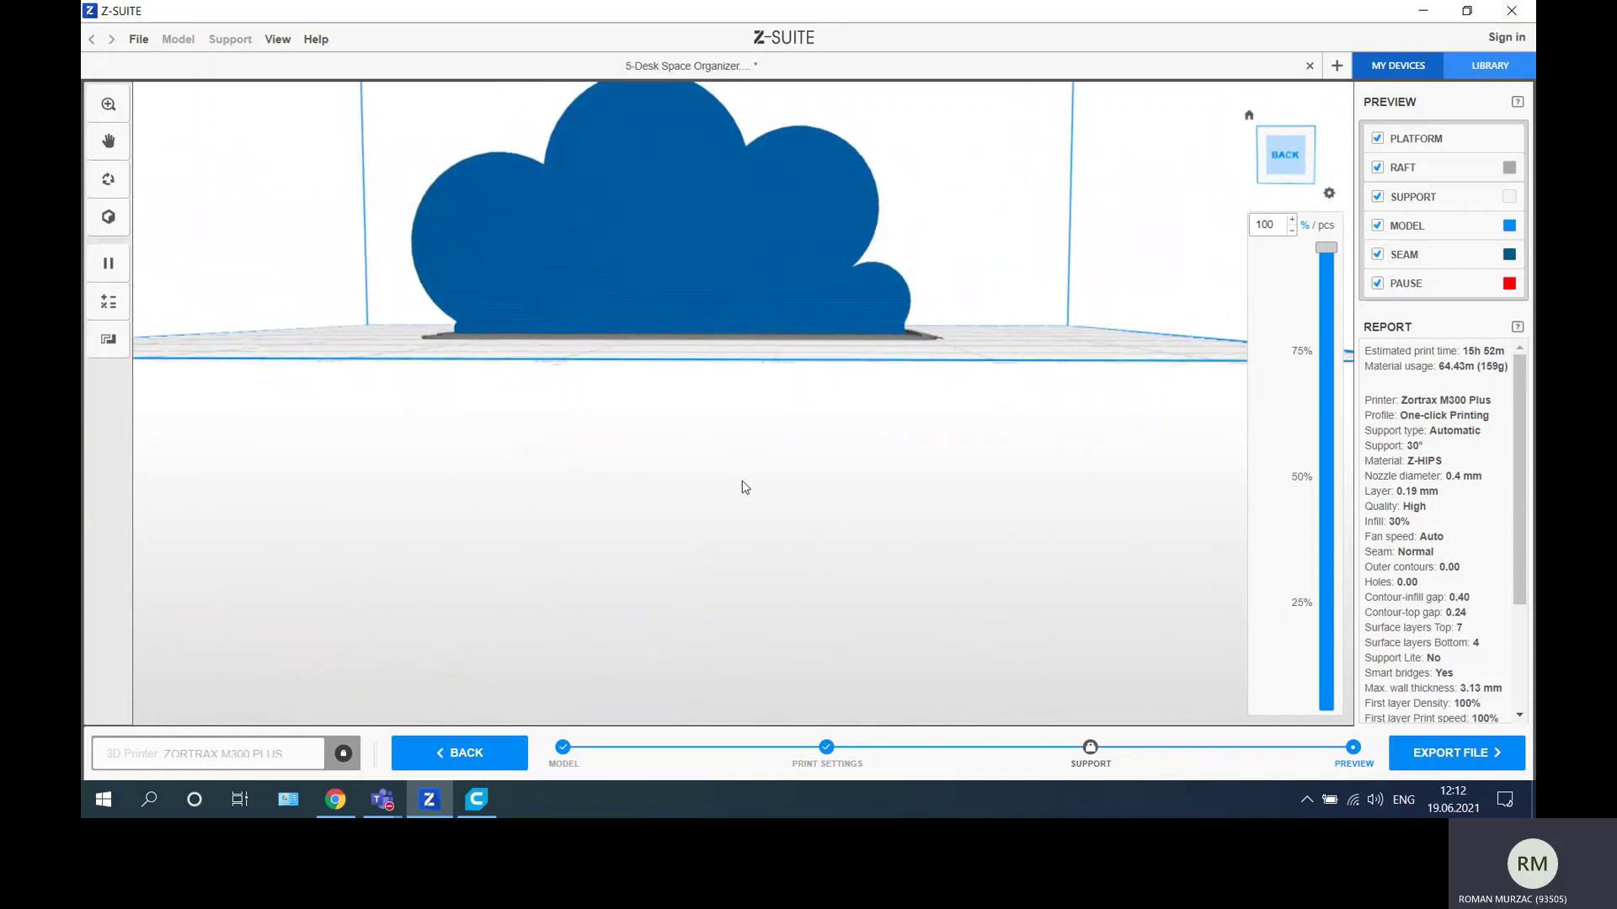
left_click(463, 758)
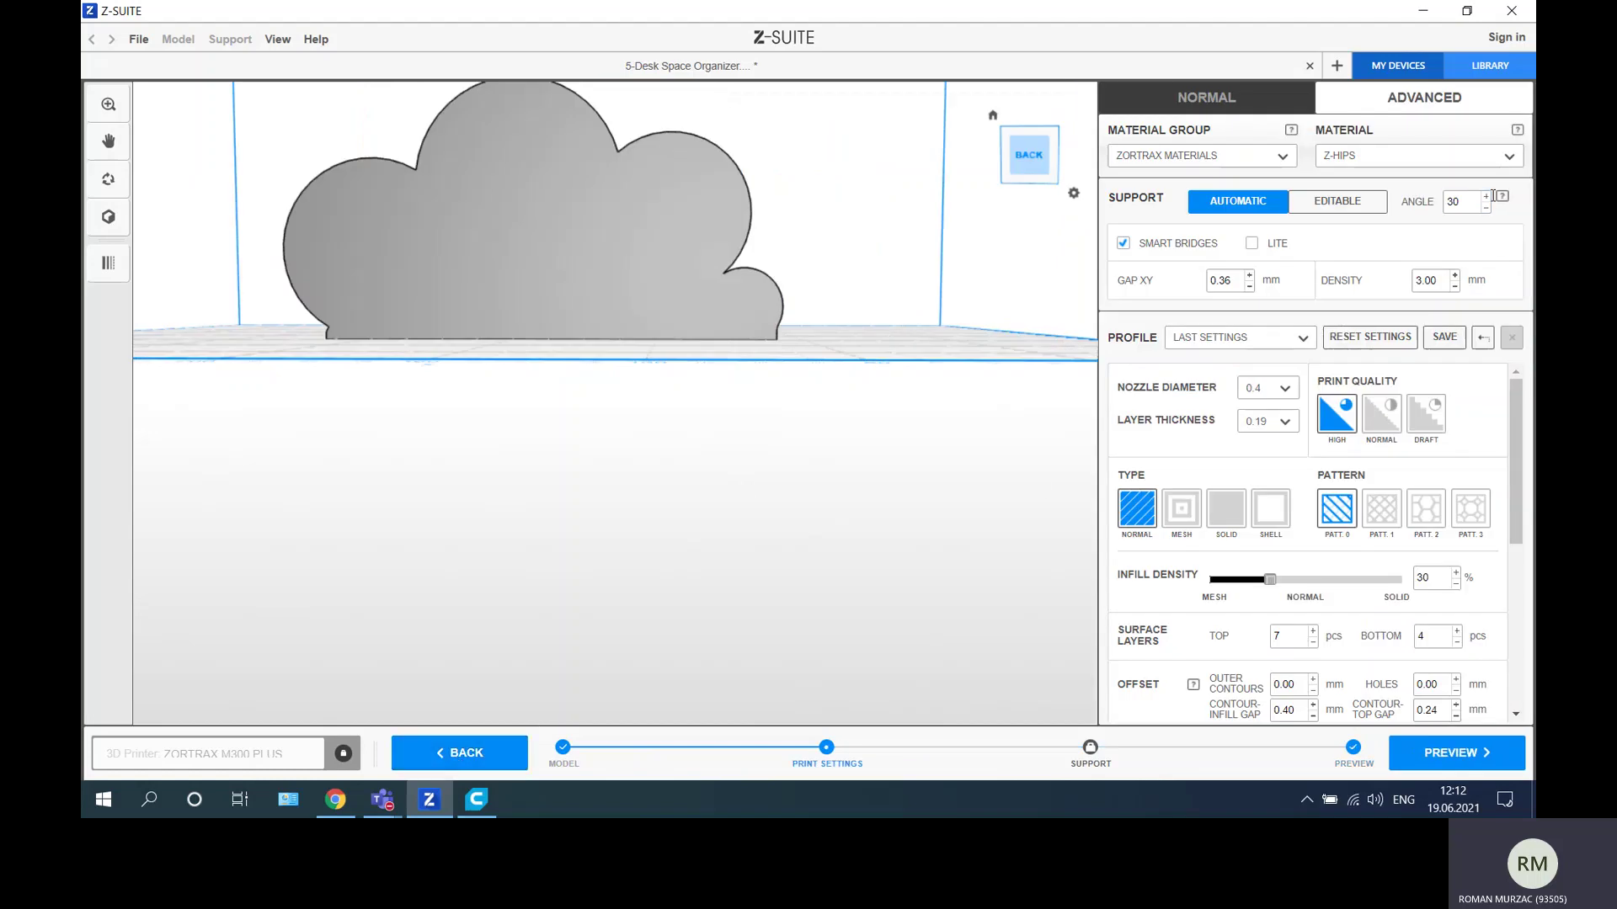
left_click(1486, 197)
left_click(847, 475)
left_click(1475, 757)
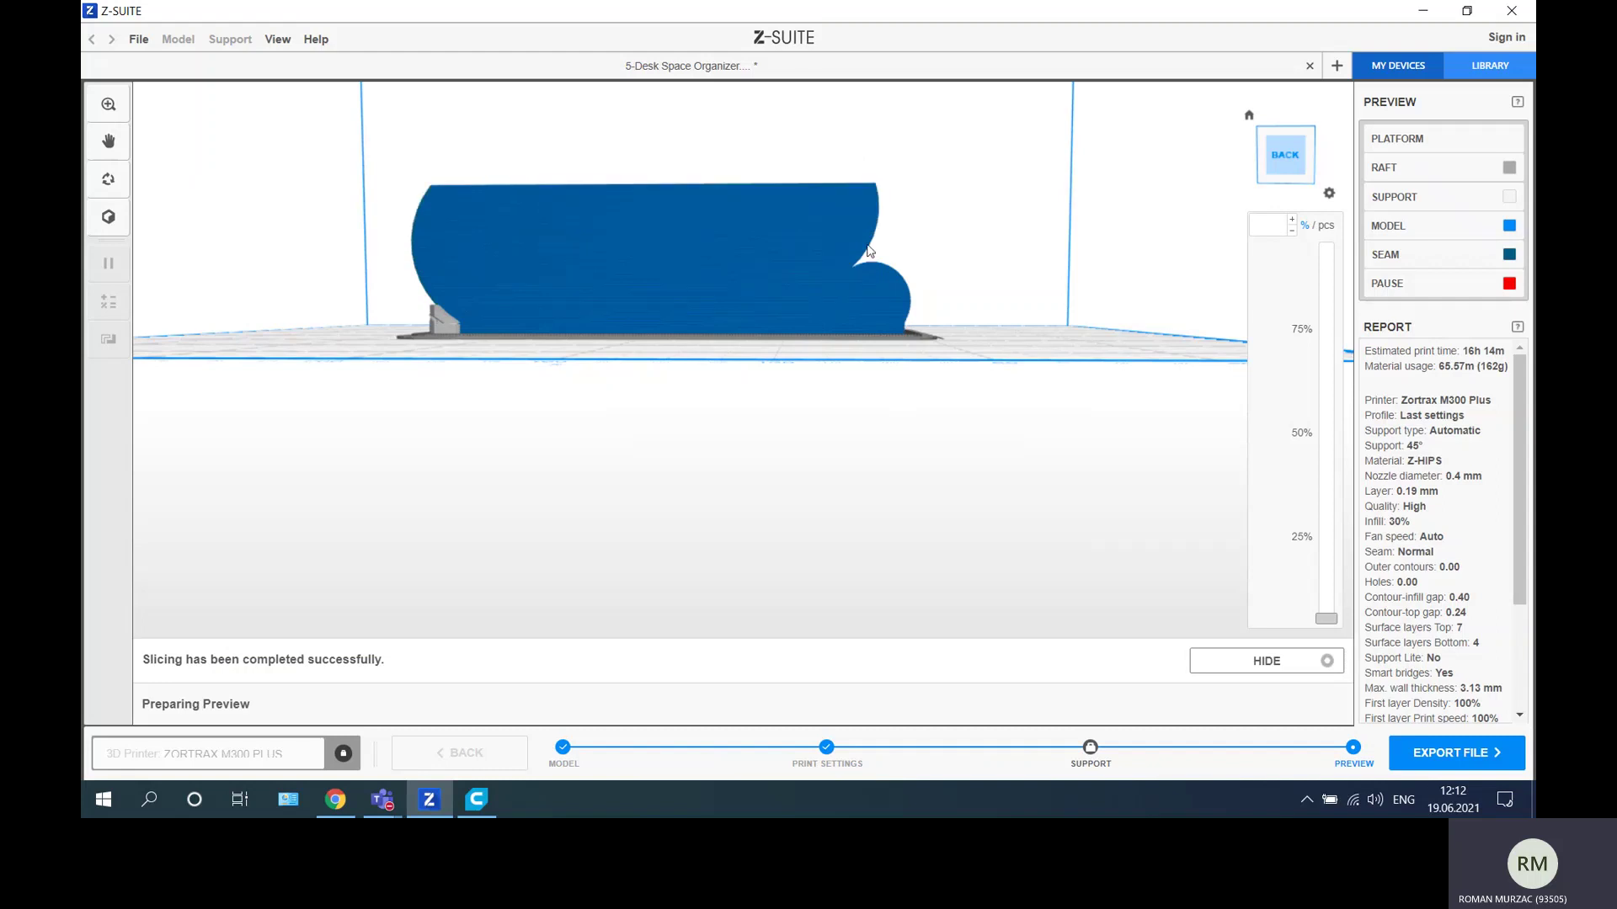
scroll(390, 310, "up", 3)
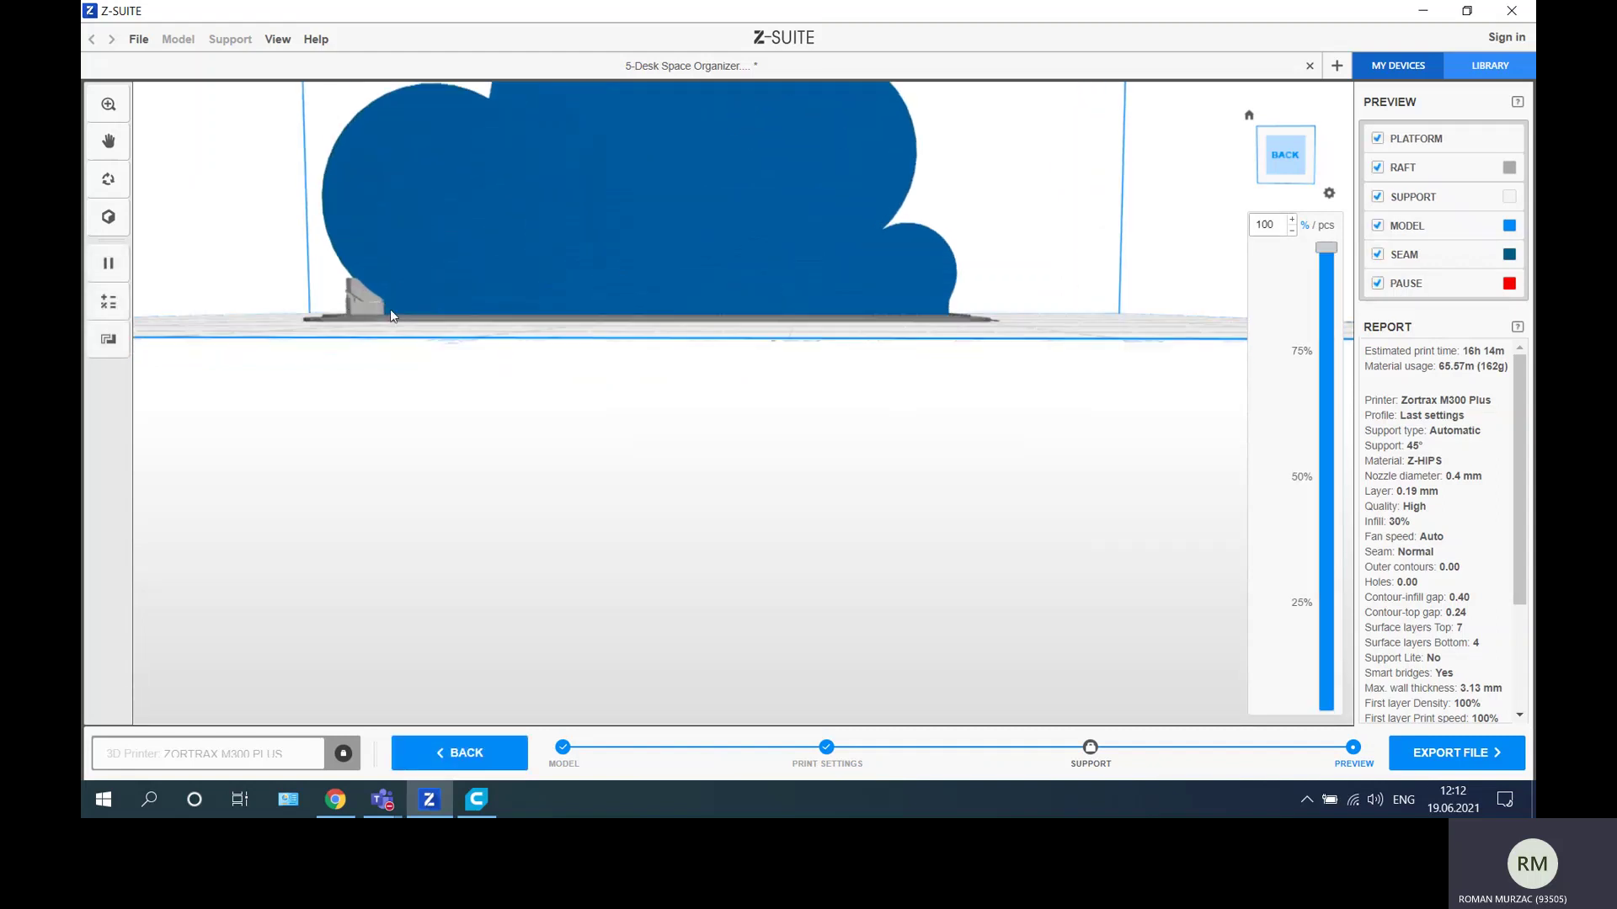
left_click_drag(596, 371, 646, 446)
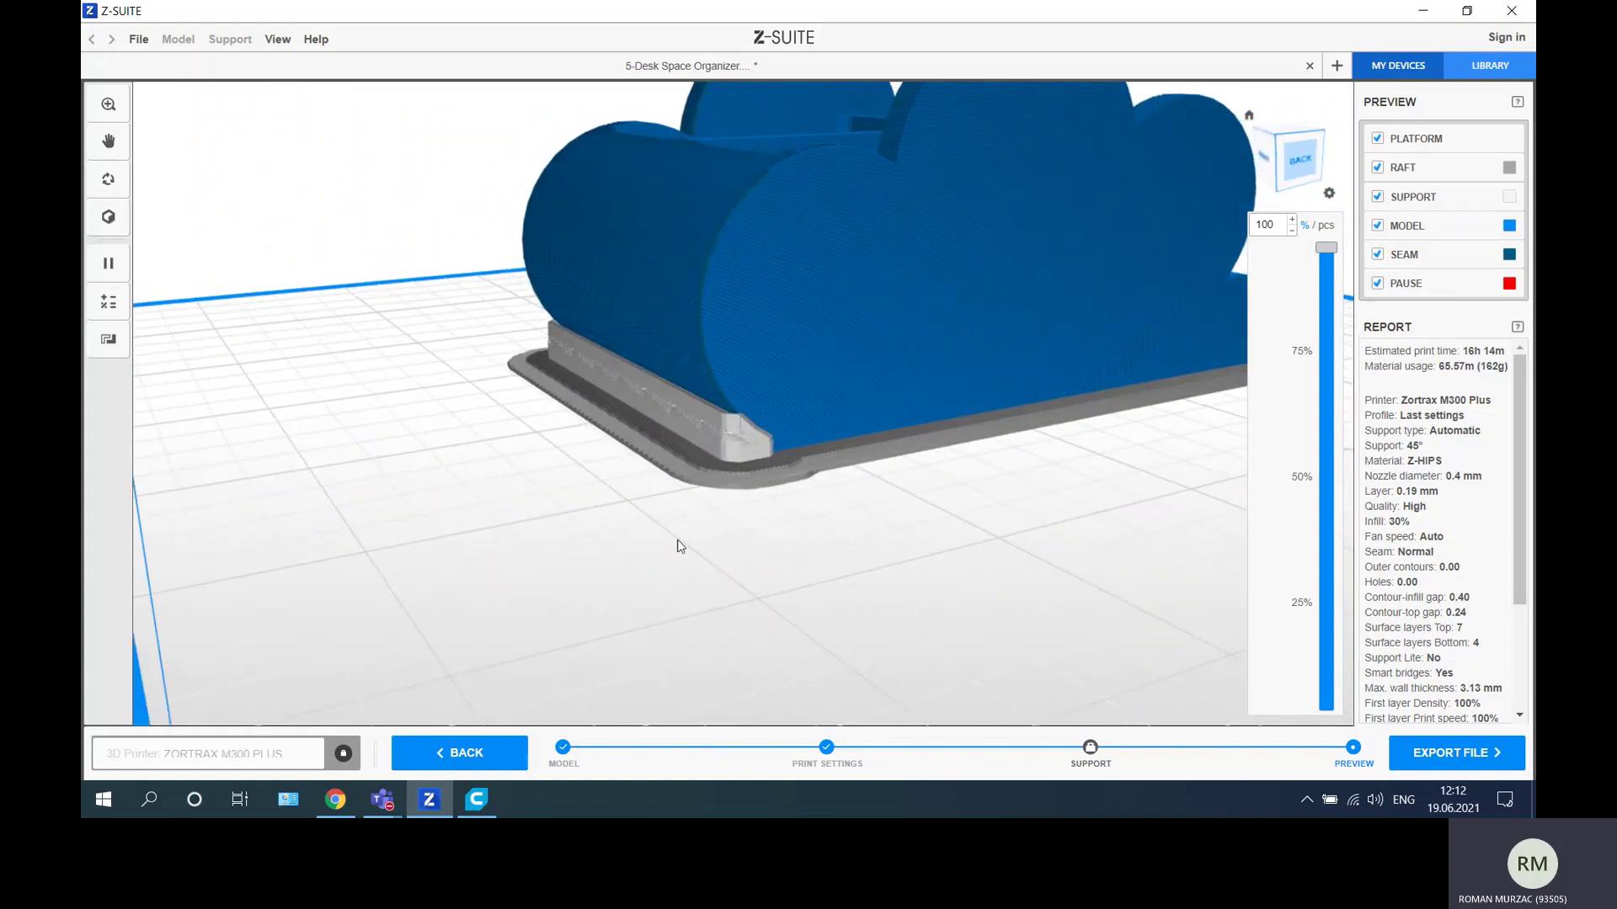
left_click_drag(680, 546, 1182, 589)
scroll(776, 540, "down", 5)
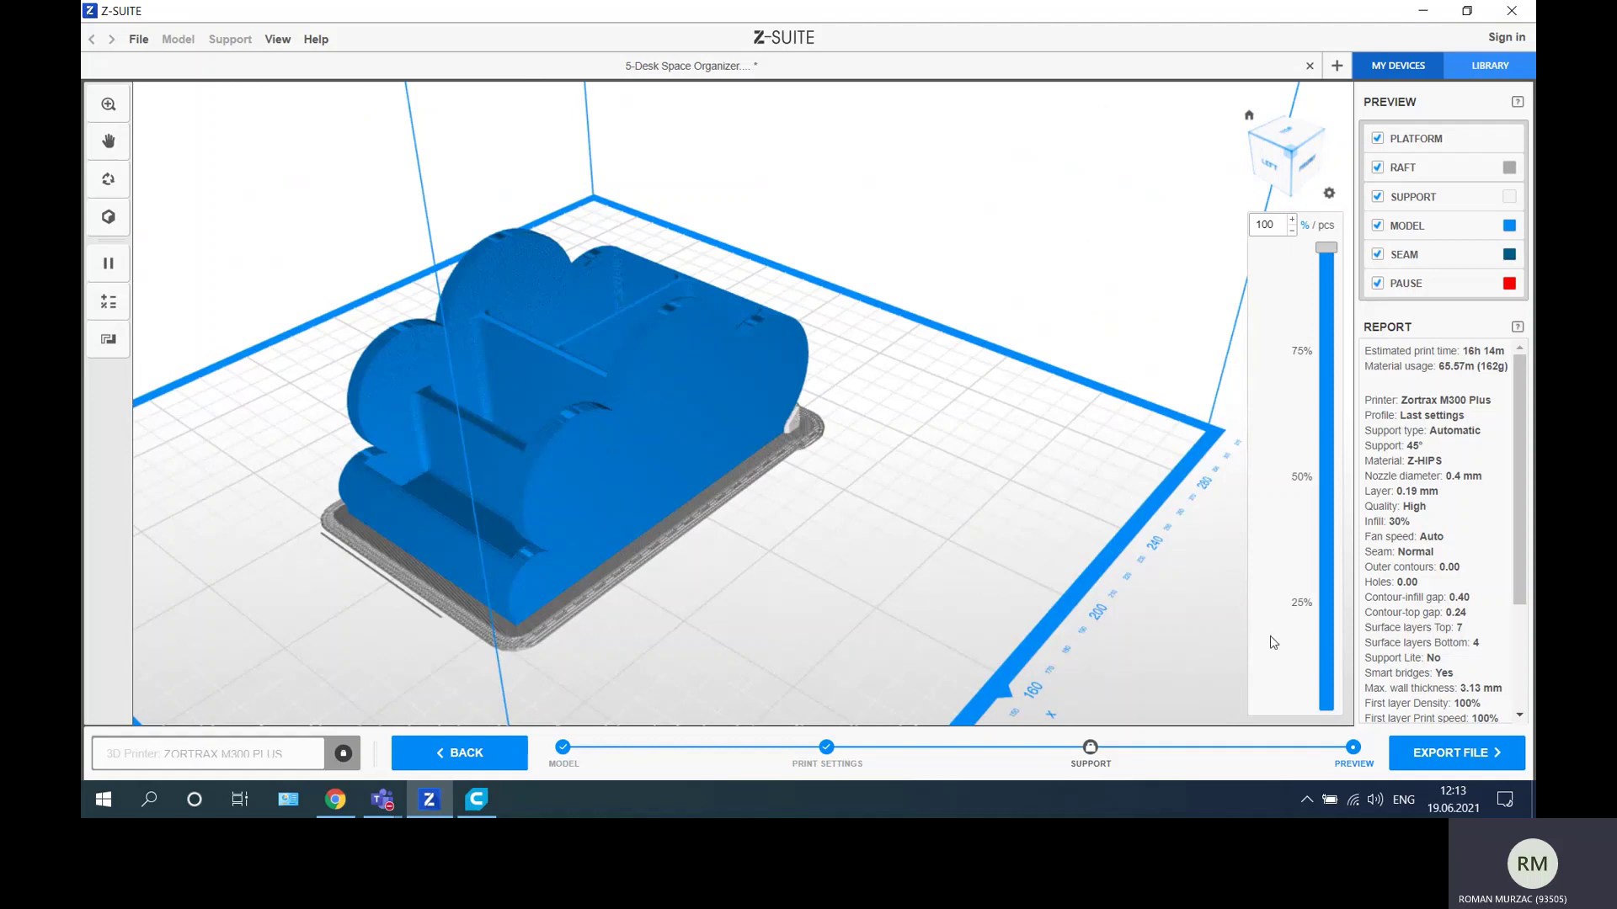
Export the sliced print file to the Desktop as Desk Space Organizer.zcodex2, and place its desktop icon beside the Cura organizer file.
left_click(1460, 758)
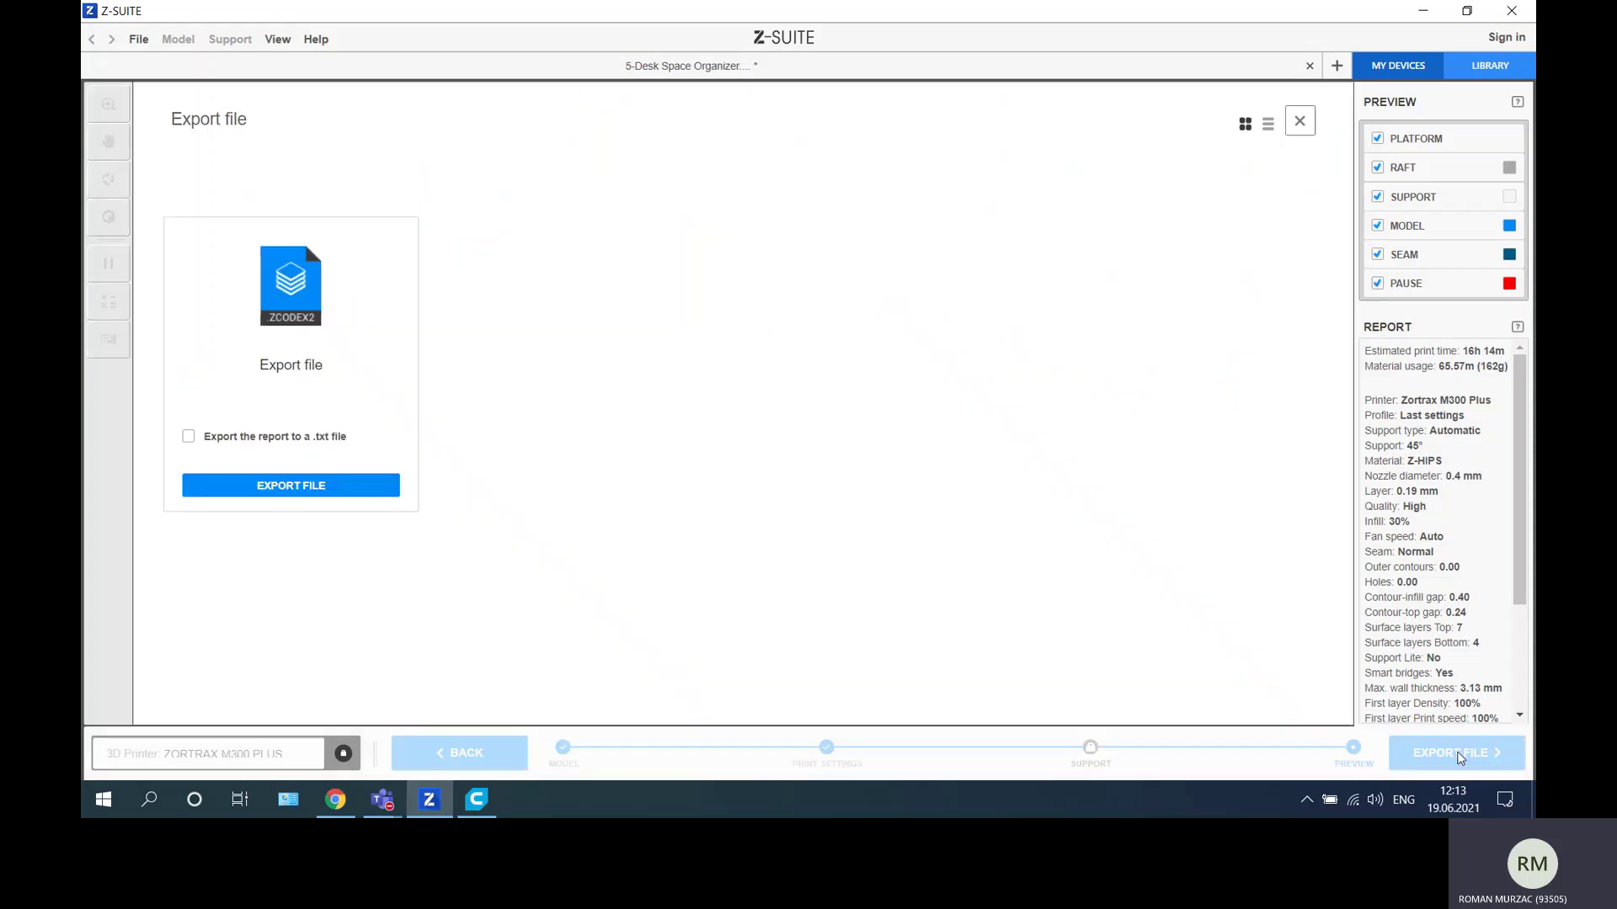
left_click(317, 488)
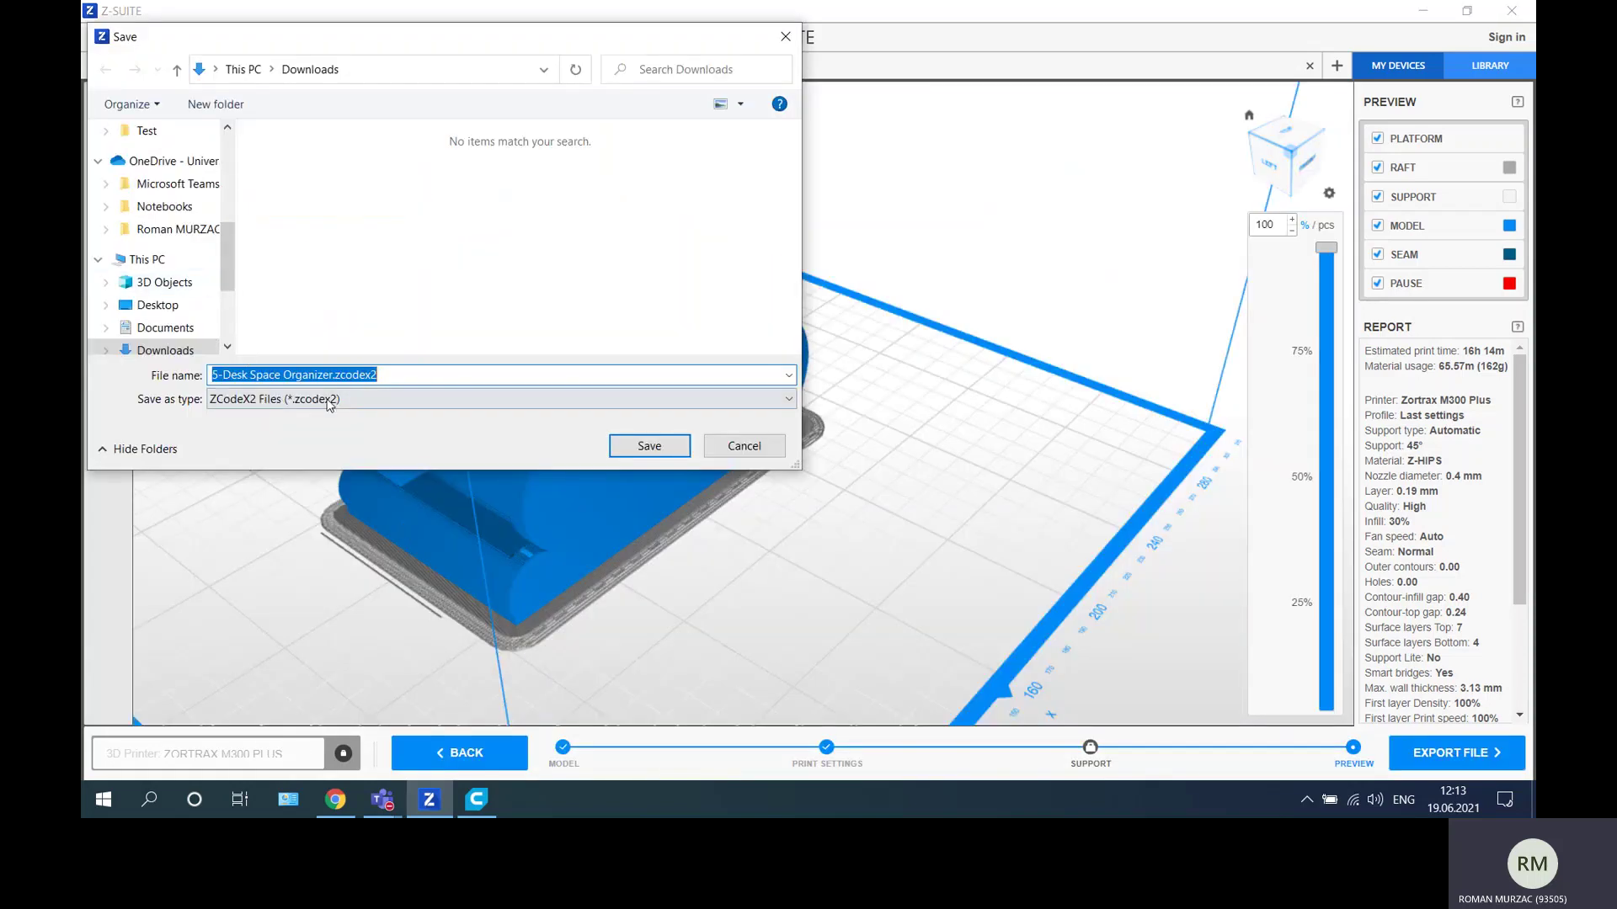
key("Home")
key("Delete")
key("Delete")
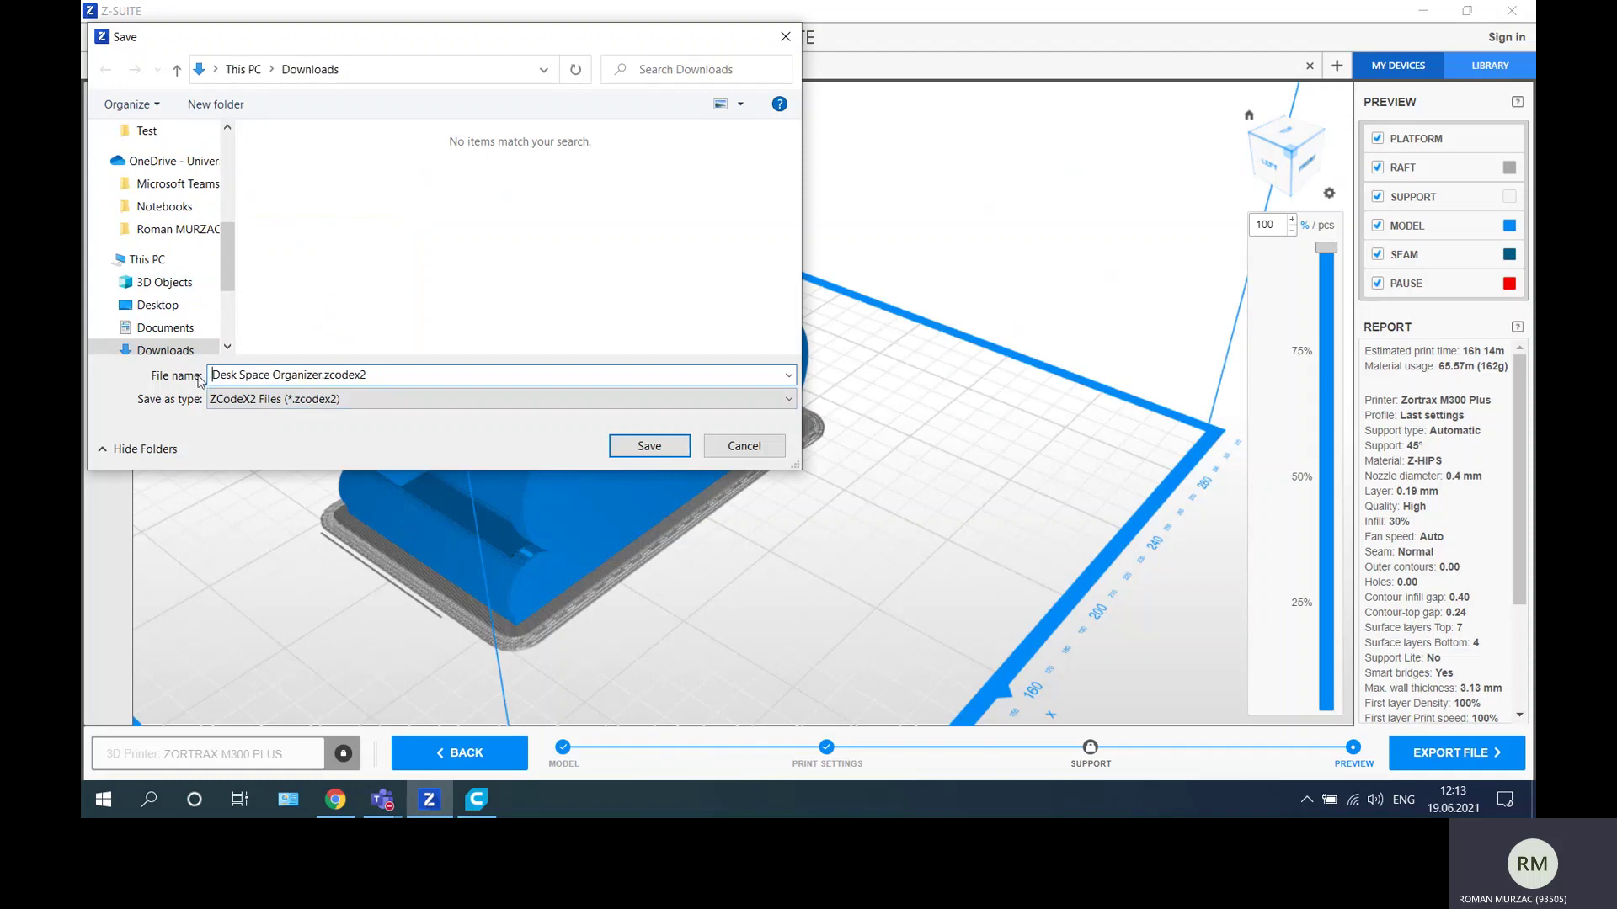
left_click(168, 302)
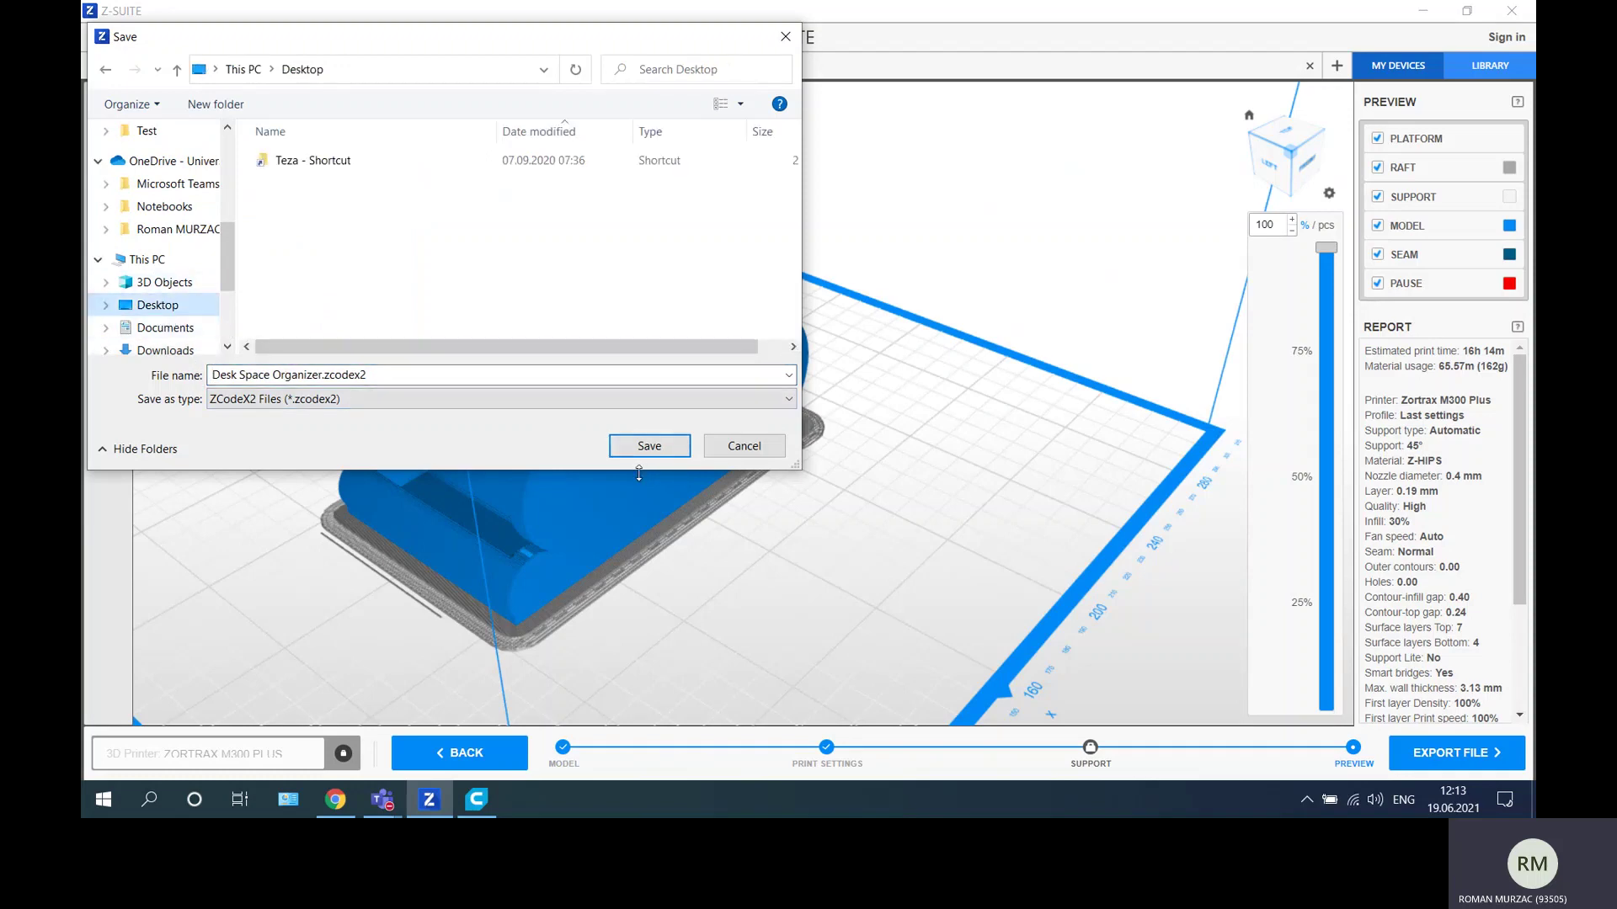
left_click(648, 446)
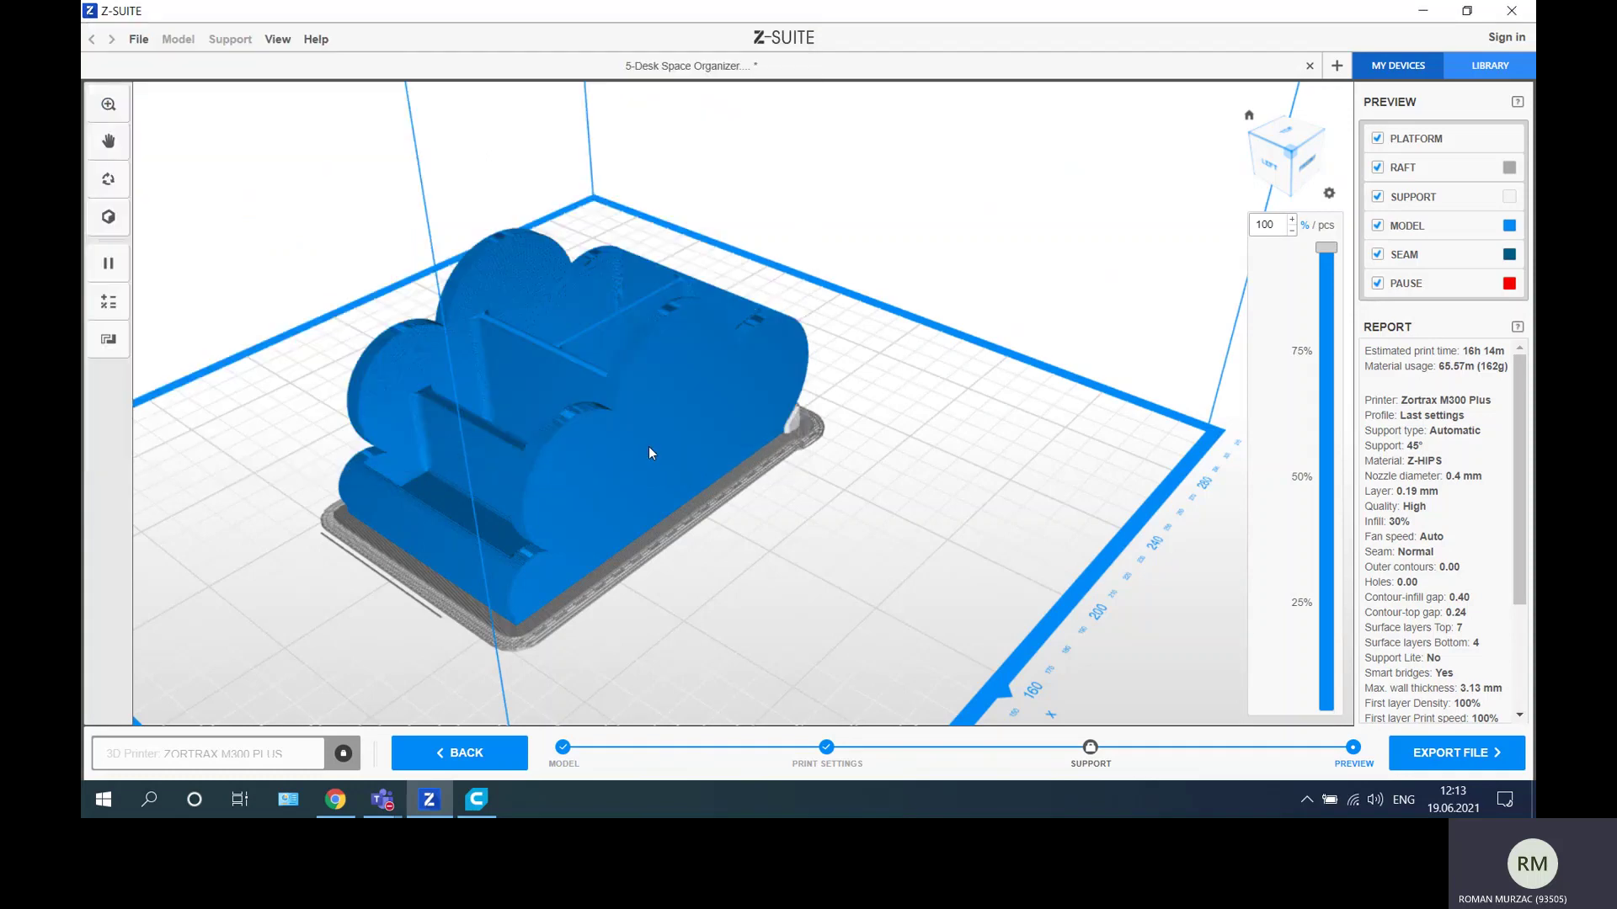
left_click(1422, 11)
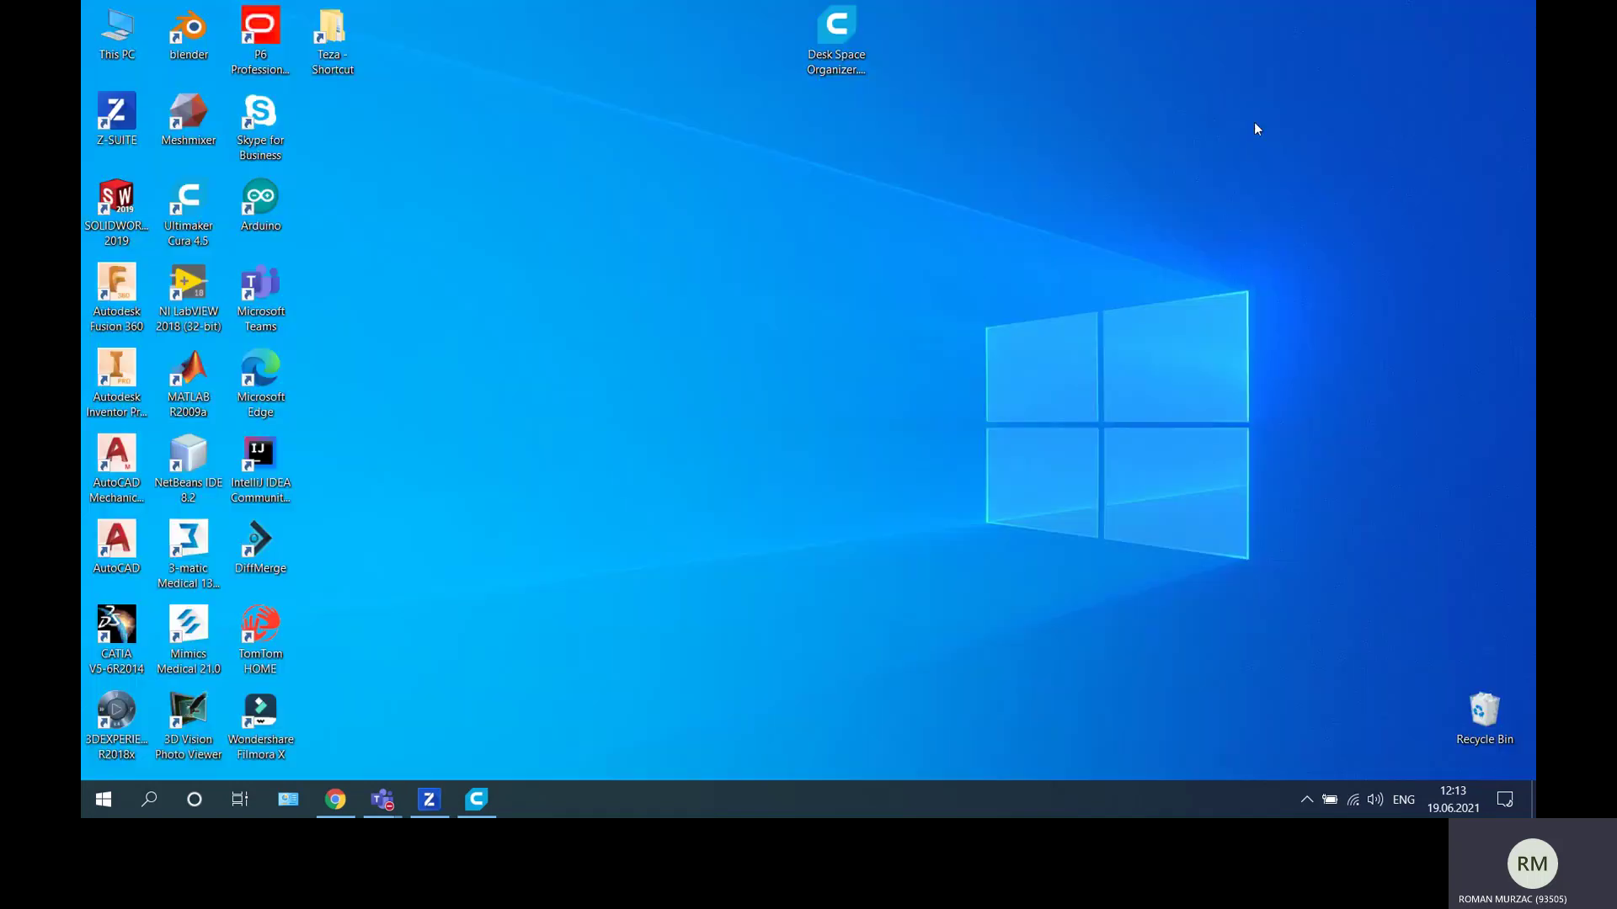
left_click_drag(333, 114, 922, 38)
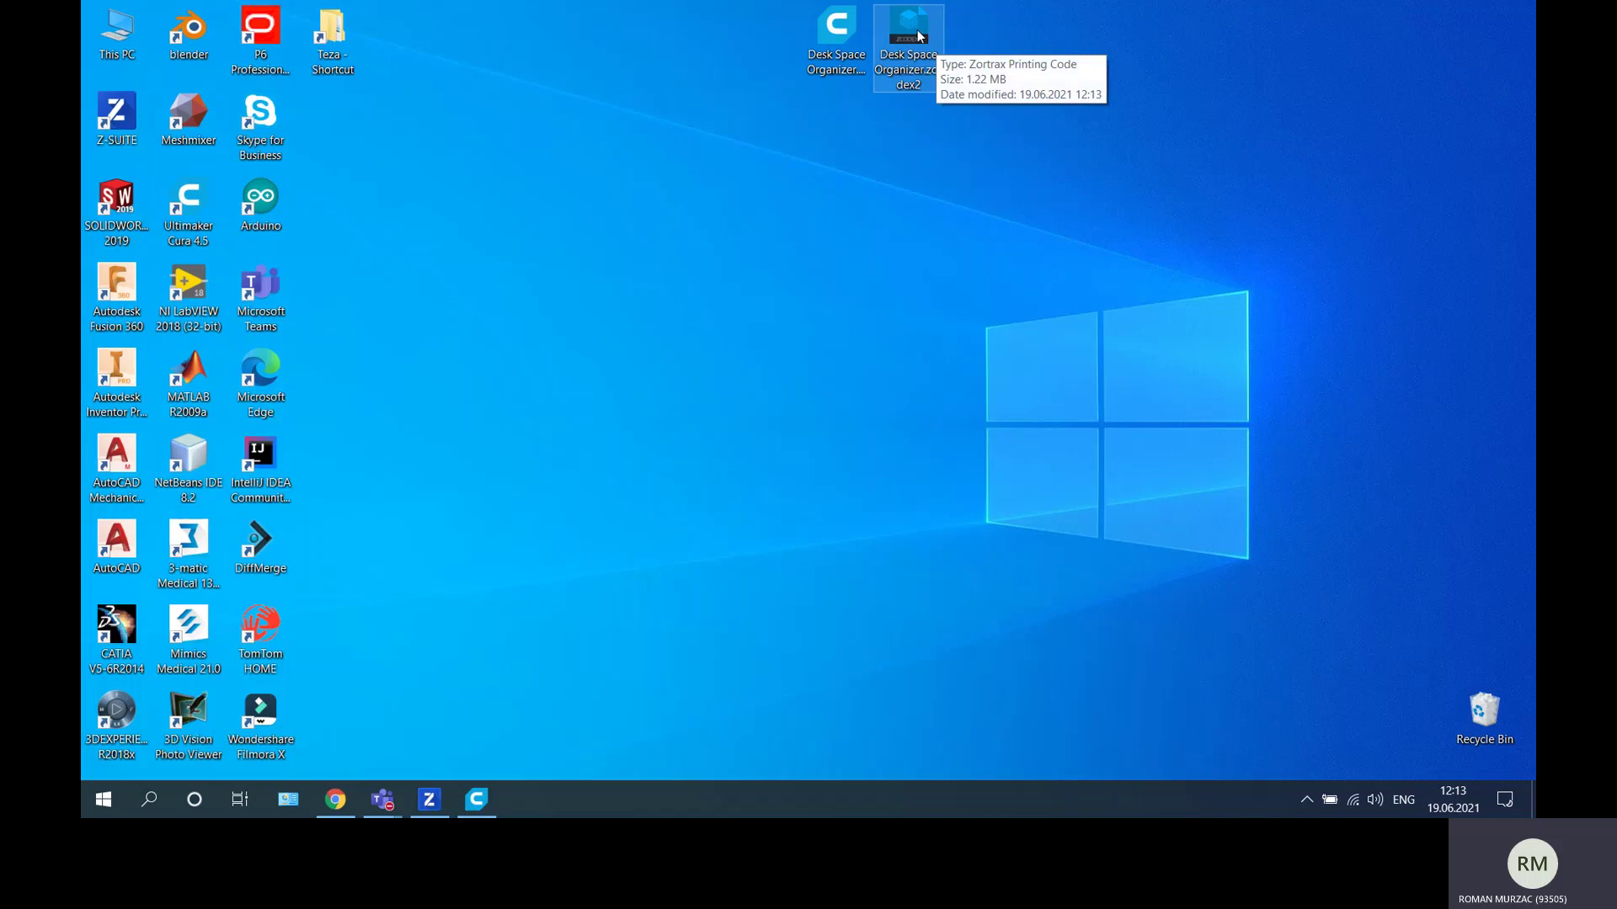